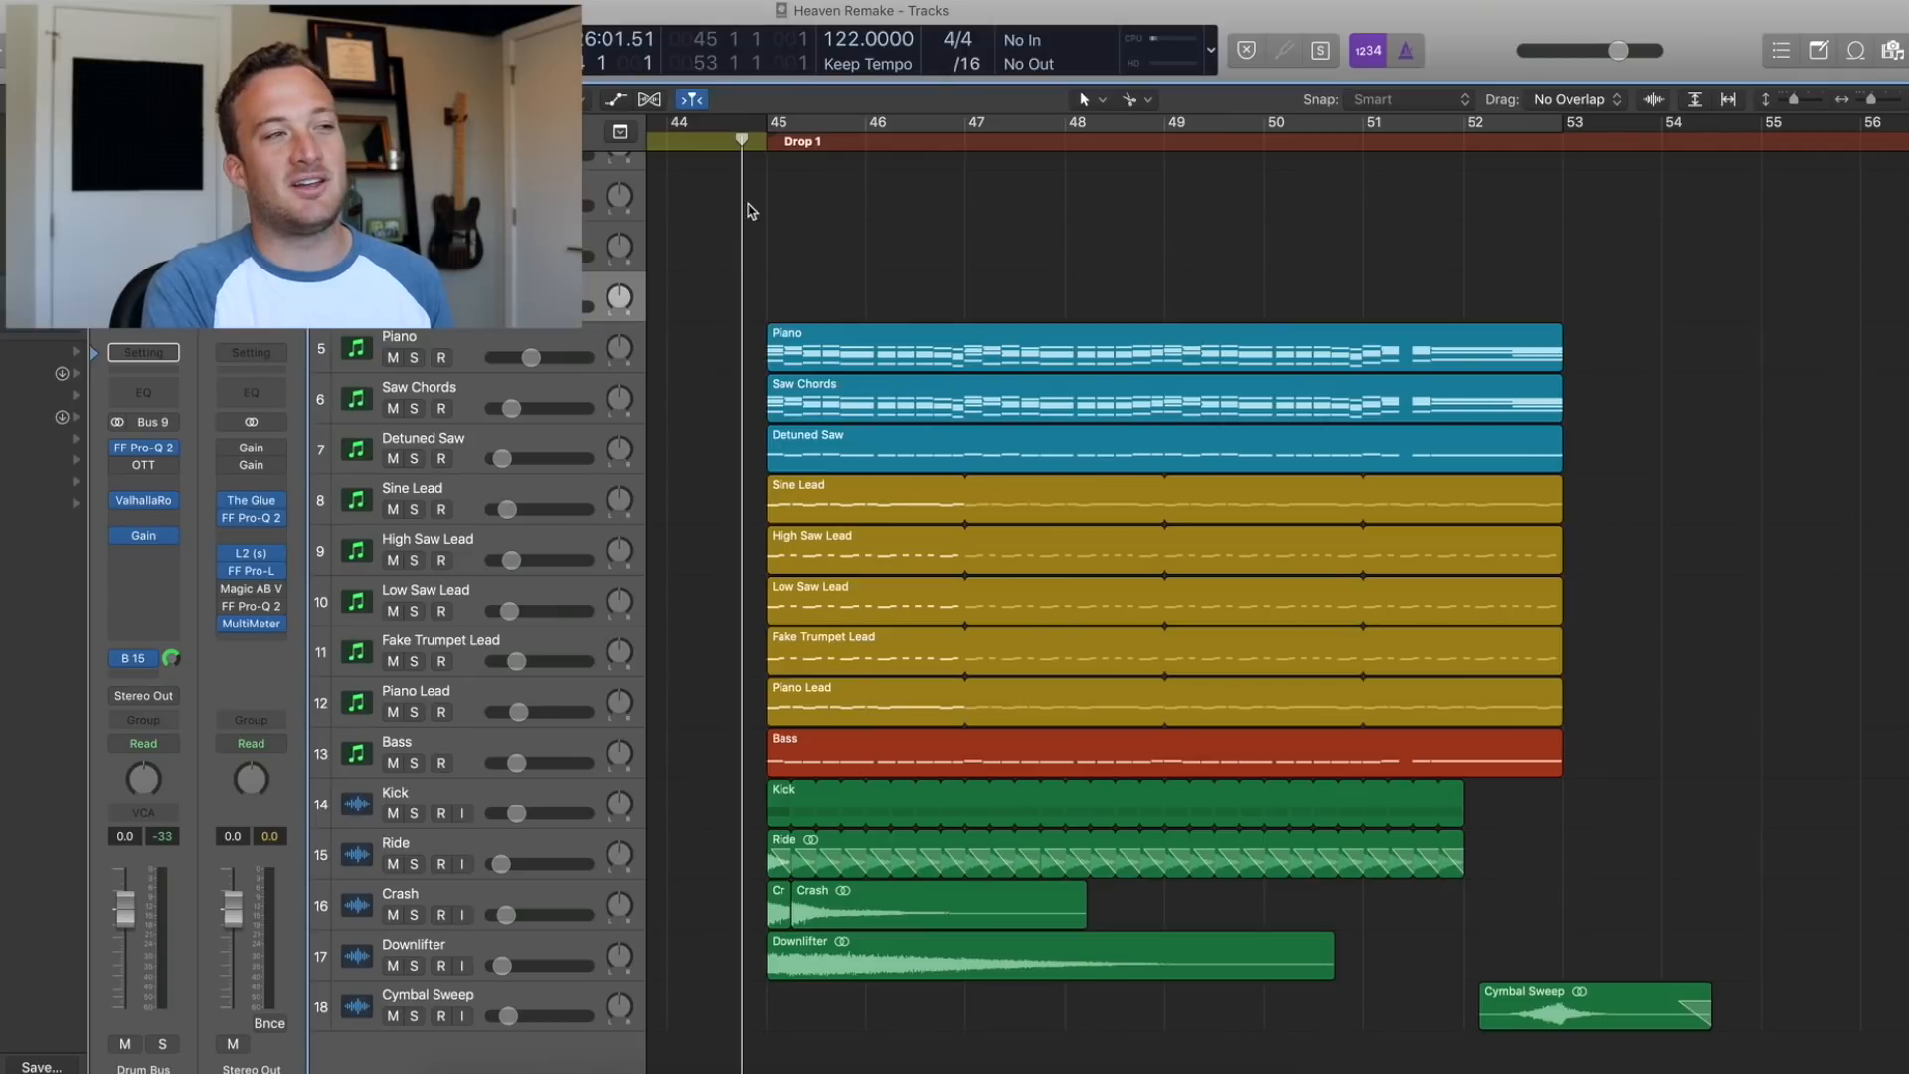
Play Drop 1, cycle it from bar 45 to 53, and solo the Piano, Saw Chords and Detuned Saw tracks
{"action": "key", "text": "space"}
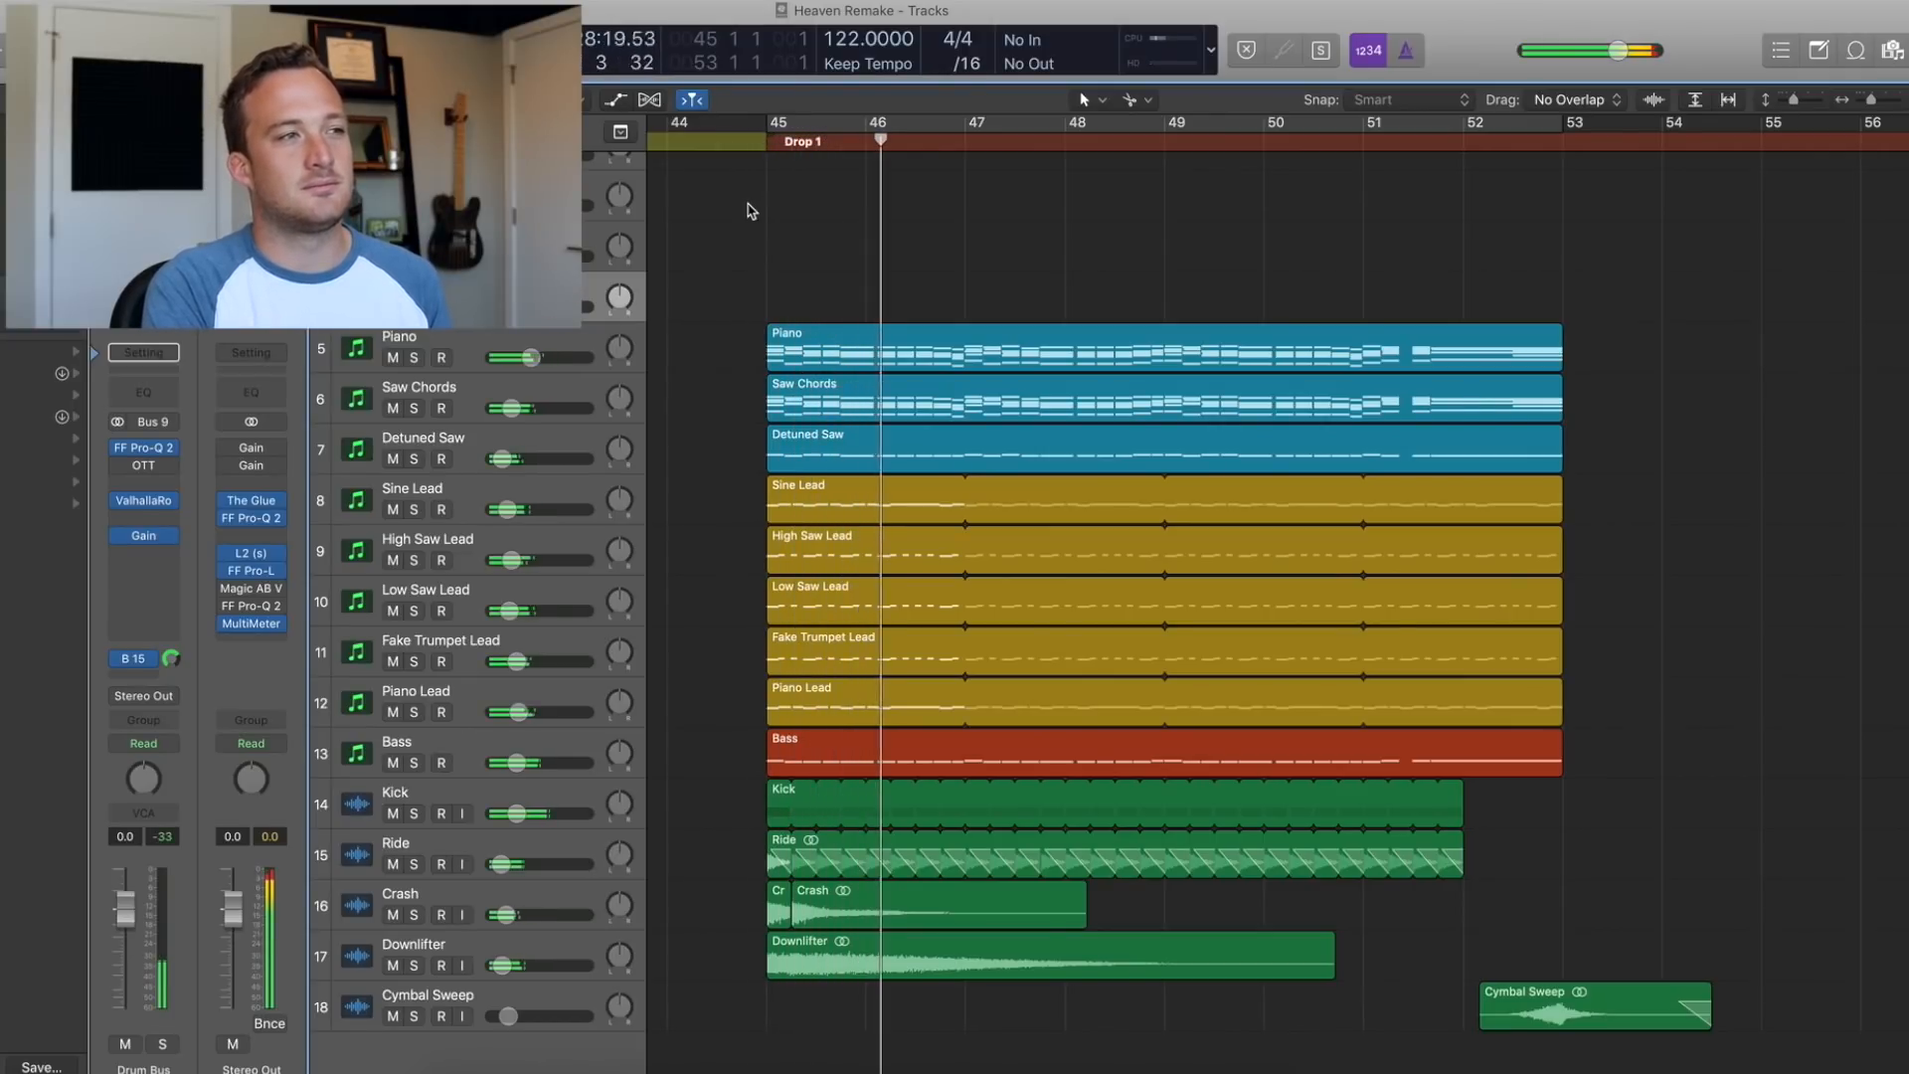
{"action": "left_click_drag", "start_coordinate": [765, 138], "coordinate": [773, 124]}
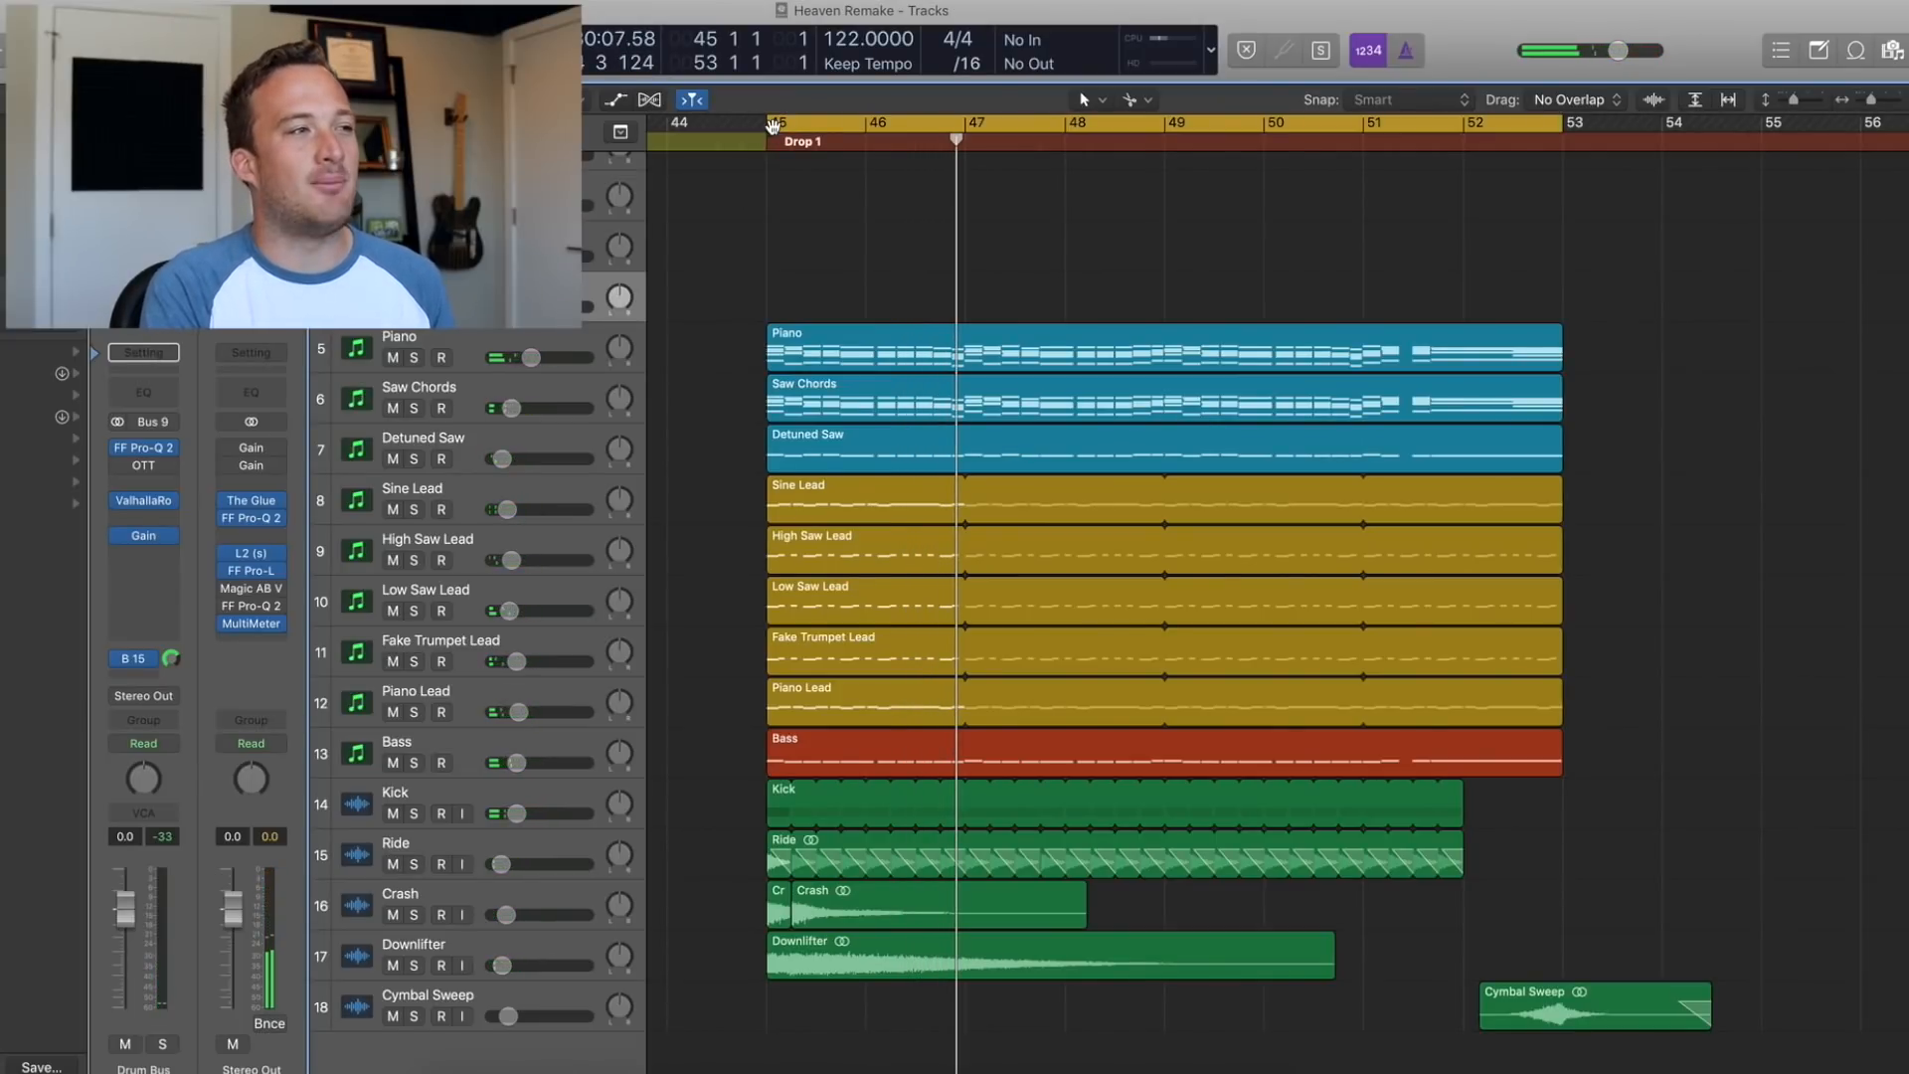
{"action": "left_click_drag", "start_coordinate": [416, 358], "coordinate": [419, 454]}
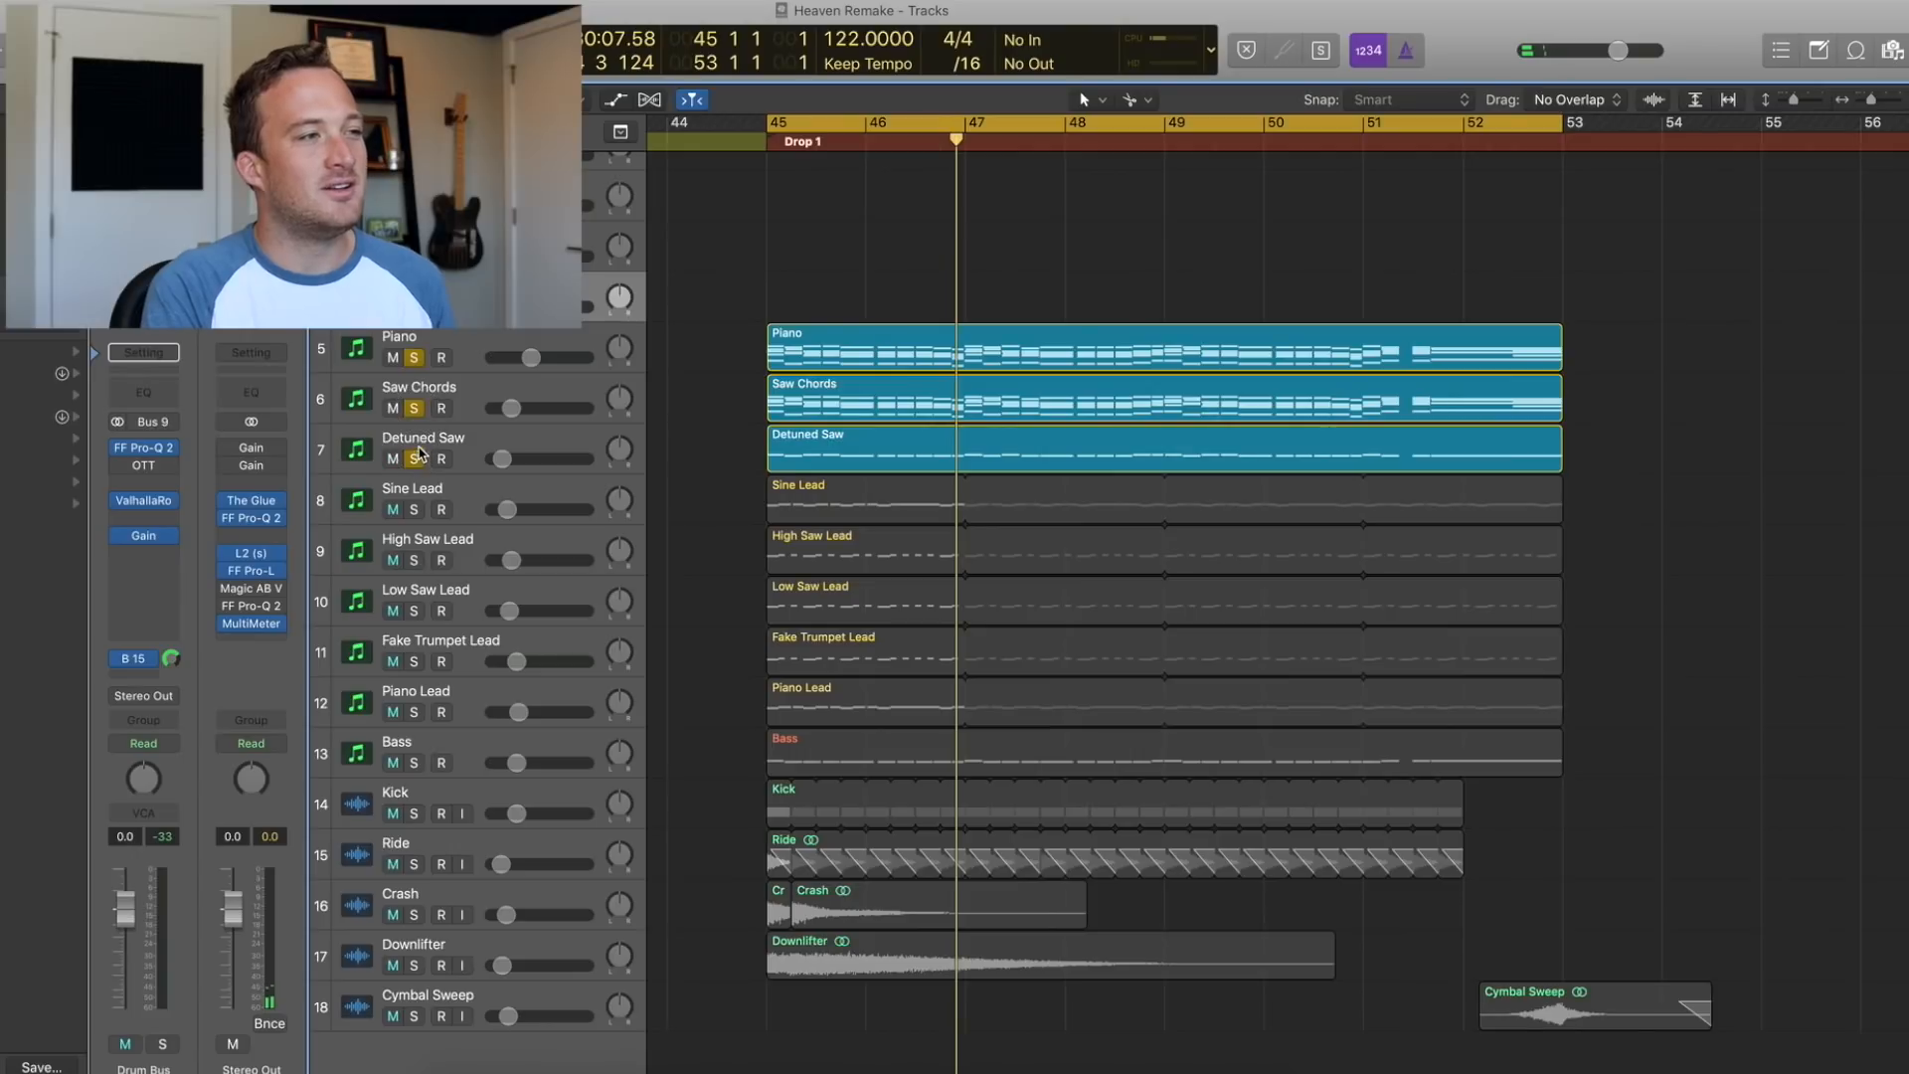
Open the Piano region's notes in the Piano Roll, fit them in view, and play the soloed chord tracks
{"action": "left_click", "coordinate": [807, 335]}
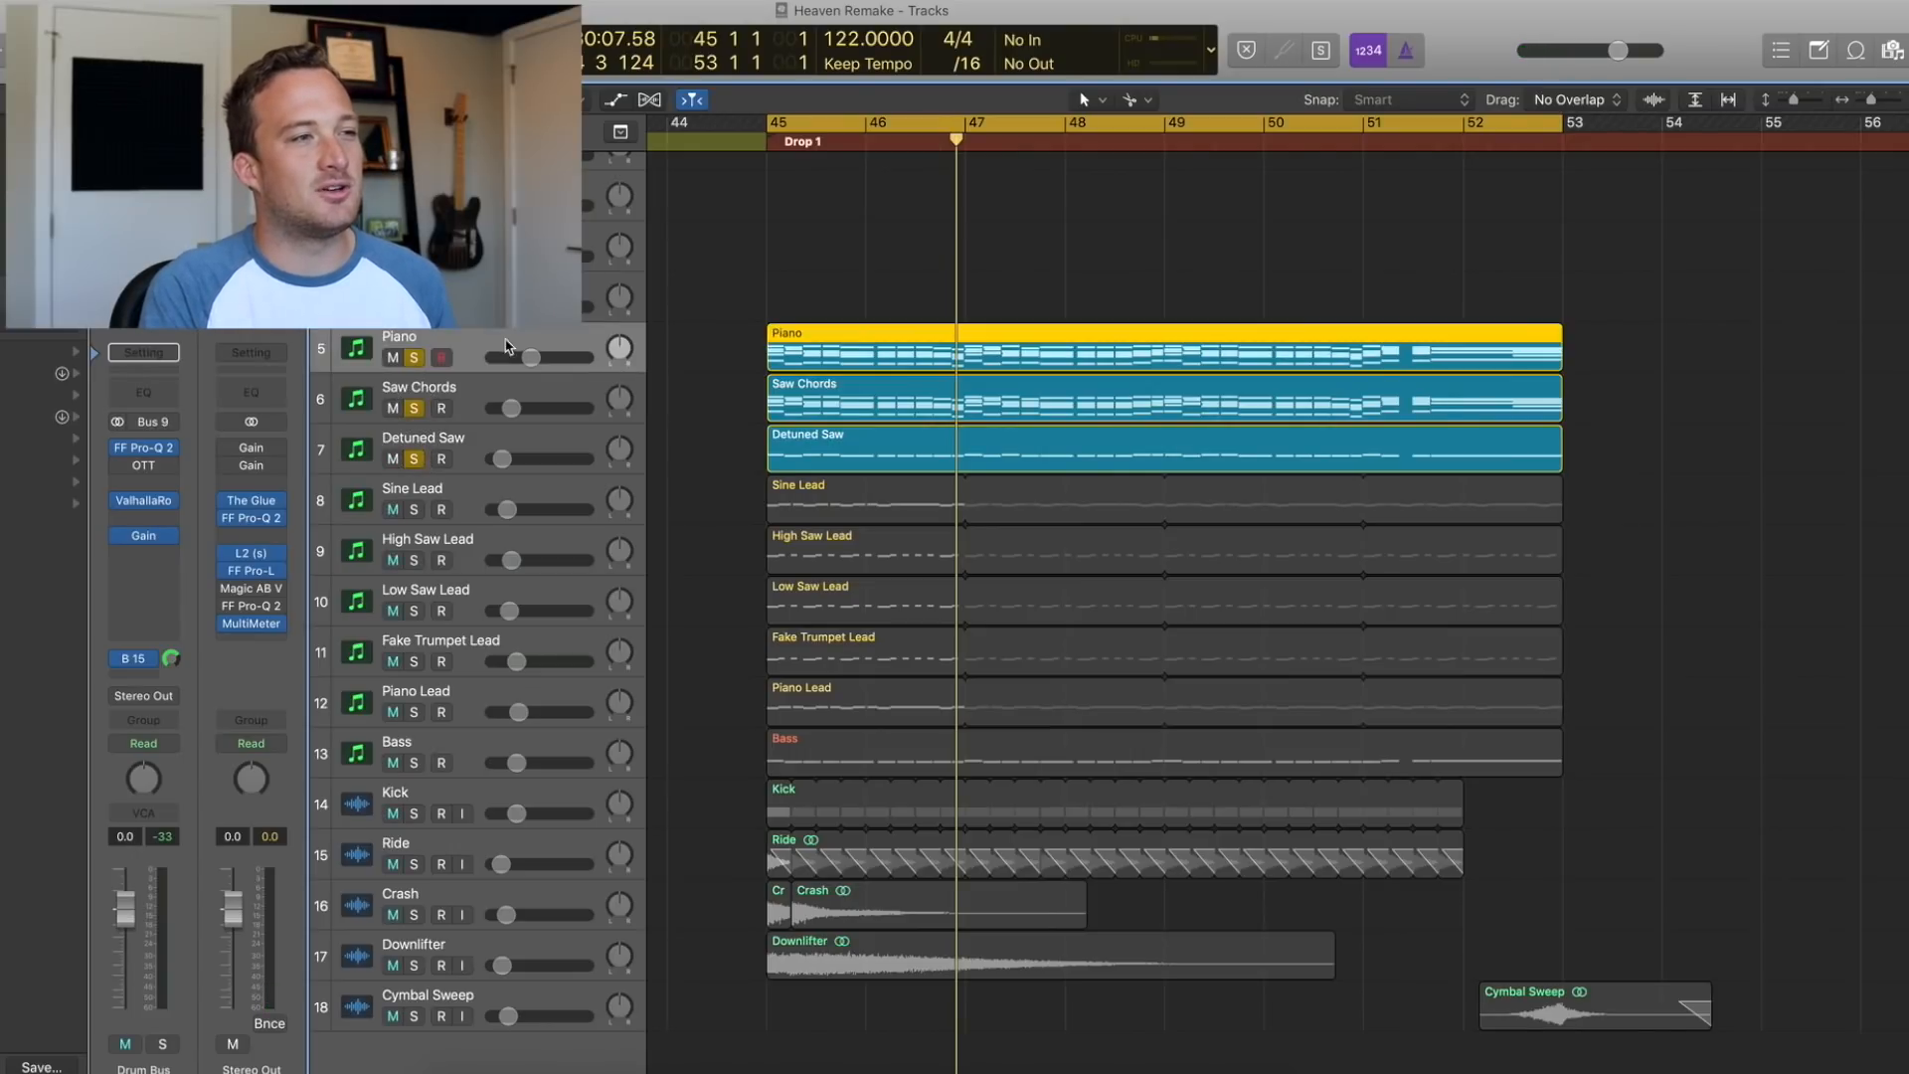
{"action": "double_click", "coordinate": [815, 343]}
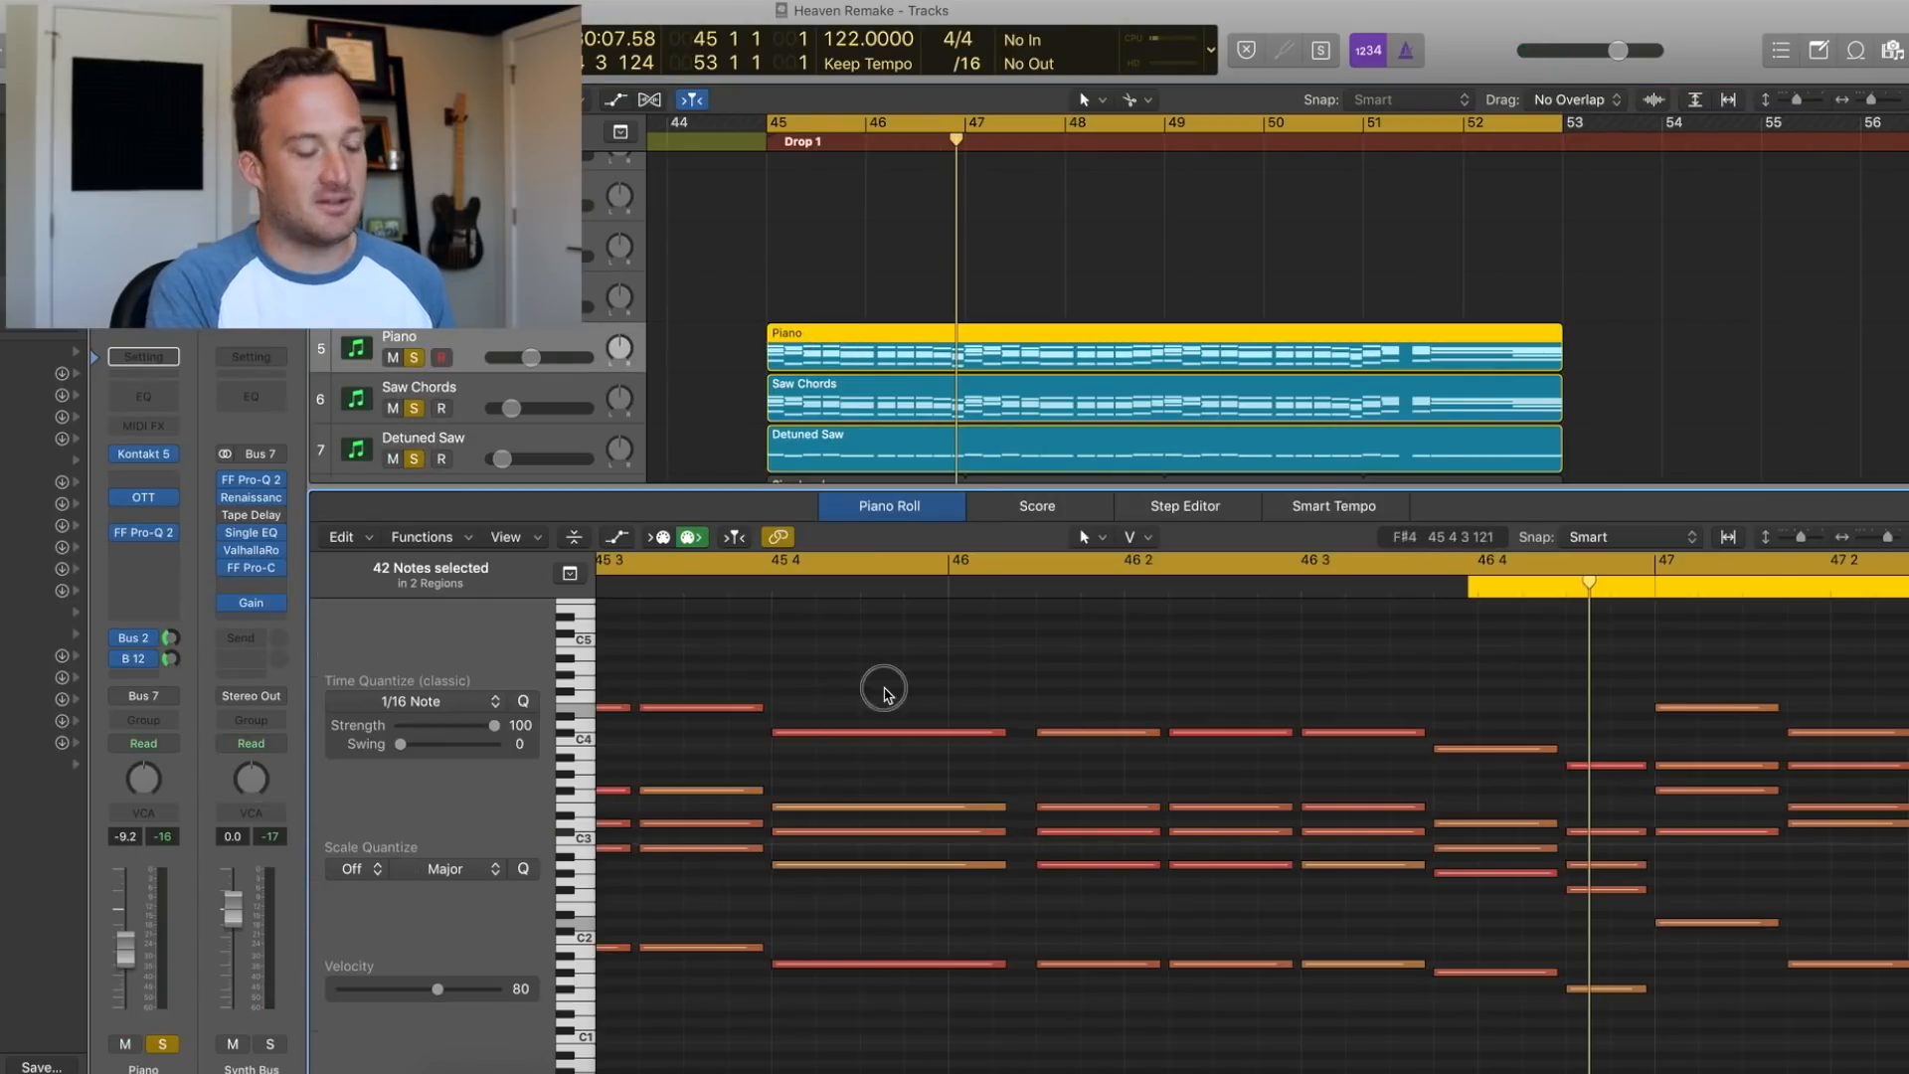
{"action": "key", "text": "z"}
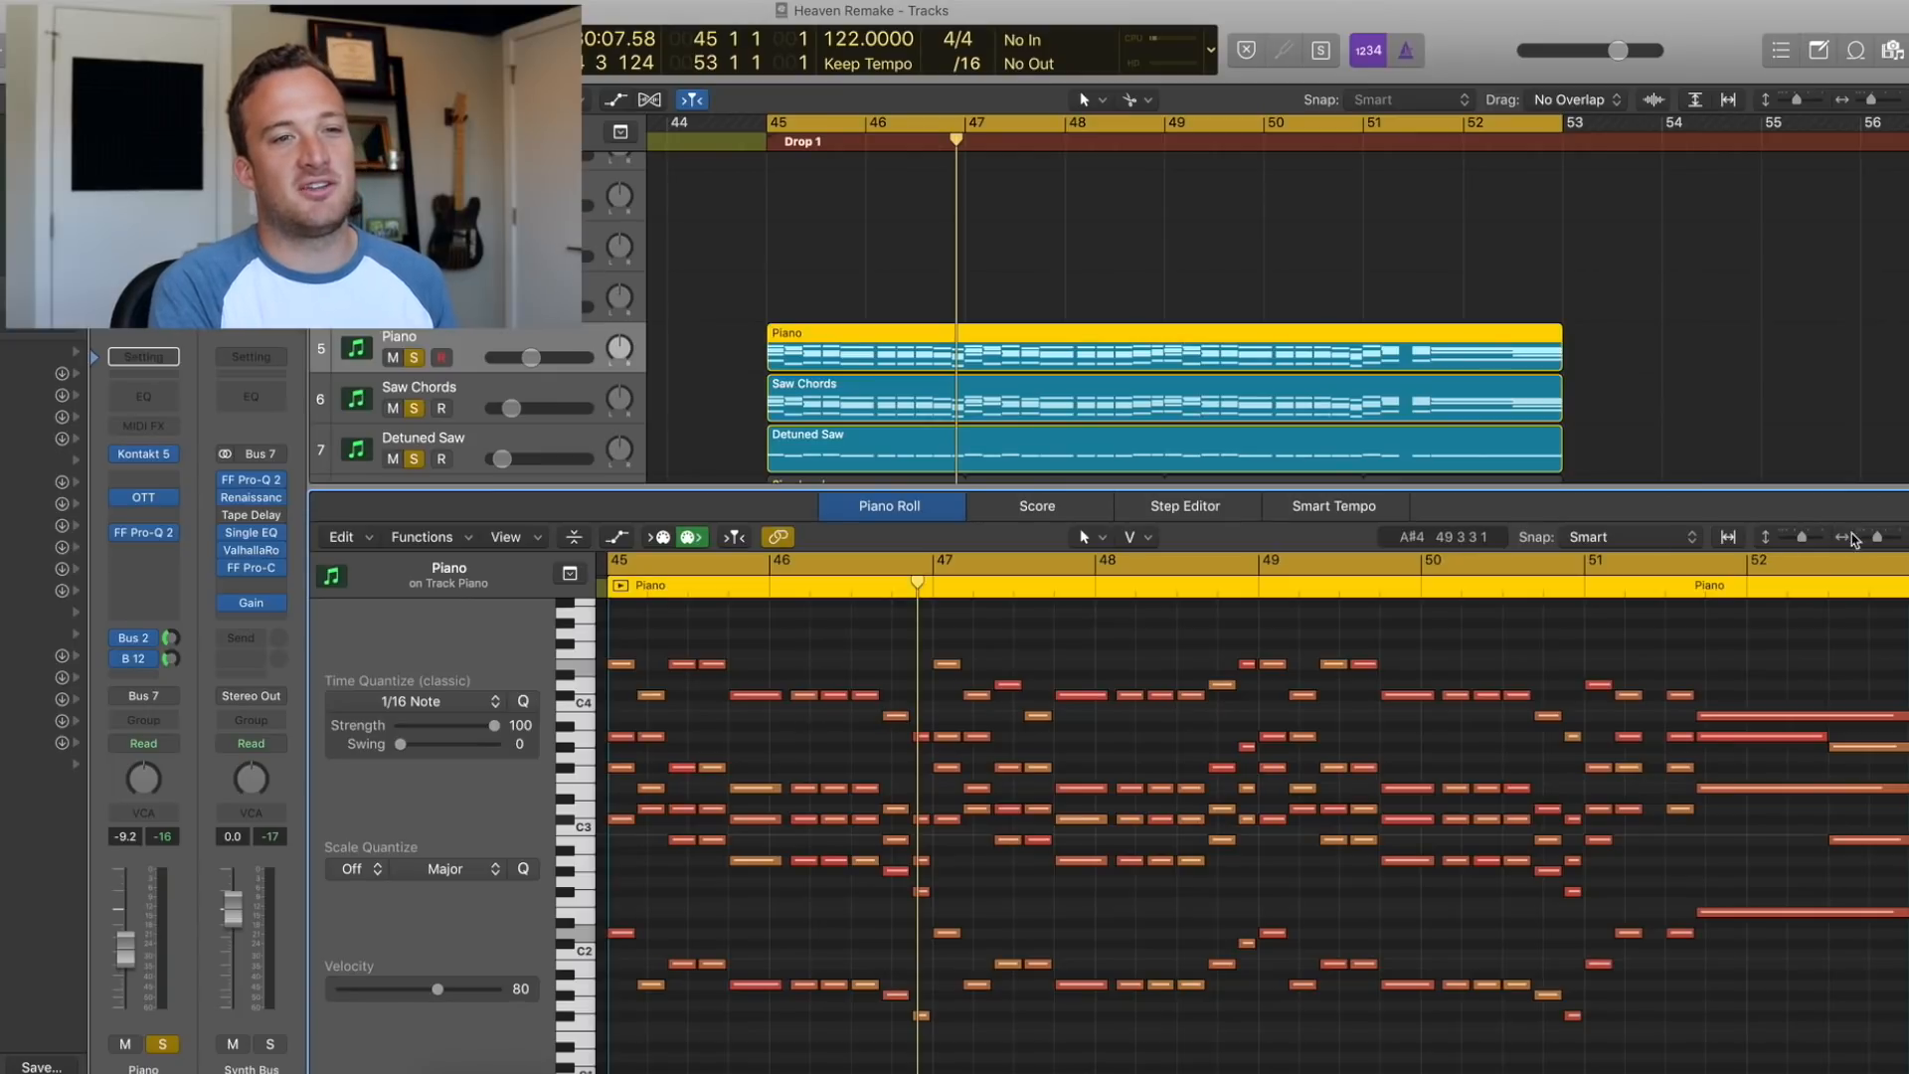
{"action": "left_click_drag", "start_coordinate": [1803, 539], "coordinate": [1801, 540]}
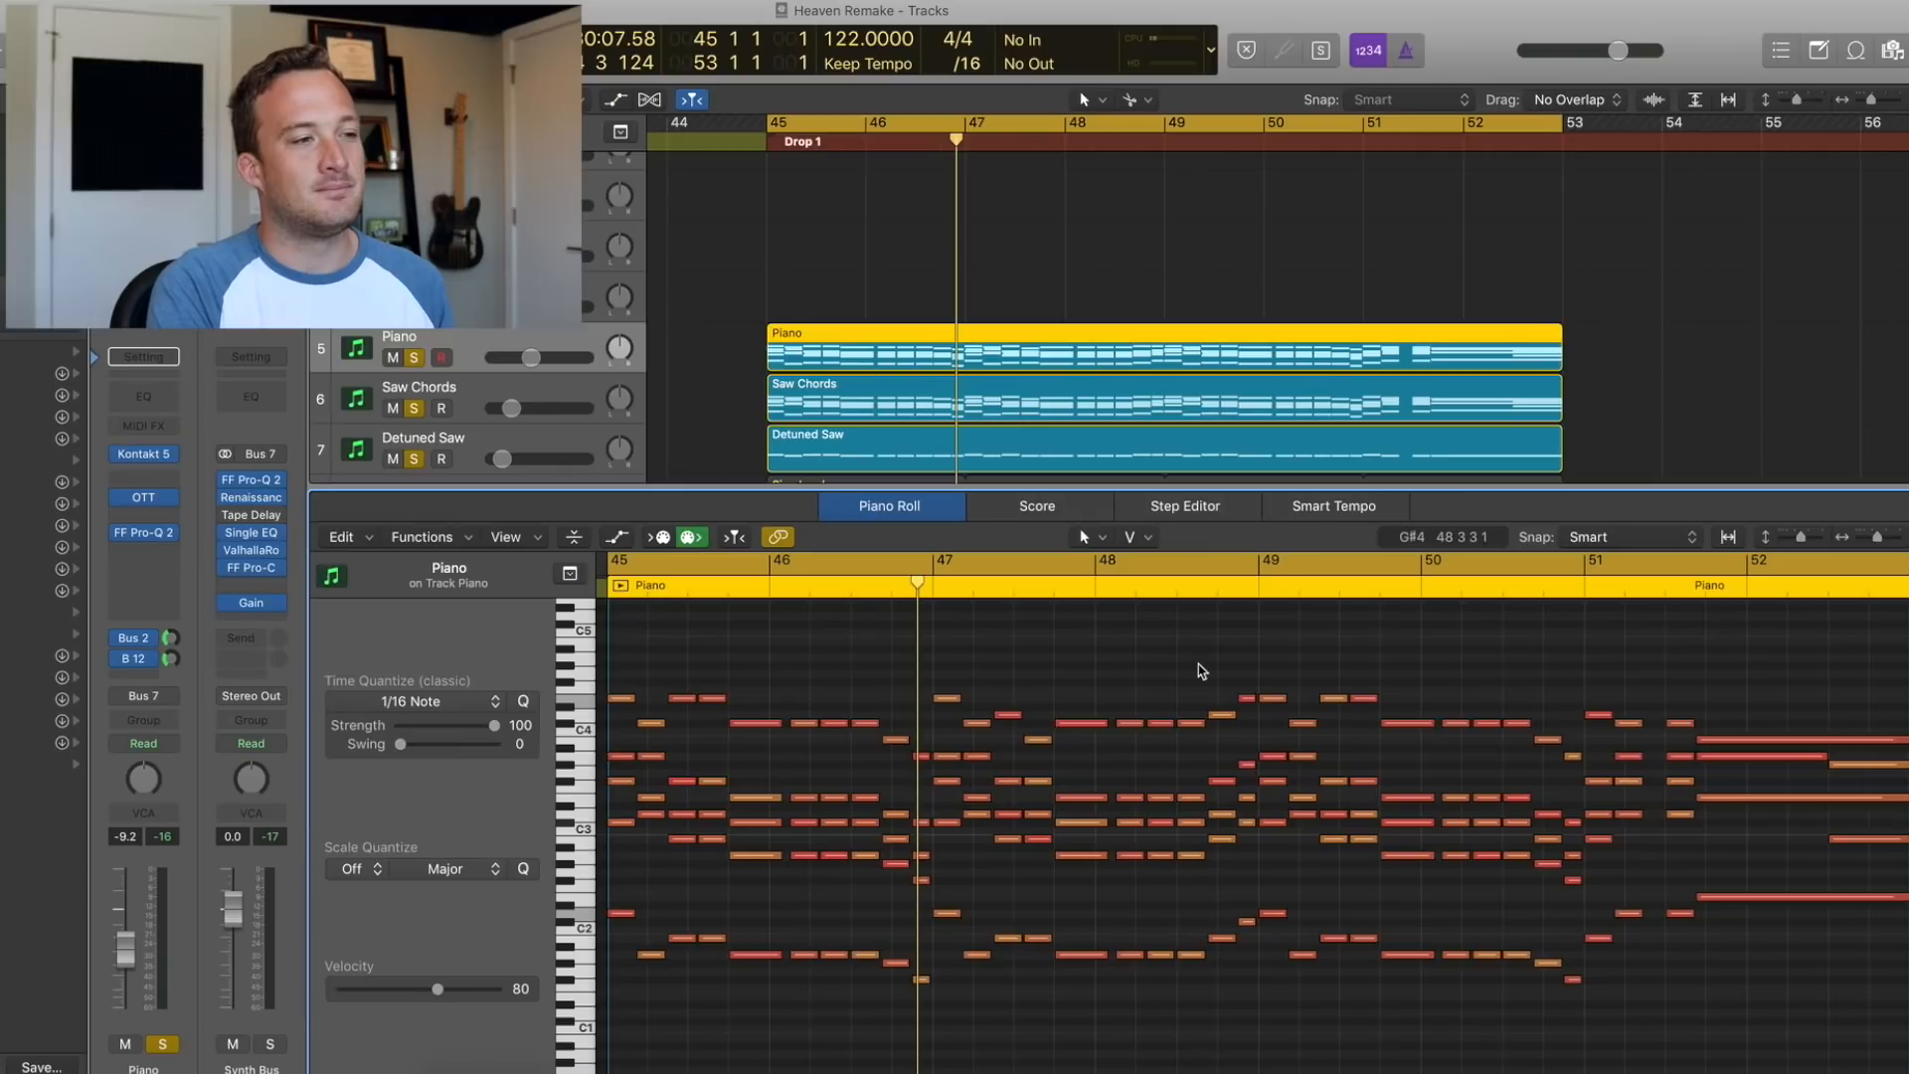
{"action": "key", "text": "space"}
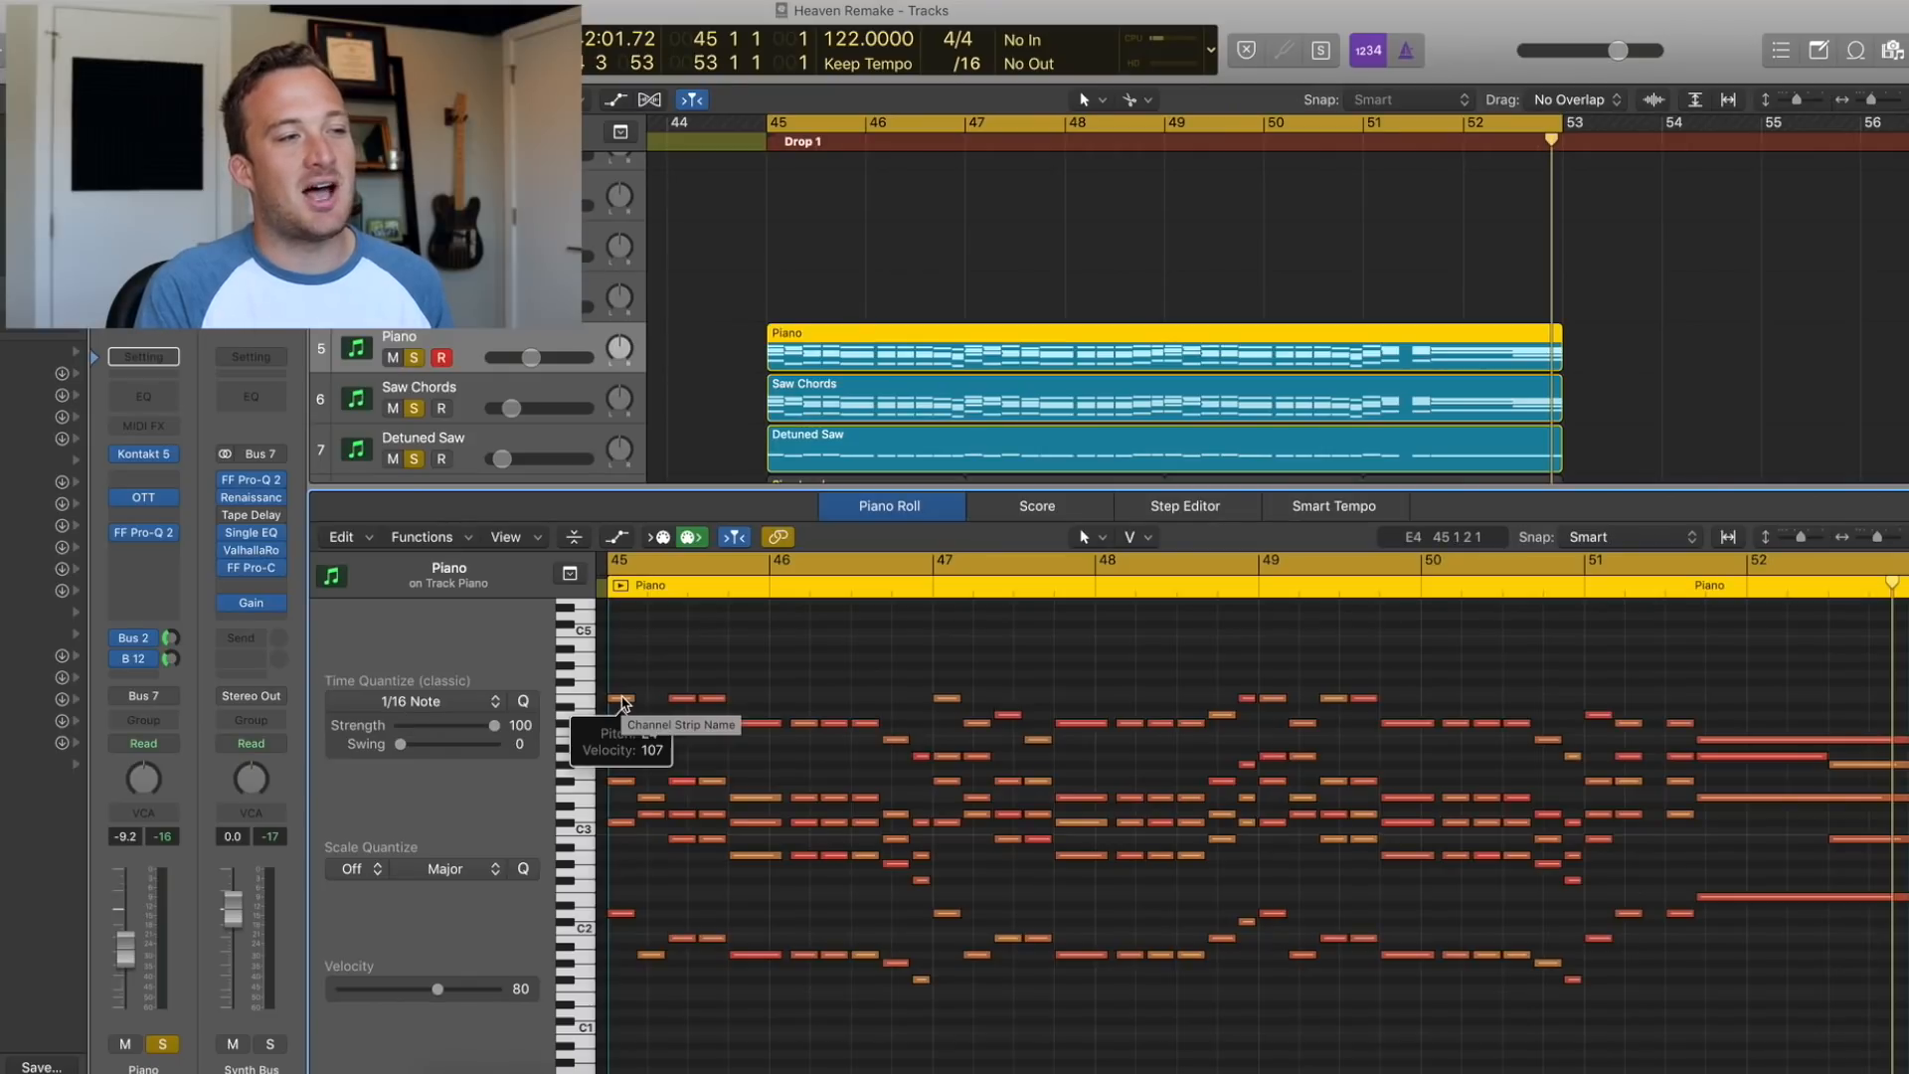
Audition the top notes of the first piano chords in bar 45
{"action": "left_click", "coordinate": [623, 701]}
{"action": "left_click", "coordinate": [653, 724]}
{"action": "left_click", "coordinate": [673, 700]}
{"action": "left_click", "coordinate": [712, 700]}
{"action": "left_click", "coordinate": [753, 689]}
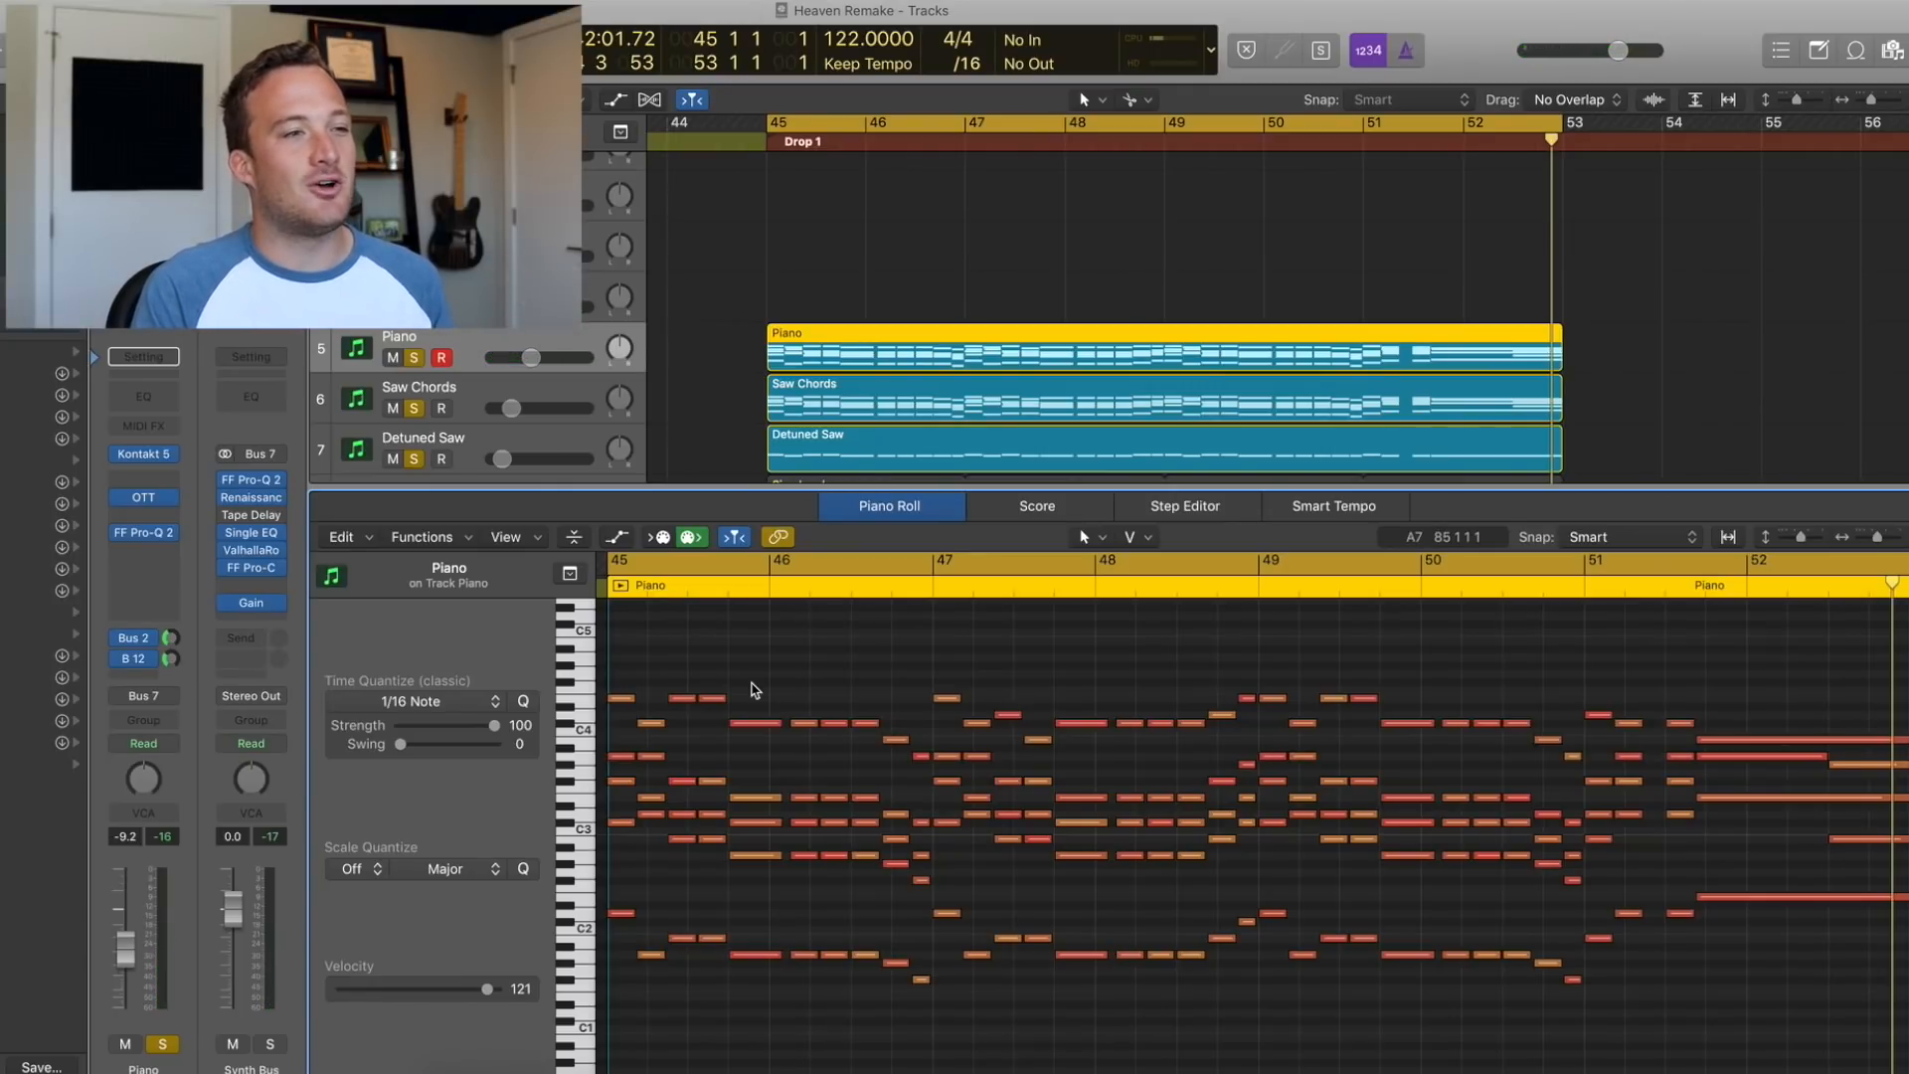
Leave only the Piano track soloed and examine The Gentleman's Anatomy settings in its Kontakt instrument
{"action": "left_click", "coordinate": [414, 409]}
{"action": "left_click", "coordinate": [415, 460]}
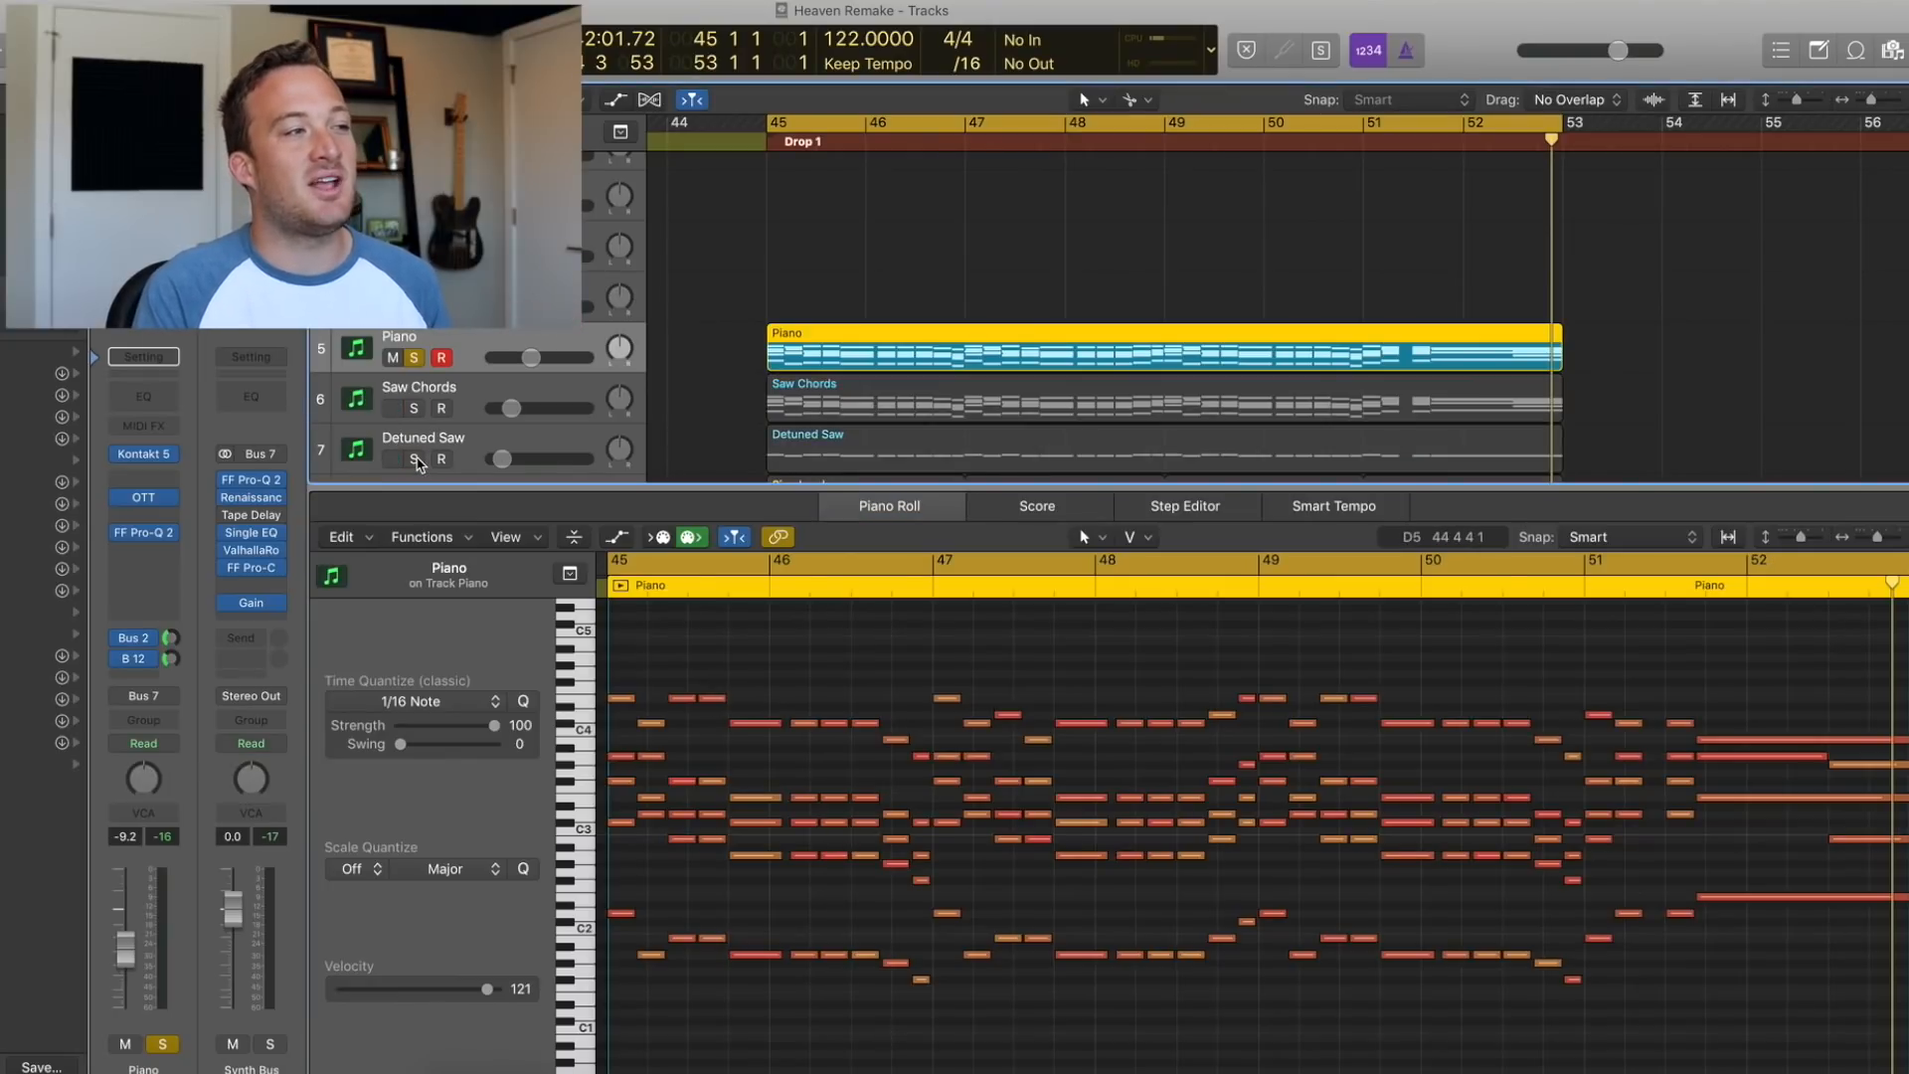
{"action": "left_click", "coordinate": [152, 456]}
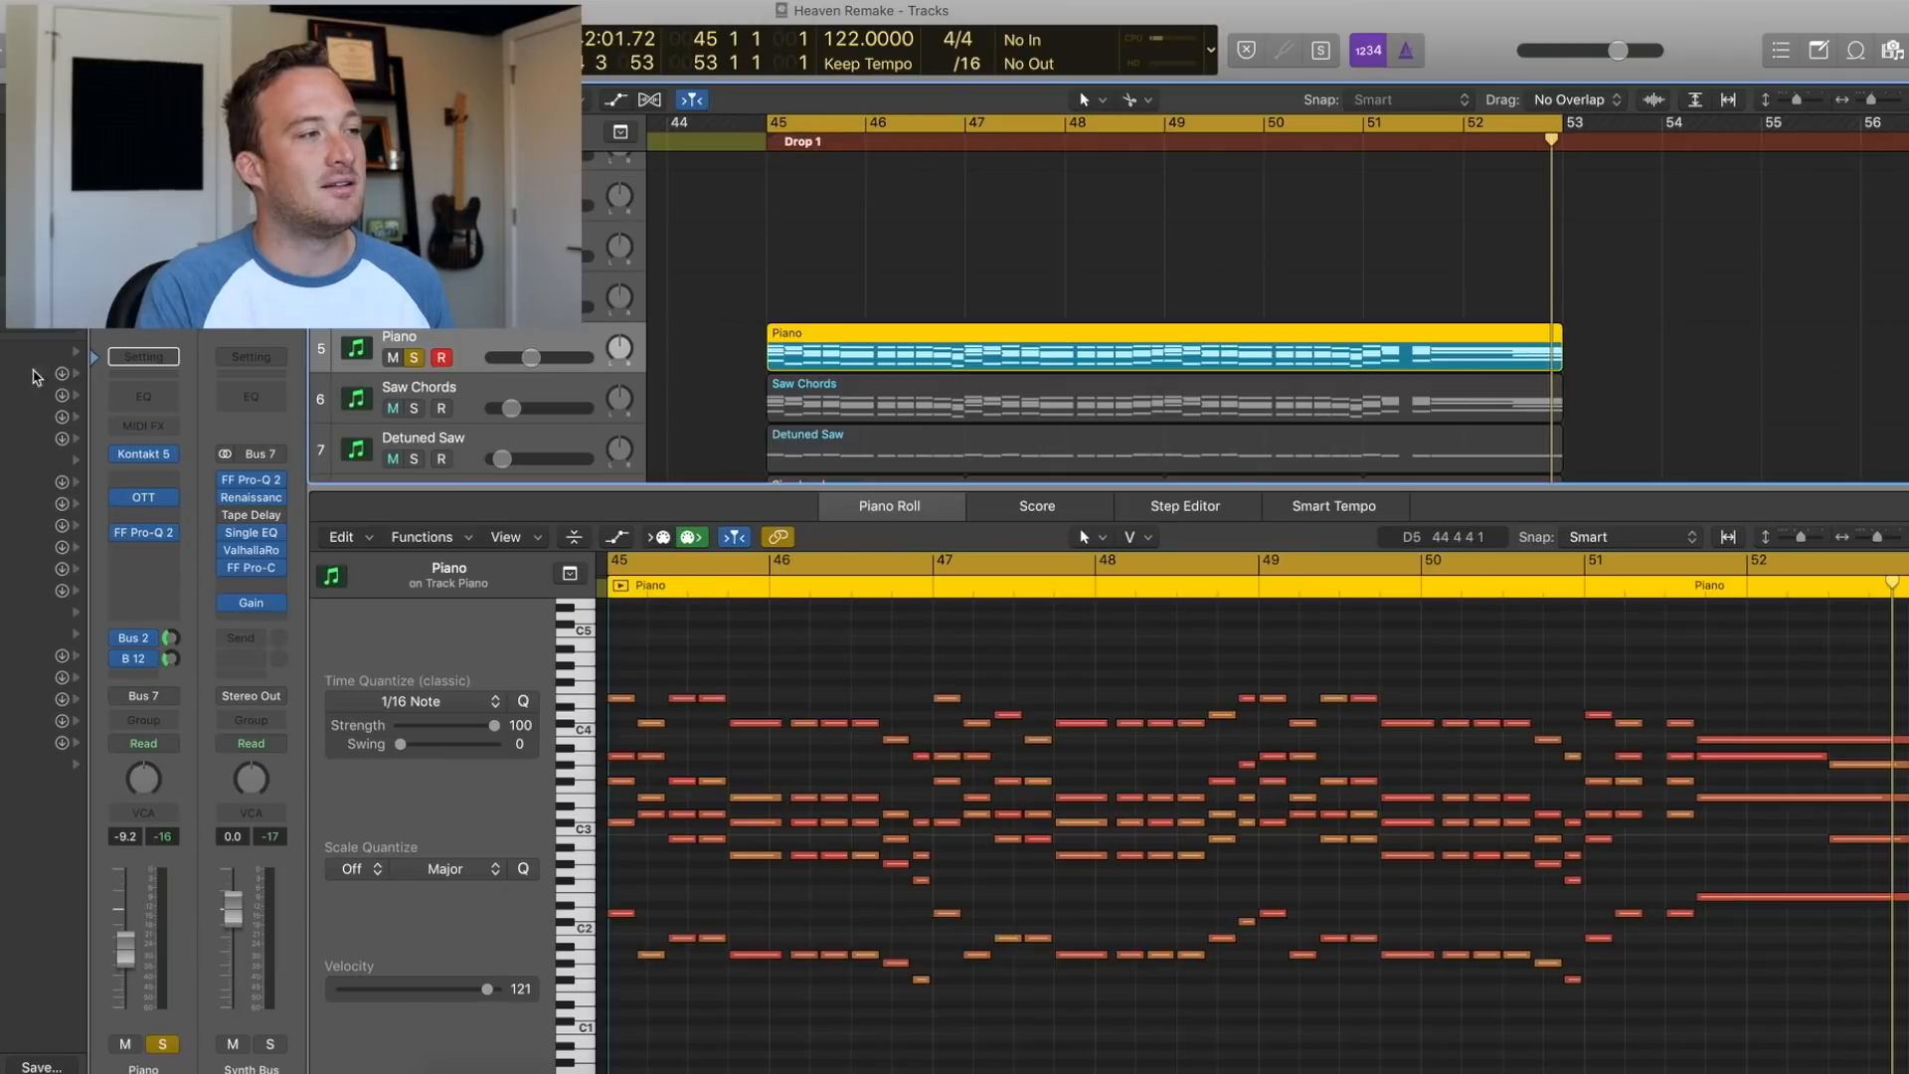
{"action": "left_click_drag", "start_coordinate": [369, 66], "coordinate": [978, 213]}
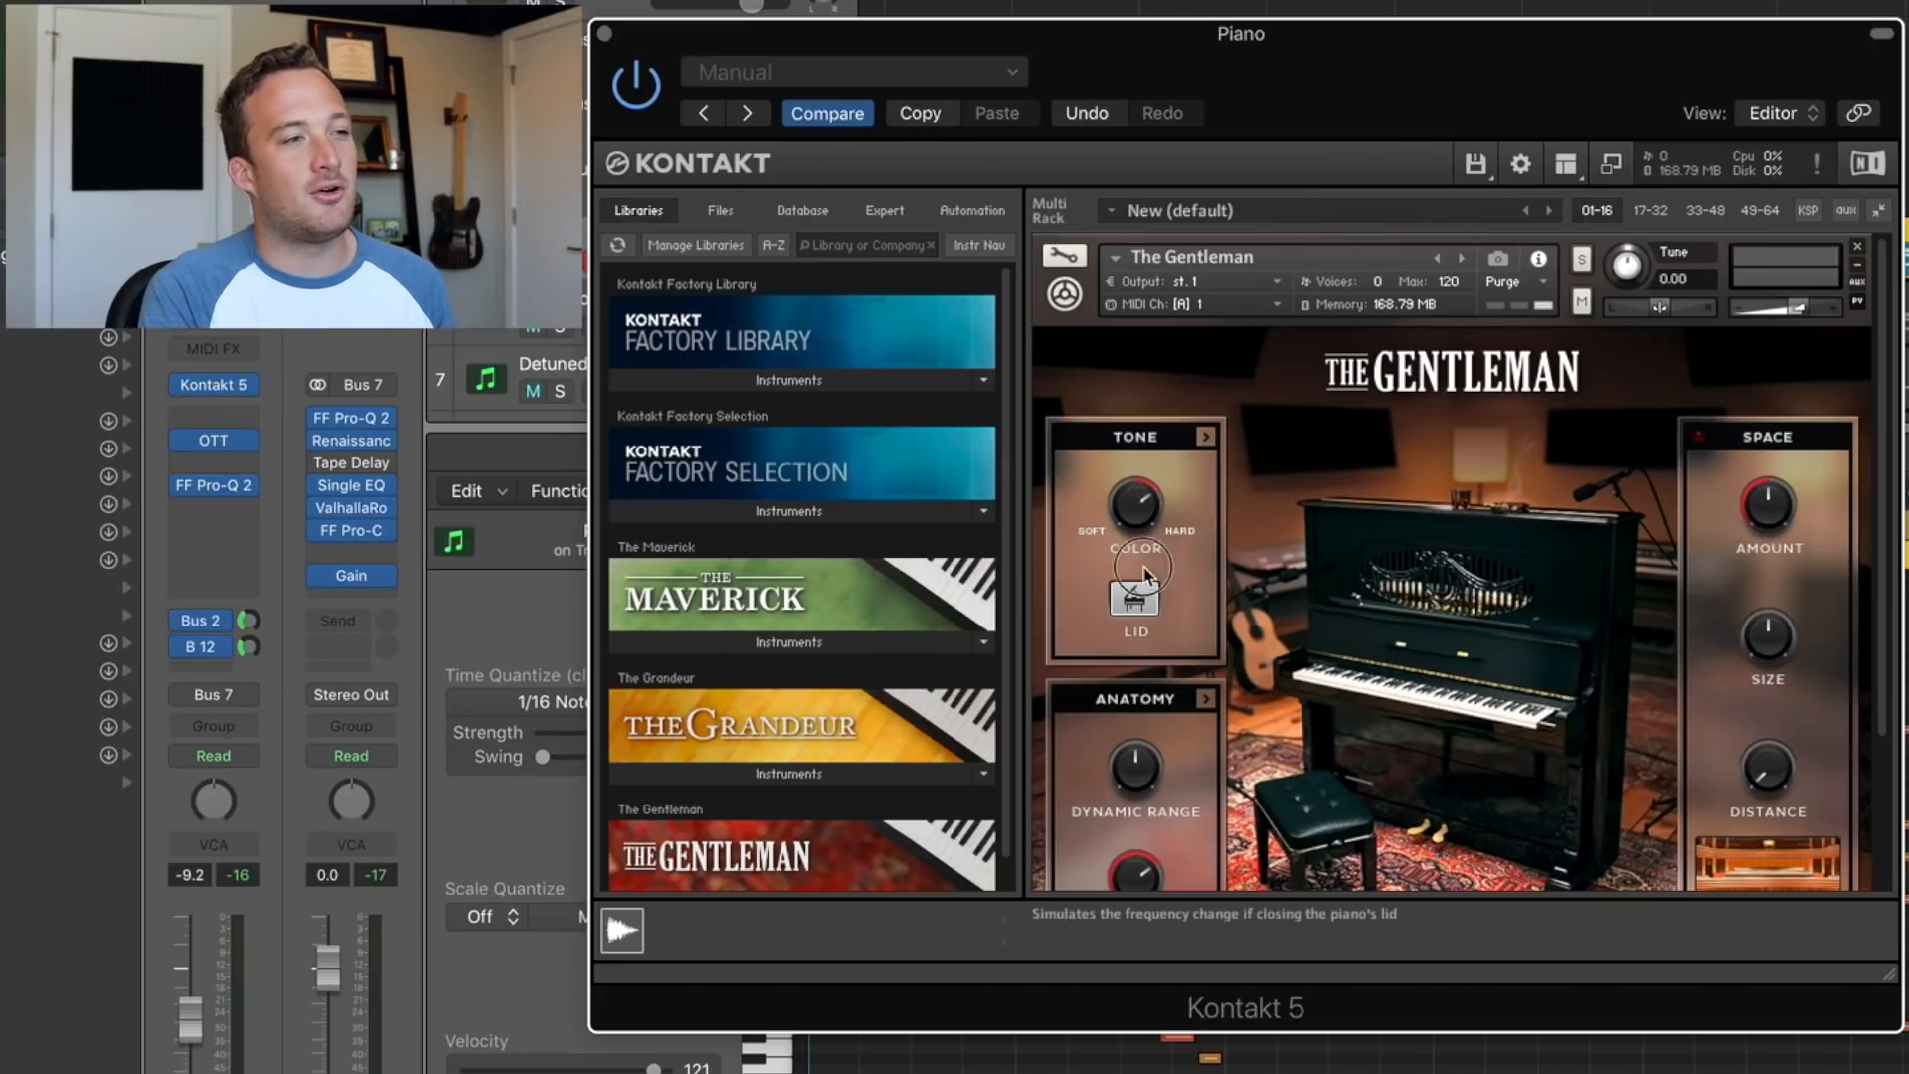
{"action": "left_click", "coordinate": [1206, 699]}
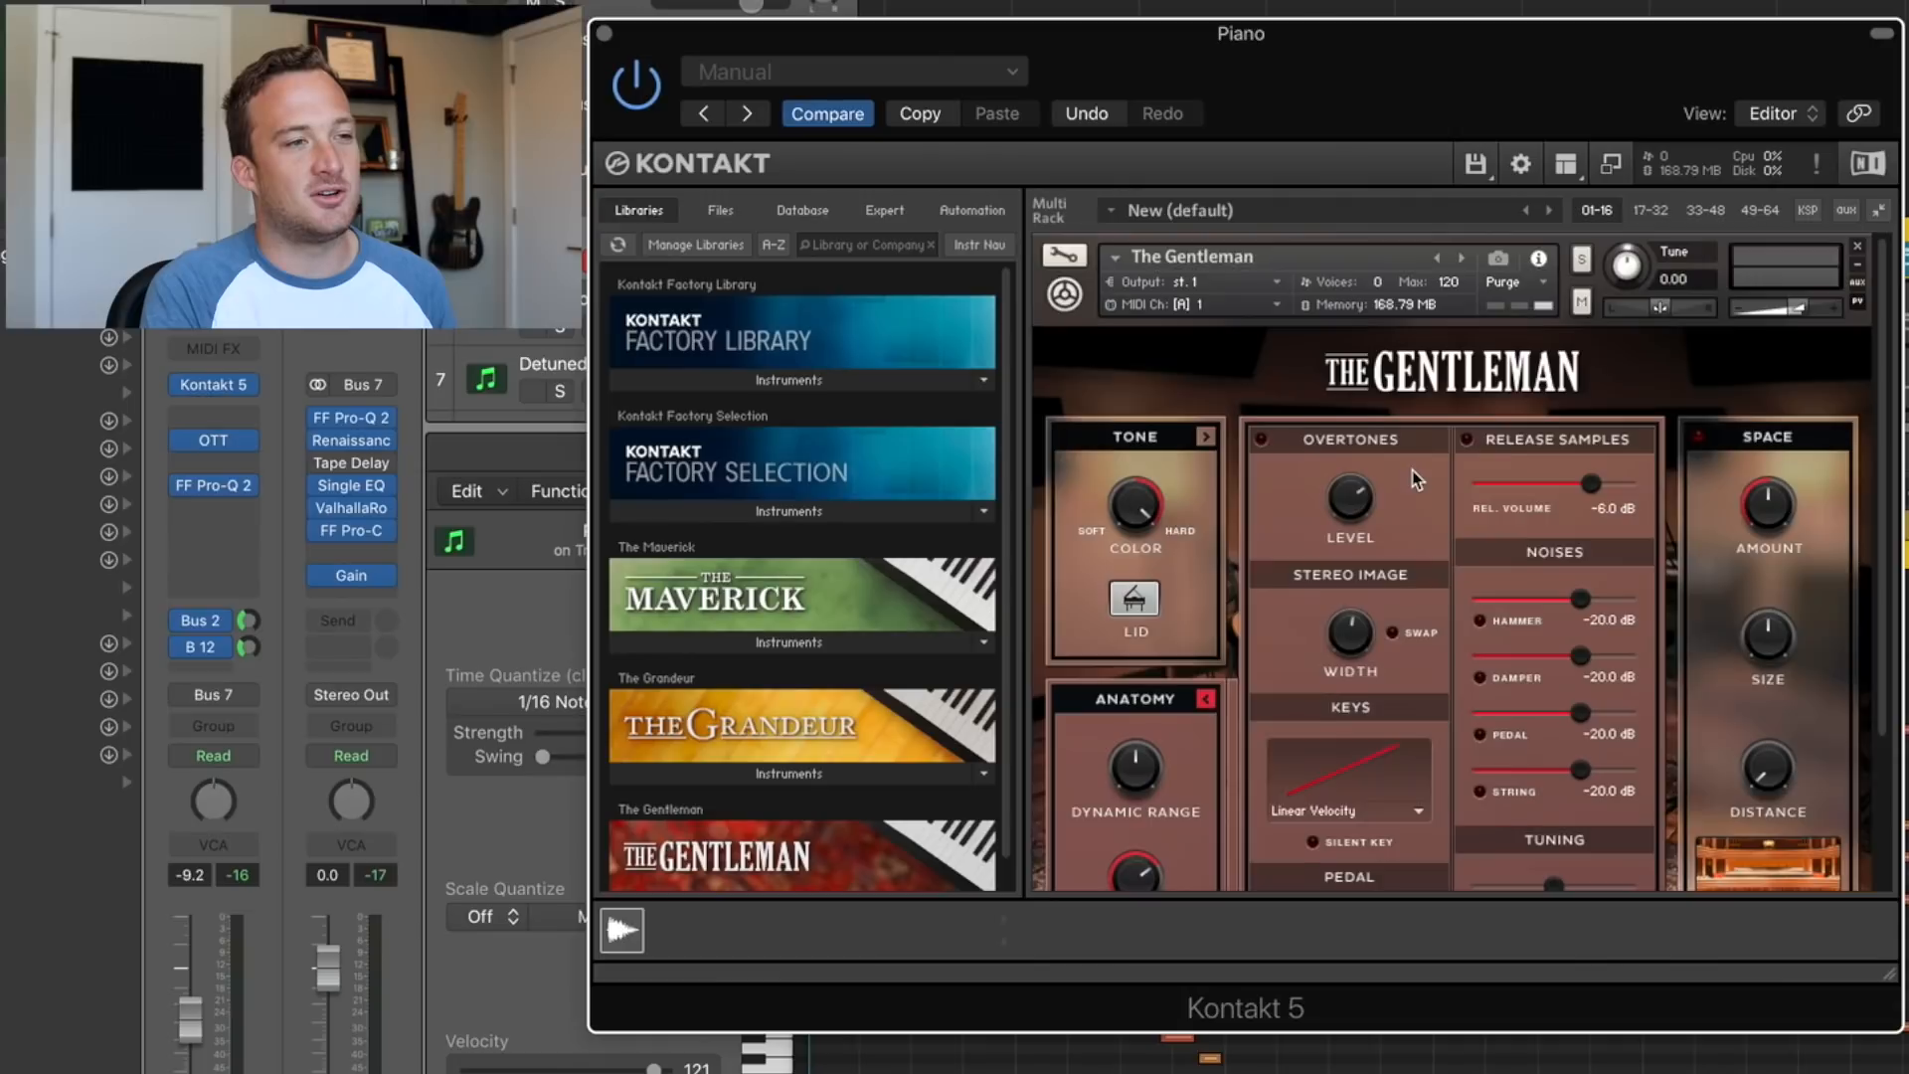
{"action": "scroll", "coordinate": [1412, 469], "scroll_direction": "down", "scroll_amount": 3}
{"action": "scroll", "coordinate": [1413, 469], "scroll_direction": "up", "scroll_amount": 1}
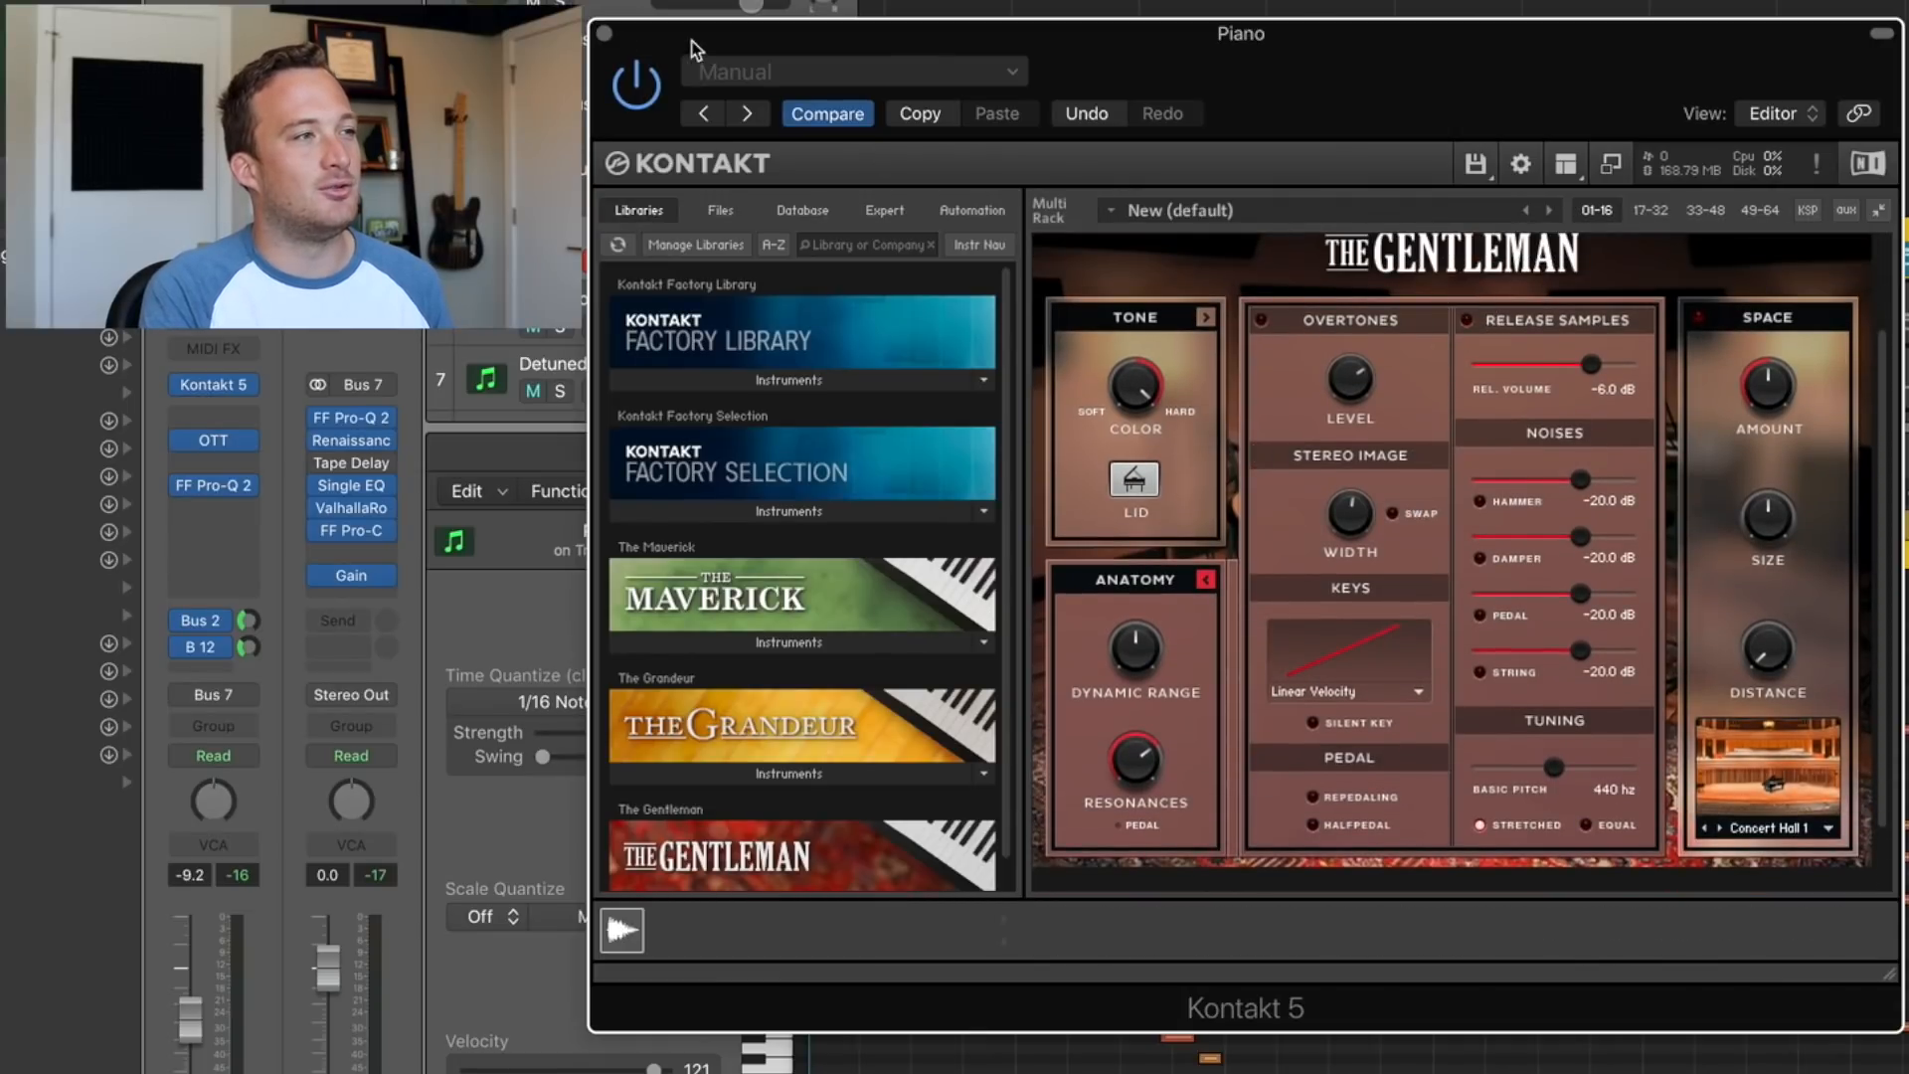
{"action": "left_click", "coordinate": [604, 36]}
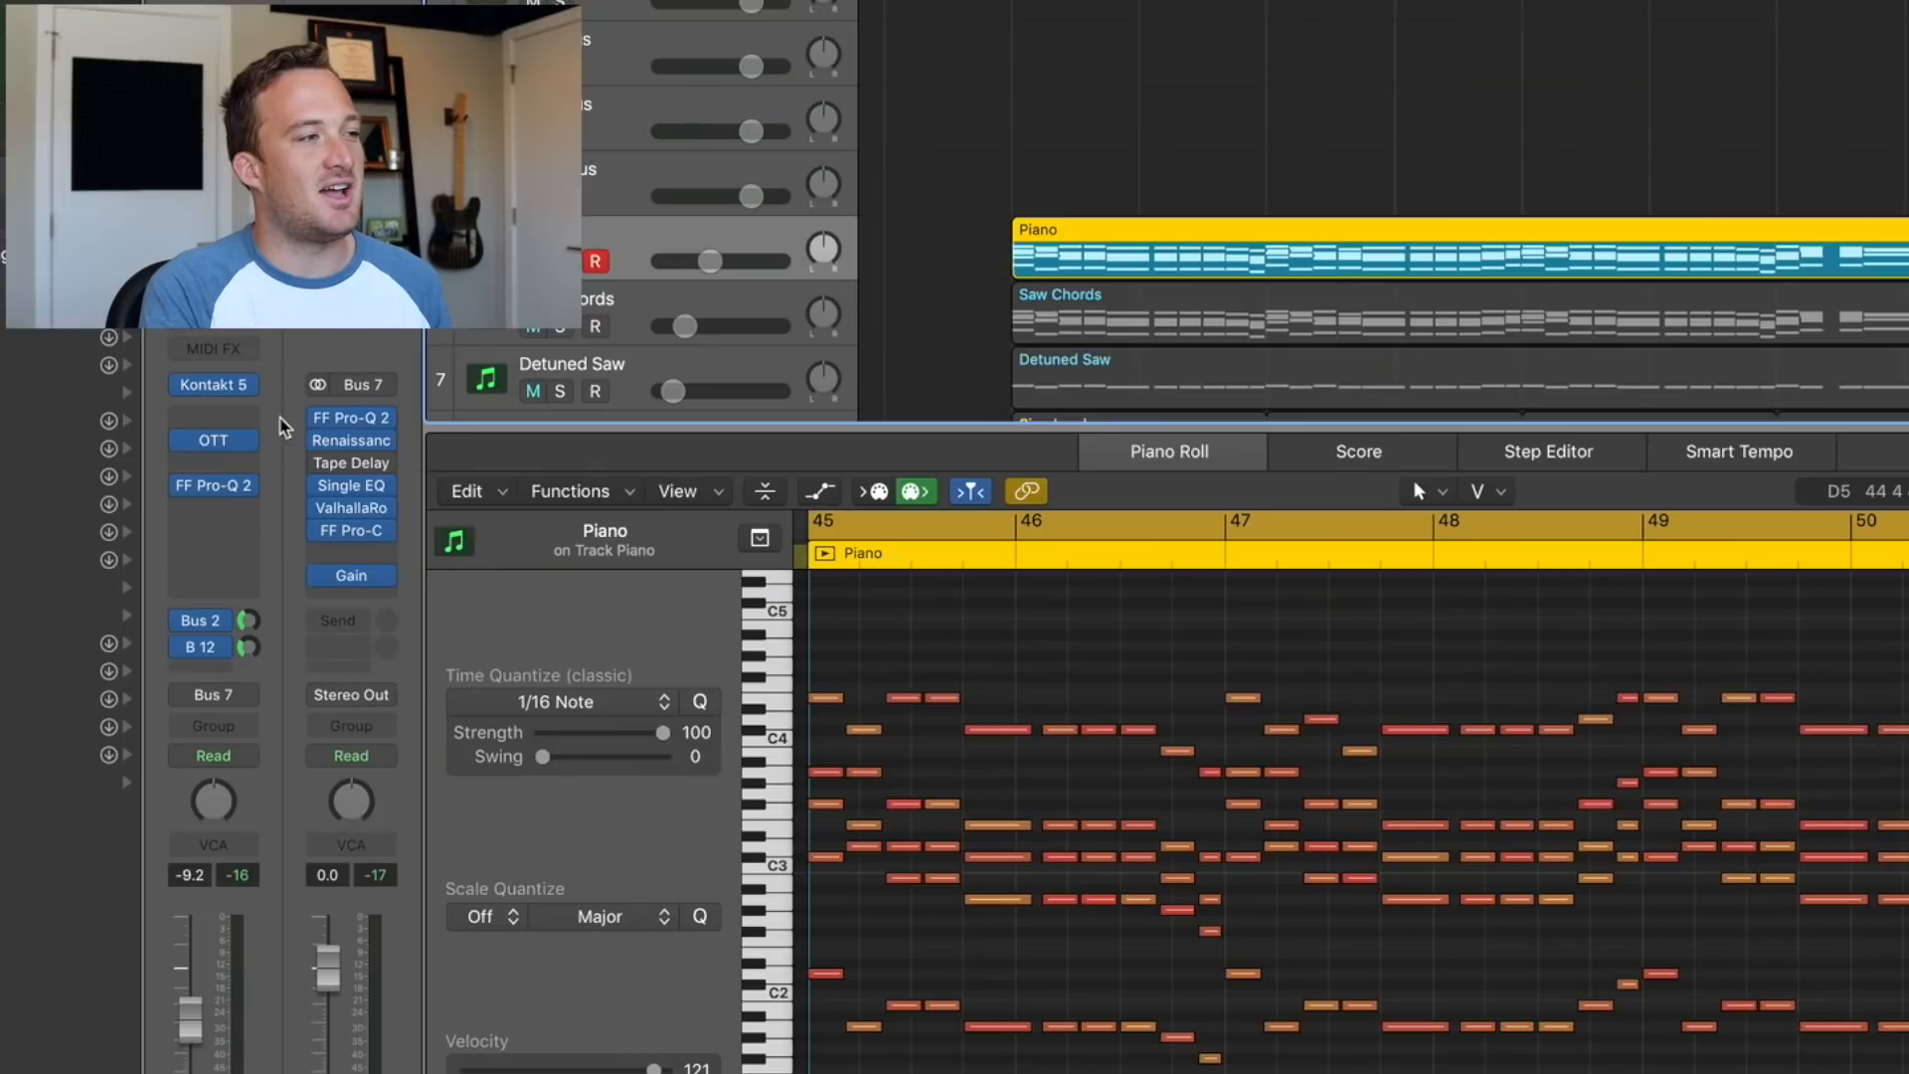
Inspect the Piano track's OTT compressor and FF Pro-Q 2 EQ curve, and play the piano through them
{"action": "left_click", "coordinate": [213, 439]}
{"action": "left_click_drag", "start_coordinate": [108, 0], "coordinate": [1411, 191]}
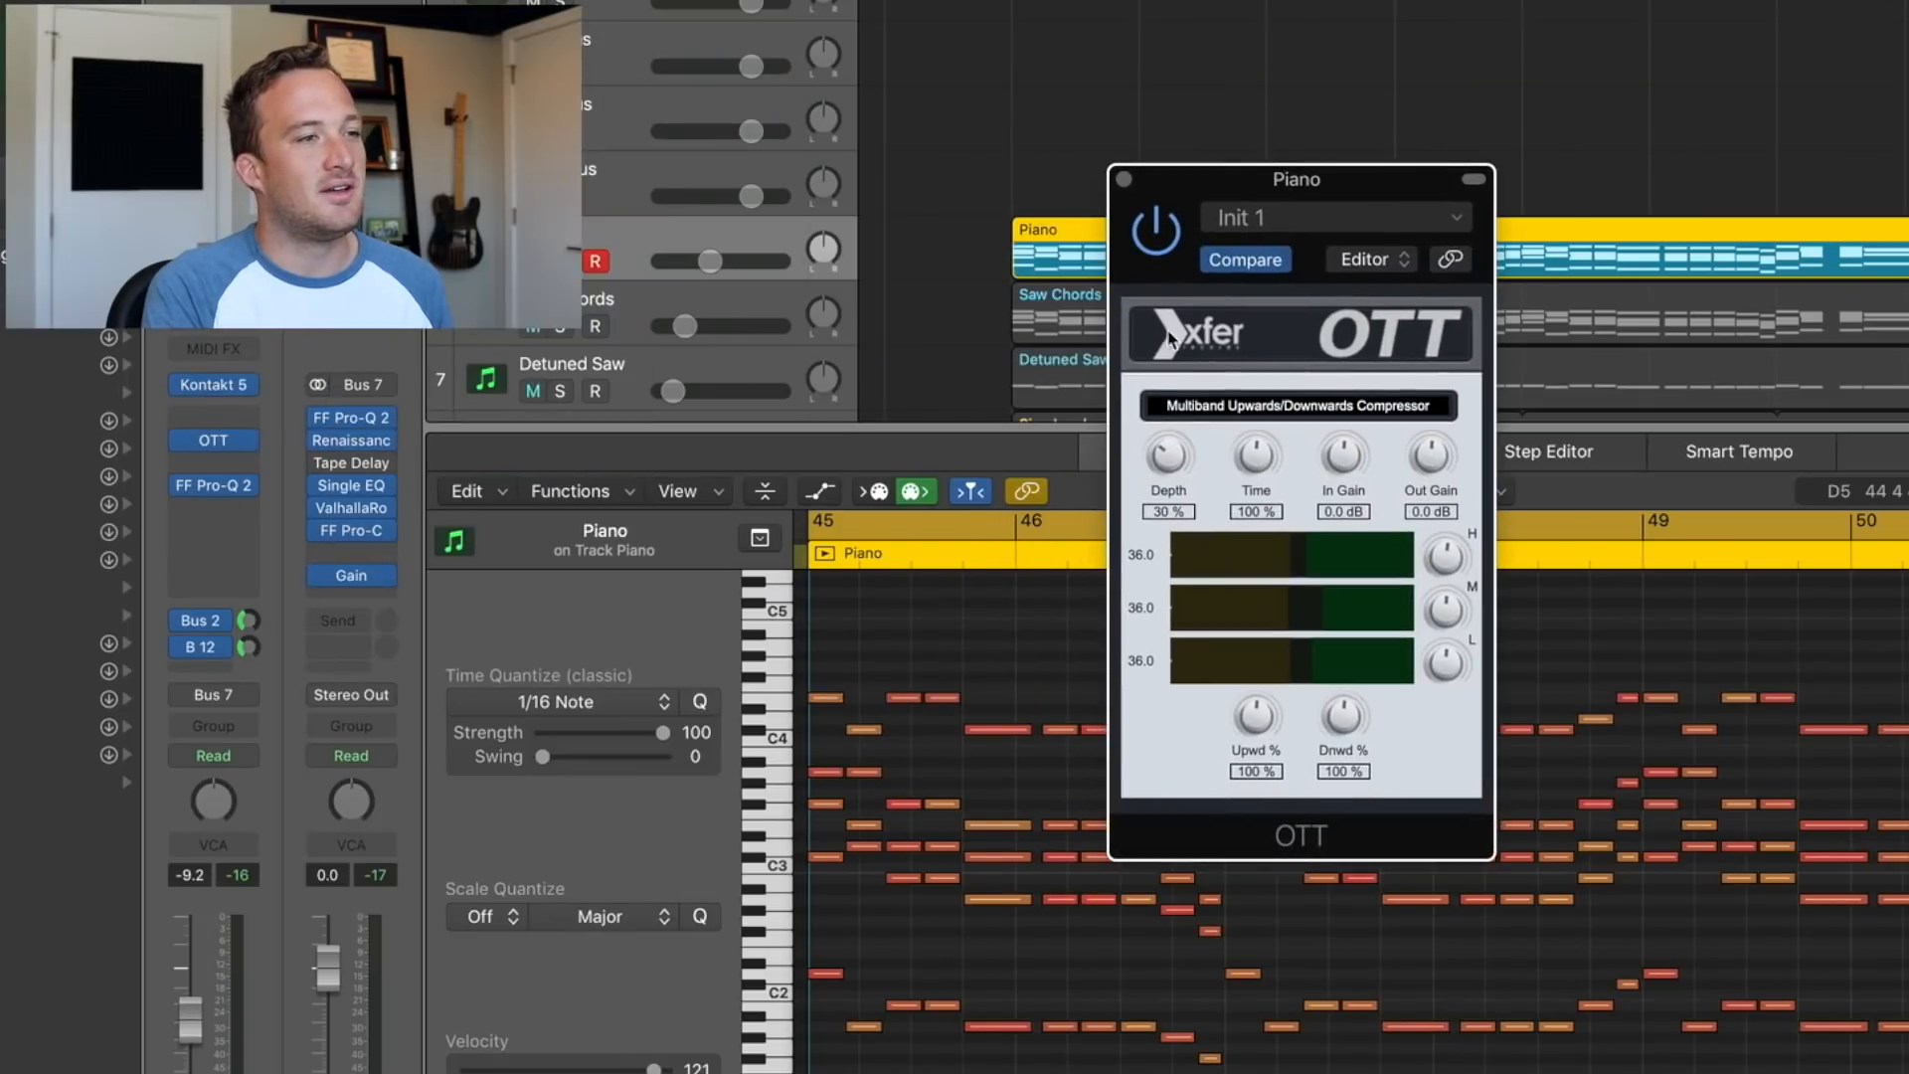
{"action": "left_click", "coordinate": [348, 417]}
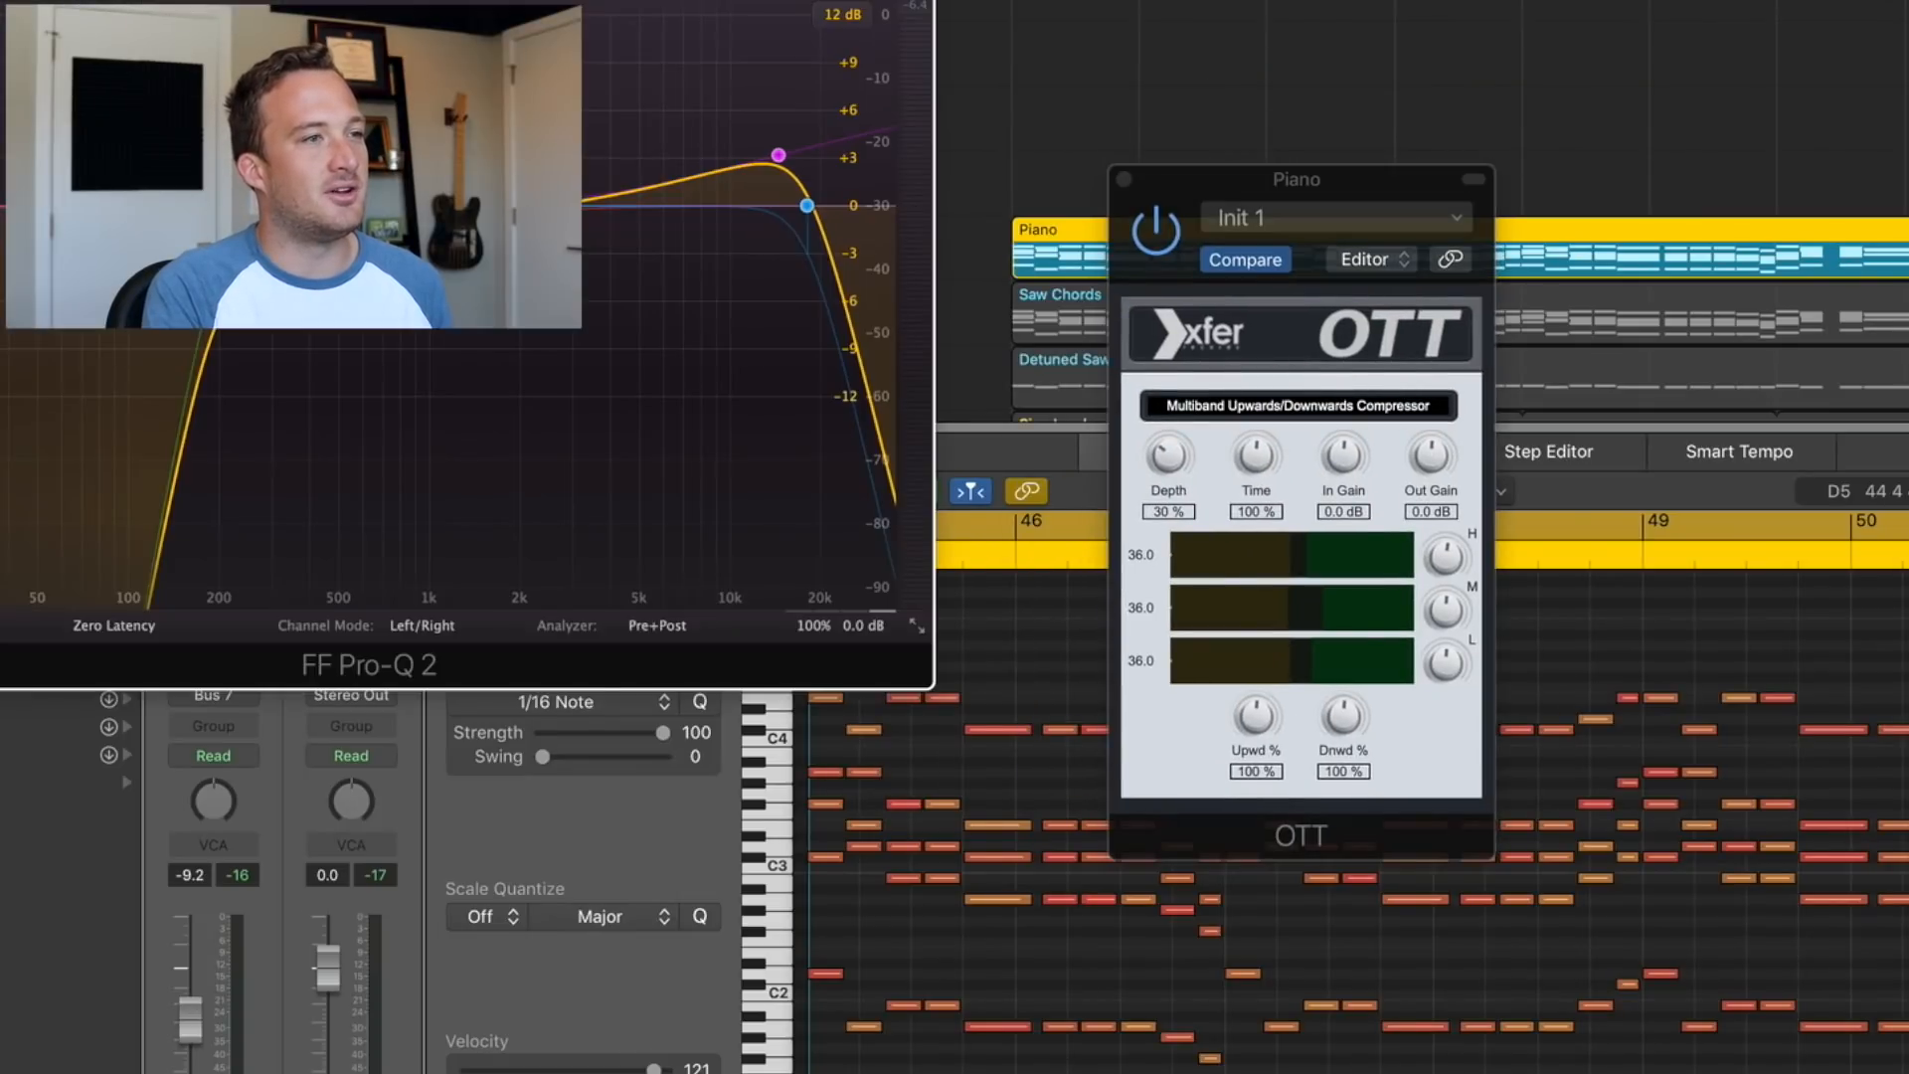
{"action": "left_click_drag", "start_coordinate": [575, 0], "coordinate": [1556, 145]}
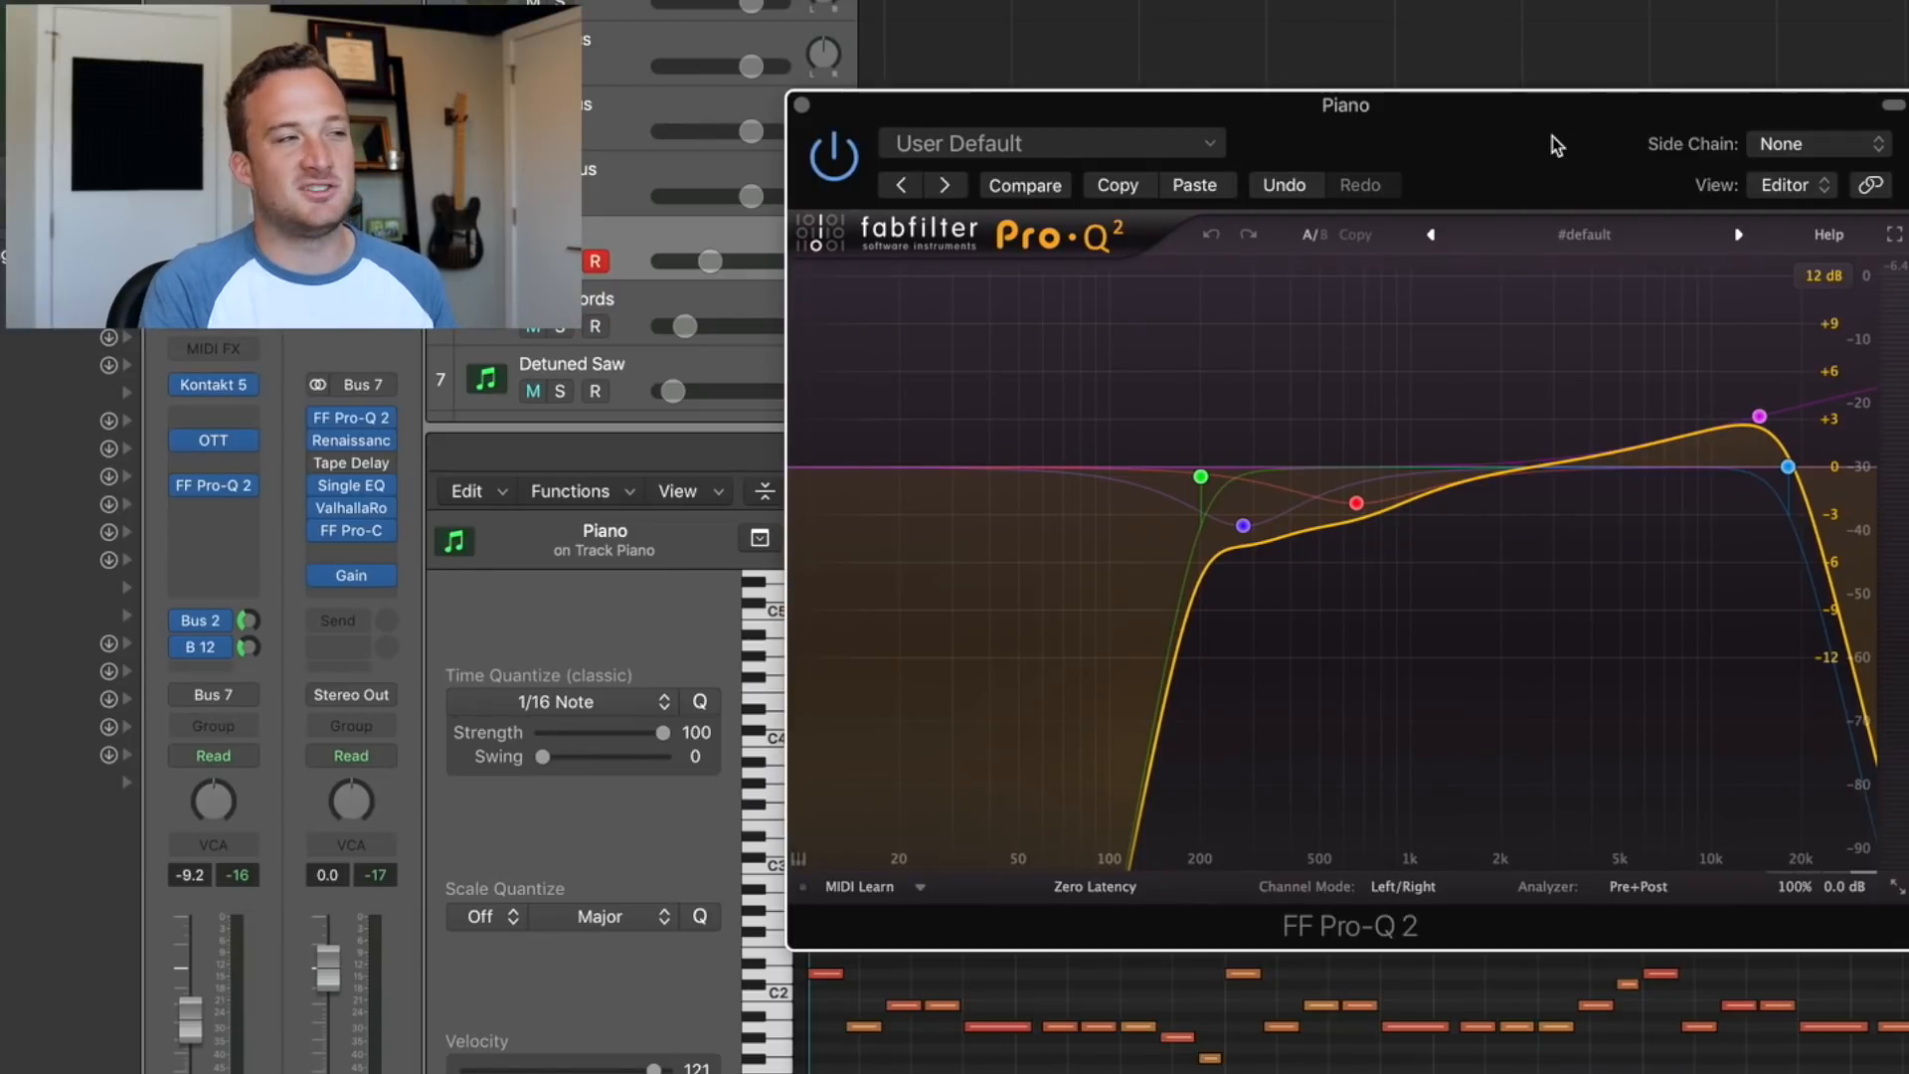
{"action": "key", "text": "space"}
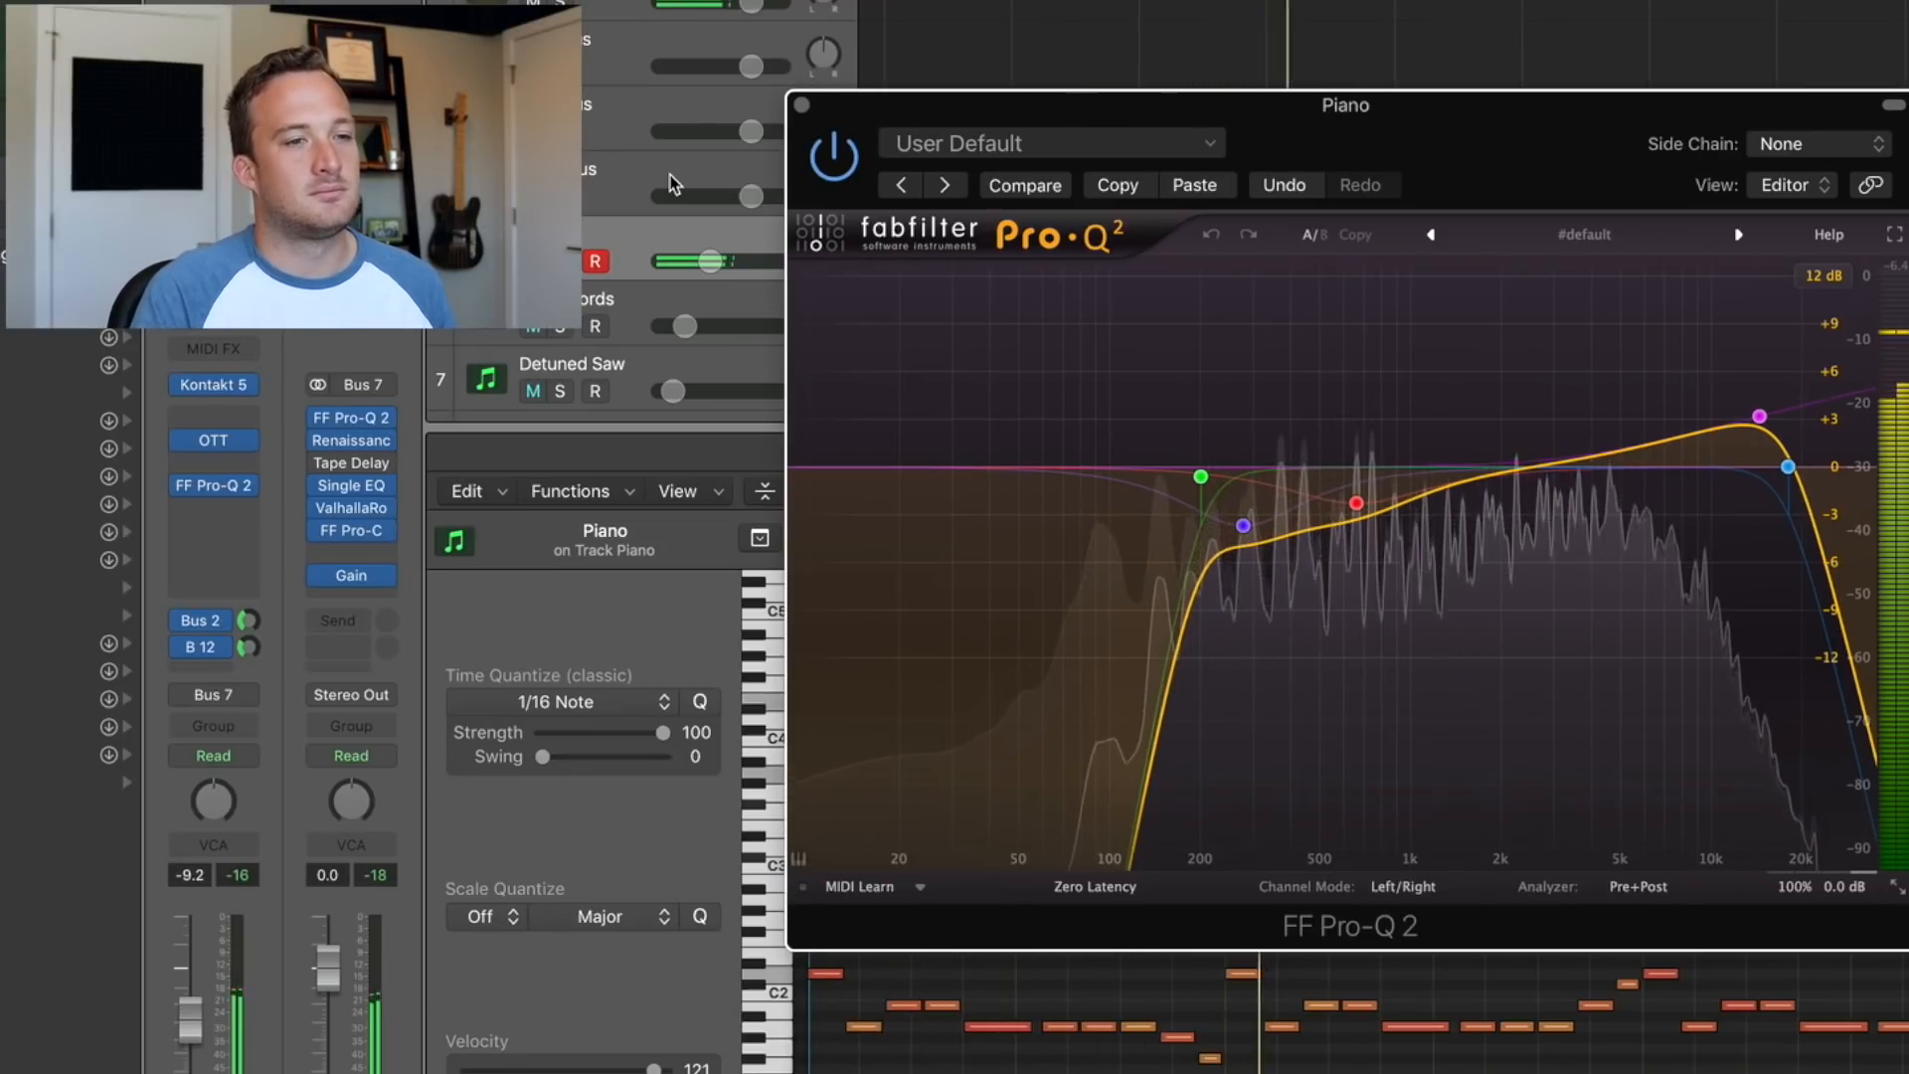
{"action": "key", "text": "space"}
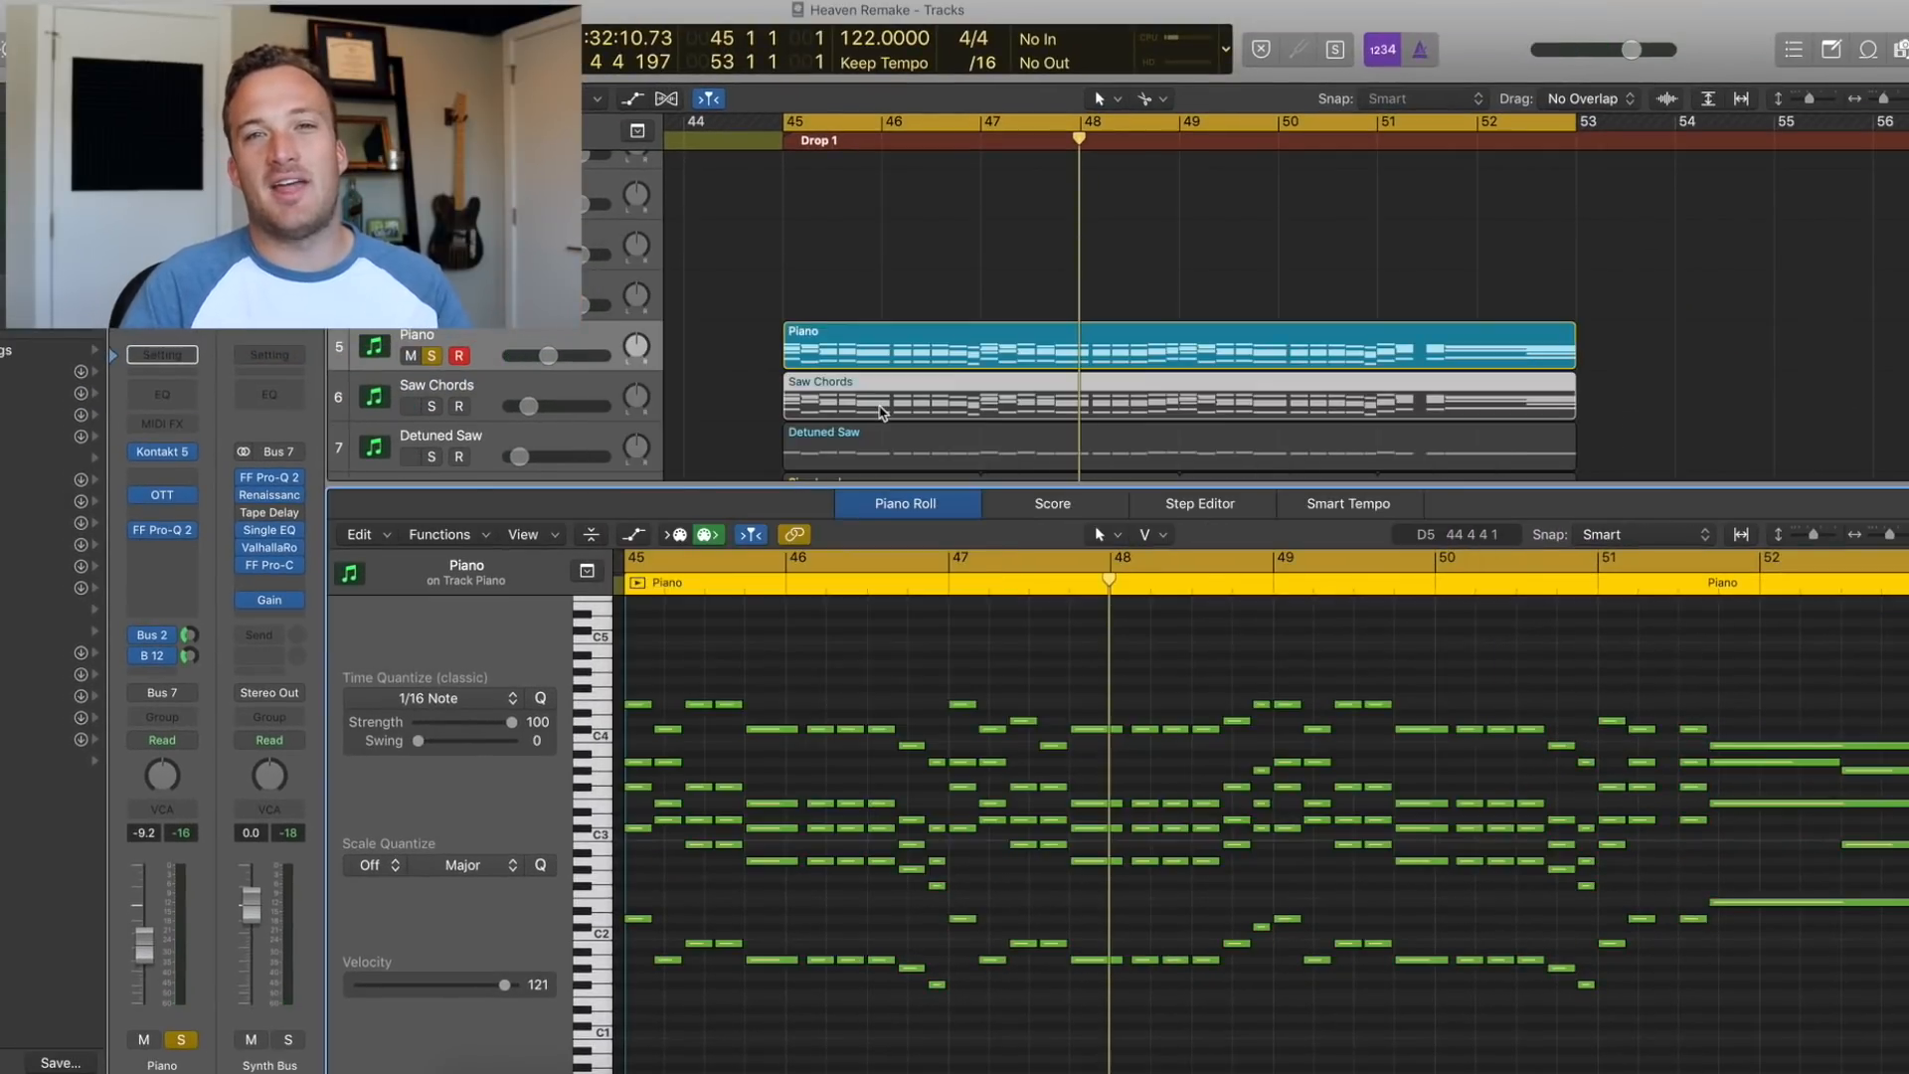
Solo only the Saw Chords track and play it back
{"action": "left_click", "coordinate": [431, 406]}
{"action": "left_click", "coordinate": [778, 407]}
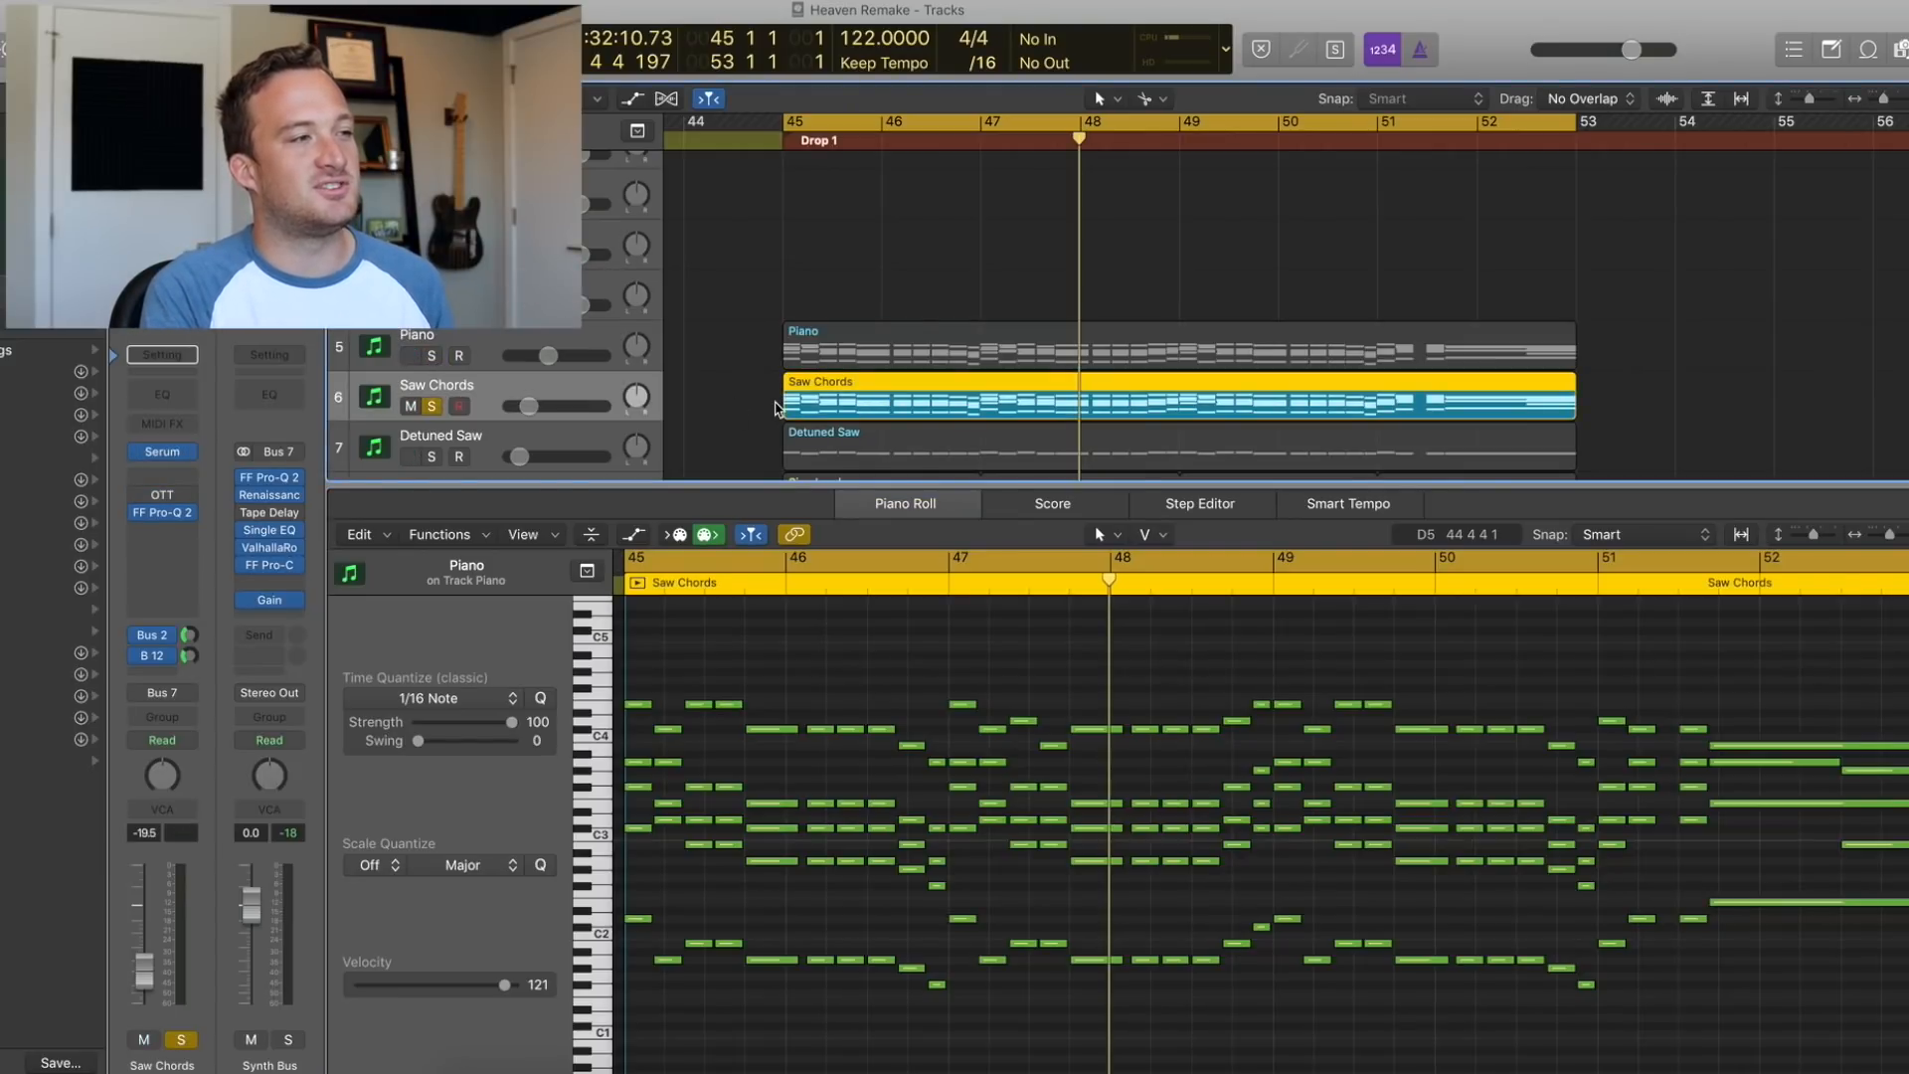
{"action": "key", "text": "space"}
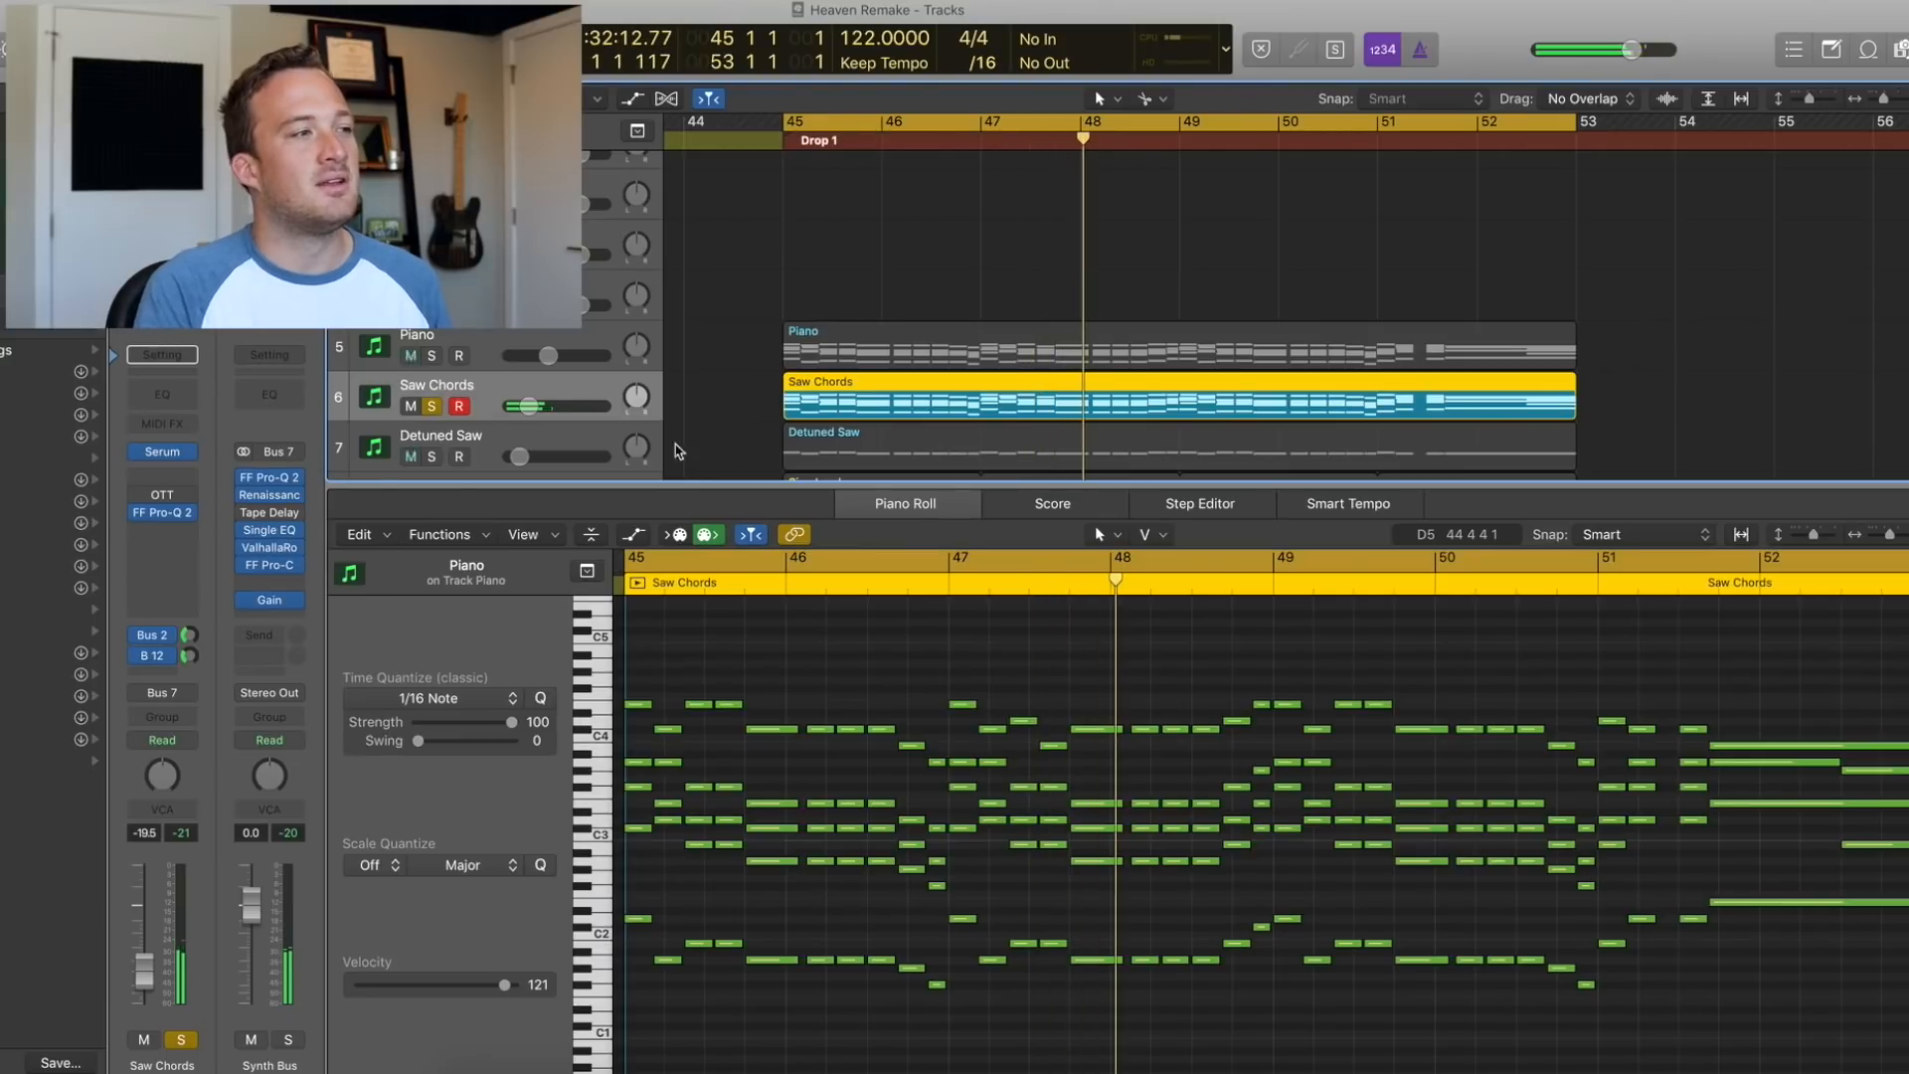
Examine the Saw Chords Serum patch: oscillator A's unison and detune, envelope 2, the noise oscillator and the effects
{"action": "left_click", "coordinate": [162, 451]}
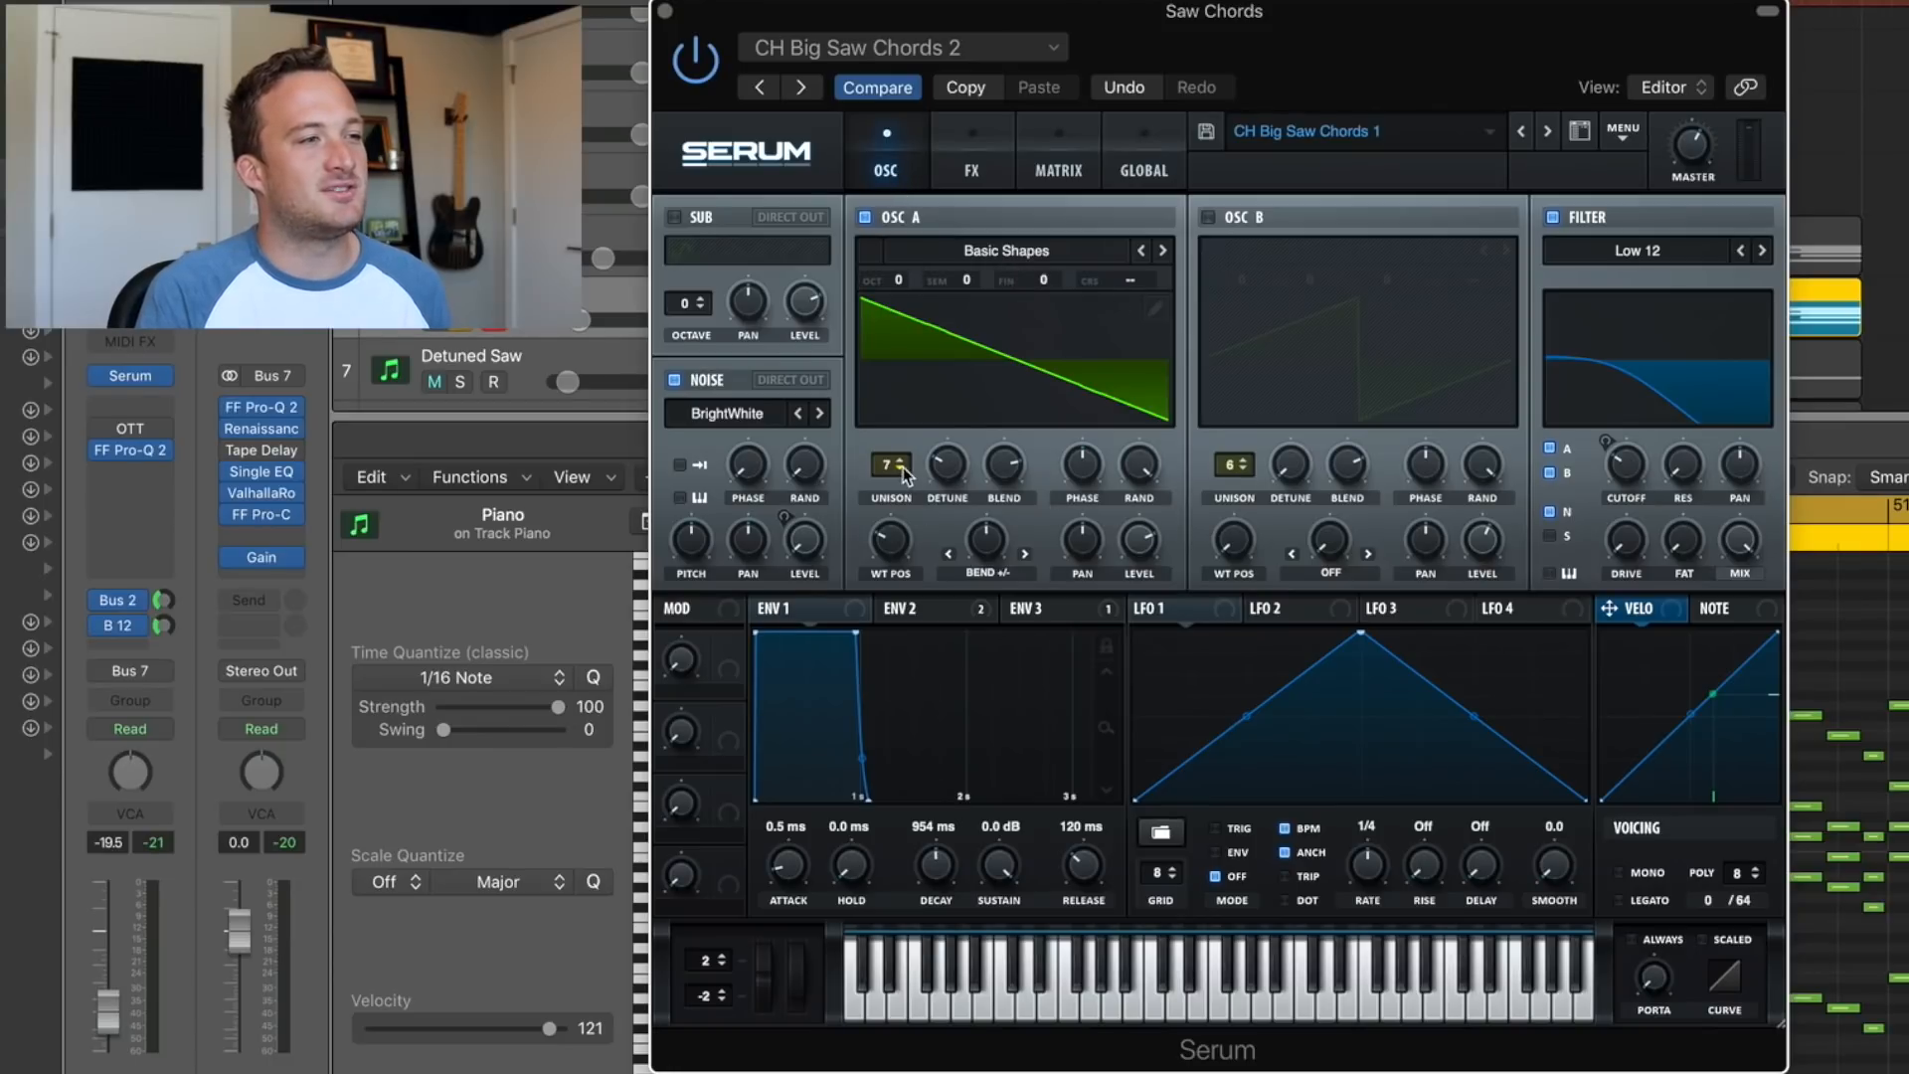
{"action": "left_click", "coordinate": [953, 474]}
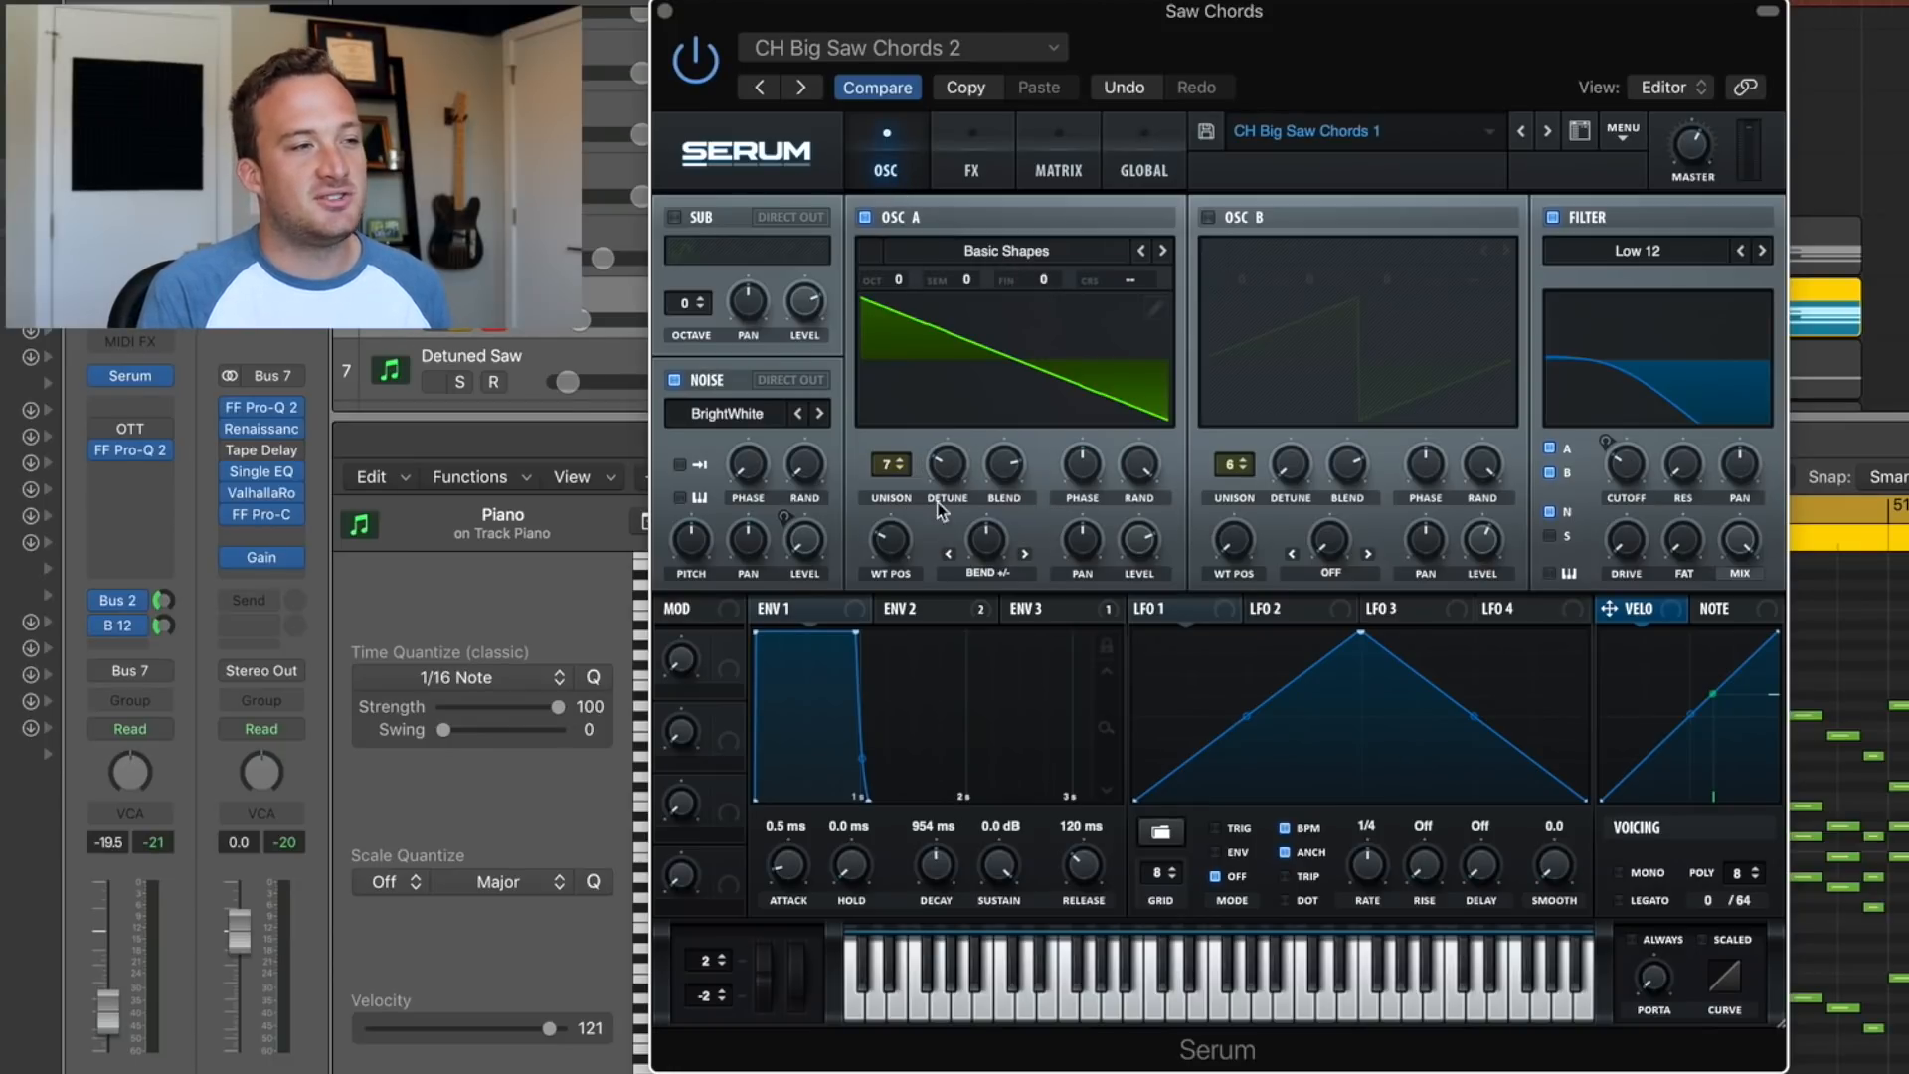
{"action": "left_click", "coordinate": [945, 606]}
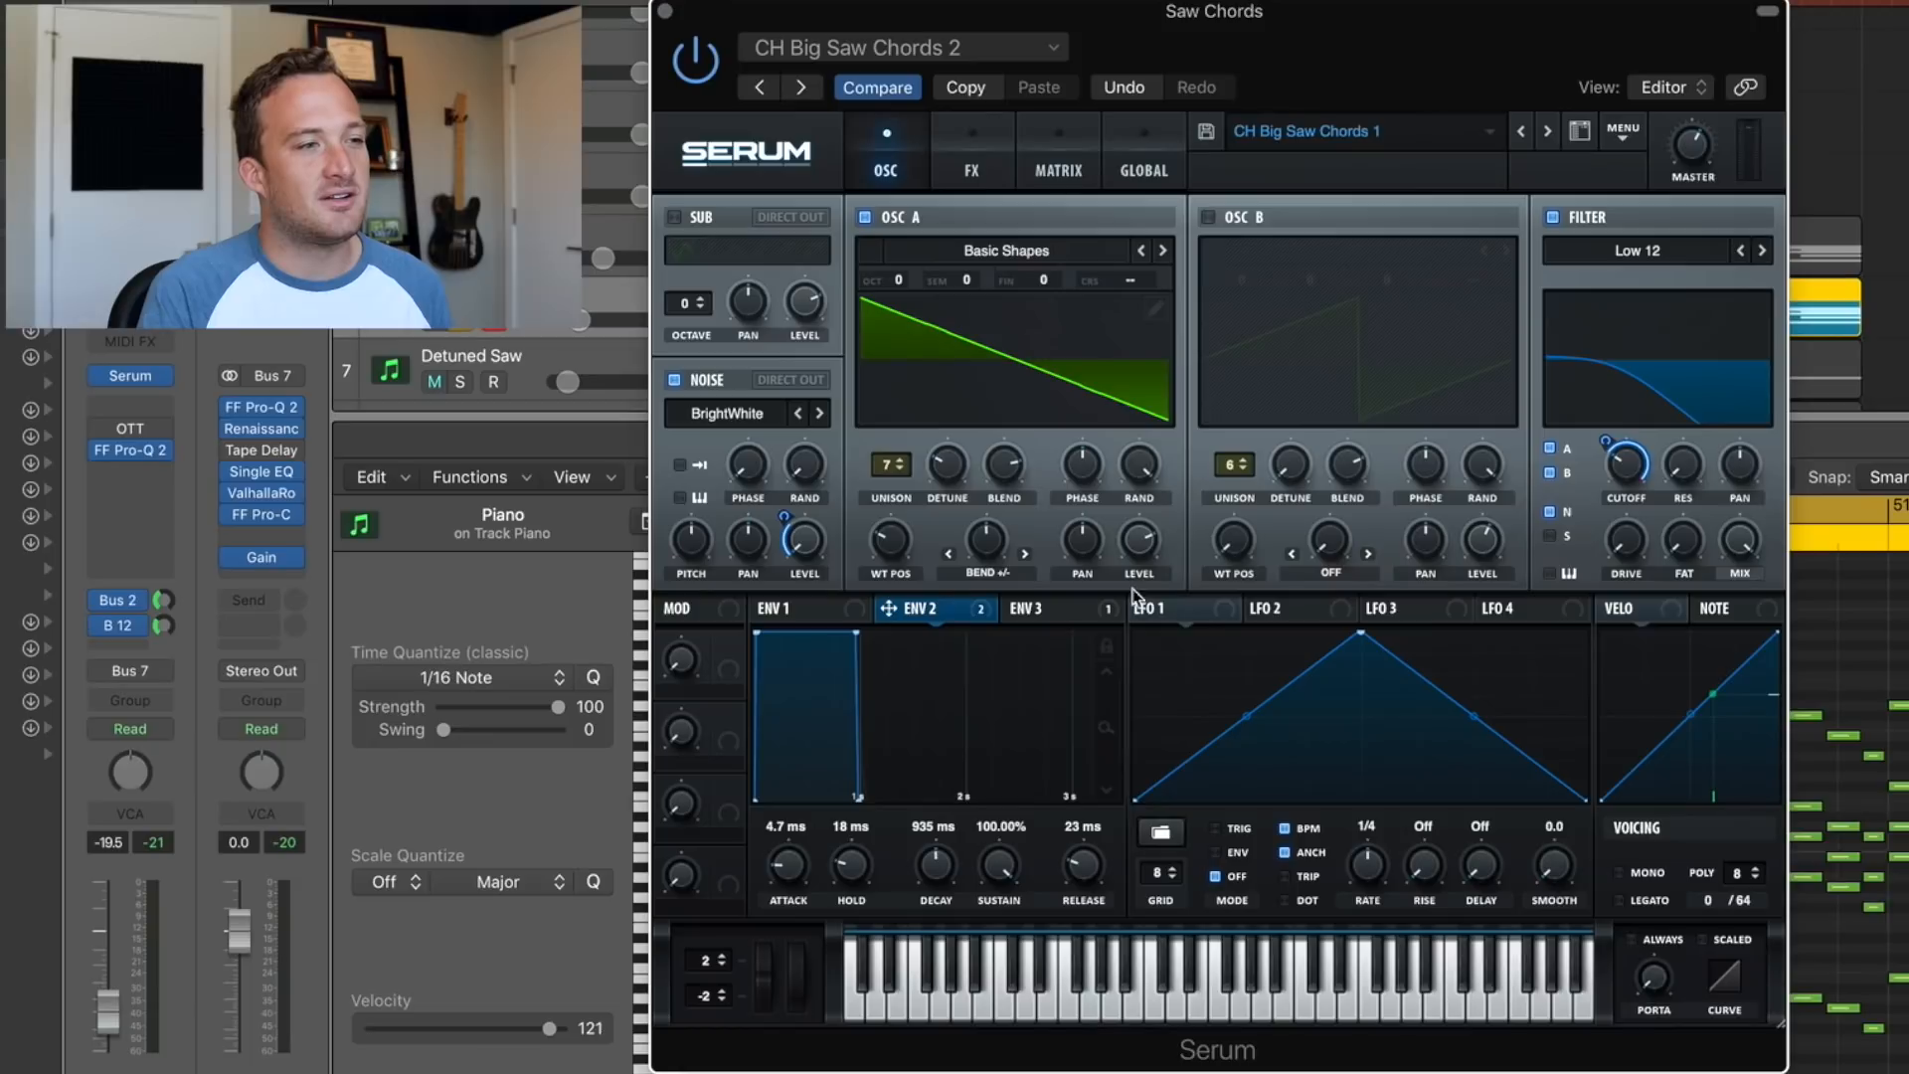
{"action": "left_click", "coordinate": [677, 381]}
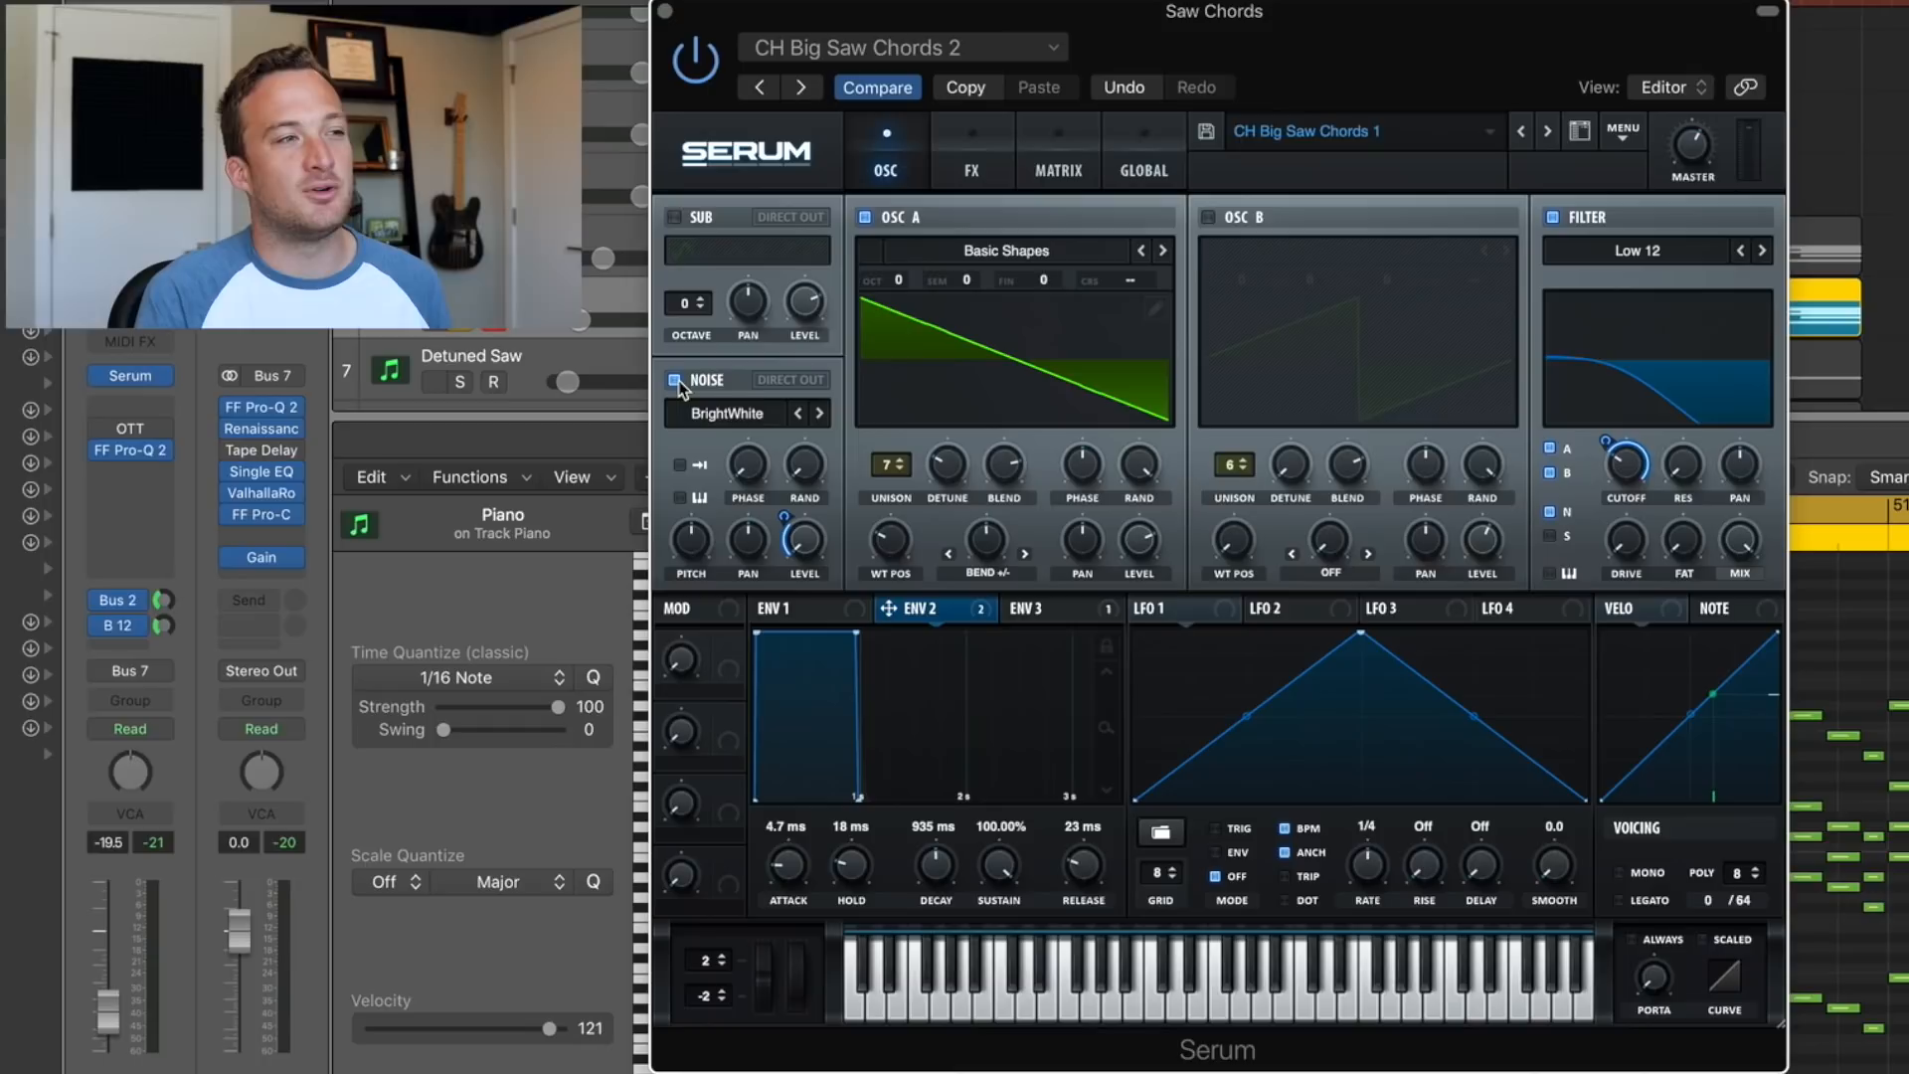
{"action": "left_click", "coordinate": [955, 170]}
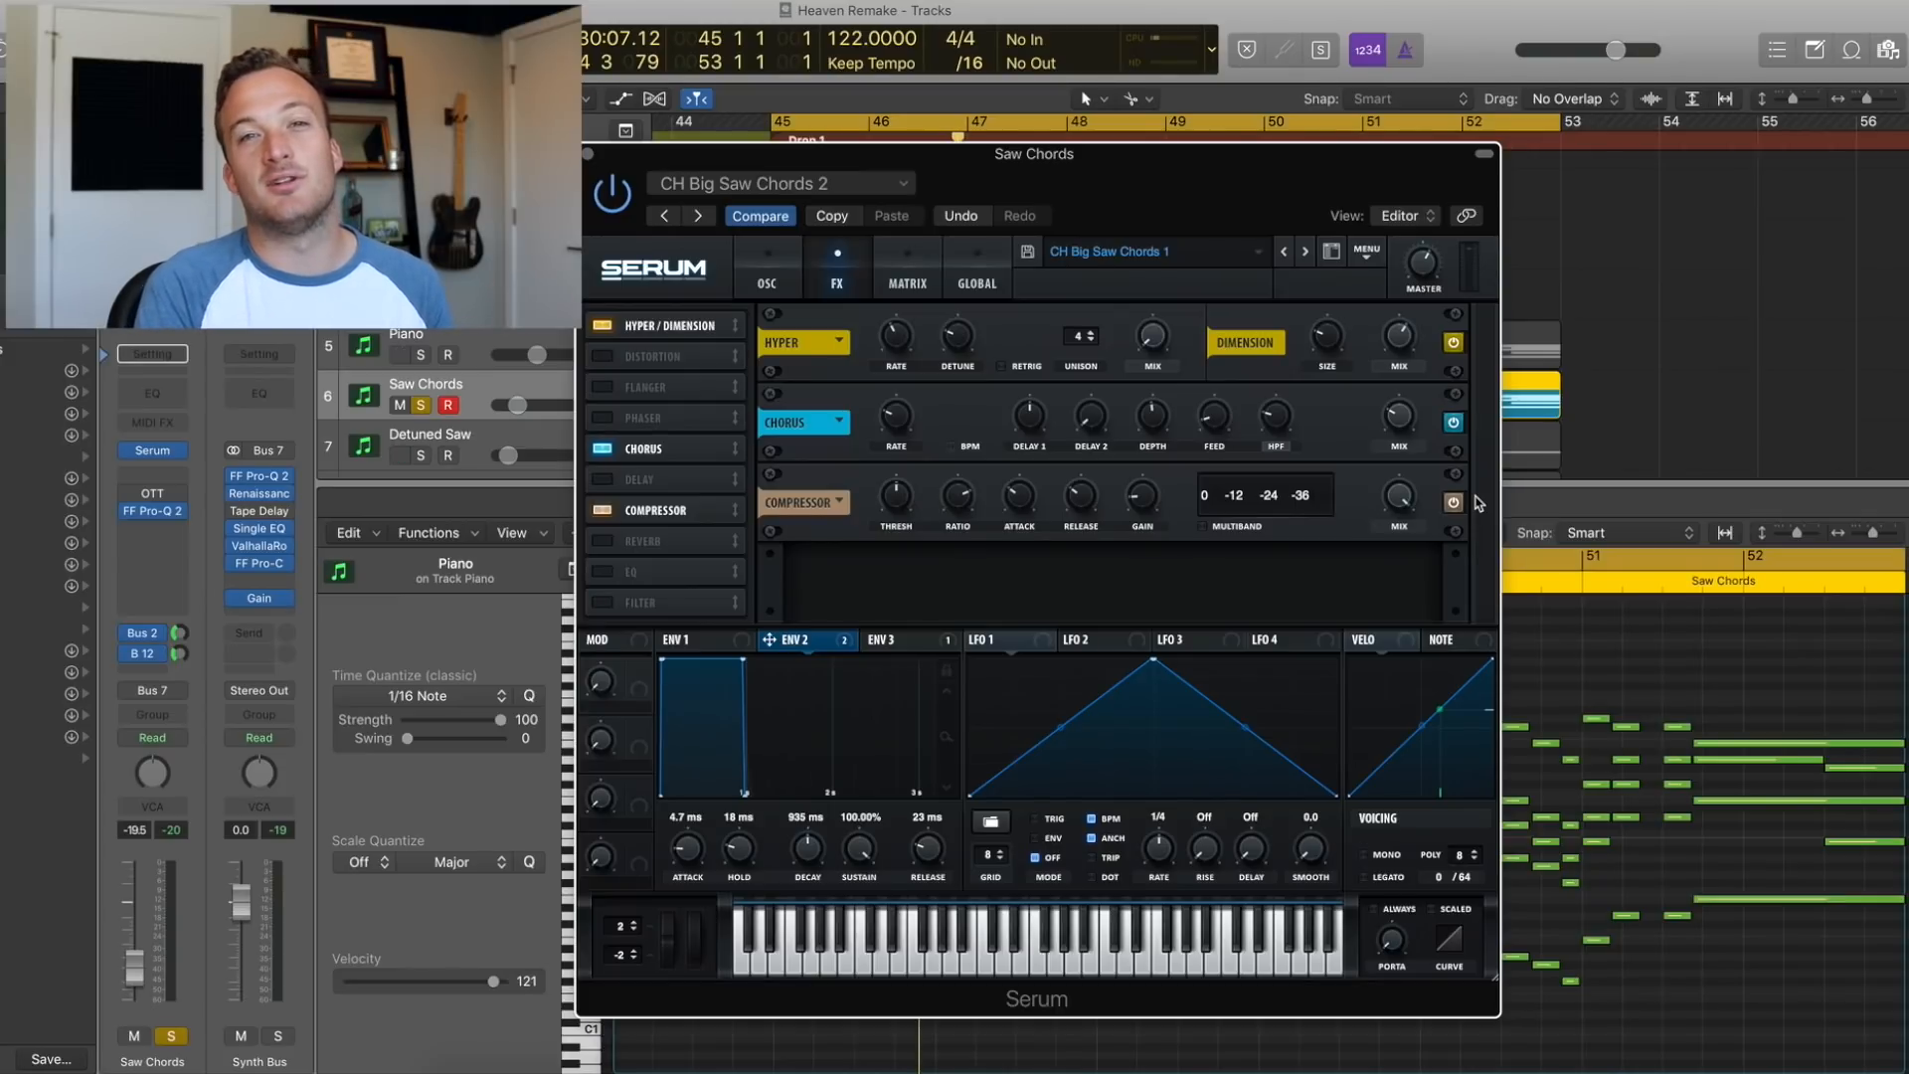
Hide the plug-in window, solo only the Detuned Saw track, and play it back
{"action": "key", "text": "v"}
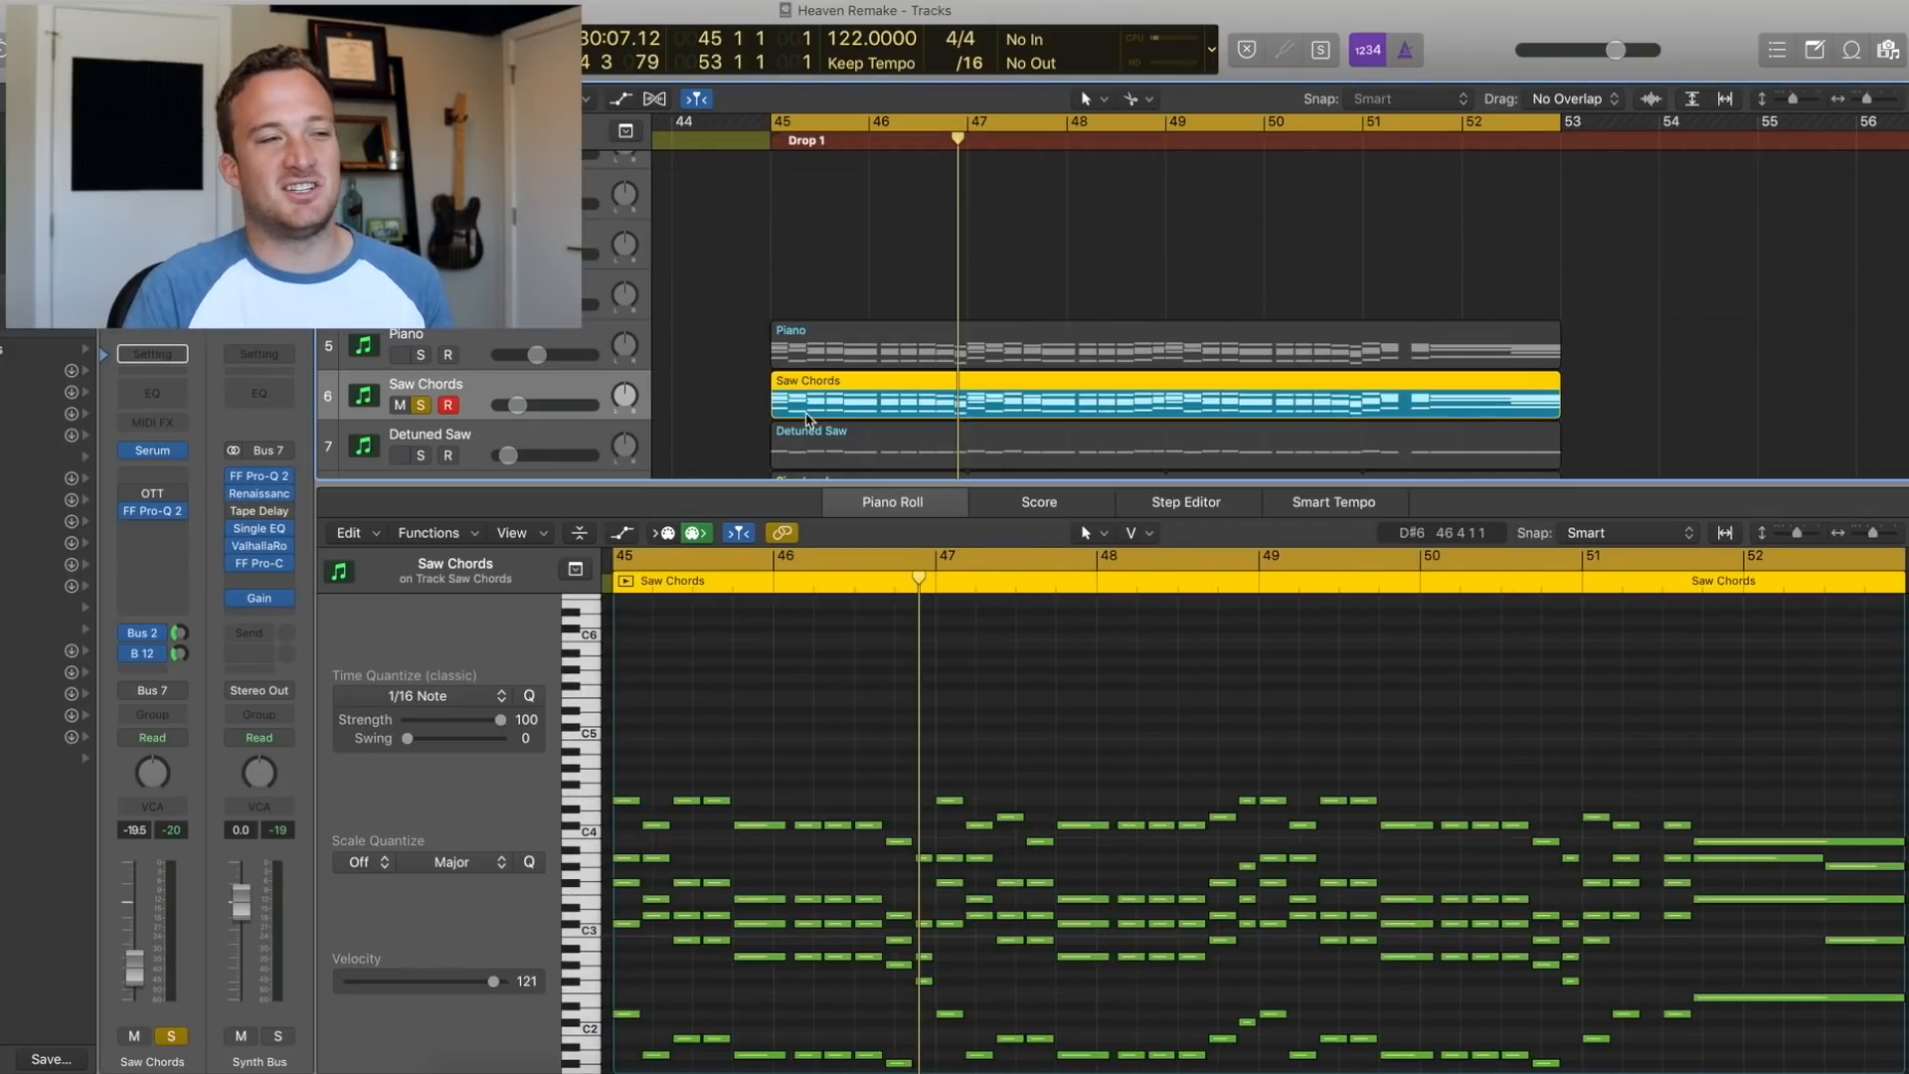
{"action": "scroll", "coordinate": [991, 856], "scroll_direction": "down", "scroll_amount": 2}
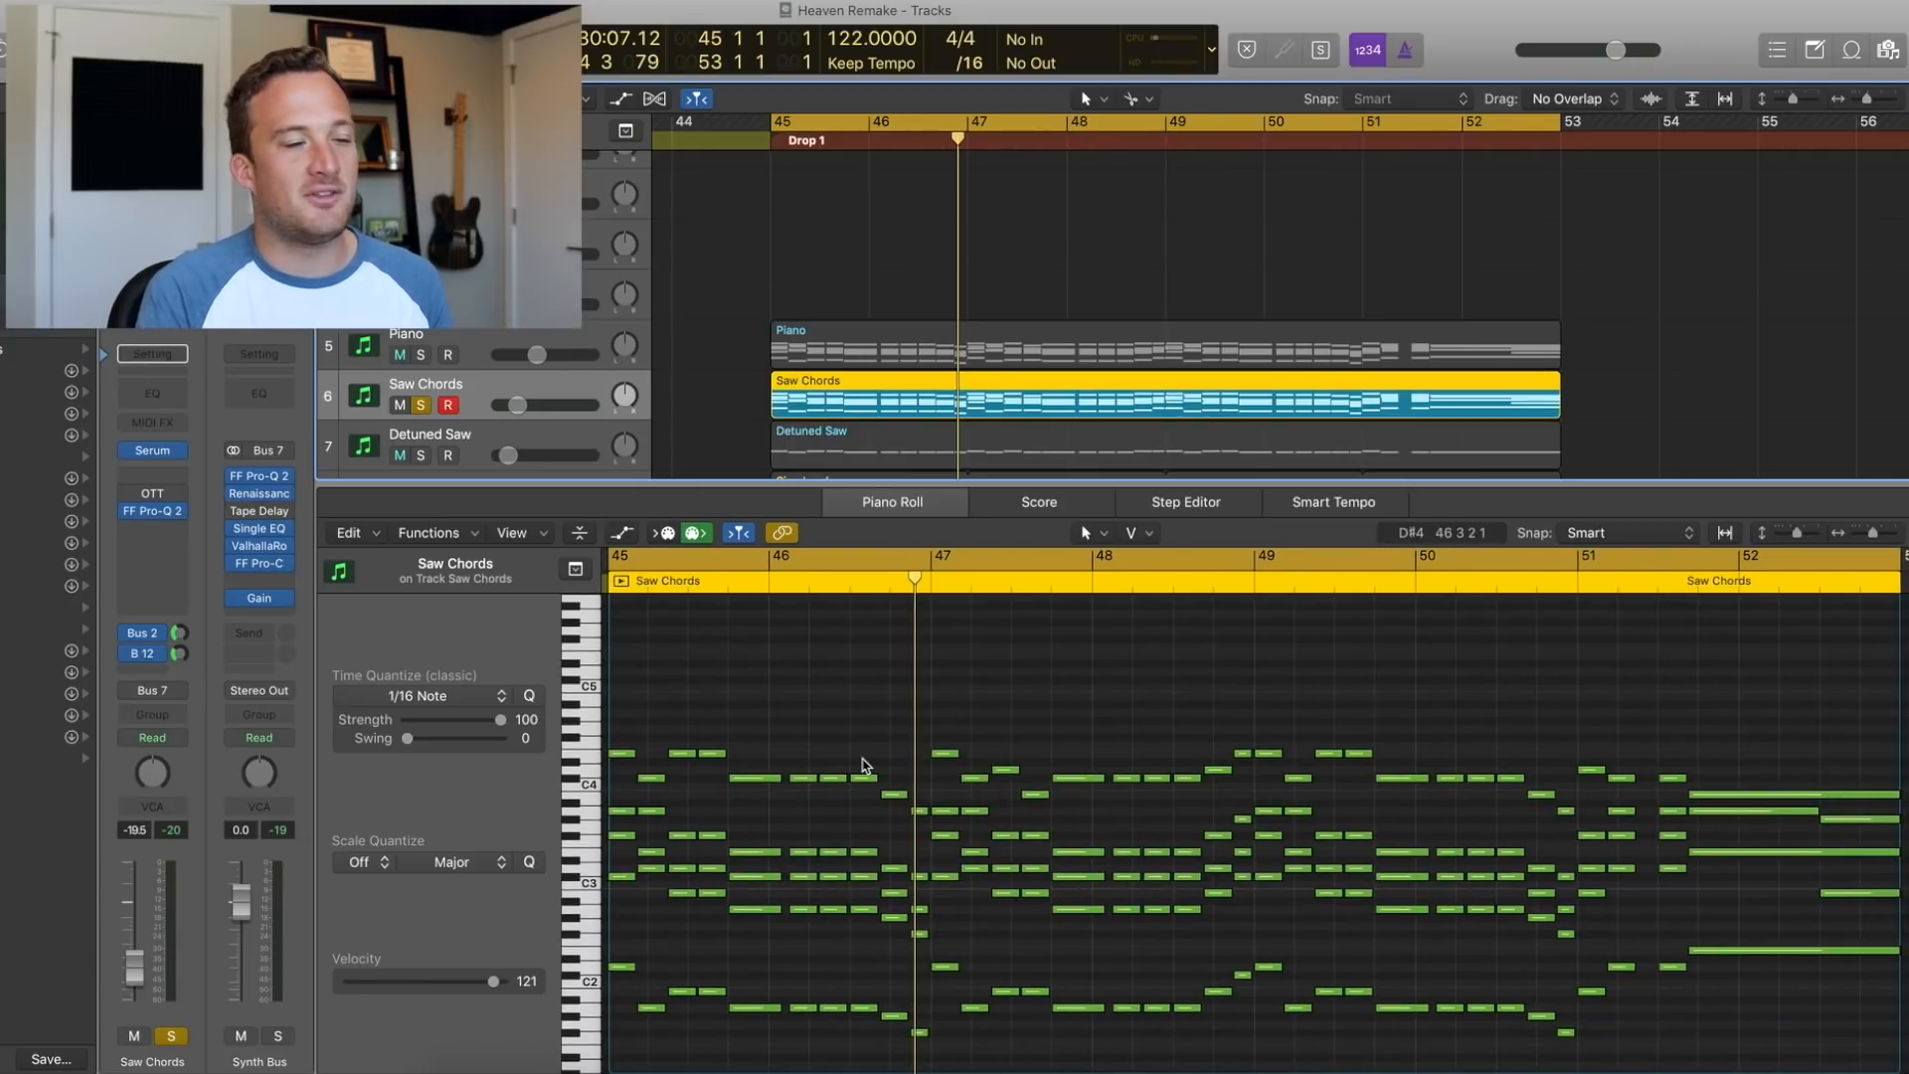
{"action": "scroll", "coordinate": [813, 412], "scroll_direction": "down", "scroll_amount": 1}
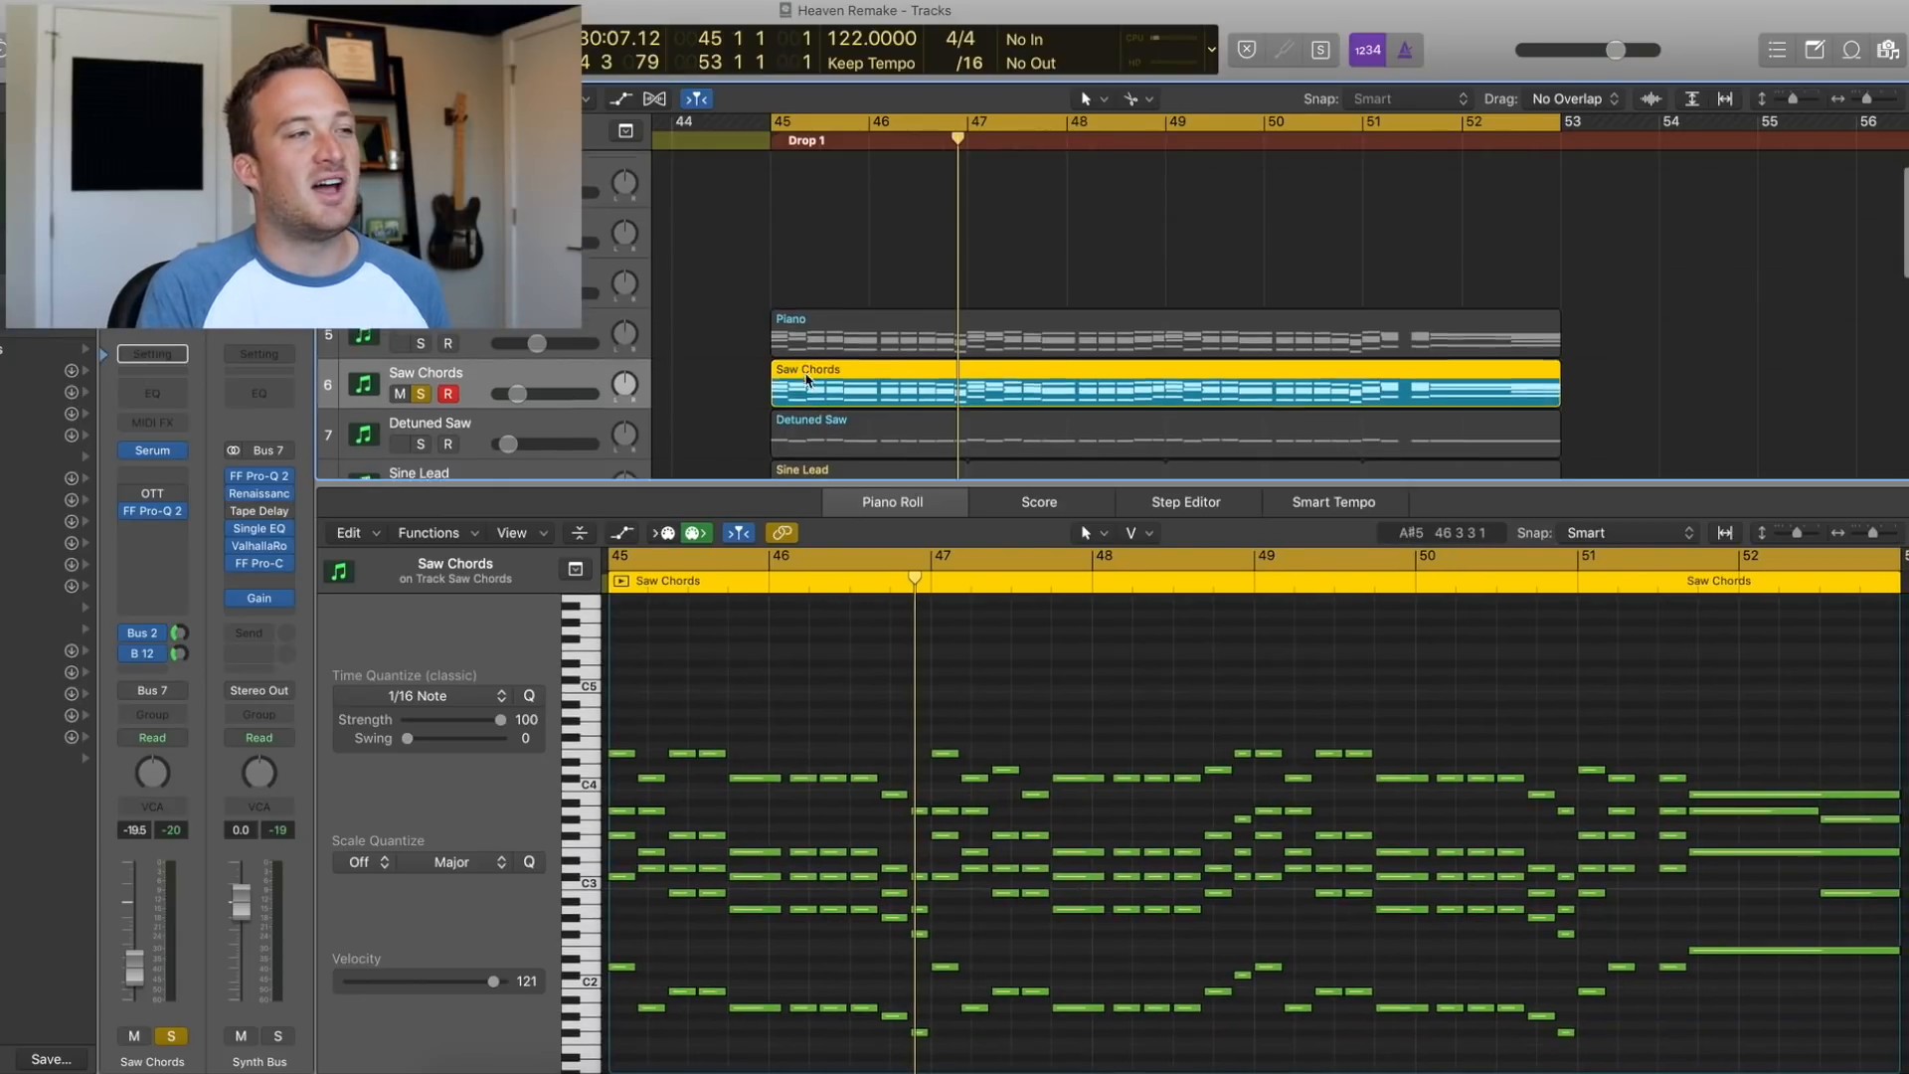
{"action": "left_click", "coordinate": [422, 439]}
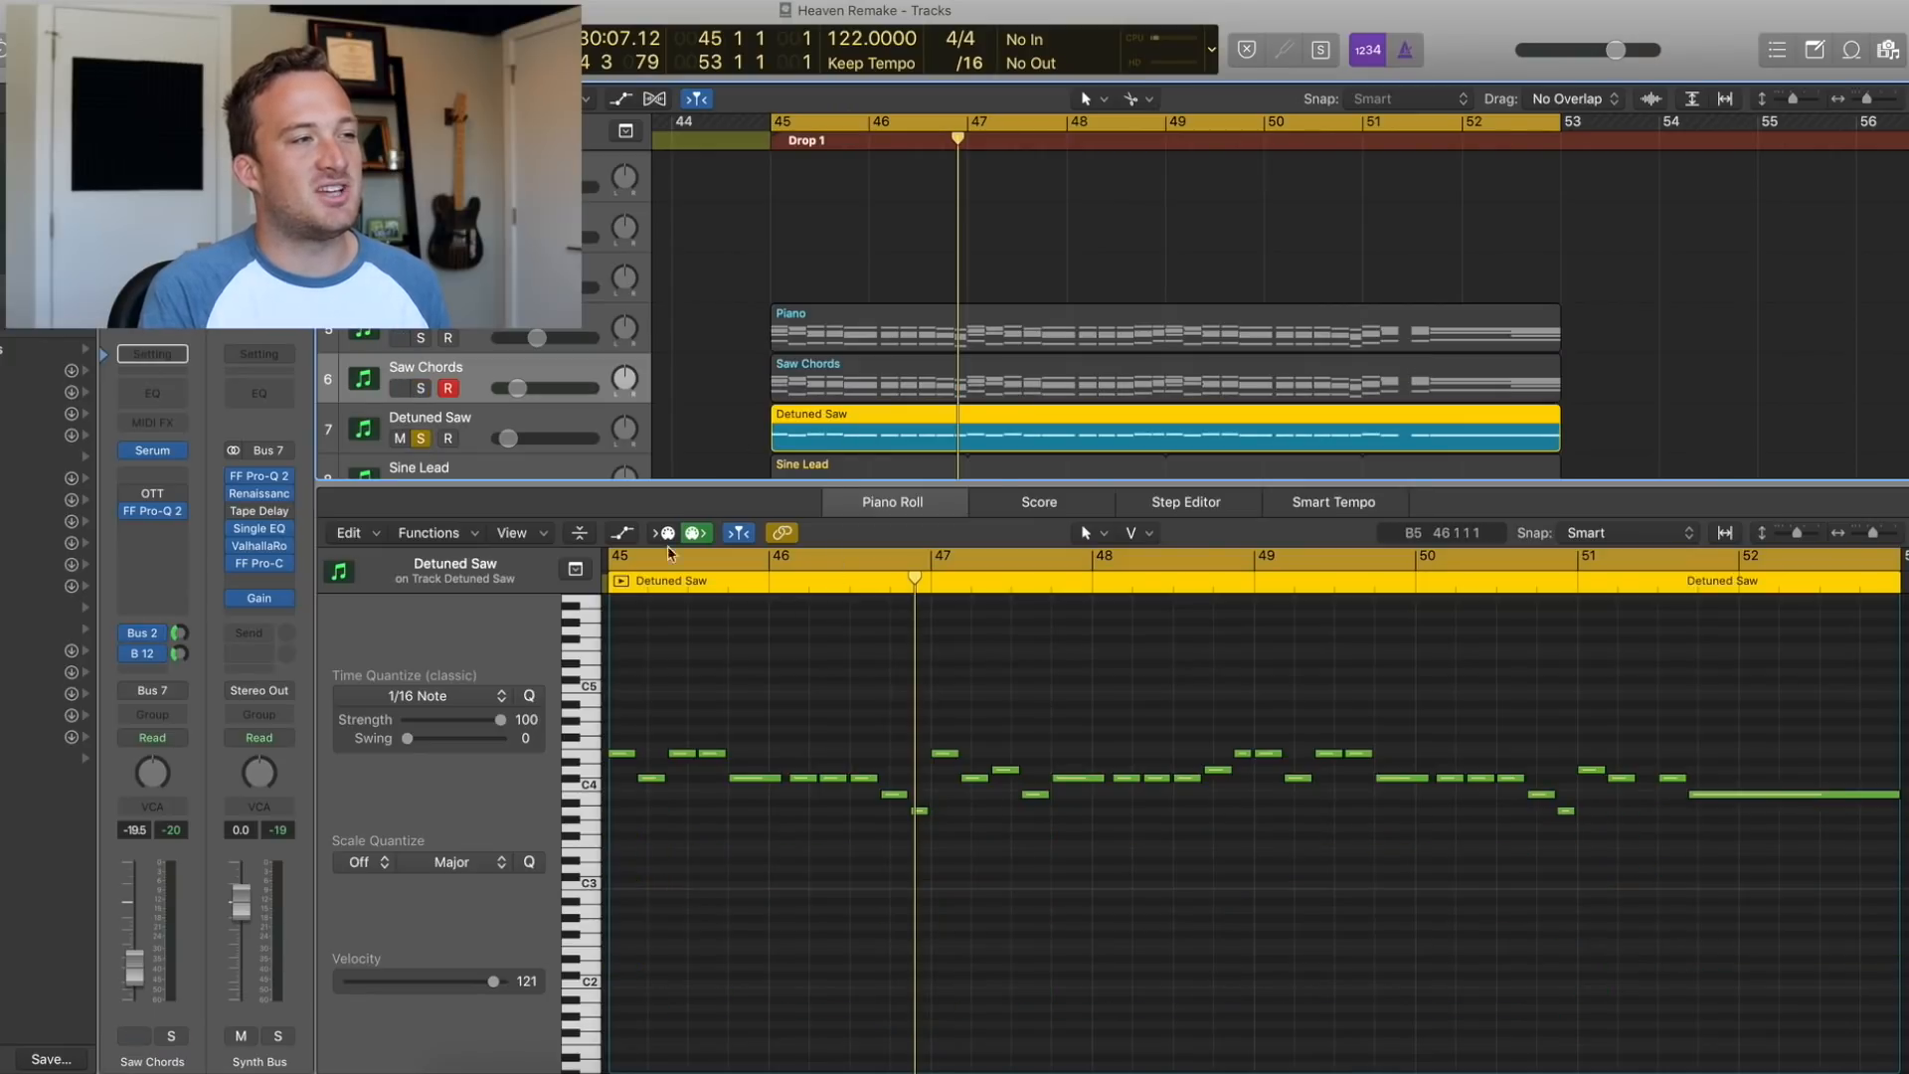
{"action": "left_click", "coordinate": [594, 418]}
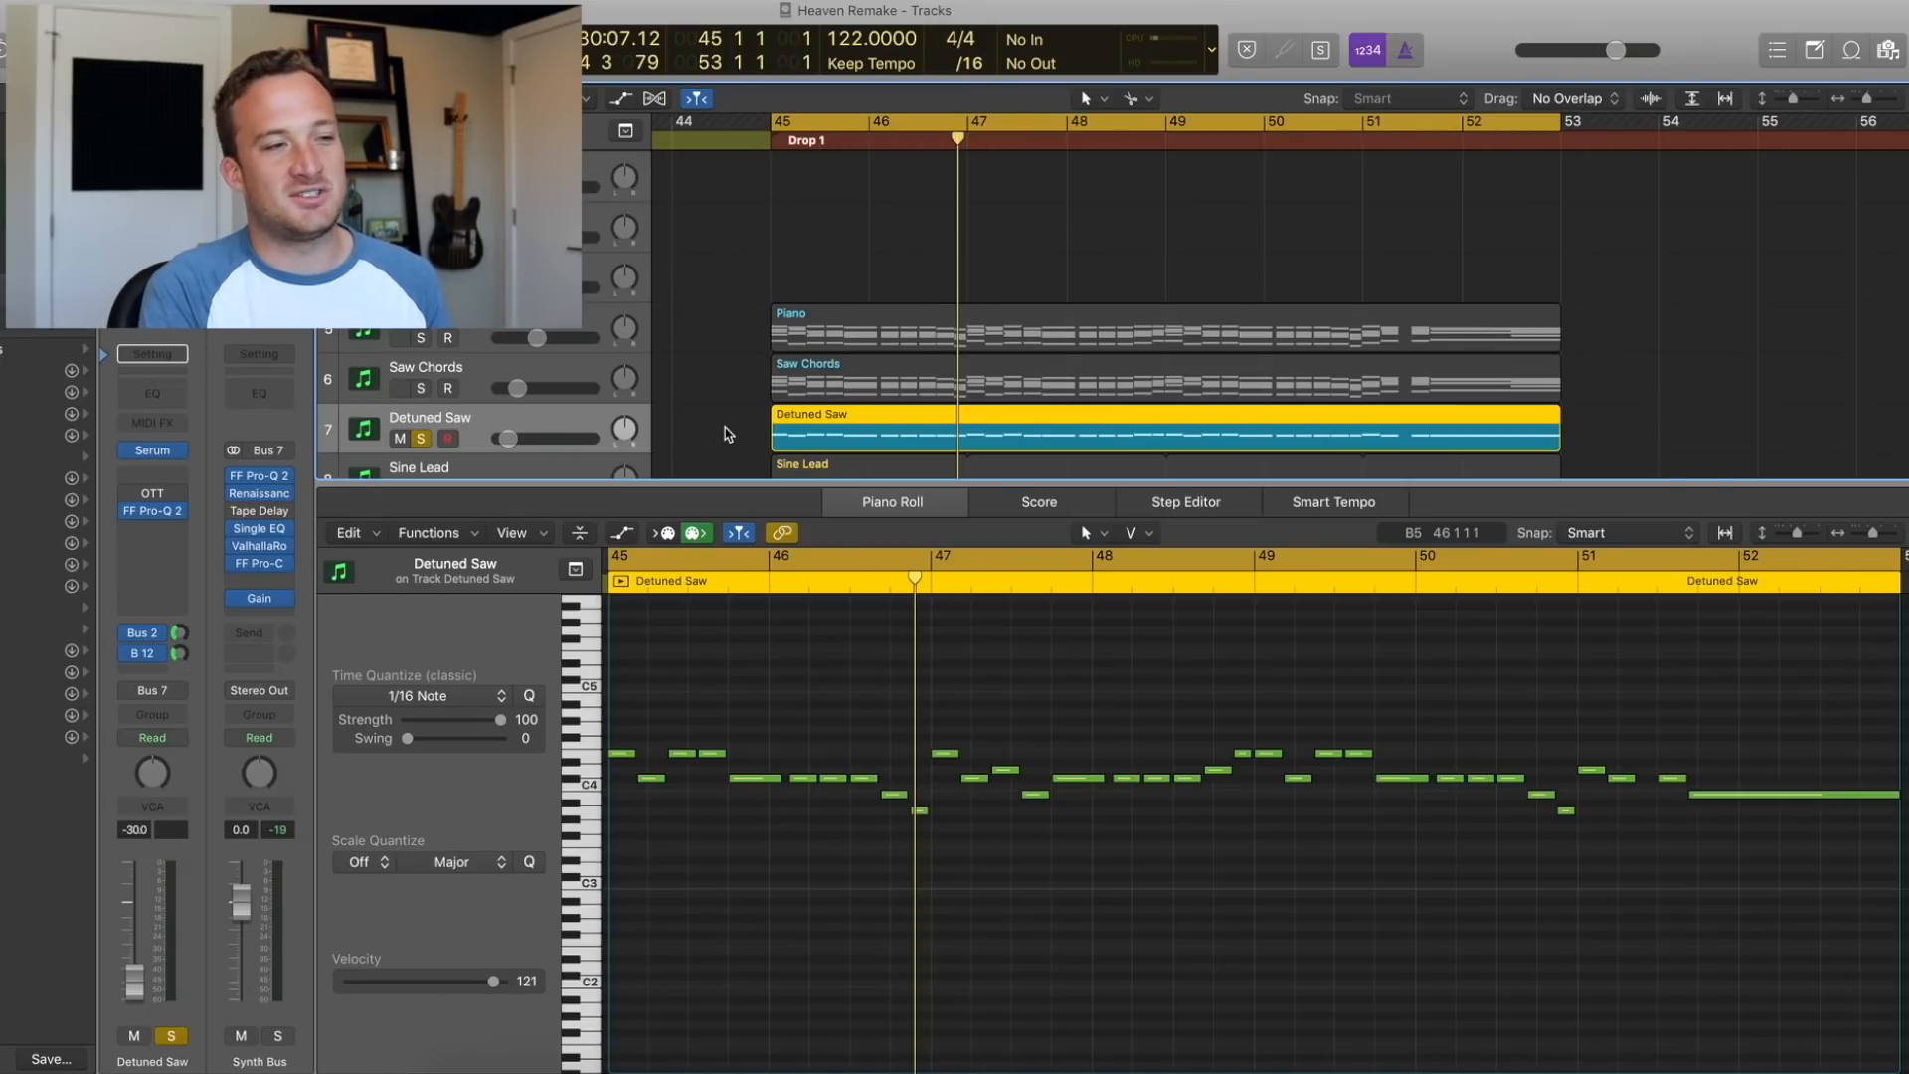
{"action": "key", "text": "space"}
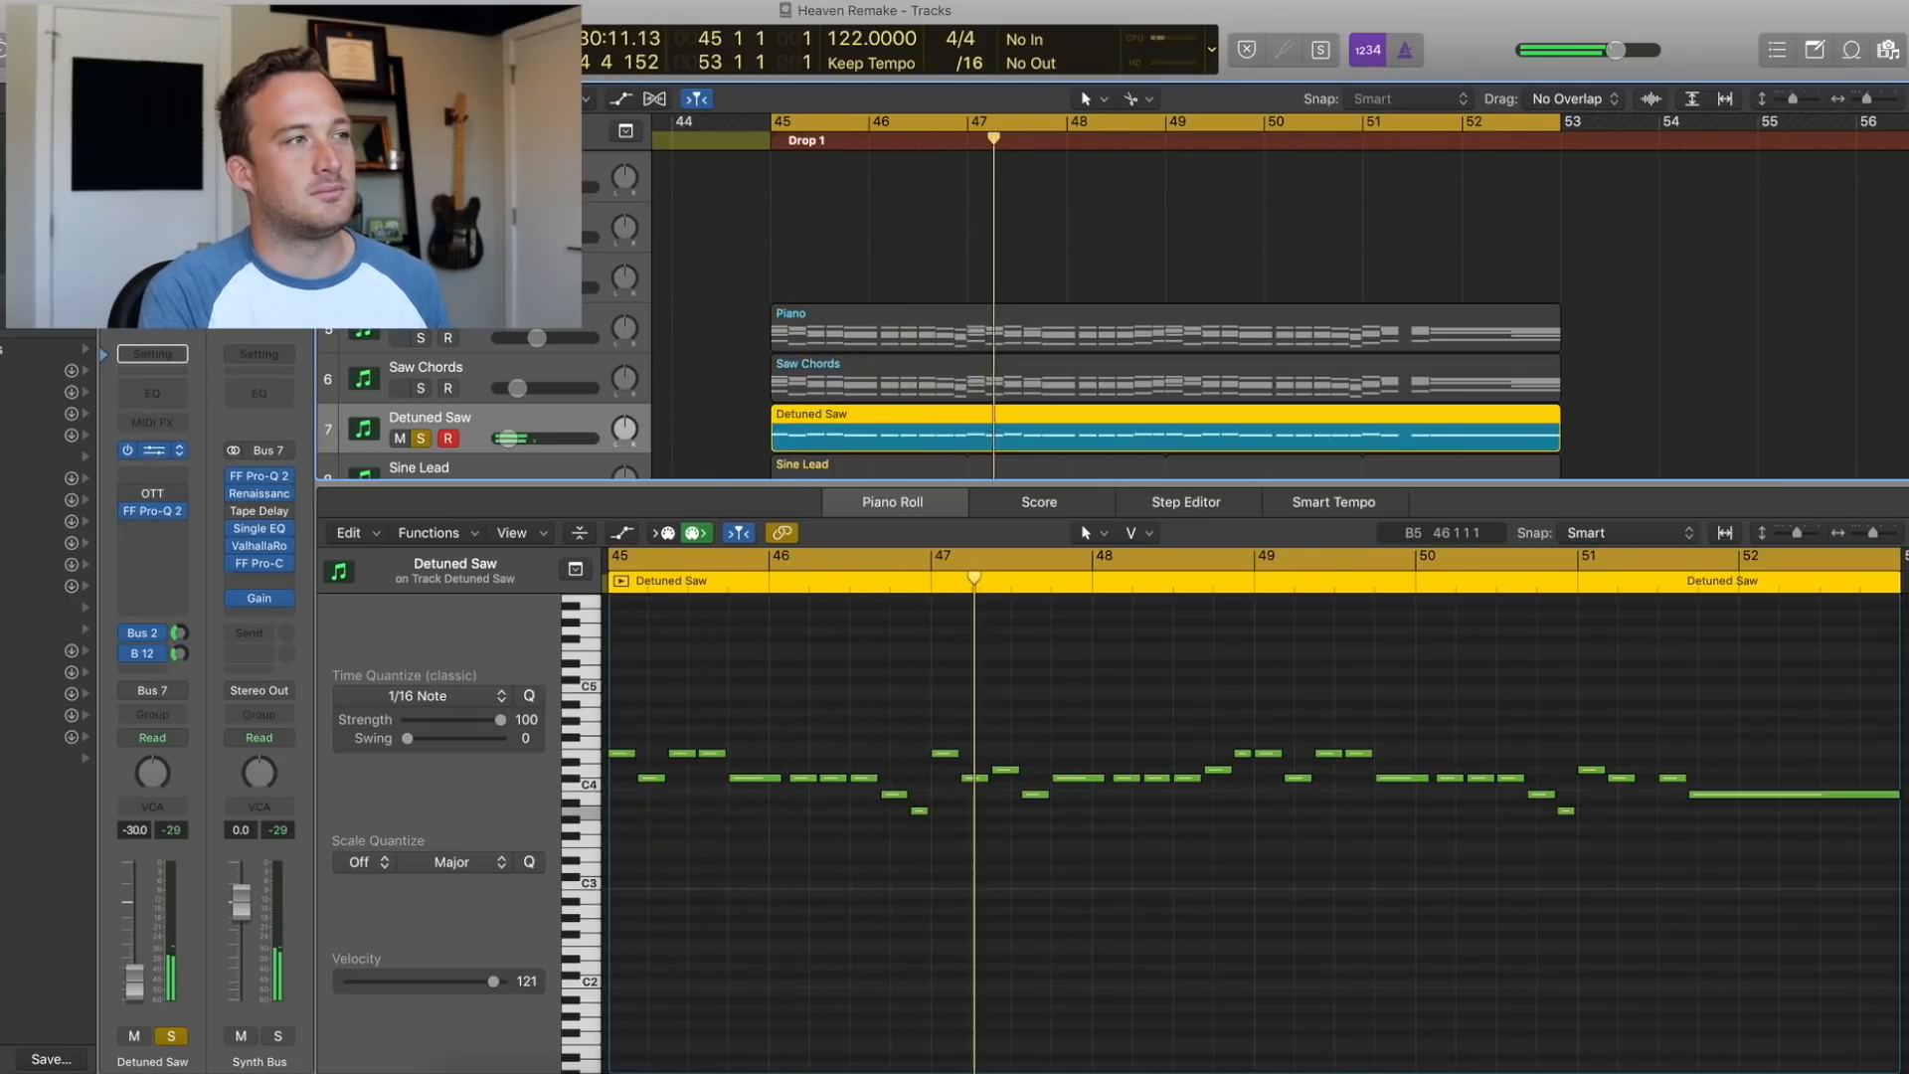
Open the Detuned Saw track's Serum patch and examine oscillator A's unison and detune settings
{"action": "left_click", "coordinate": [152, 450]}
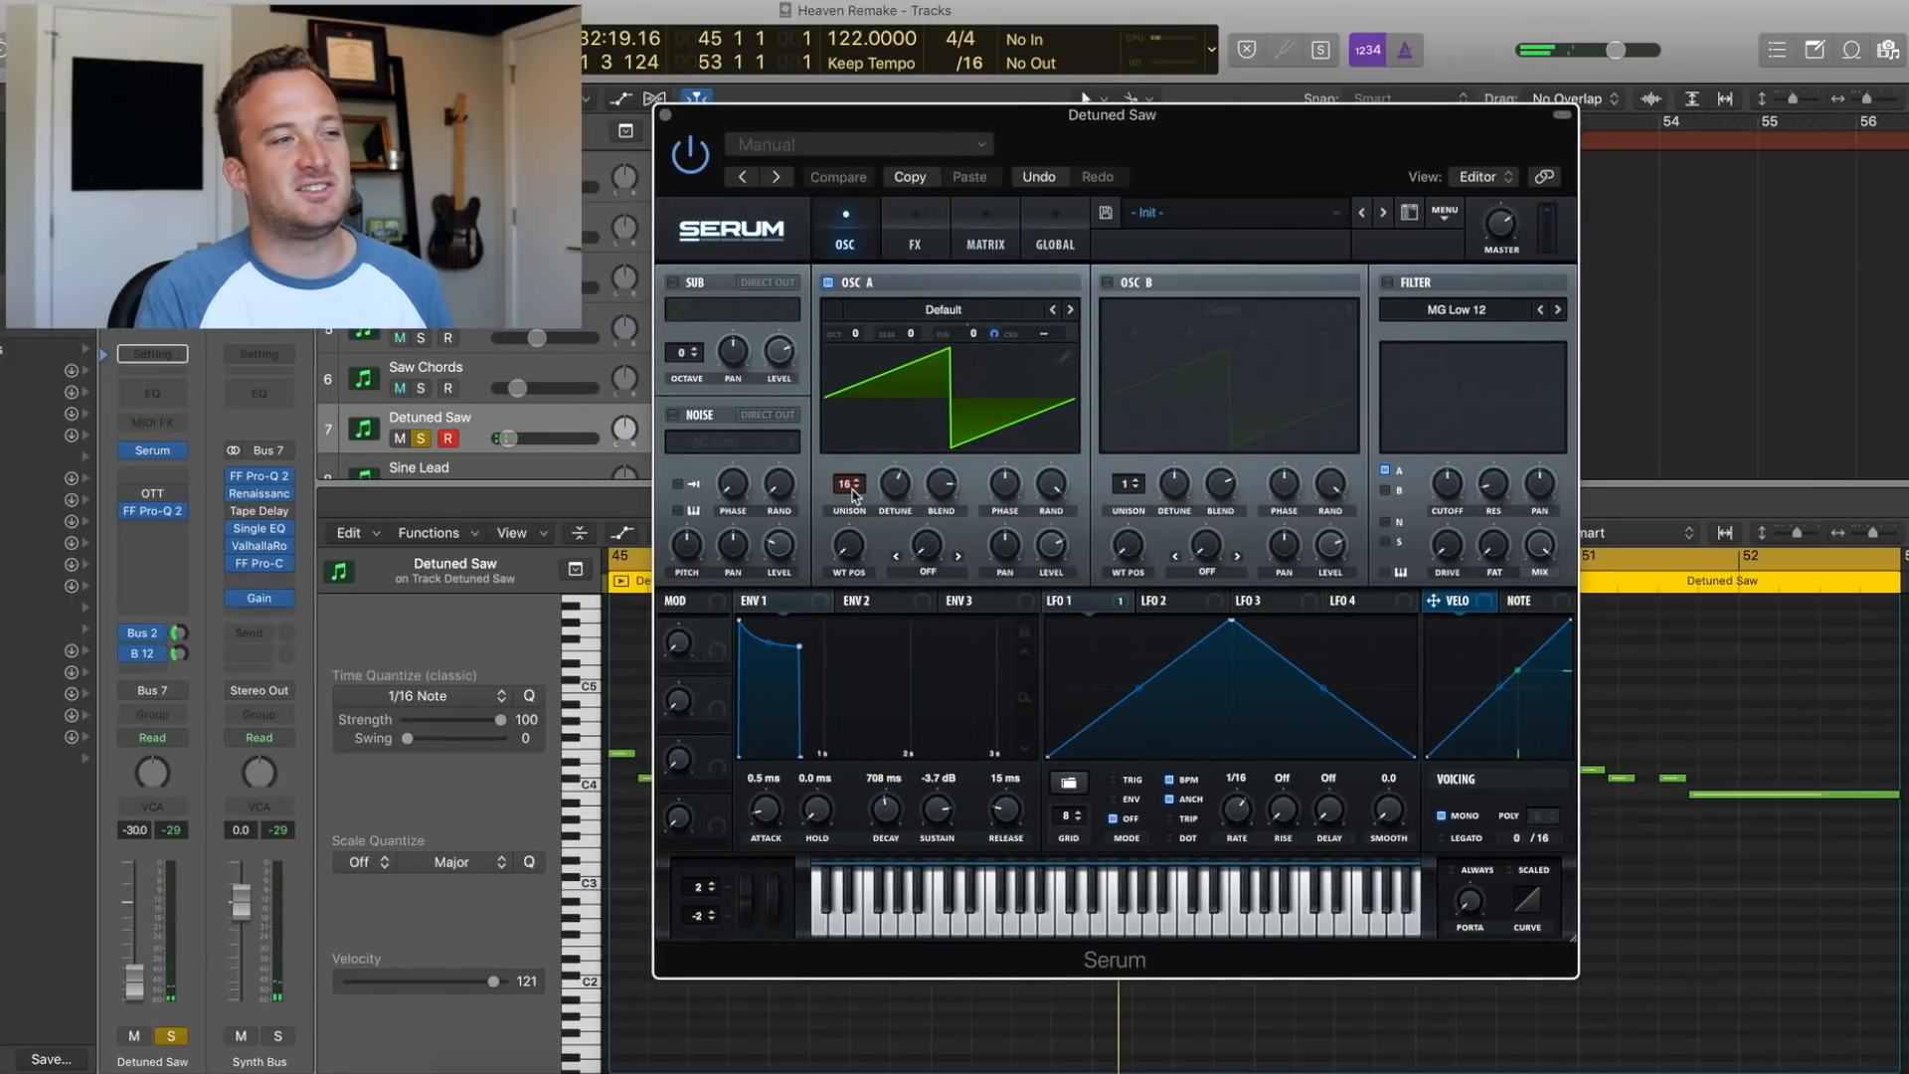
{"action": "left_click", "coordinate": [892, 493]}
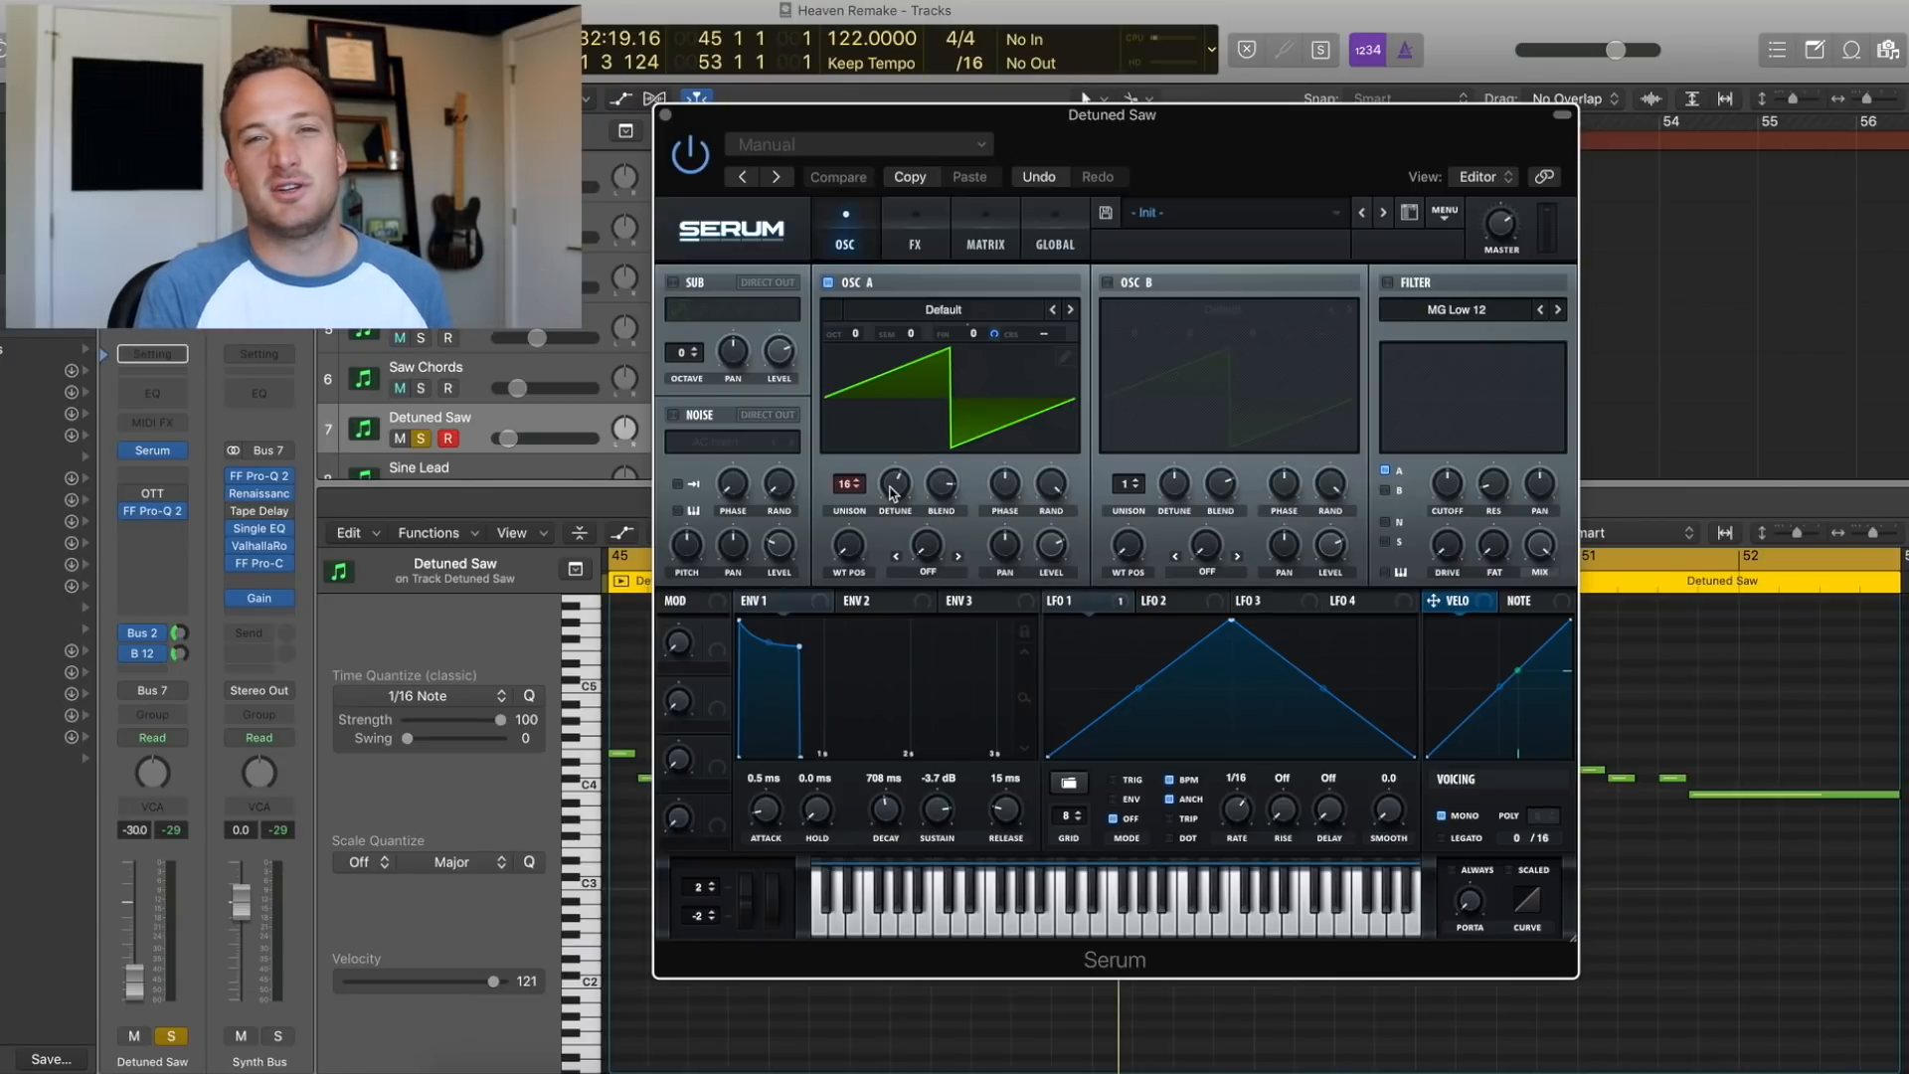
Close the Detuned Saw's Serum window and play the Piano, Saw Chords and Detuned Saw layers together in solo
{"action": "left_click", "coordinate": [666, 116]}
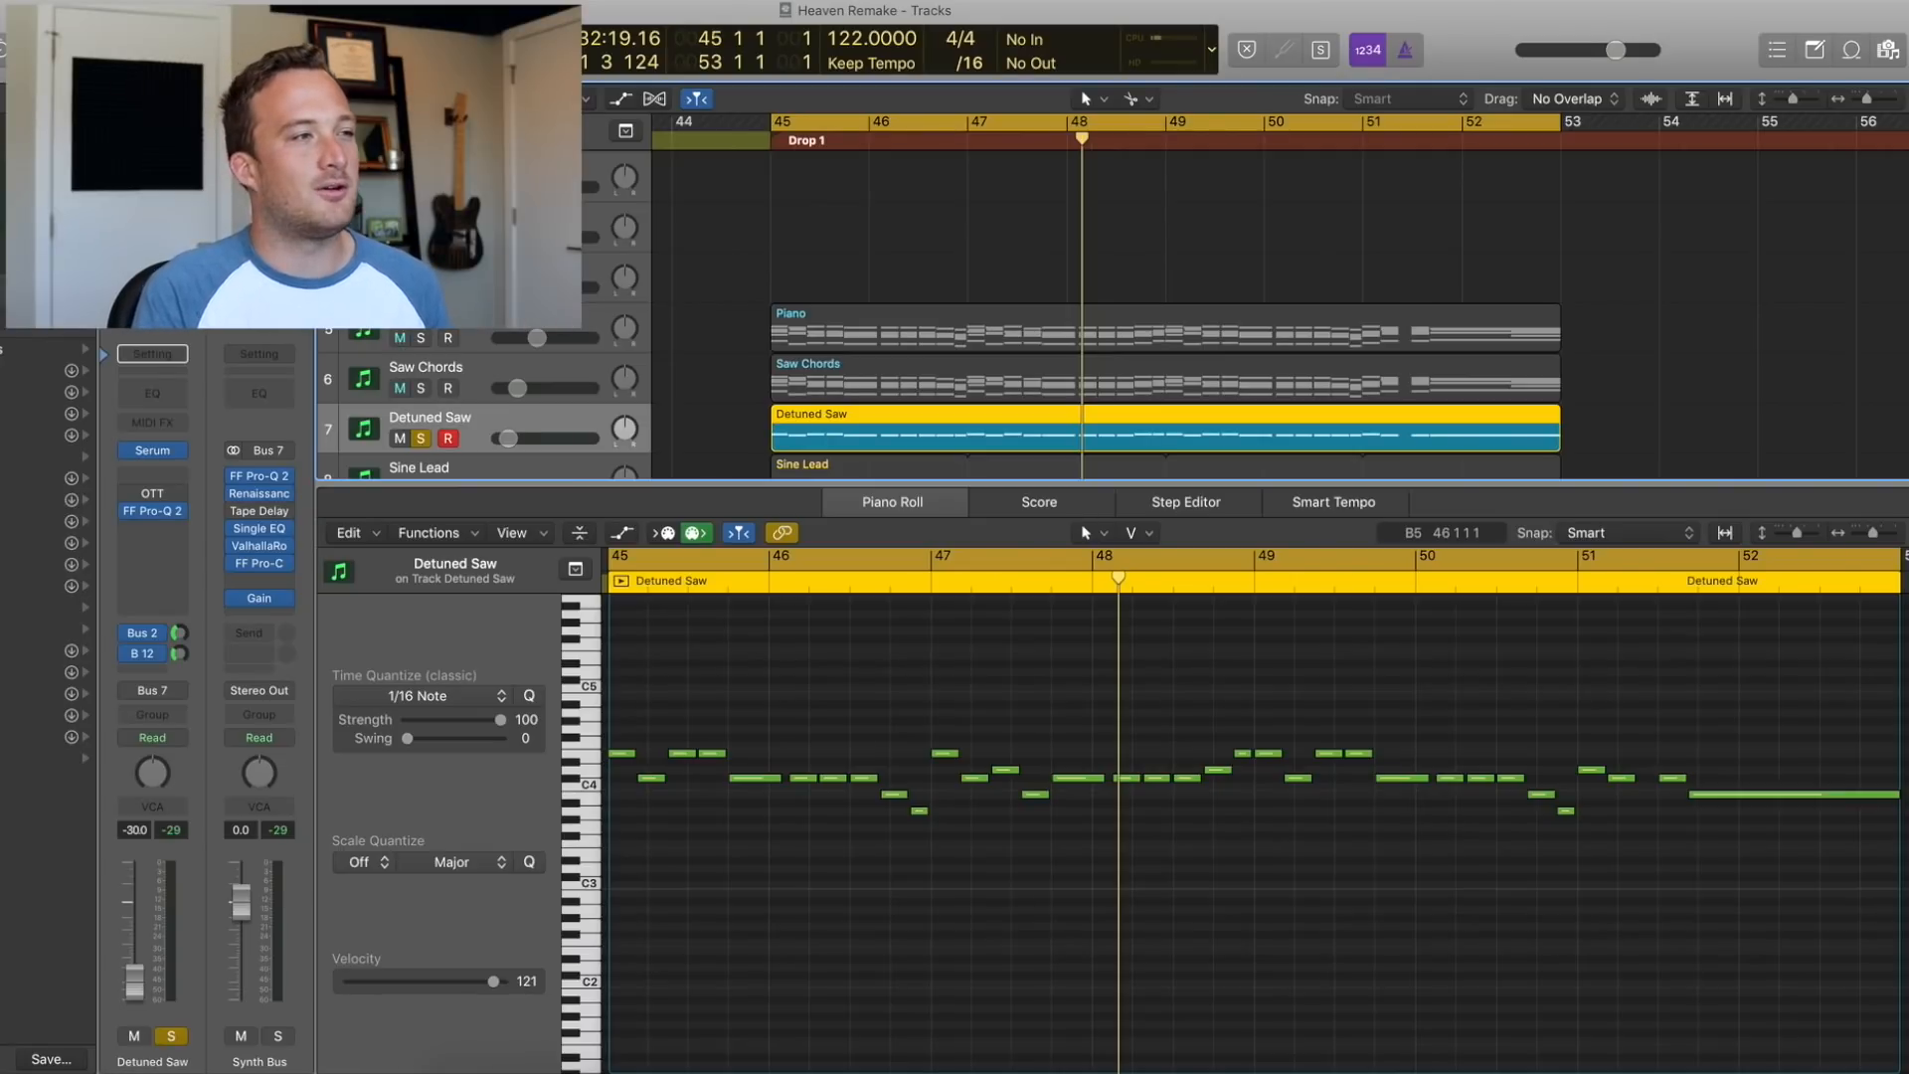
{"action": "key", "text": "space"}
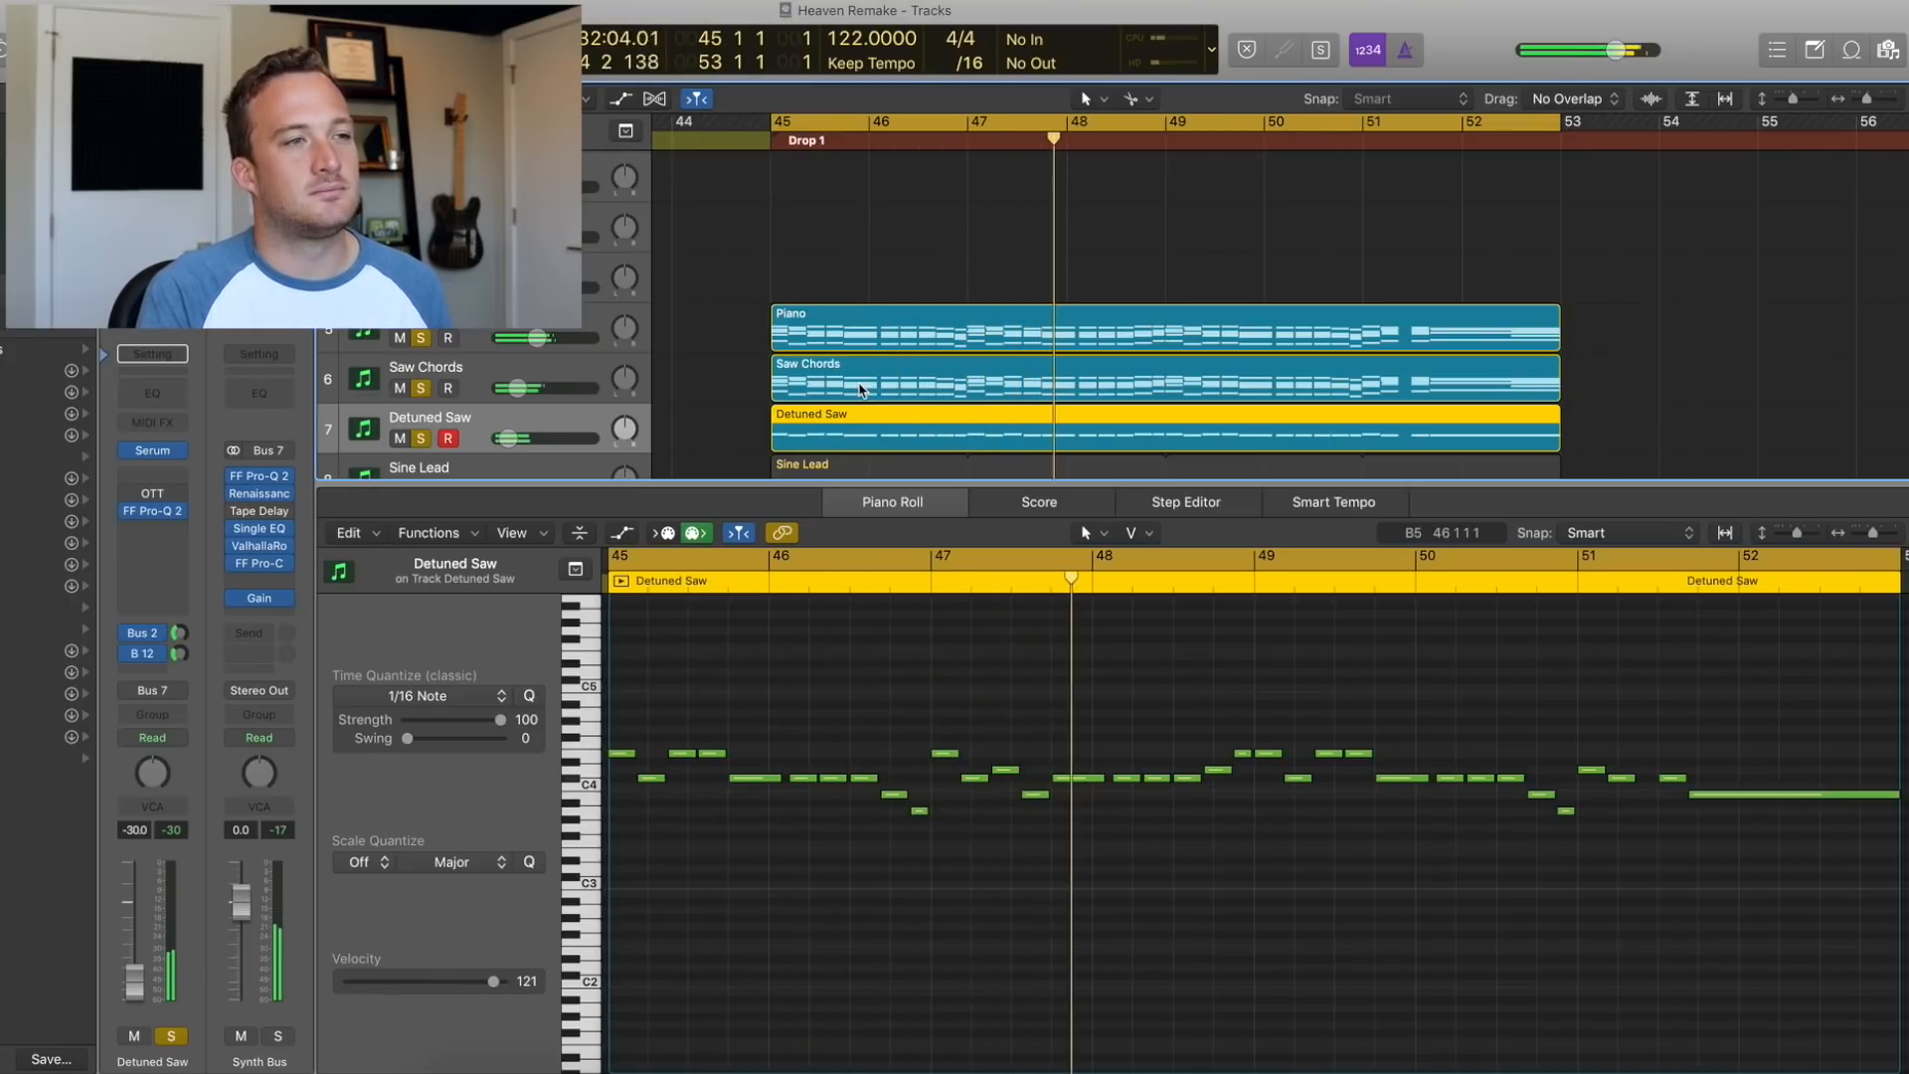
{"action": "key", "text": "space"}
Hide the piano roll and play back the whole drop with no tracks soloed
{"action": "key", "text": "e"}
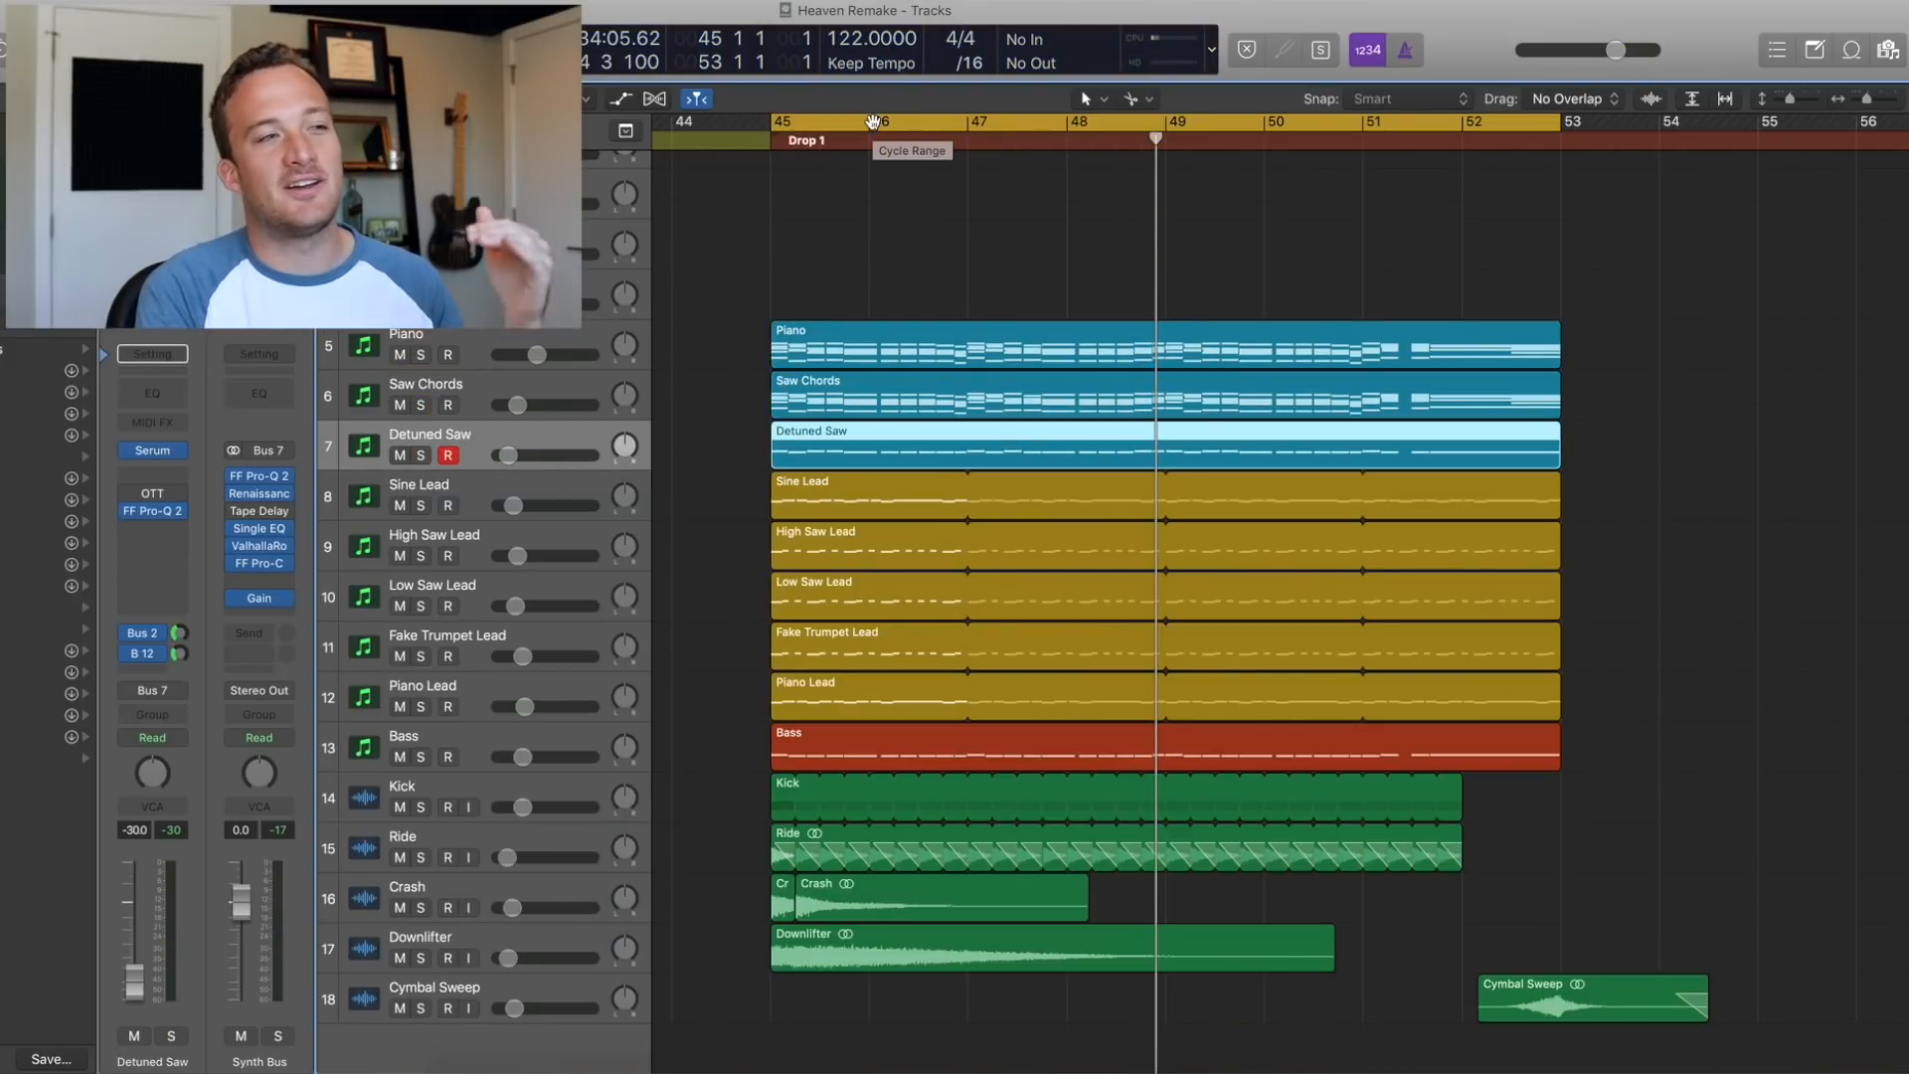
{"action": "key", "text": "space"}
{"action": "key", "text": "space"}
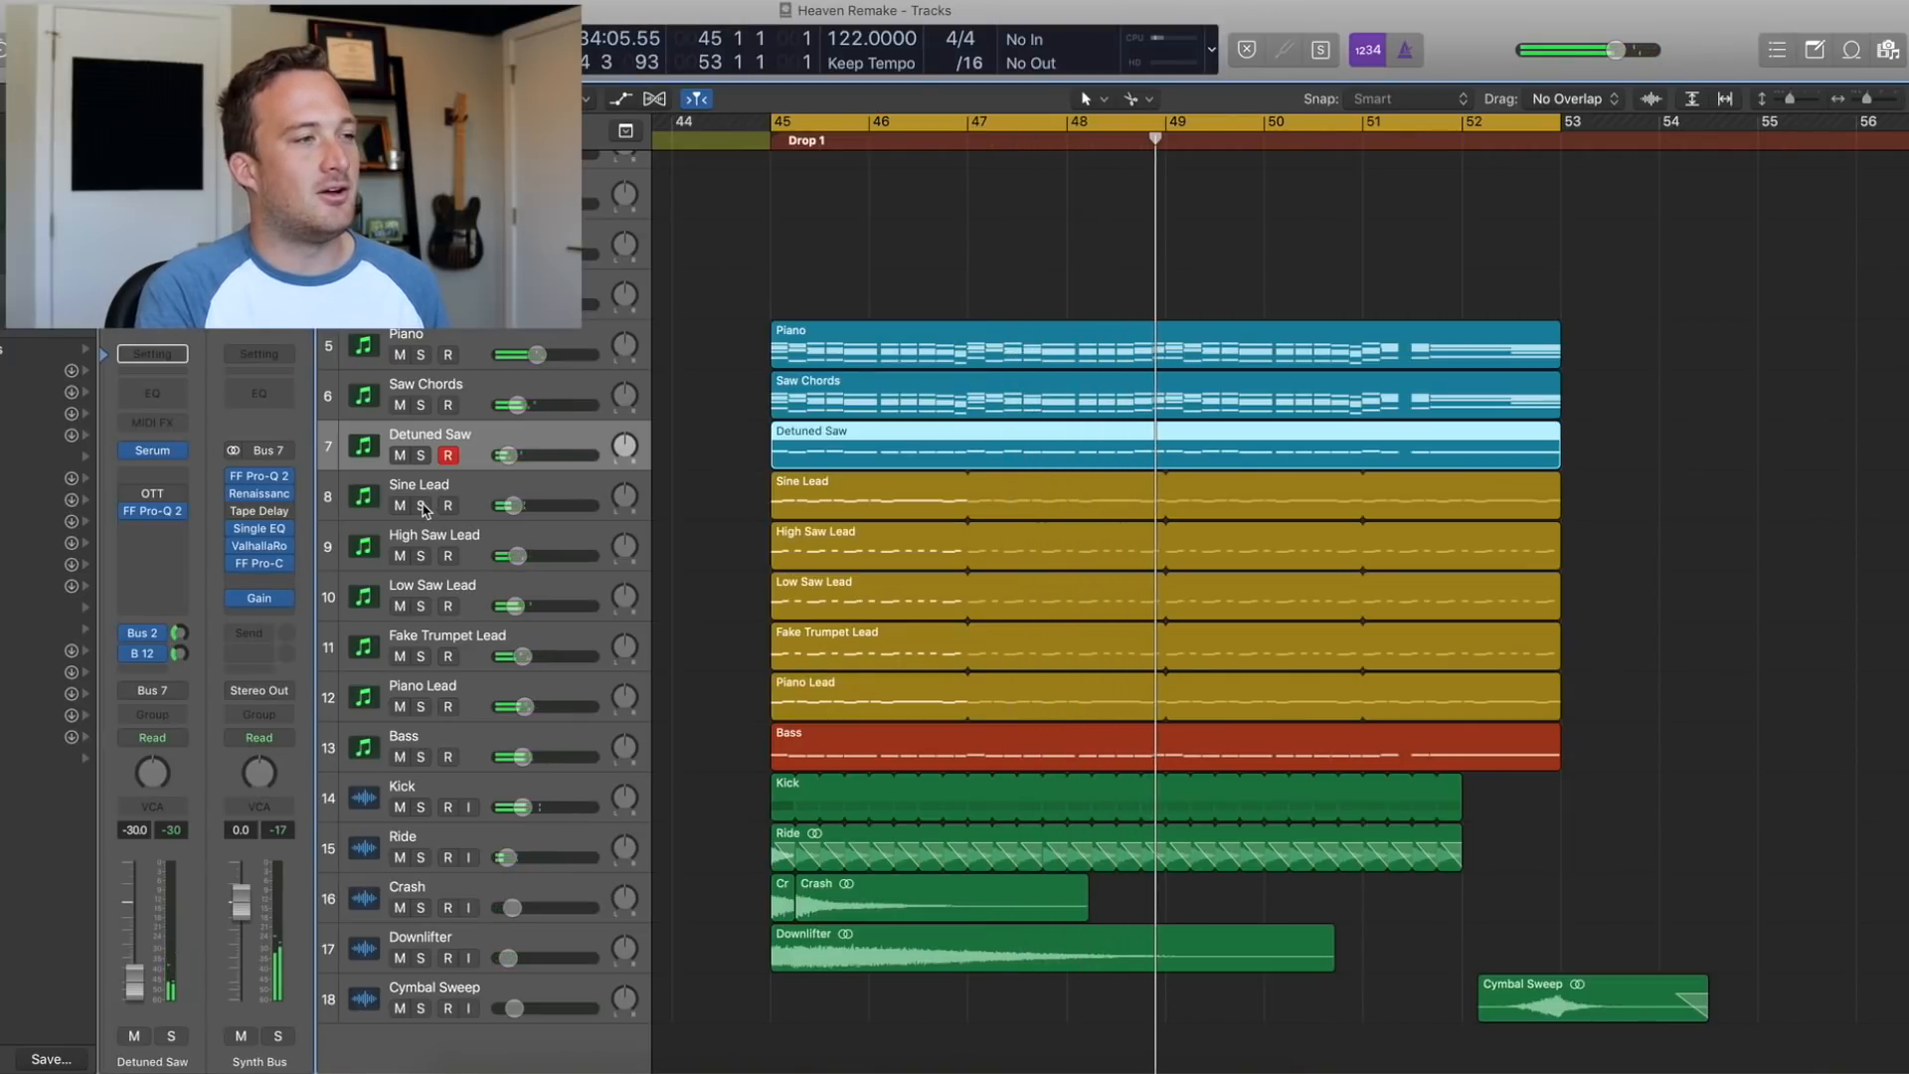
Solo the five lead tracks from Sine Lead to Piano Lead and show the Sine Lead region's notes
{"action": "left_click_drag", "start_coordinate": [422, 506], "coordinate": [421, 707]}
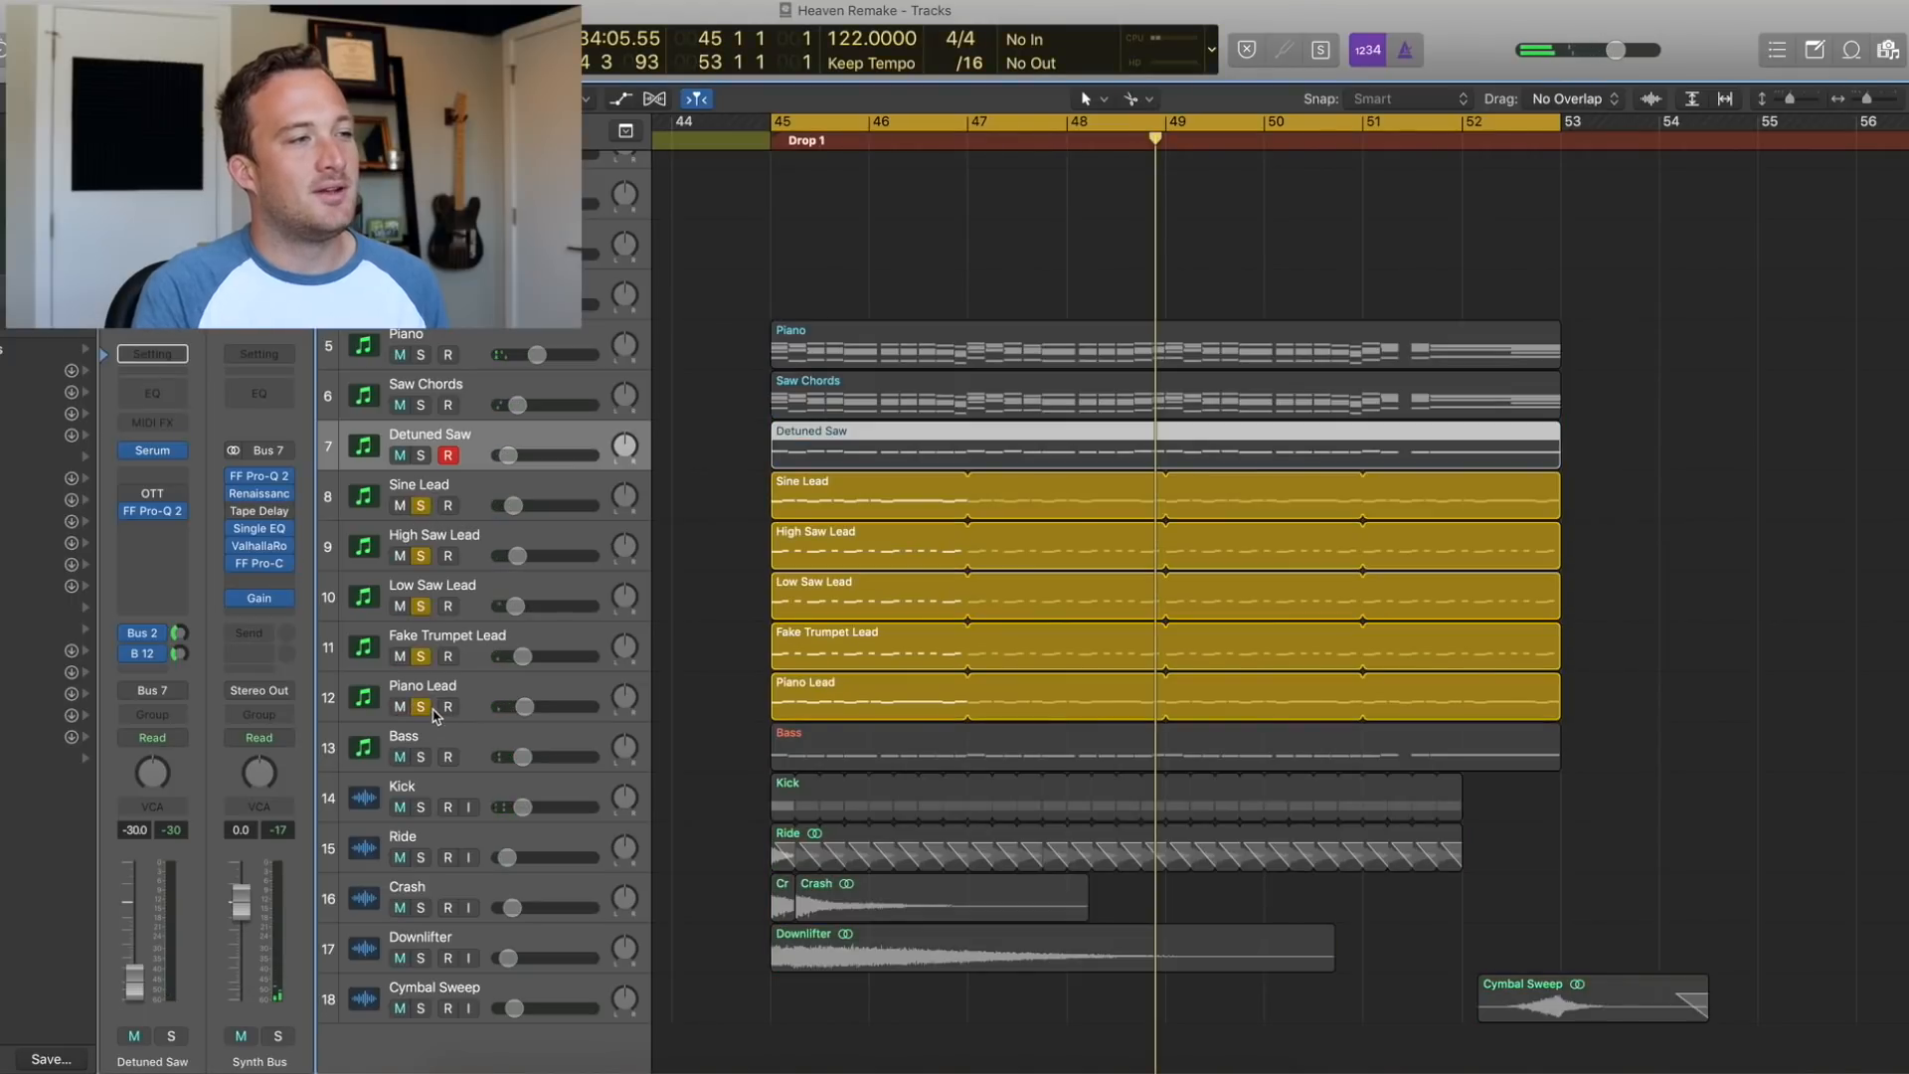
{"action": "left_click", "coordinate": [501, 477]}
{"action": "left_click", "coordinate": [761, 492]}
{"action": "left_click", "coordinate": [813, 507]}
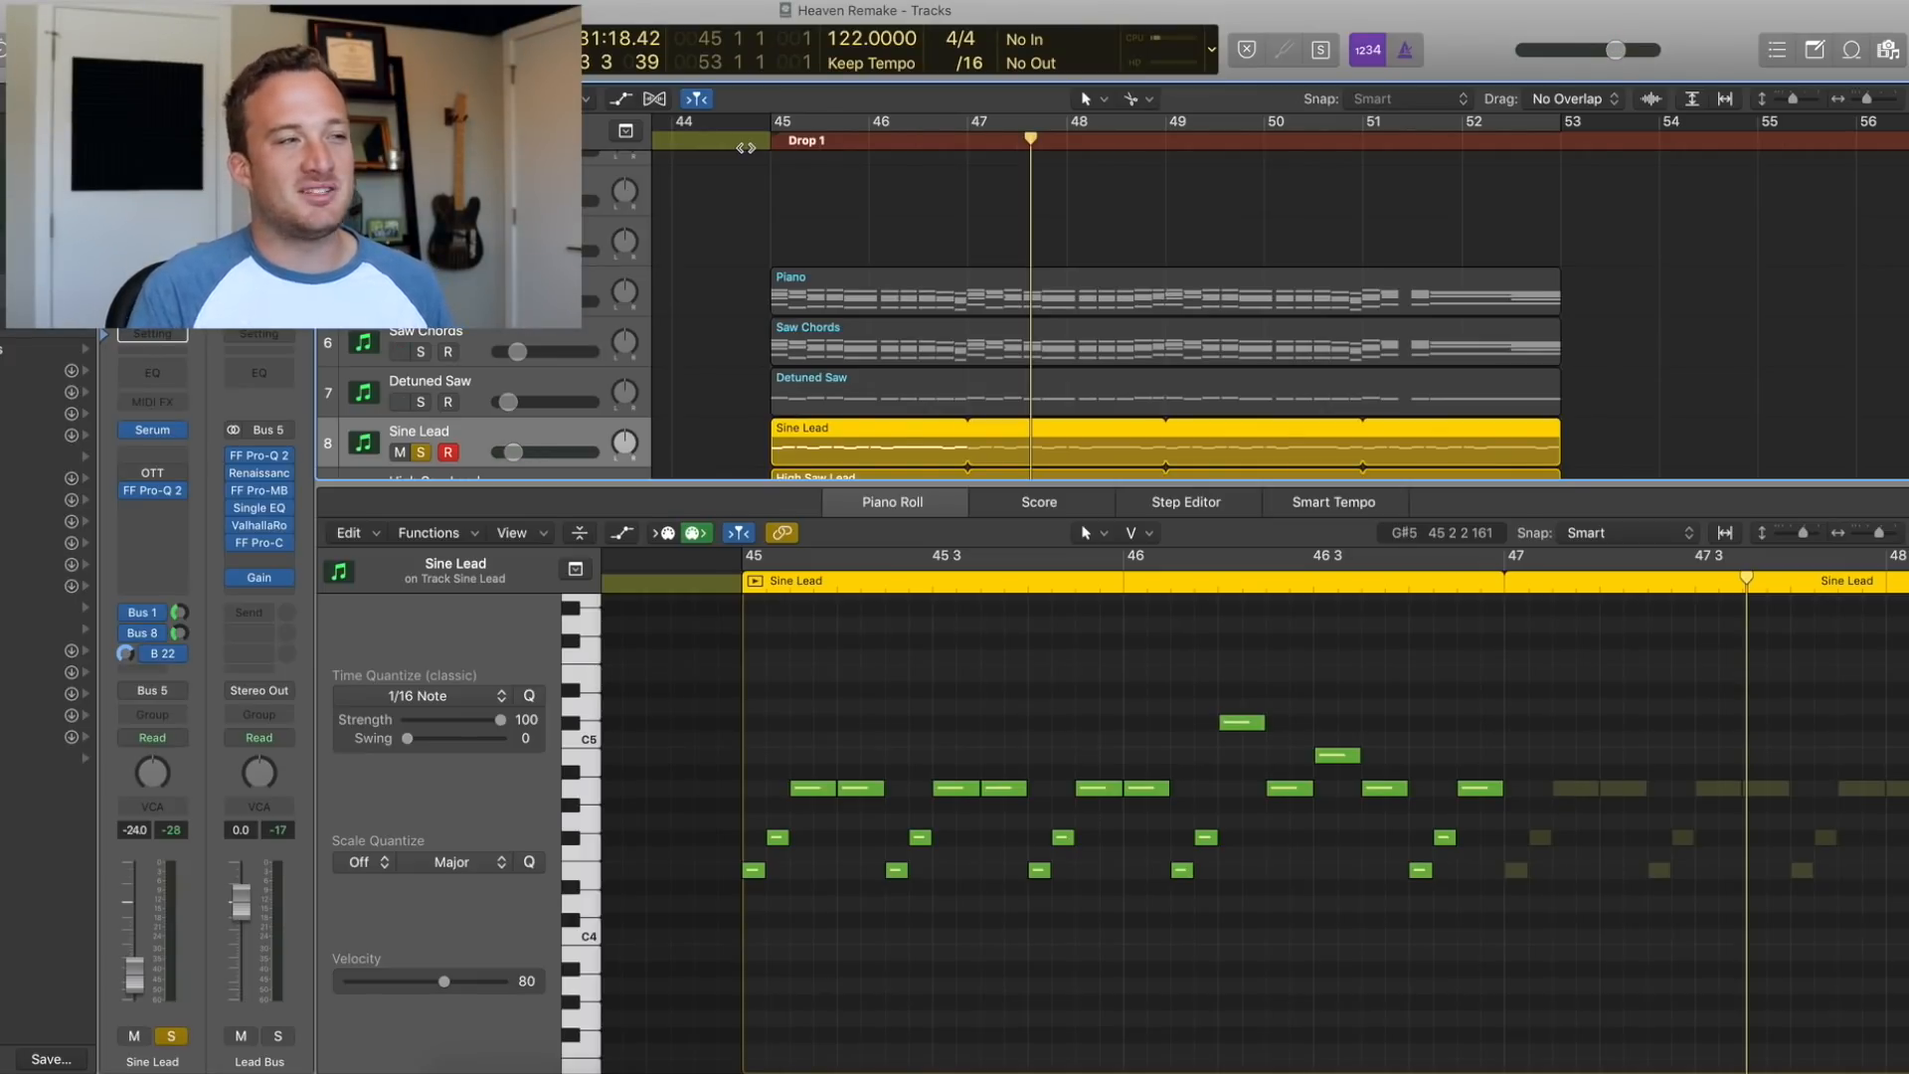
Hide the piano roll and unsolo High Saw Lead, Low Saw Lead, Fake Trumpet Lead and Piano Lead, leaving only Sine Lead soloed
{"action": "key", "text": "e"}
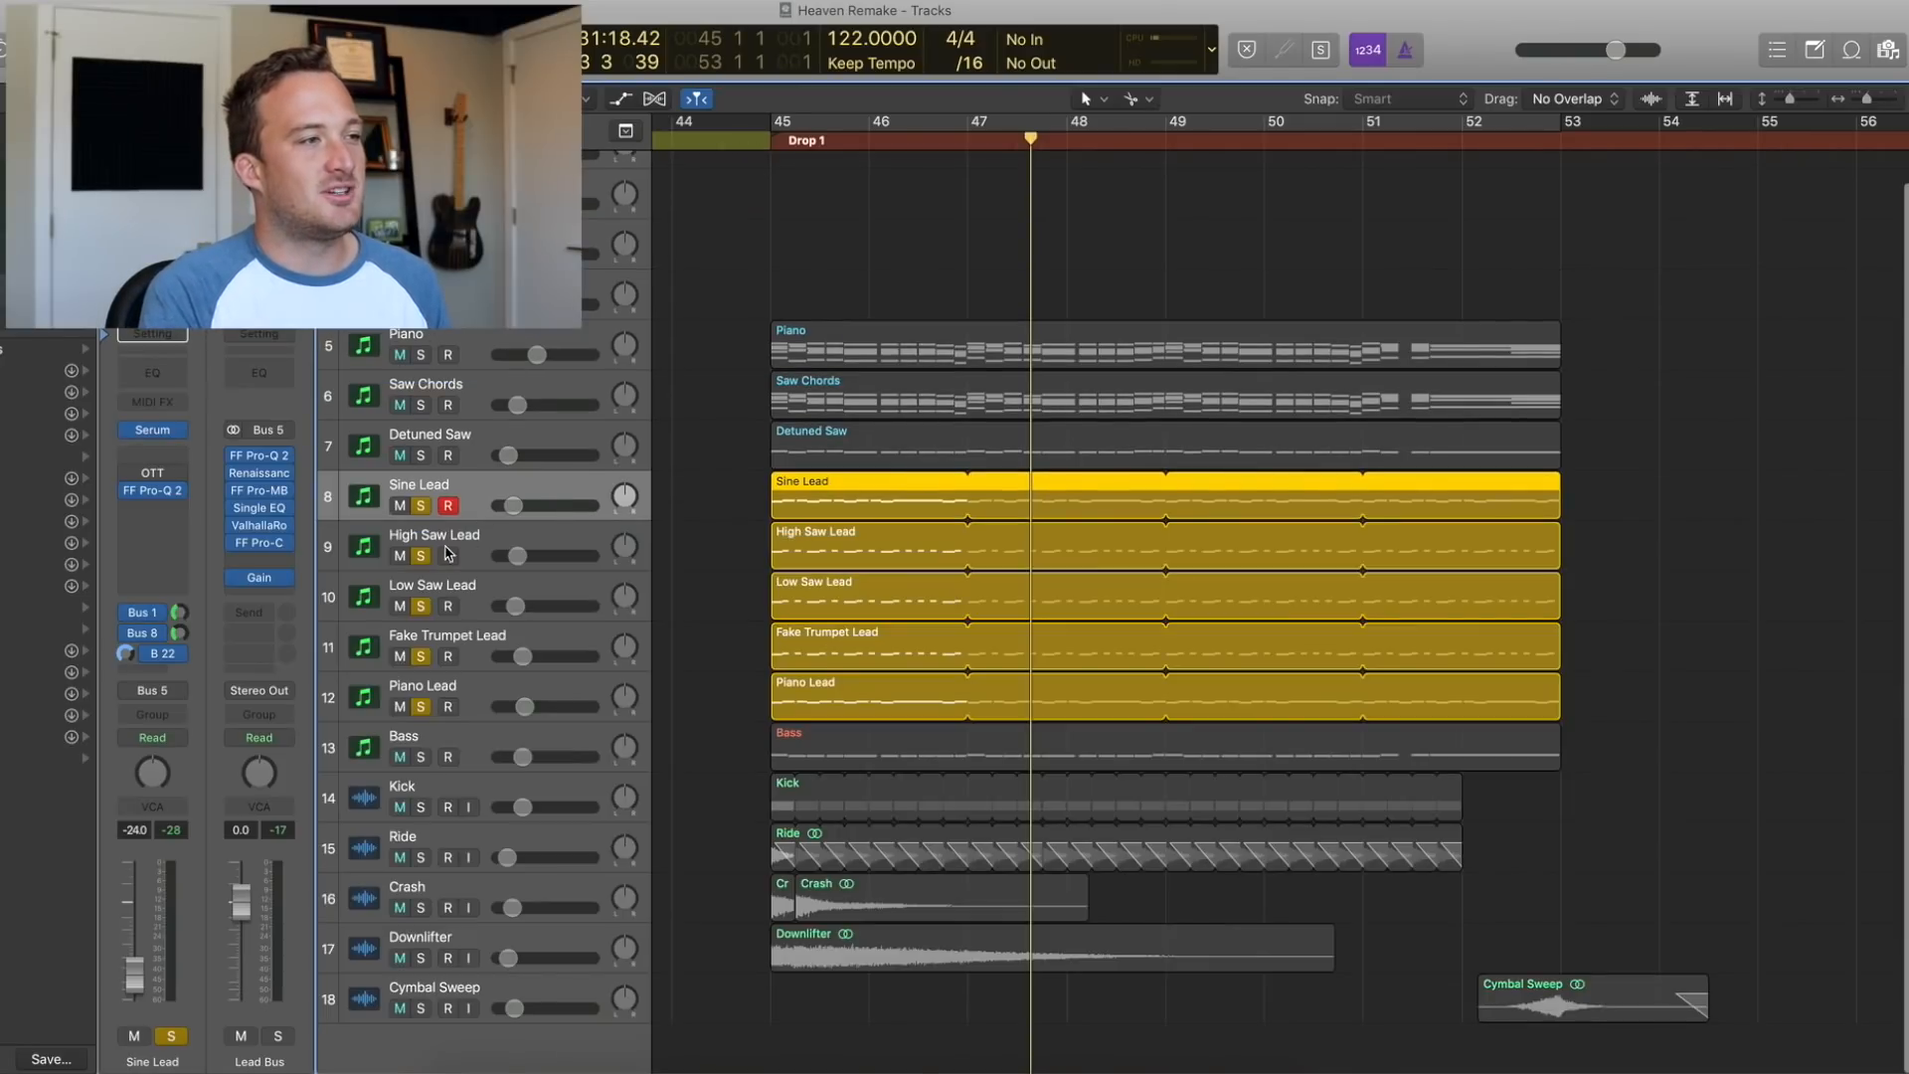
{"action": "left_click", "coordinate": [420, 556]}
{"action": "left_click", "coordinate": [421, 607]}
{"action": "left_click", "coordinate": [420, 657]}
{"action": "left_click", "coordinate": [421, 705]}
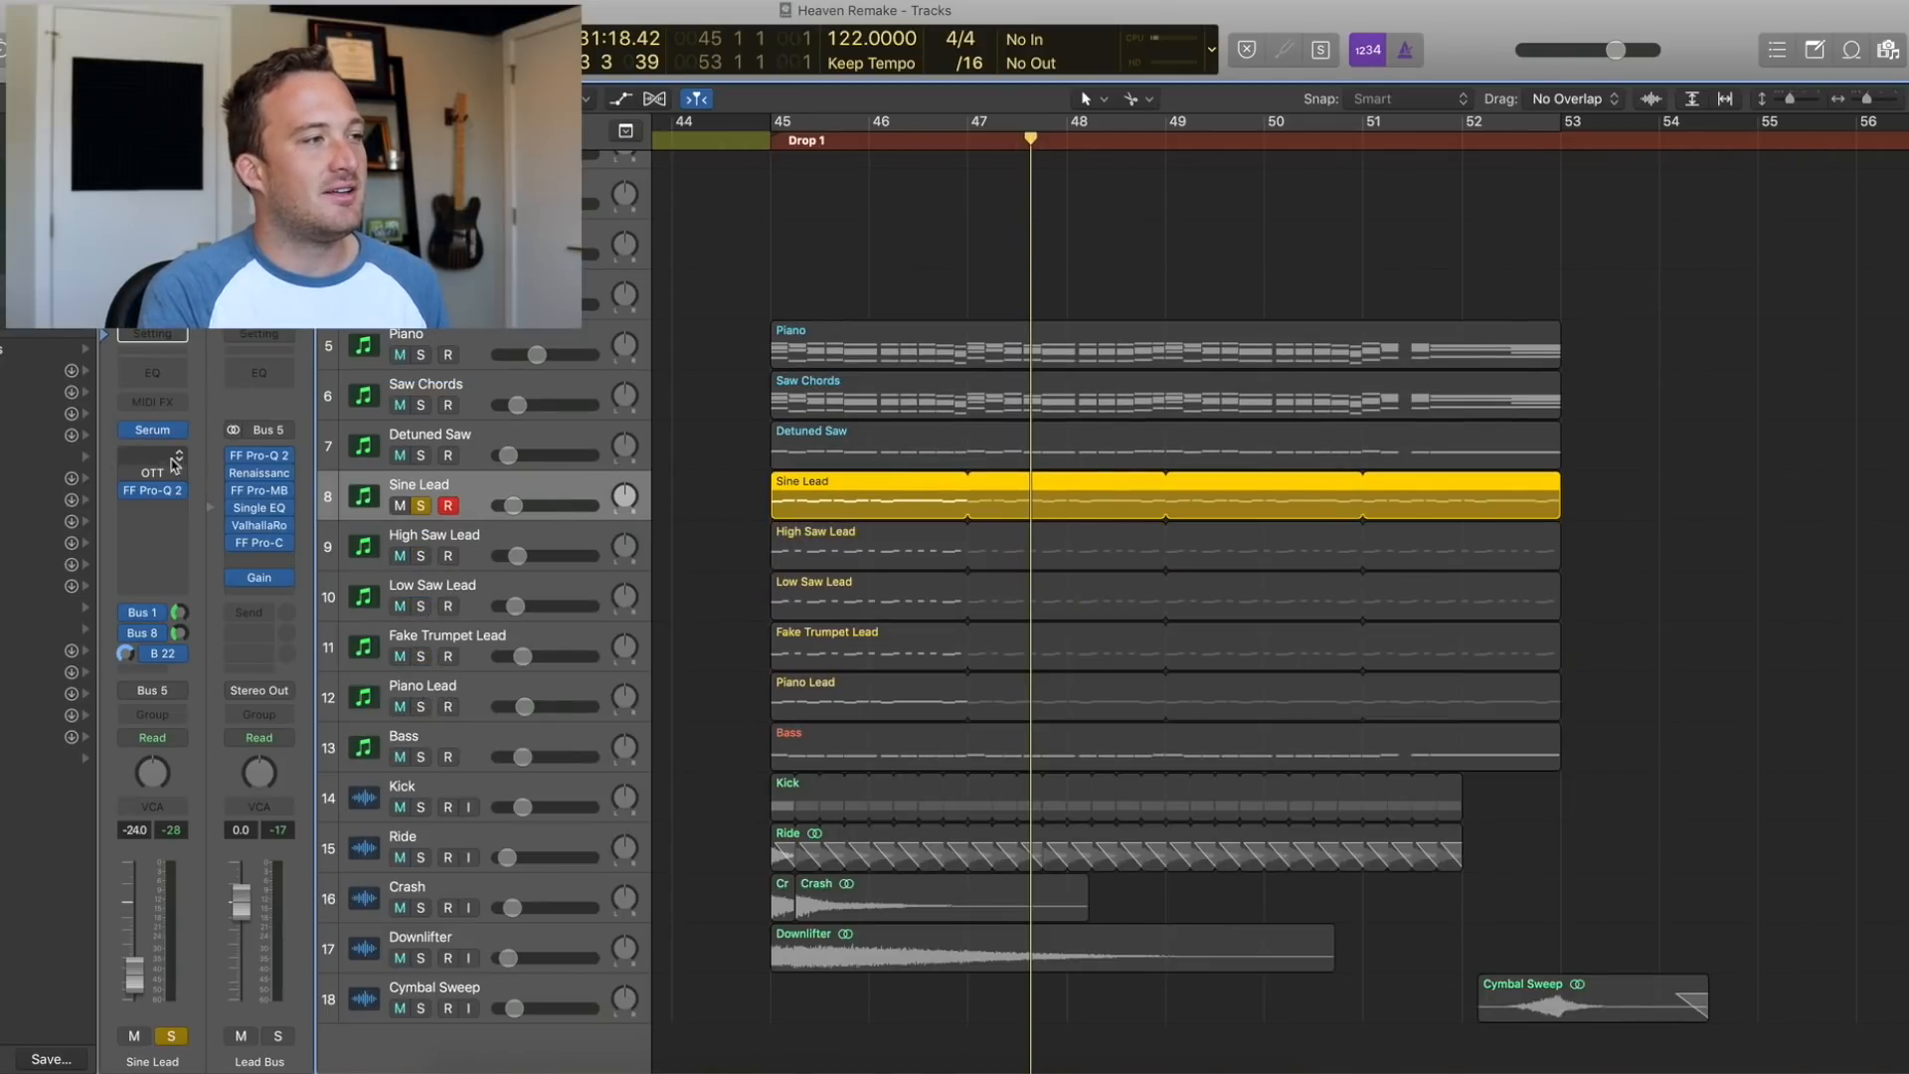
Open the Sine Lead region in the piano roll and play back its melody
{"action": "mouse_move", "coordinate": [160, 437]}
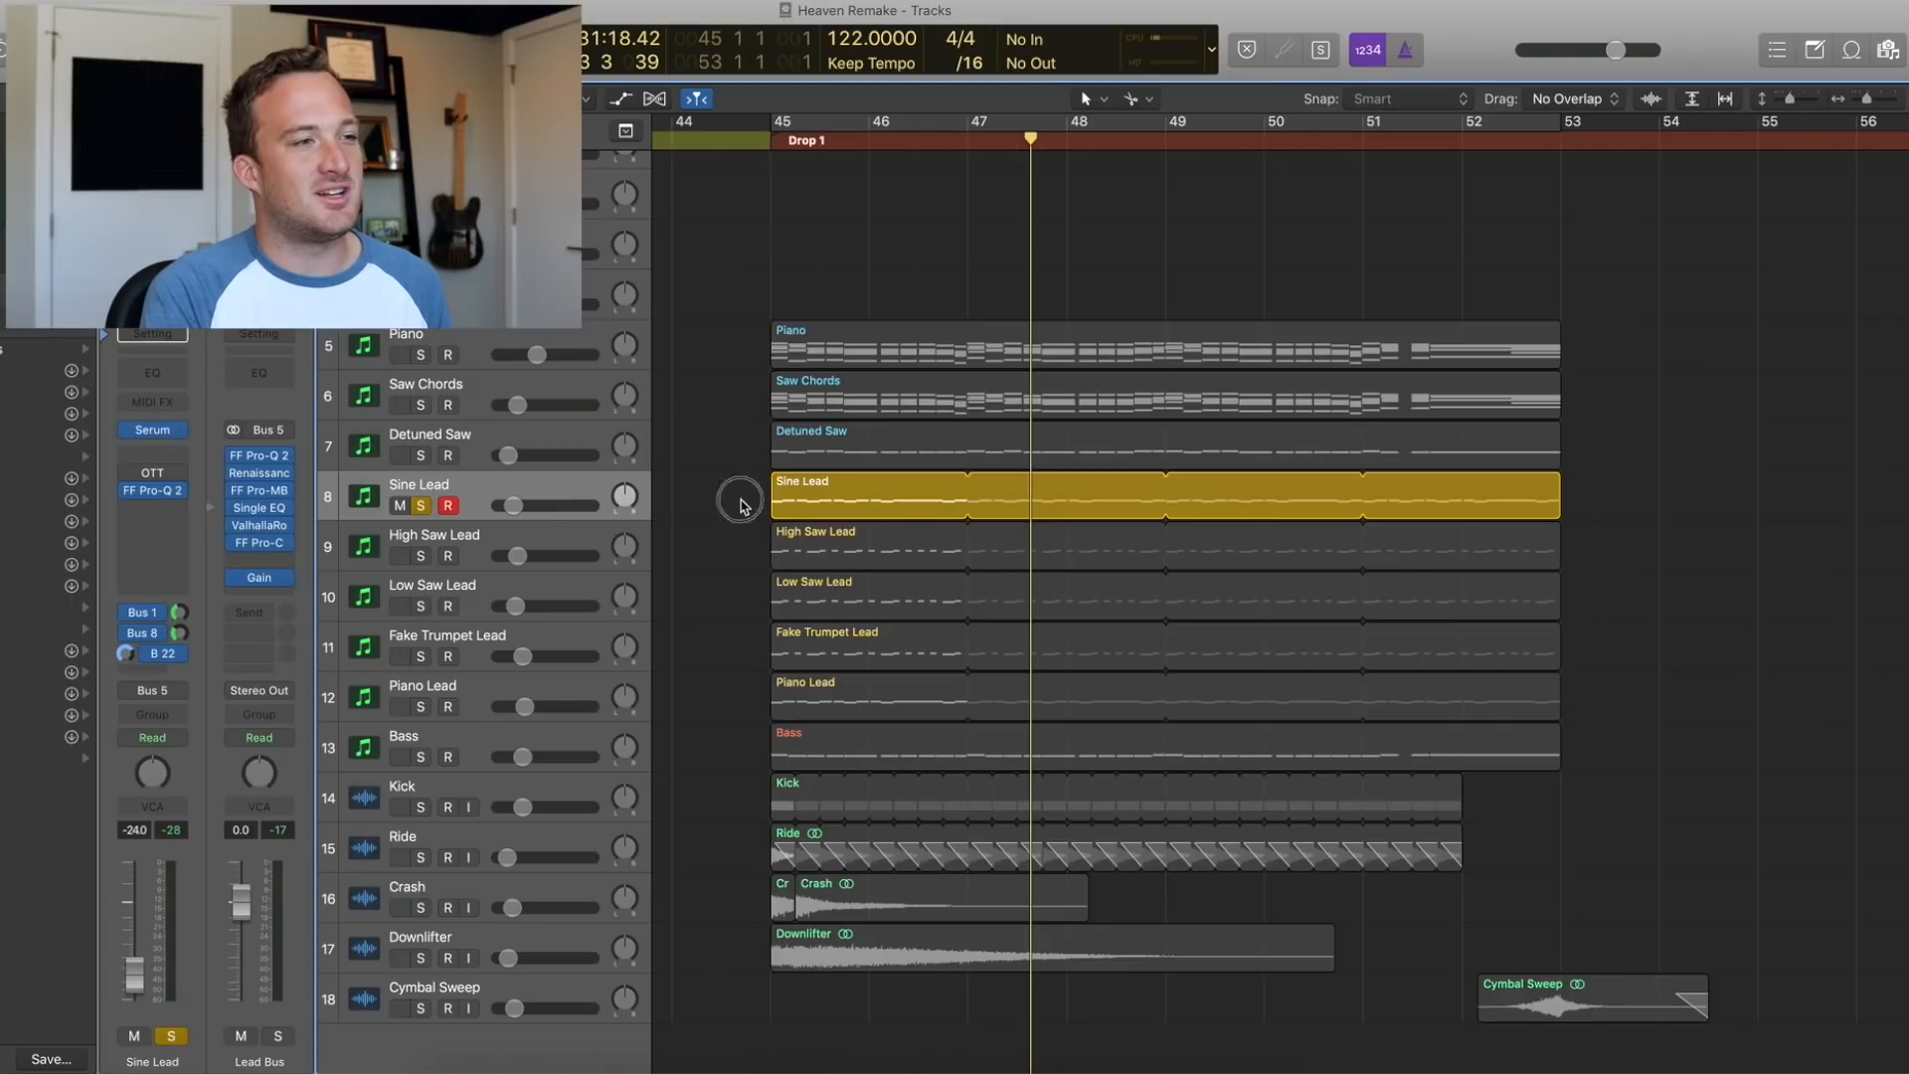
{"action": "double_click", "coordinate": [782, 505]}
{"action": "key", "text": "shift+space"}
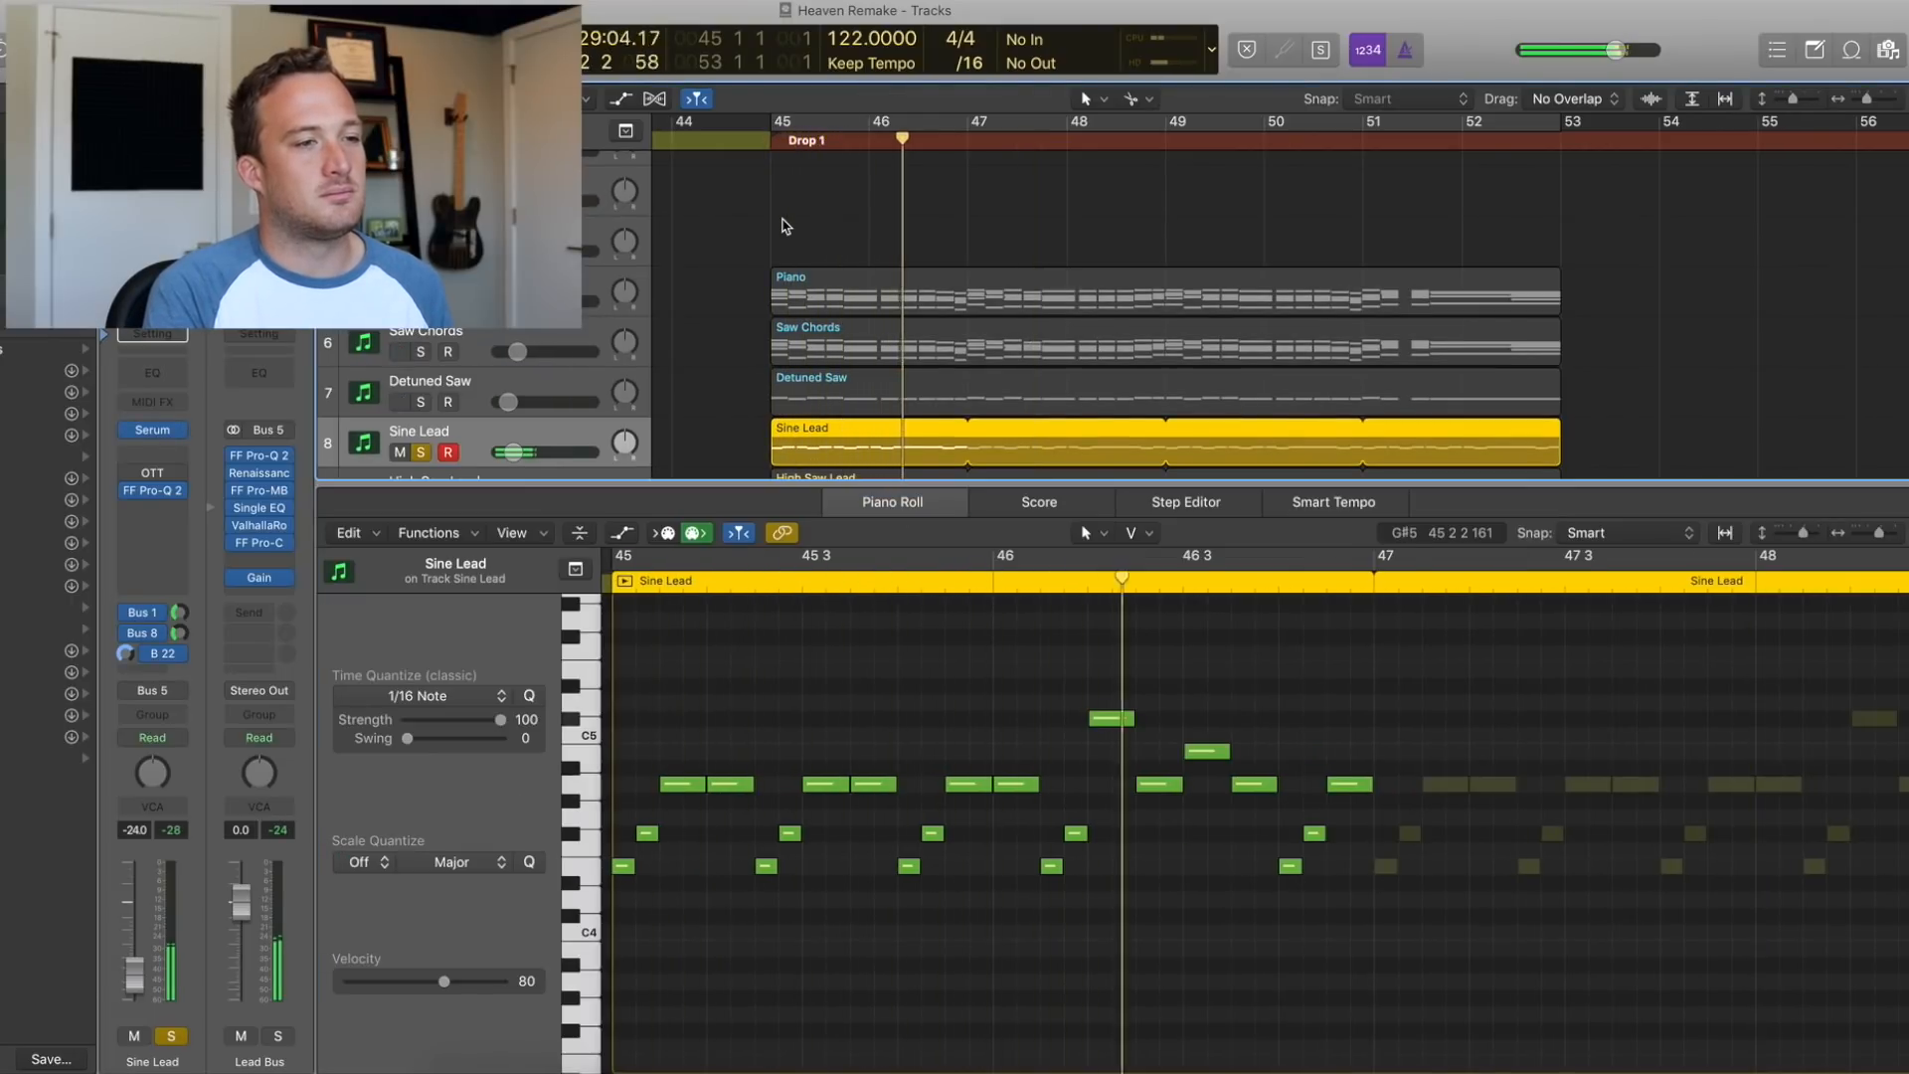
{"action": "key", "text": "c"}
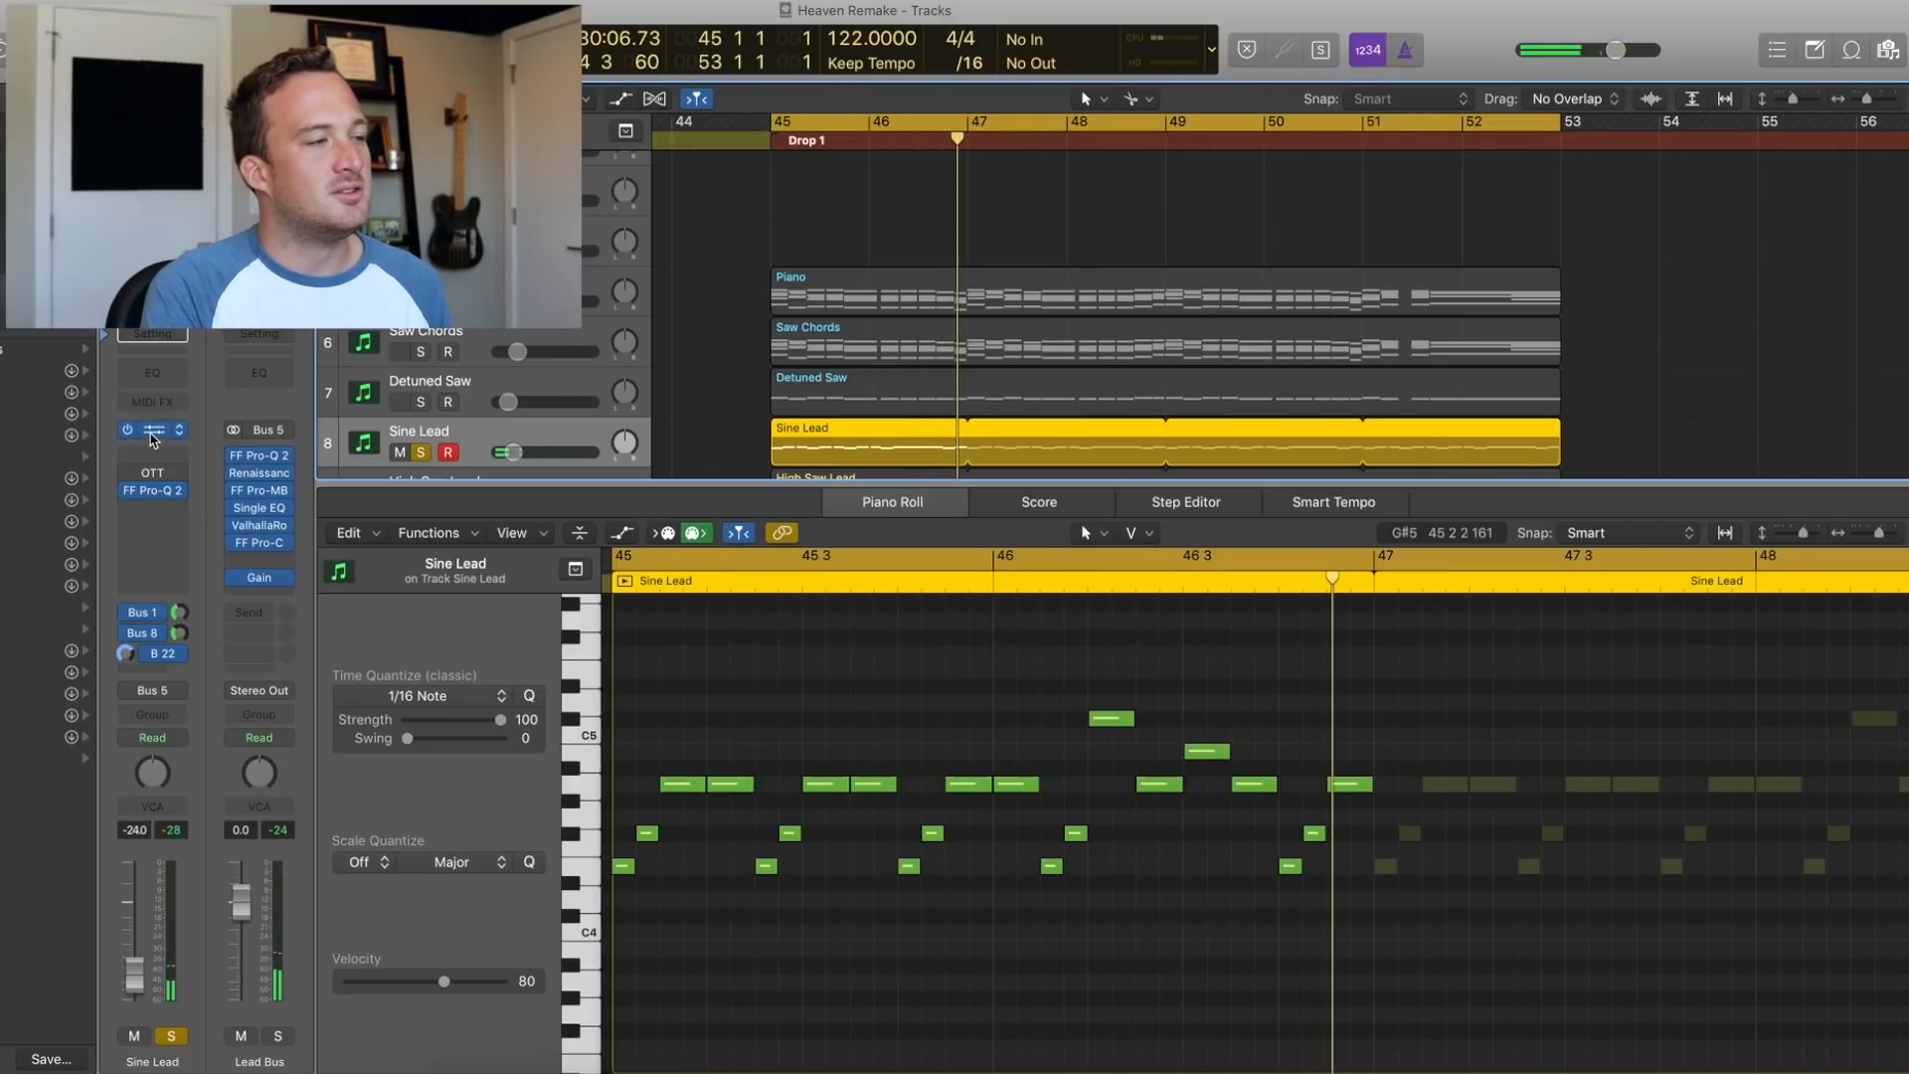
Examine oscillator A in the Sine Lead's Serum patch and remove all modulators from the oscillator page's filter cutoff
{"action": "left_click_drag", "start_coordinate": [537, 84], "coordinate": [1309, 173]}
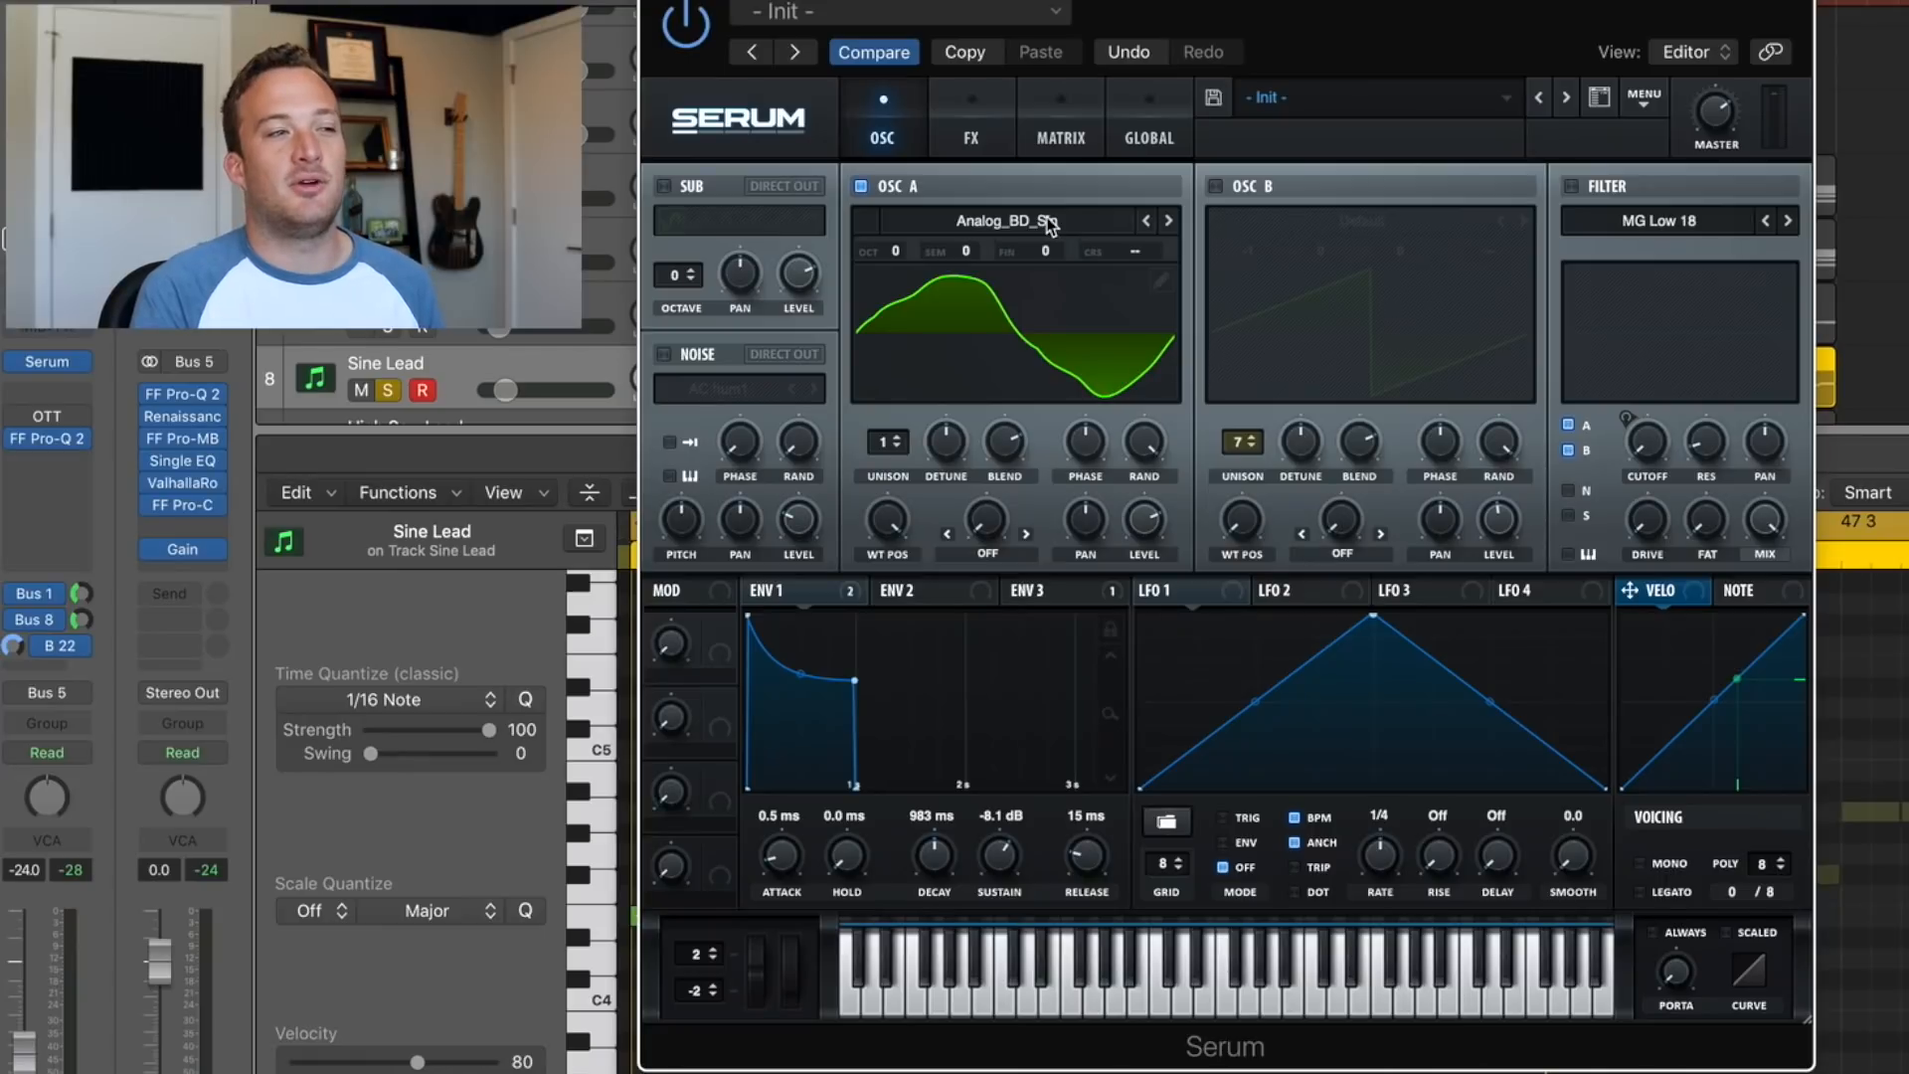
{"action": "mouse_move", "coordinate": [905, 505]}
{"action": "left_mouse_down"}
{"action": "mouse_move", "coordinate": [901, 532]}
{"action": "mouse_move", "coordinate": [883, 503]}
{"action": "left_mouse_up"}
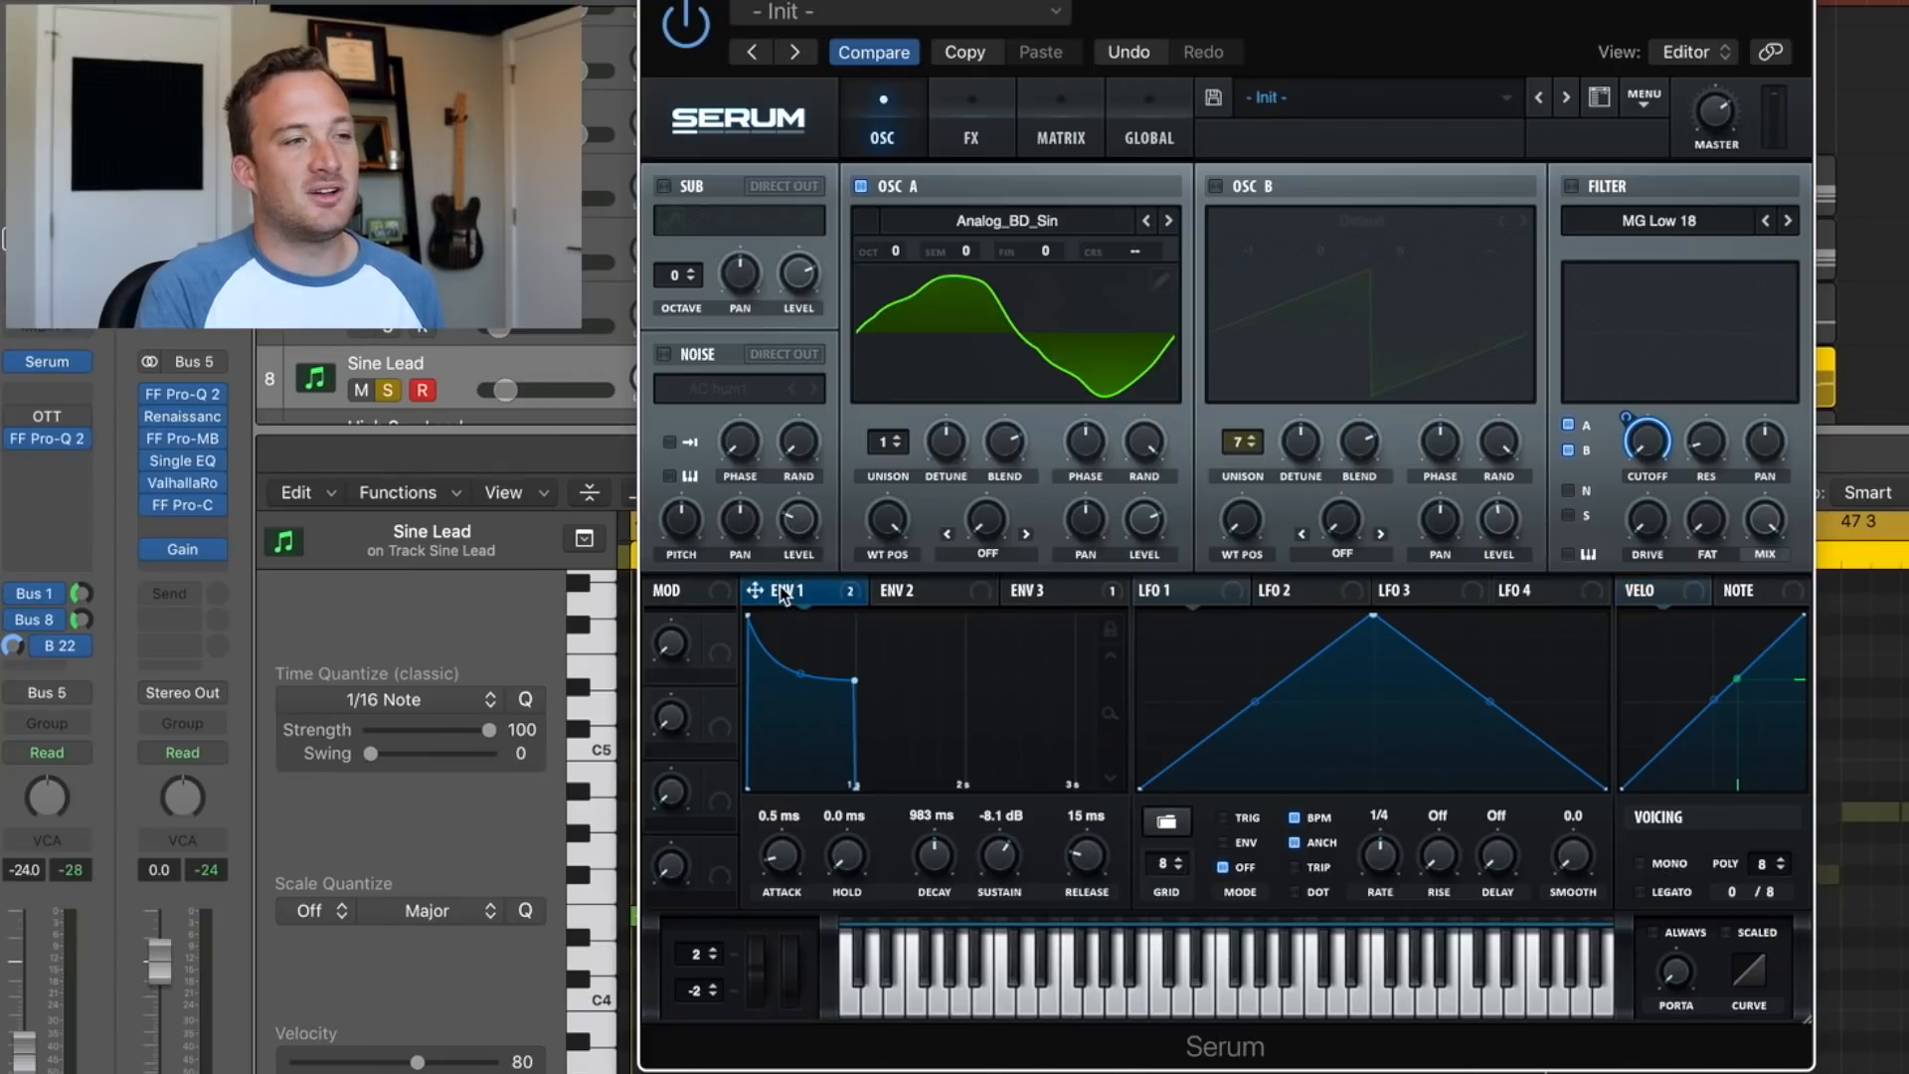
{"action": "right_click", "coordinate": [1659, 441]}
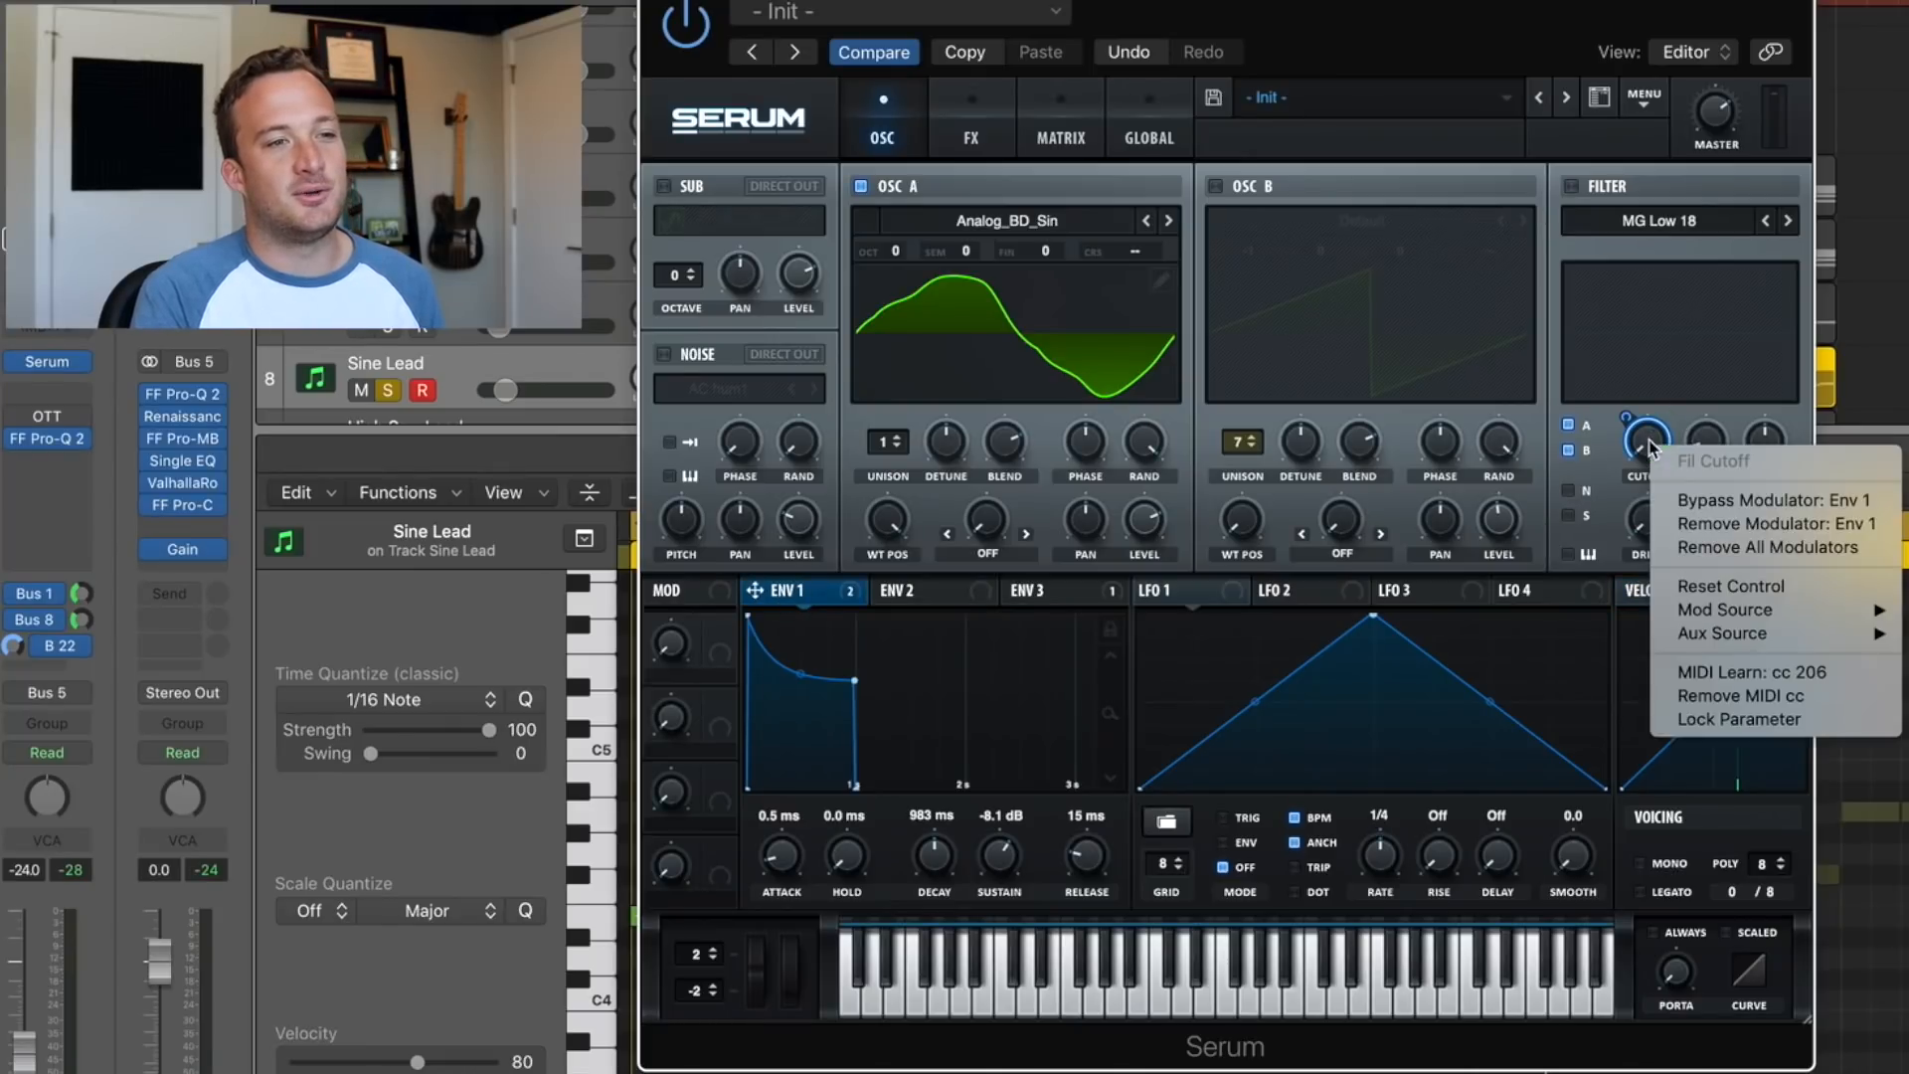
{"action": "left_click", "coordinate": [1692, 544]}
Compare the Sine Lead with Serum's compressor and distortion effects bypassed, re-enable both, and inspect envelope 1
{"action": "left_click", "coordinate": [980, 99]}
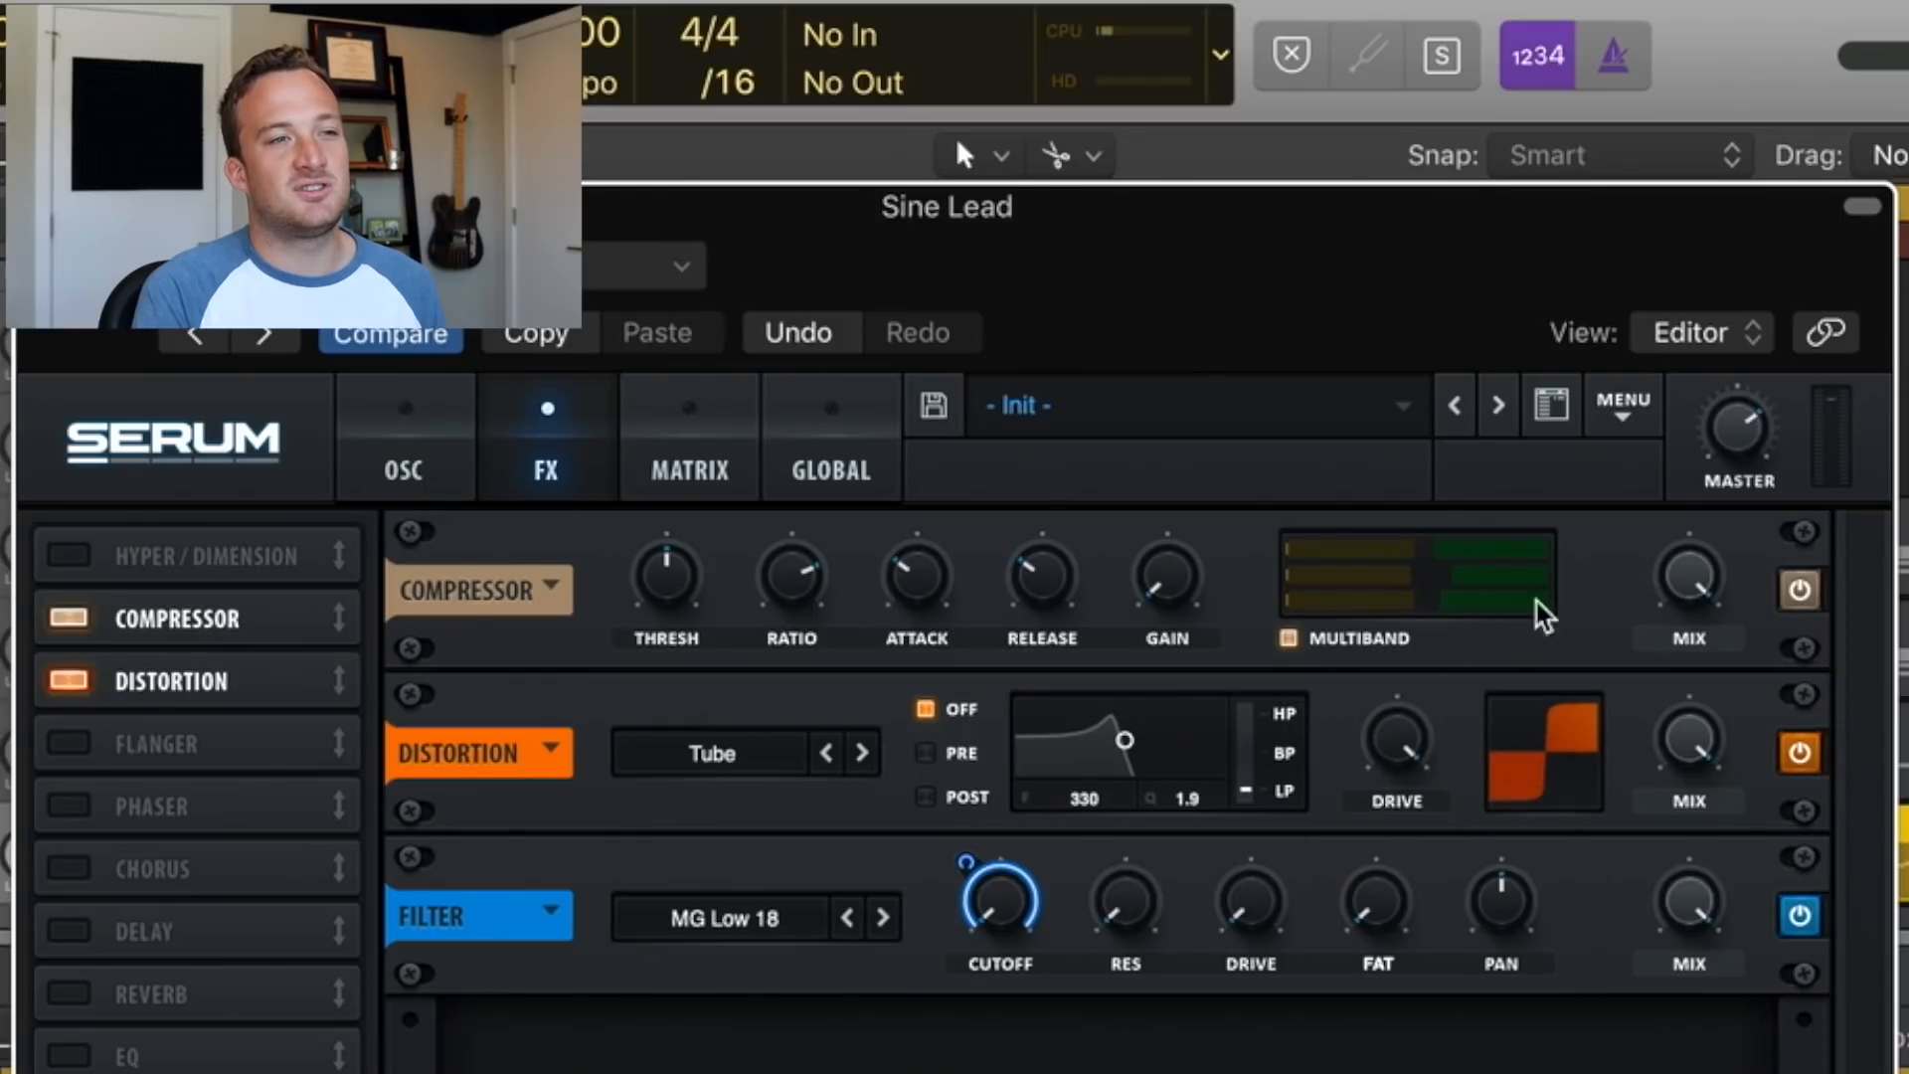
{"action": "left_click", "coordinate": [1800, 591]}
{"action": "left_click", "coordinate": [1801, 753]}
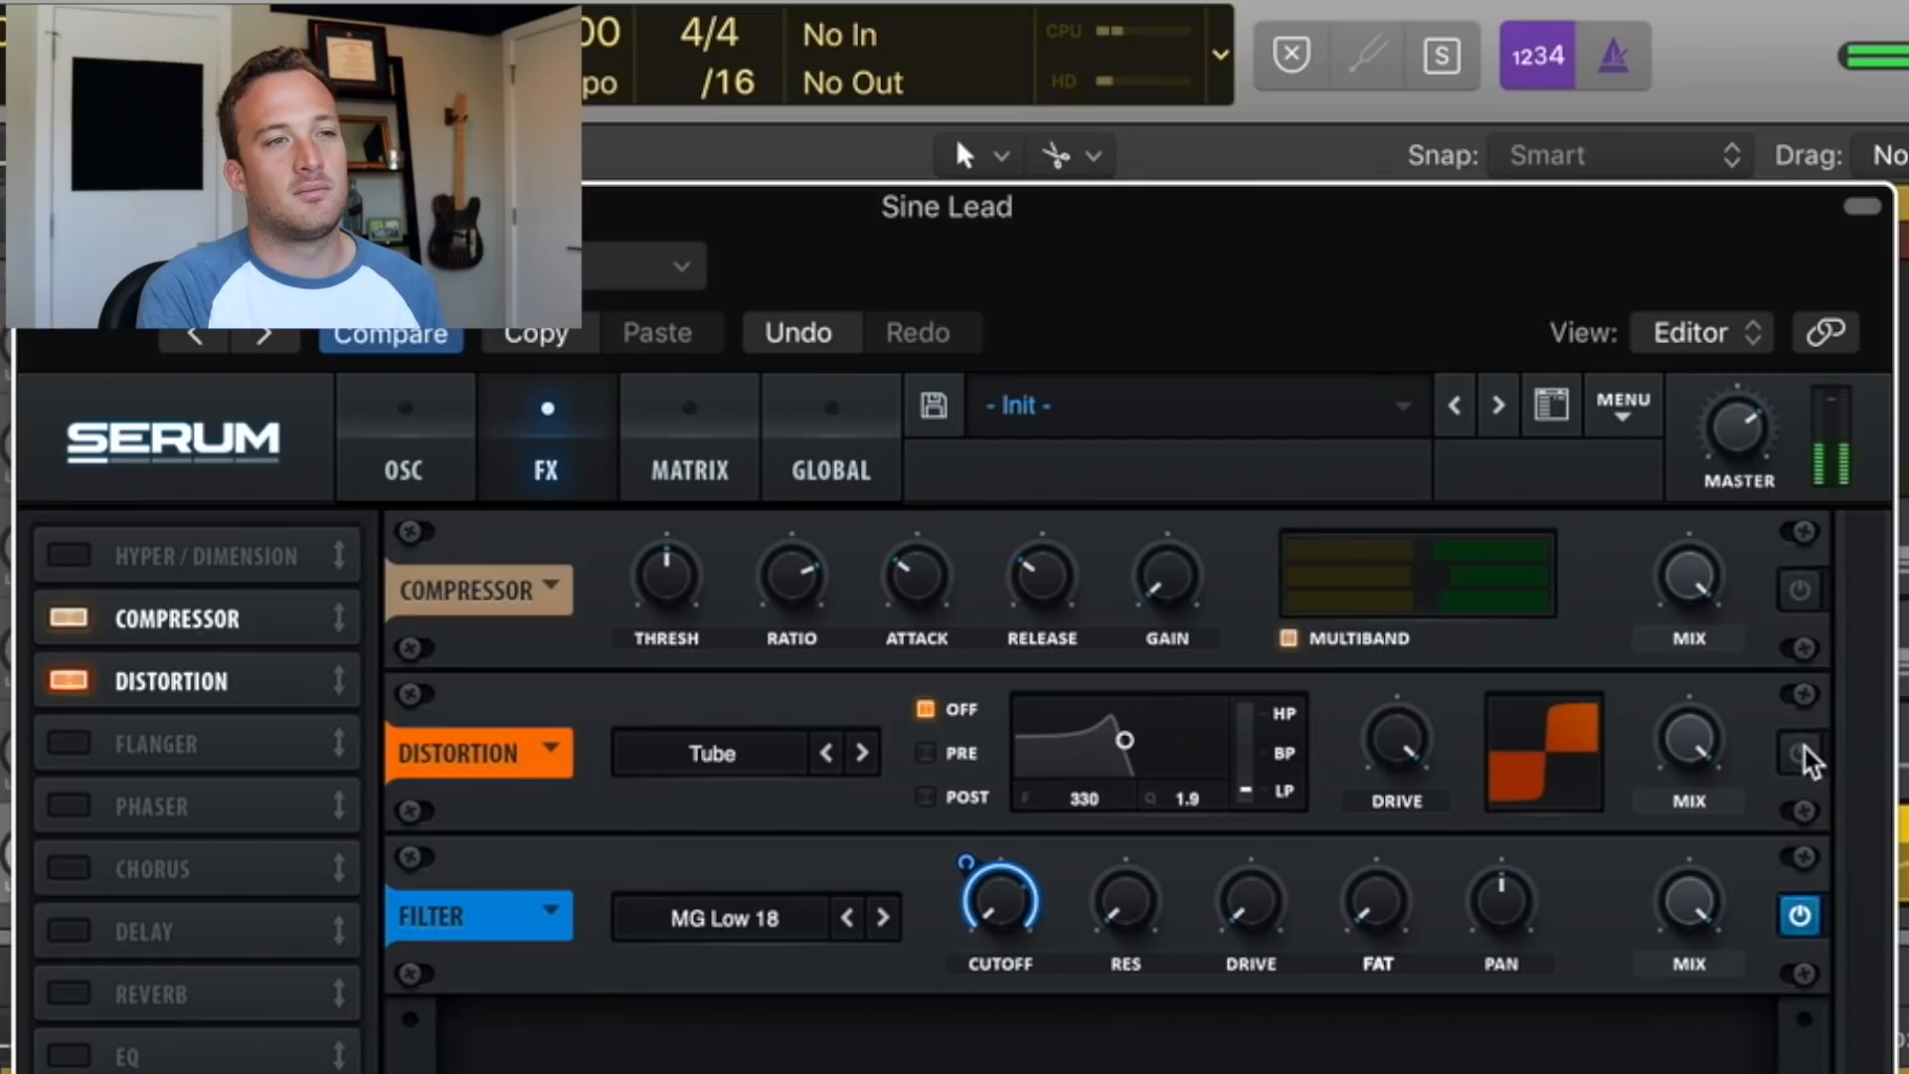
{"action": "left_click", "coordinate": [1801, 754]}
{"action": "left_click", "coordinate": [1800, 591]}
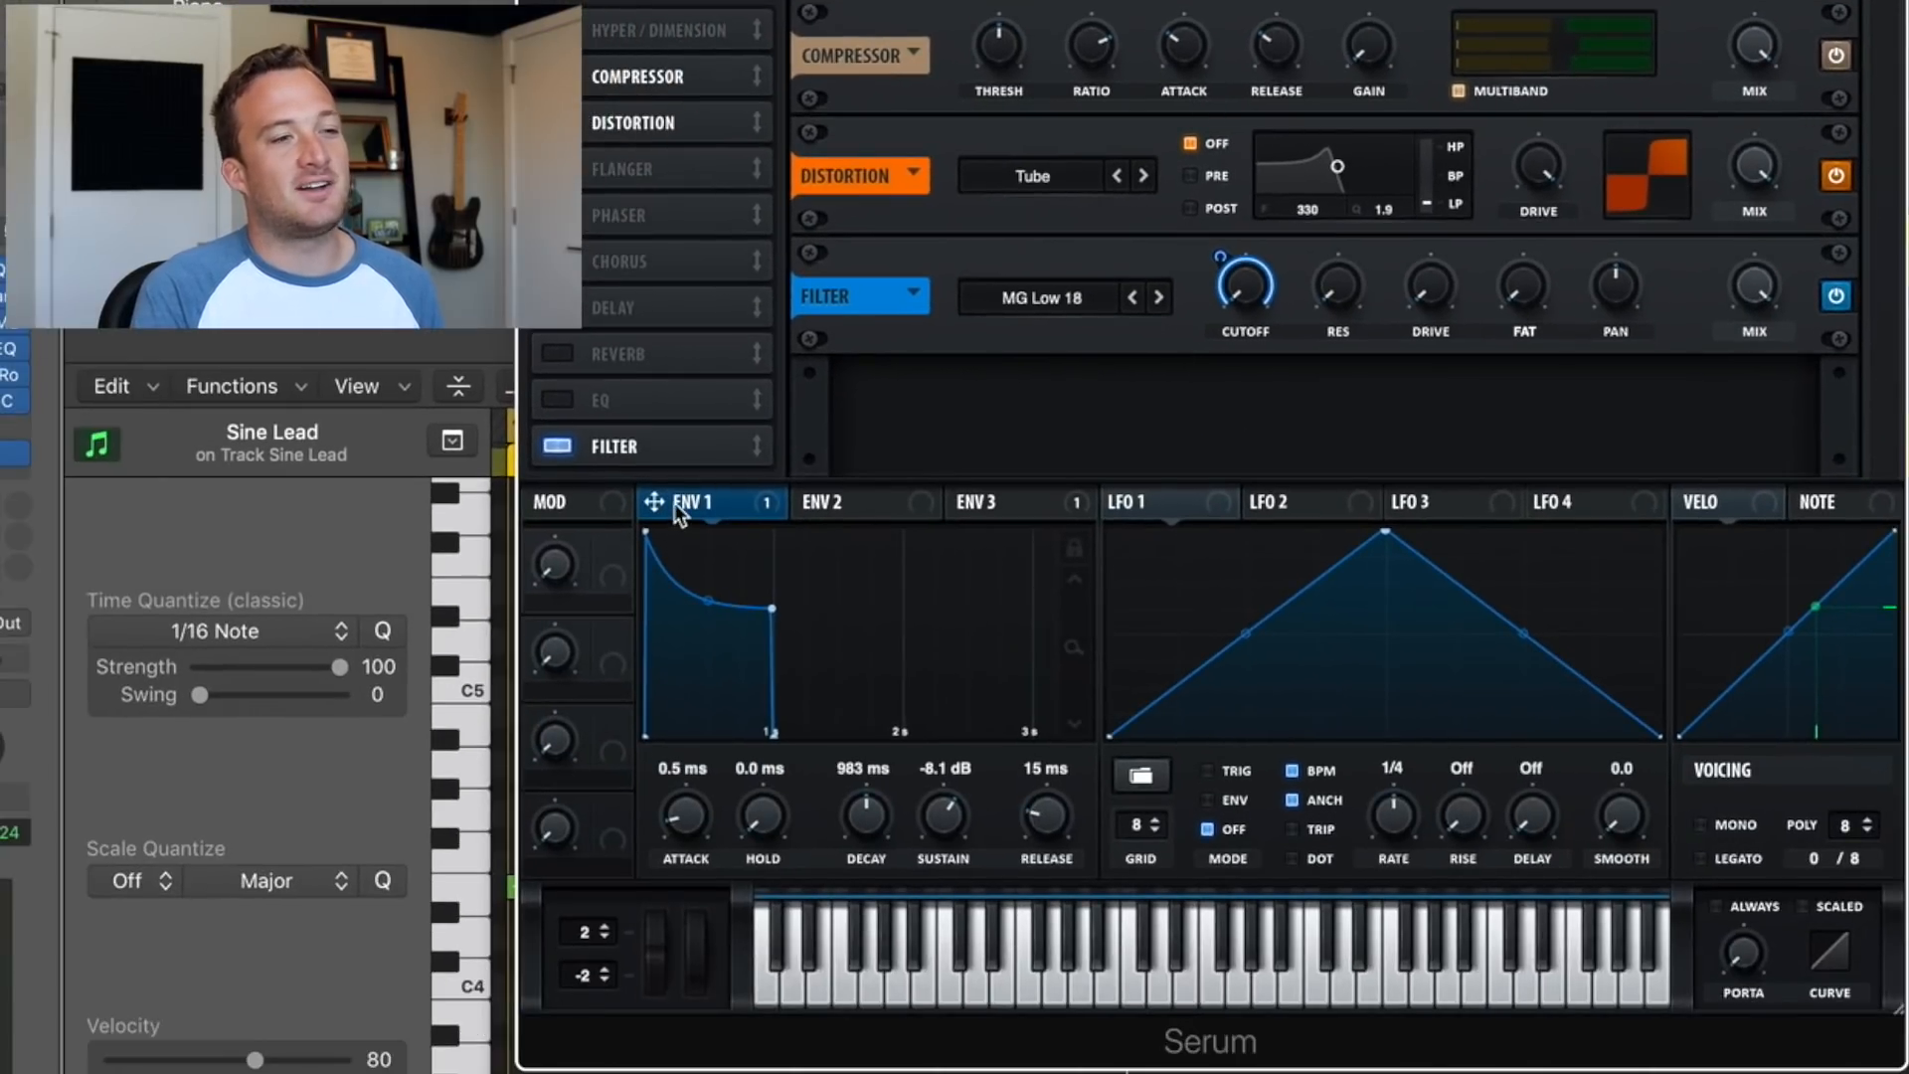
{"action": "mouse_move", "coordinate": [675, 504]}
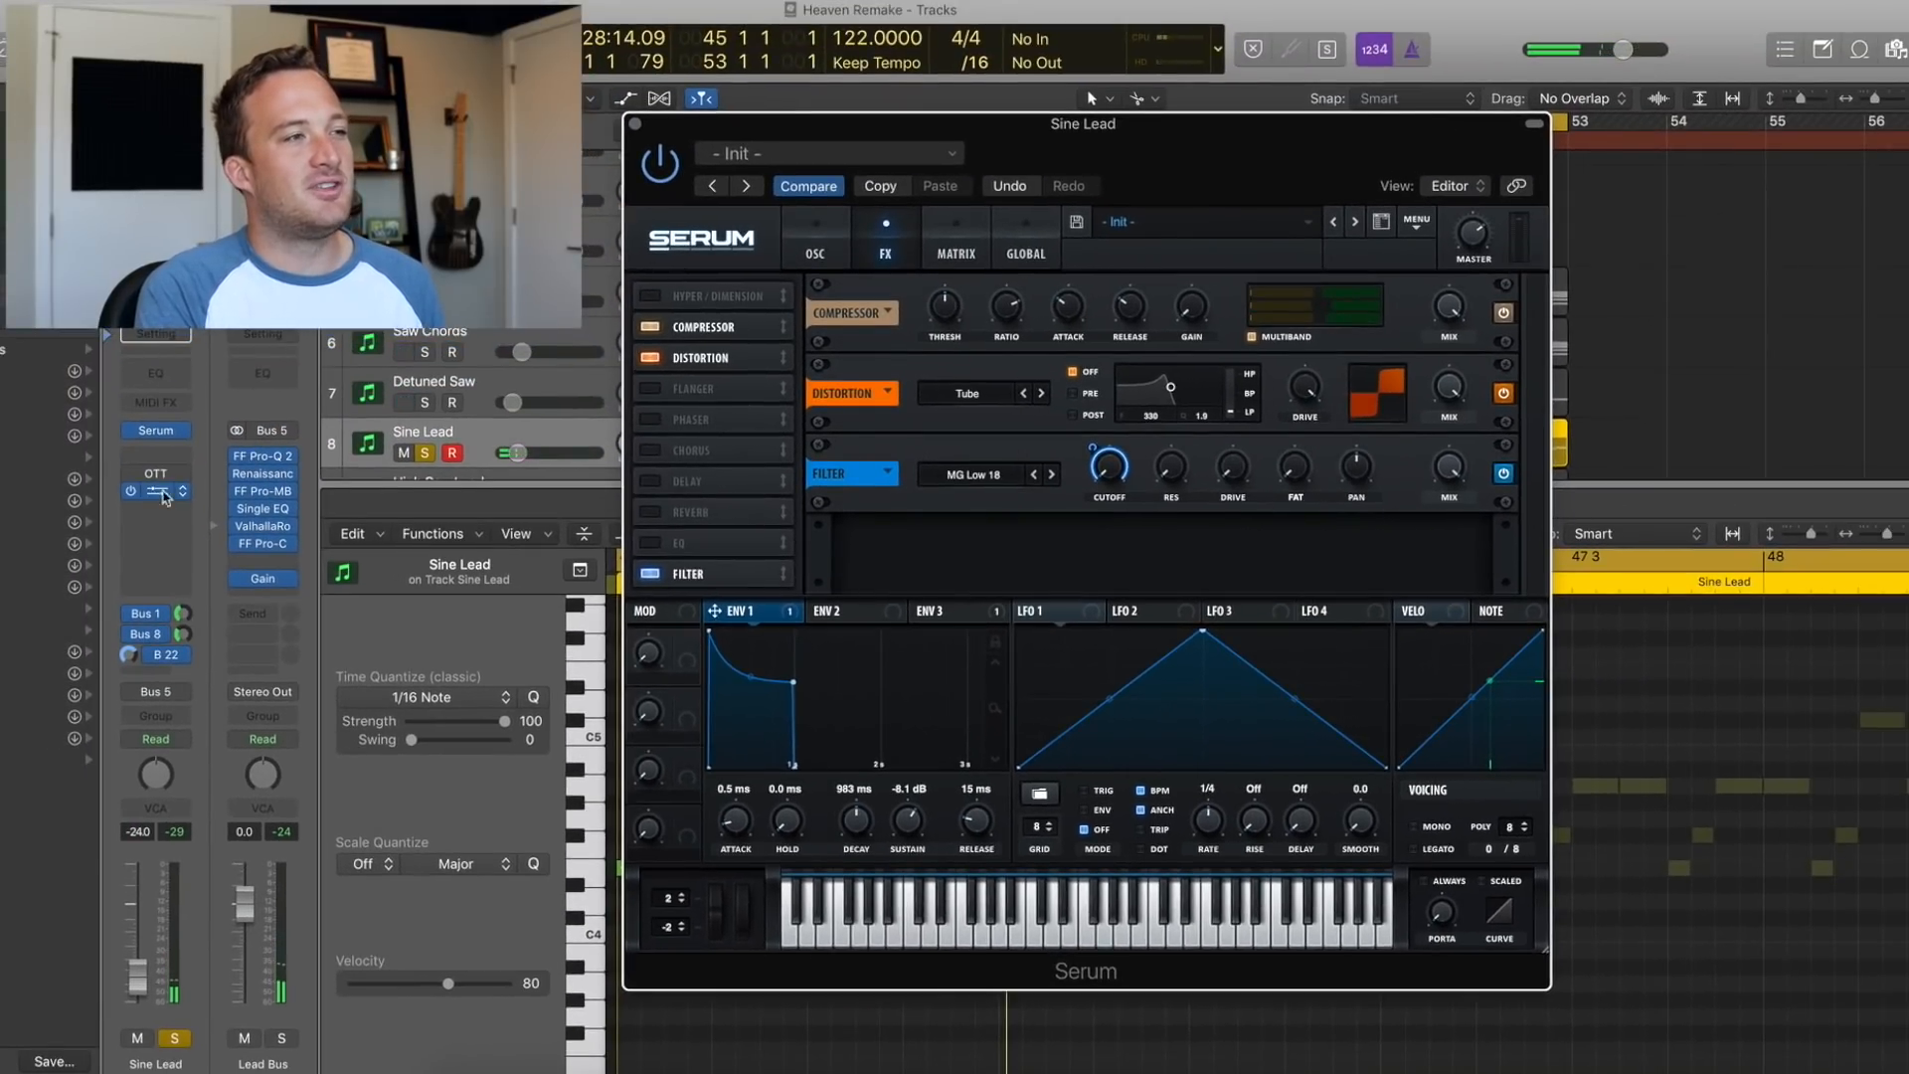
Inspect the Sine Lead's FF Pro-Q 2 equalizer curve and close its window
{"action": "left_click", "coordinate": [156, 491]}
{"action": "left_click_drag", "start_coordinate": [401, 82], "coordinate": [1387, 261]}
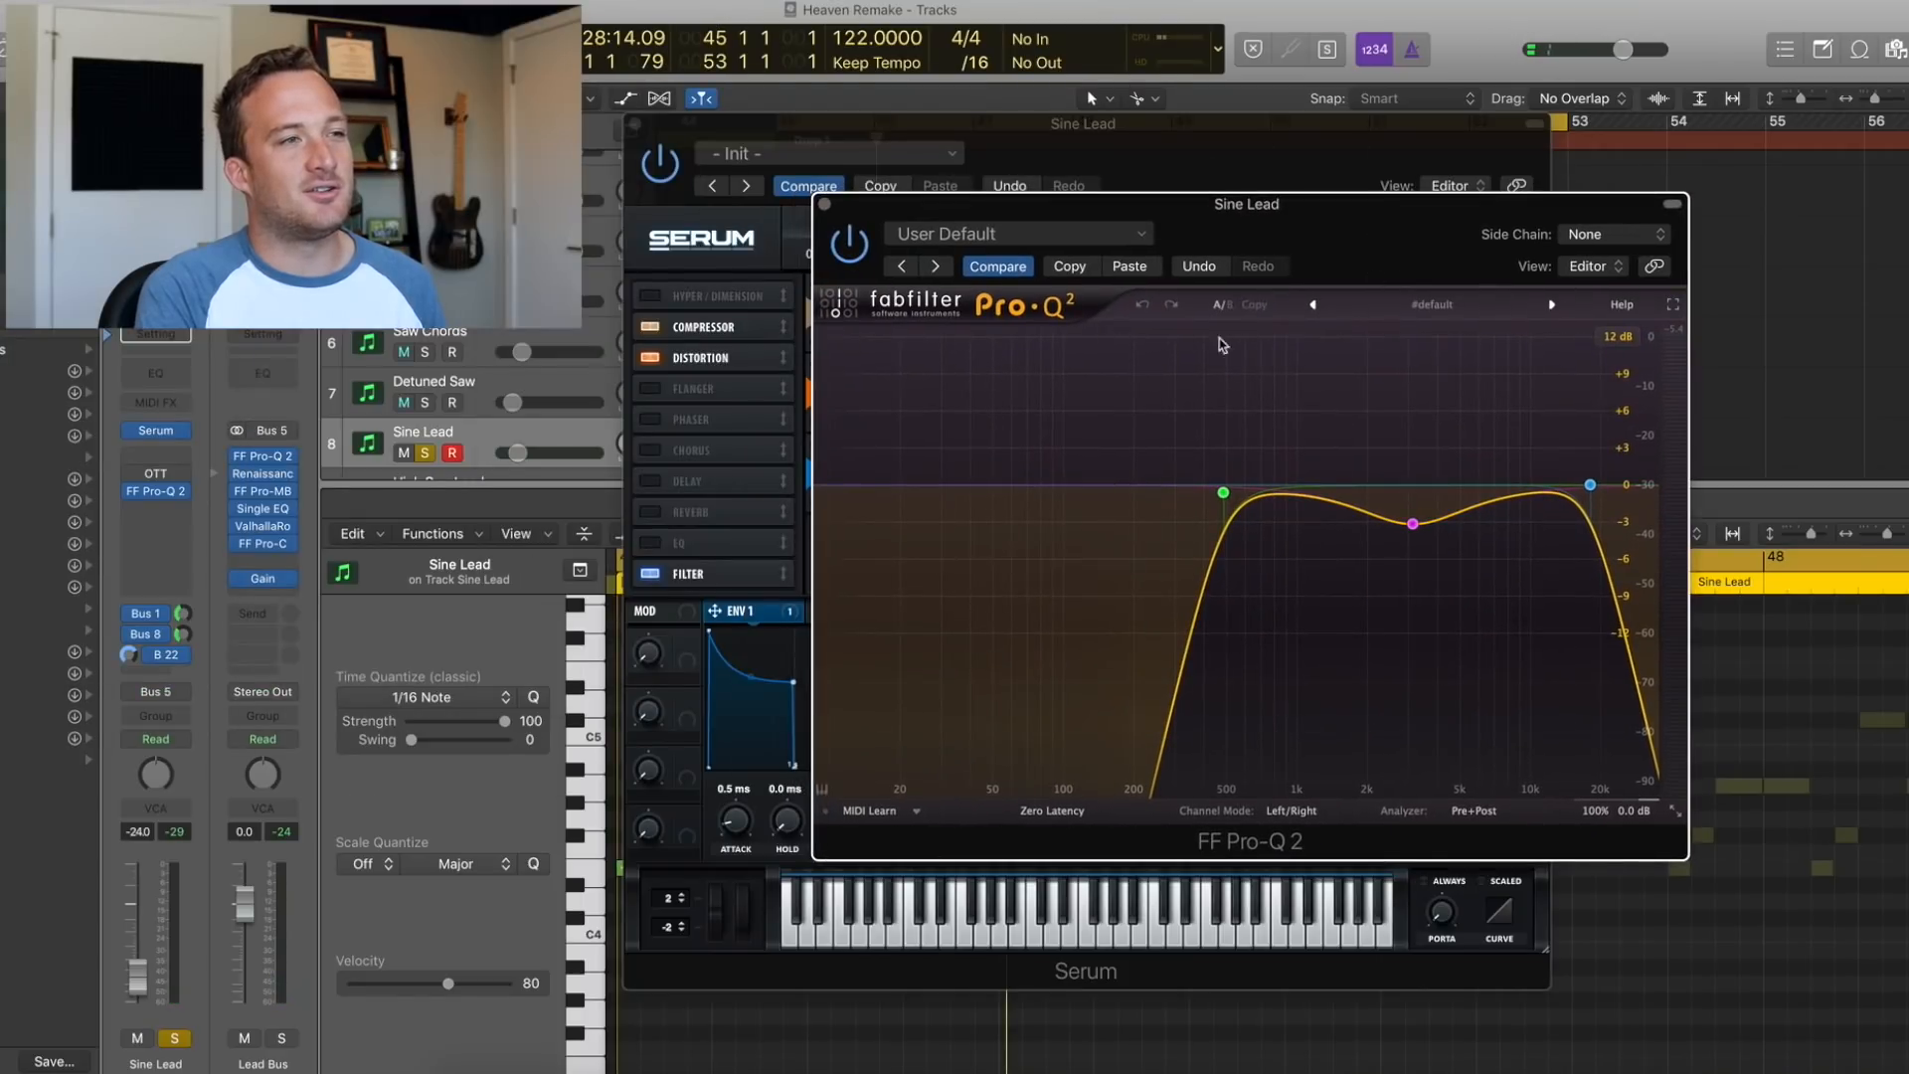
{"action": "left_click", "coordinate": [824, 205]}
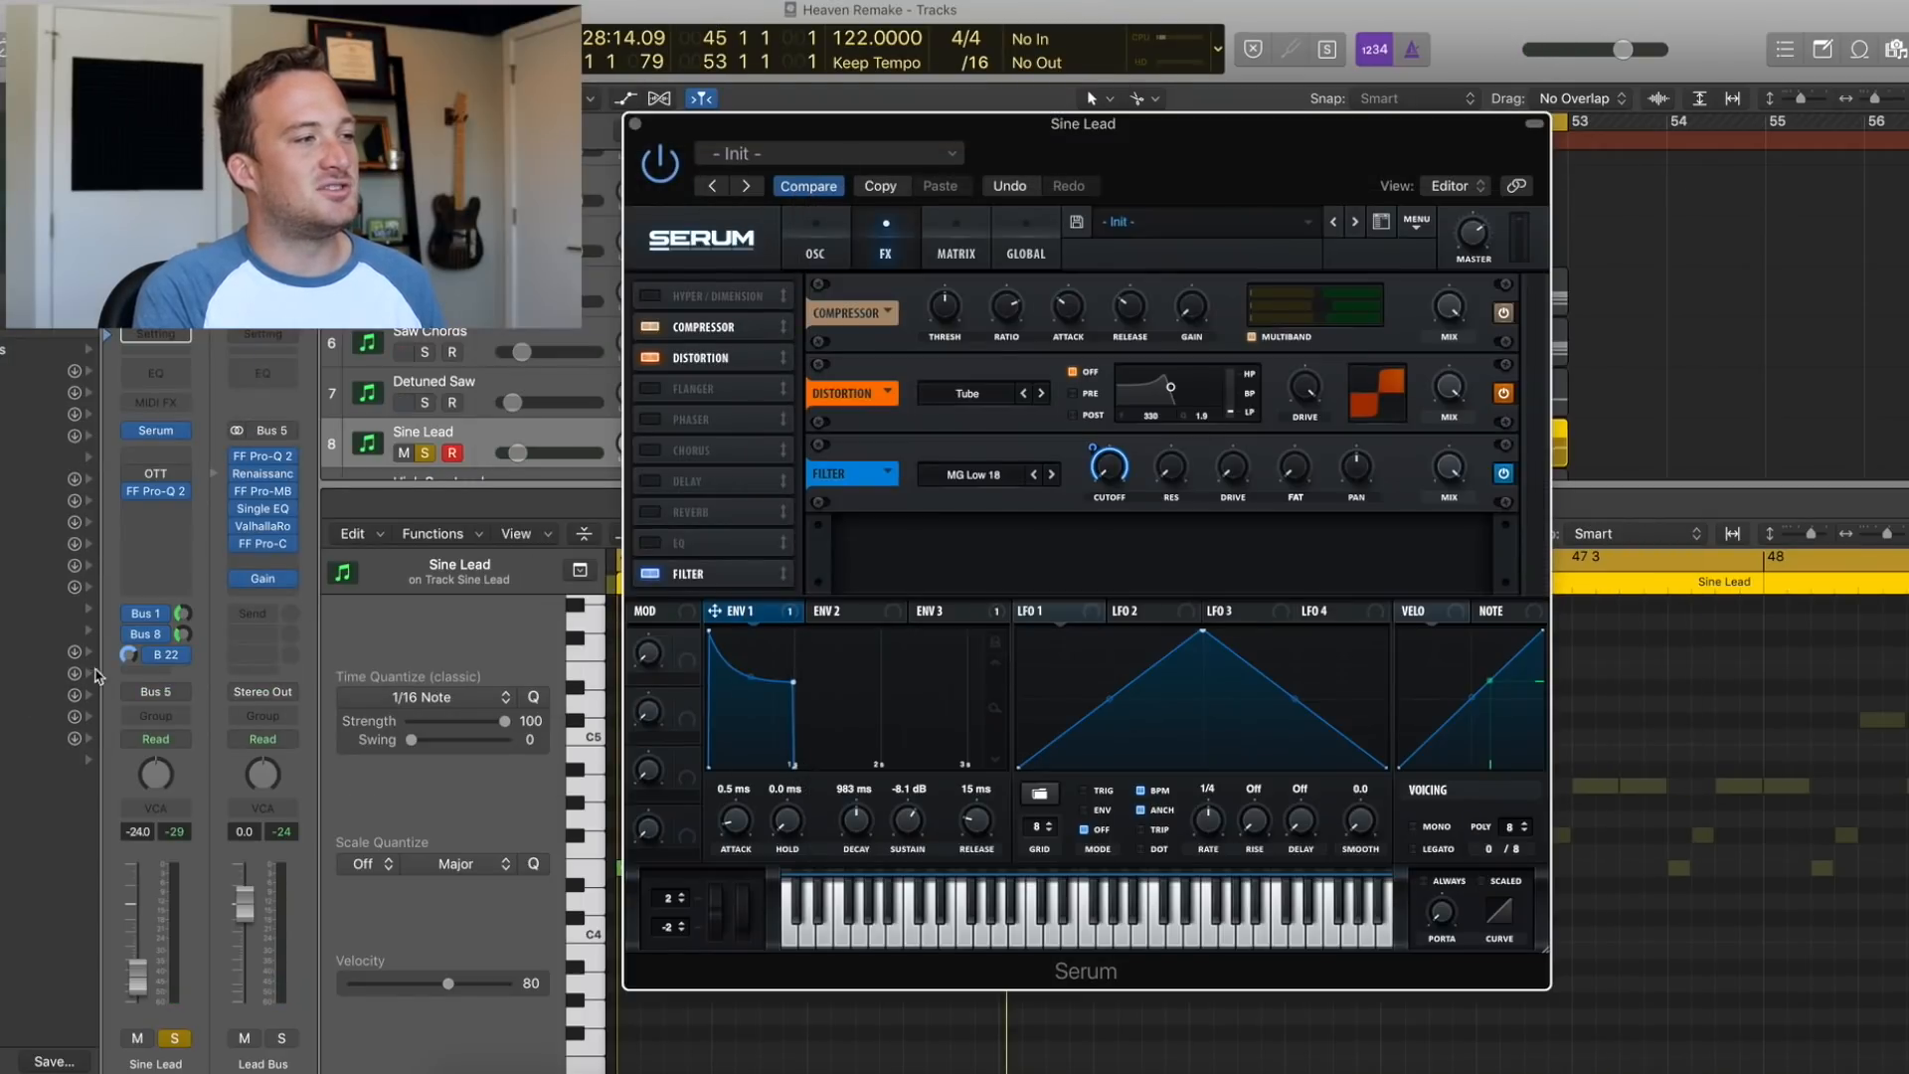
Examine the Sine Lead's send effects: ValhallaRoom on the Lead Verb bus and EchoBoy Jr. on the Lead Delay bus
{"action": "left_click", "coordinate": [160, 615]}
{"action": "left_click", "coordinate": [262, 544]}
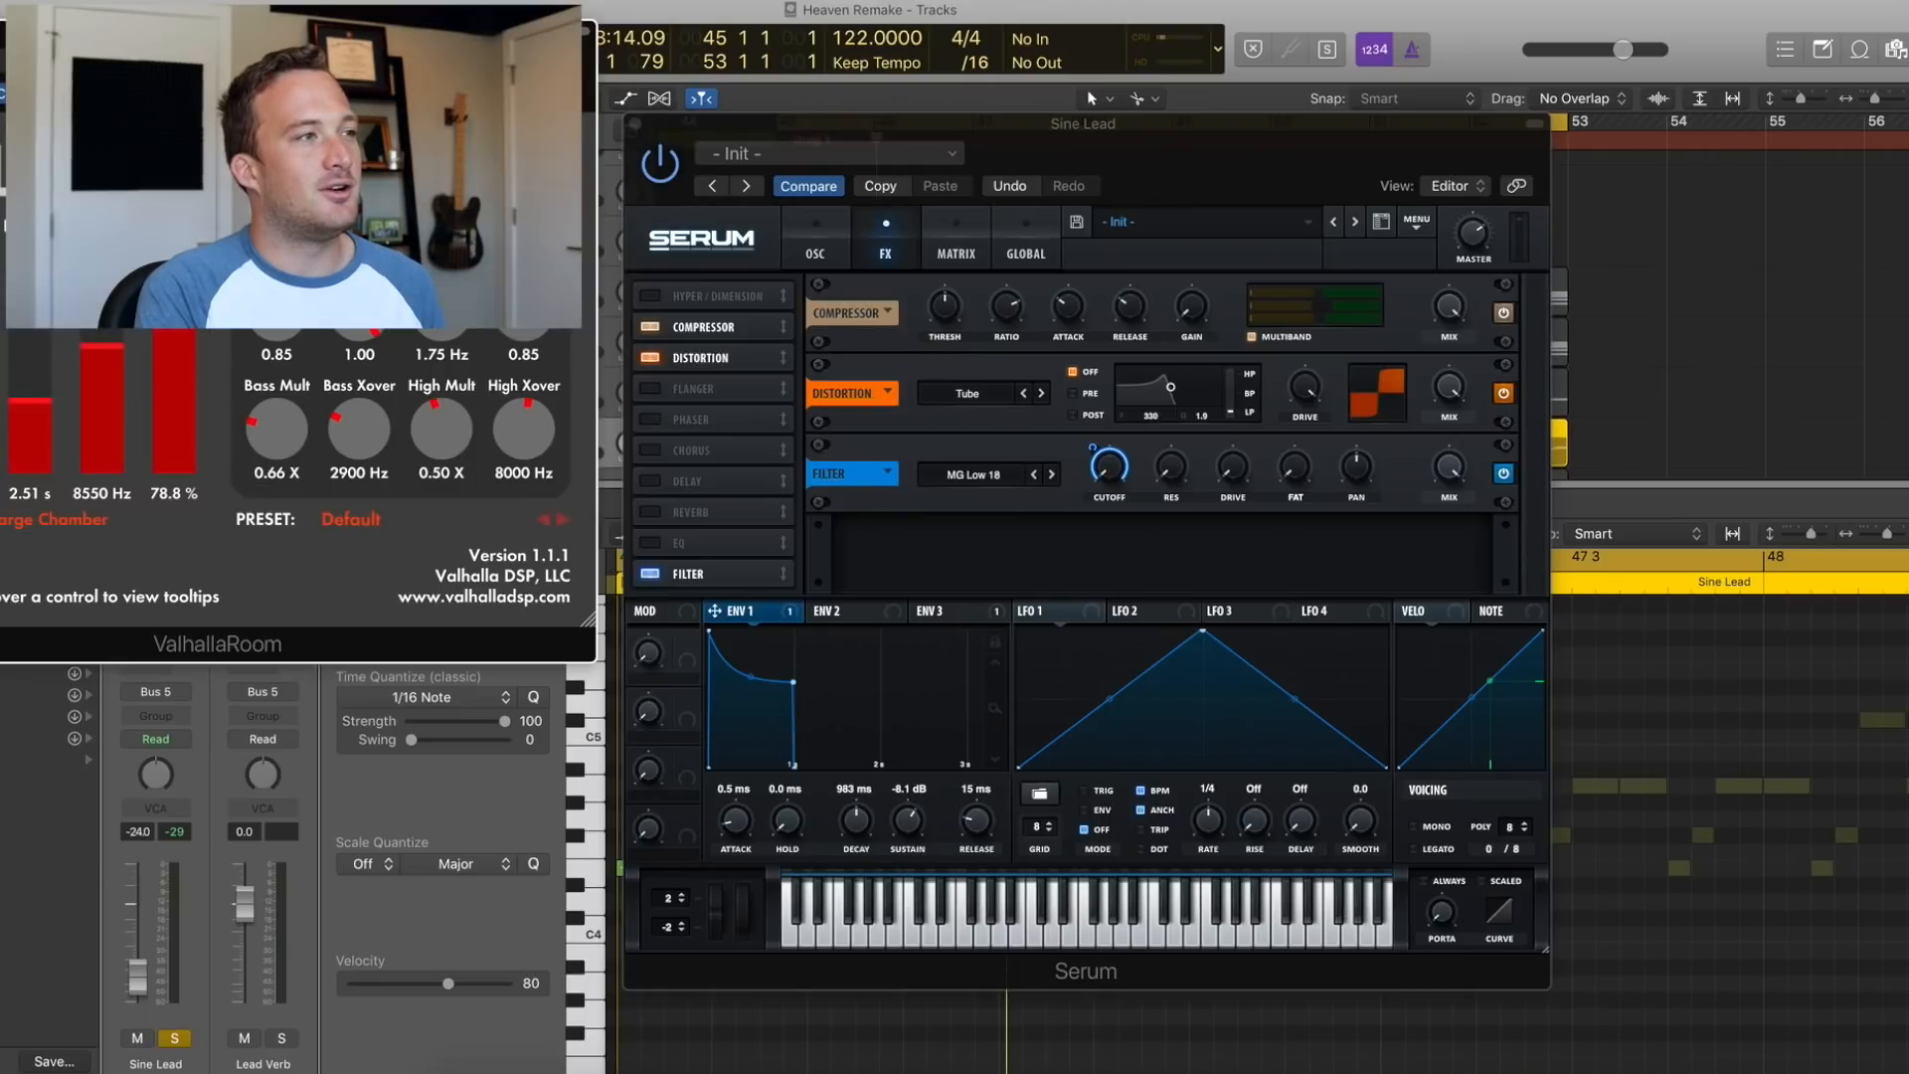
{"action": "left_click", "coordinate": [159, 634]}
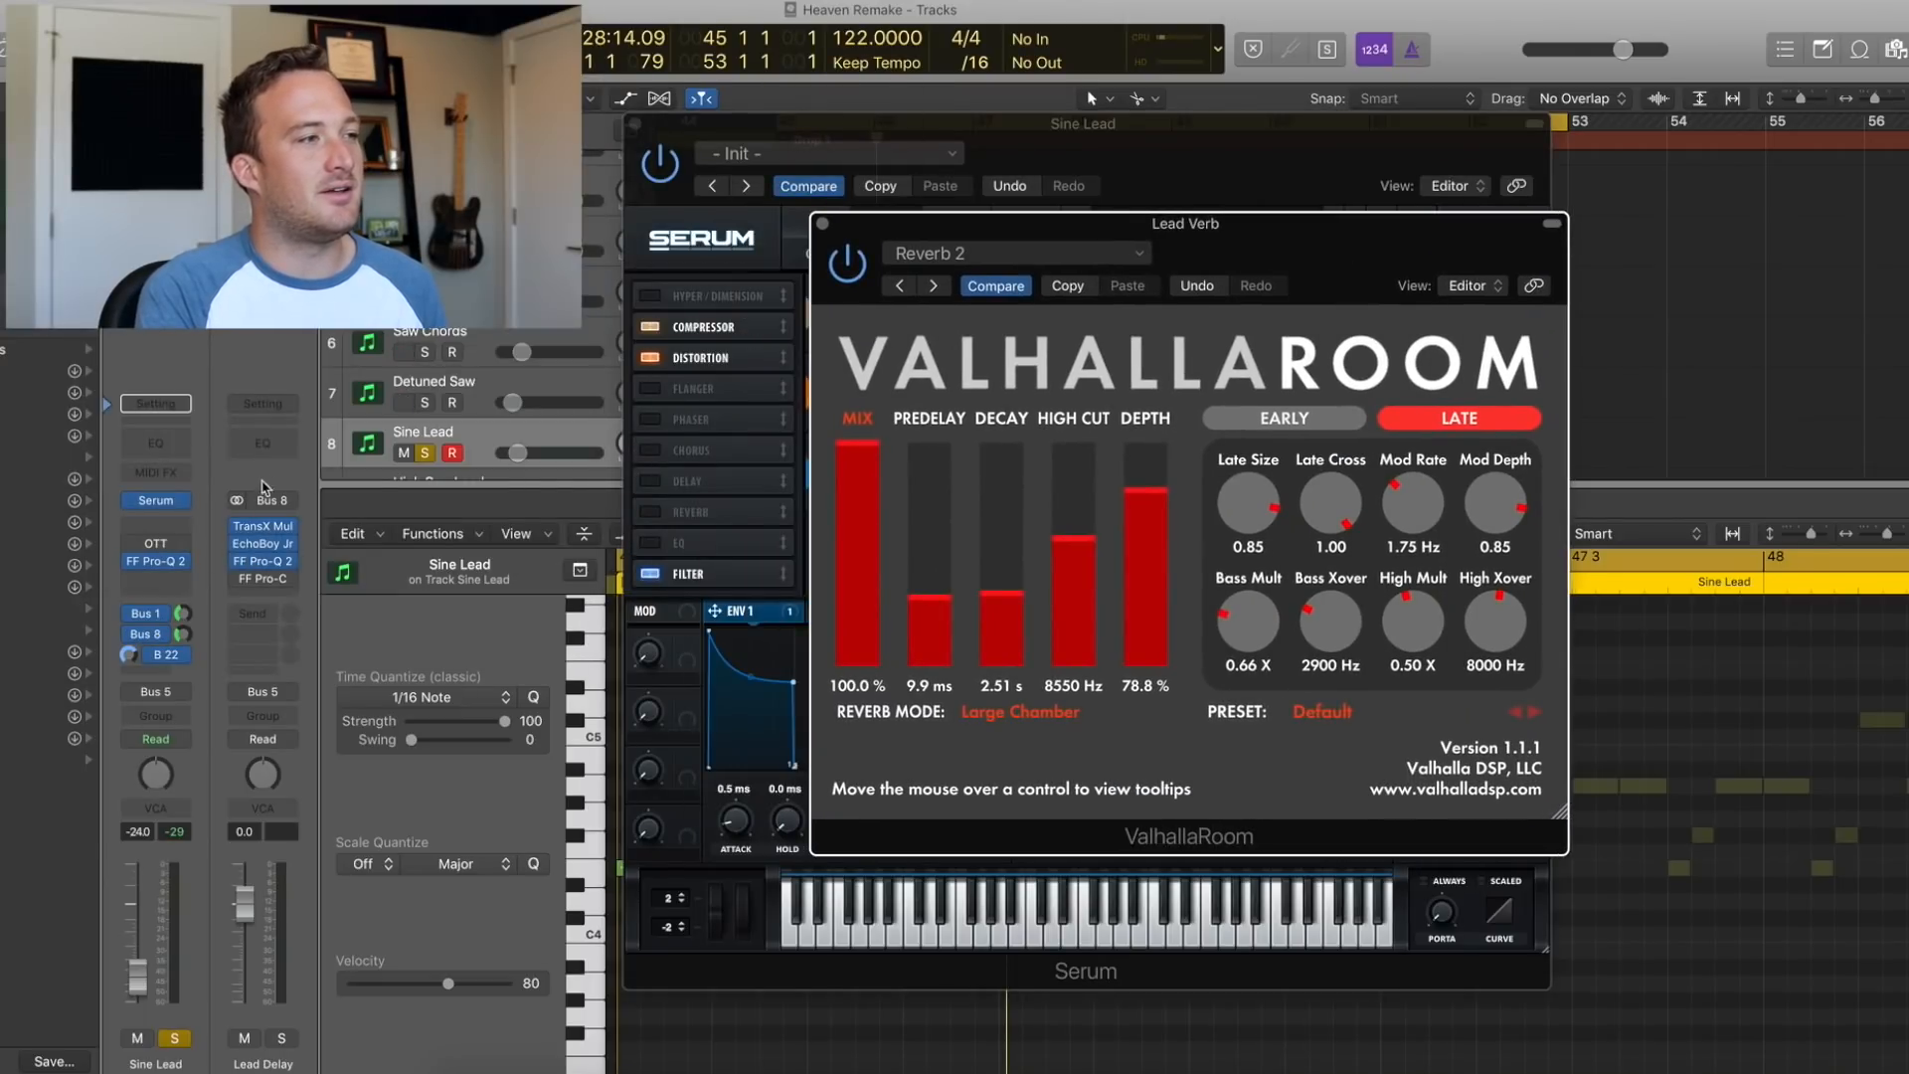
{"action": "left_click", "coordinate": [262, 544]}
{"action": "left_click_drag", "start_coordinate": [280, 62], "coordinate": [1042, 365]}
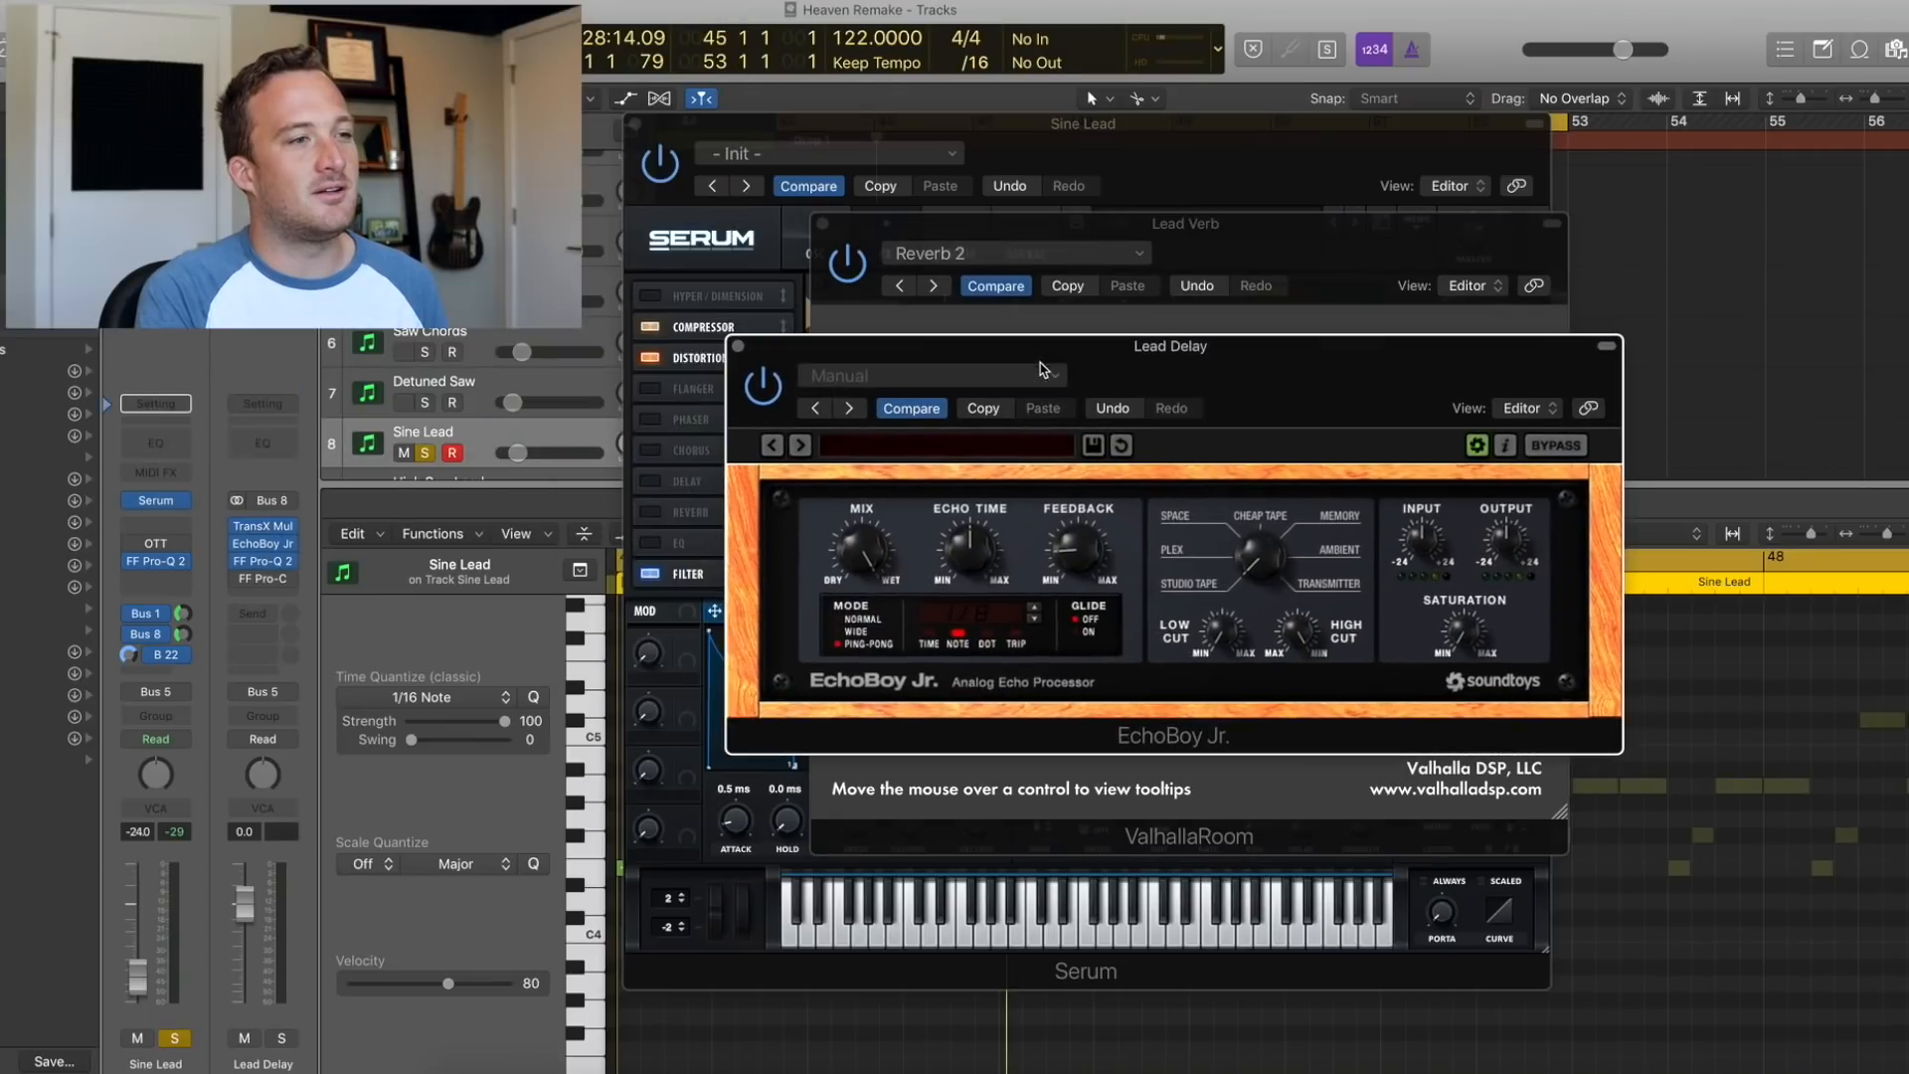
Play back the soloed High Saw Lead and open its Serum patch to view both oscillators
{"action": "key", "text": "space"}
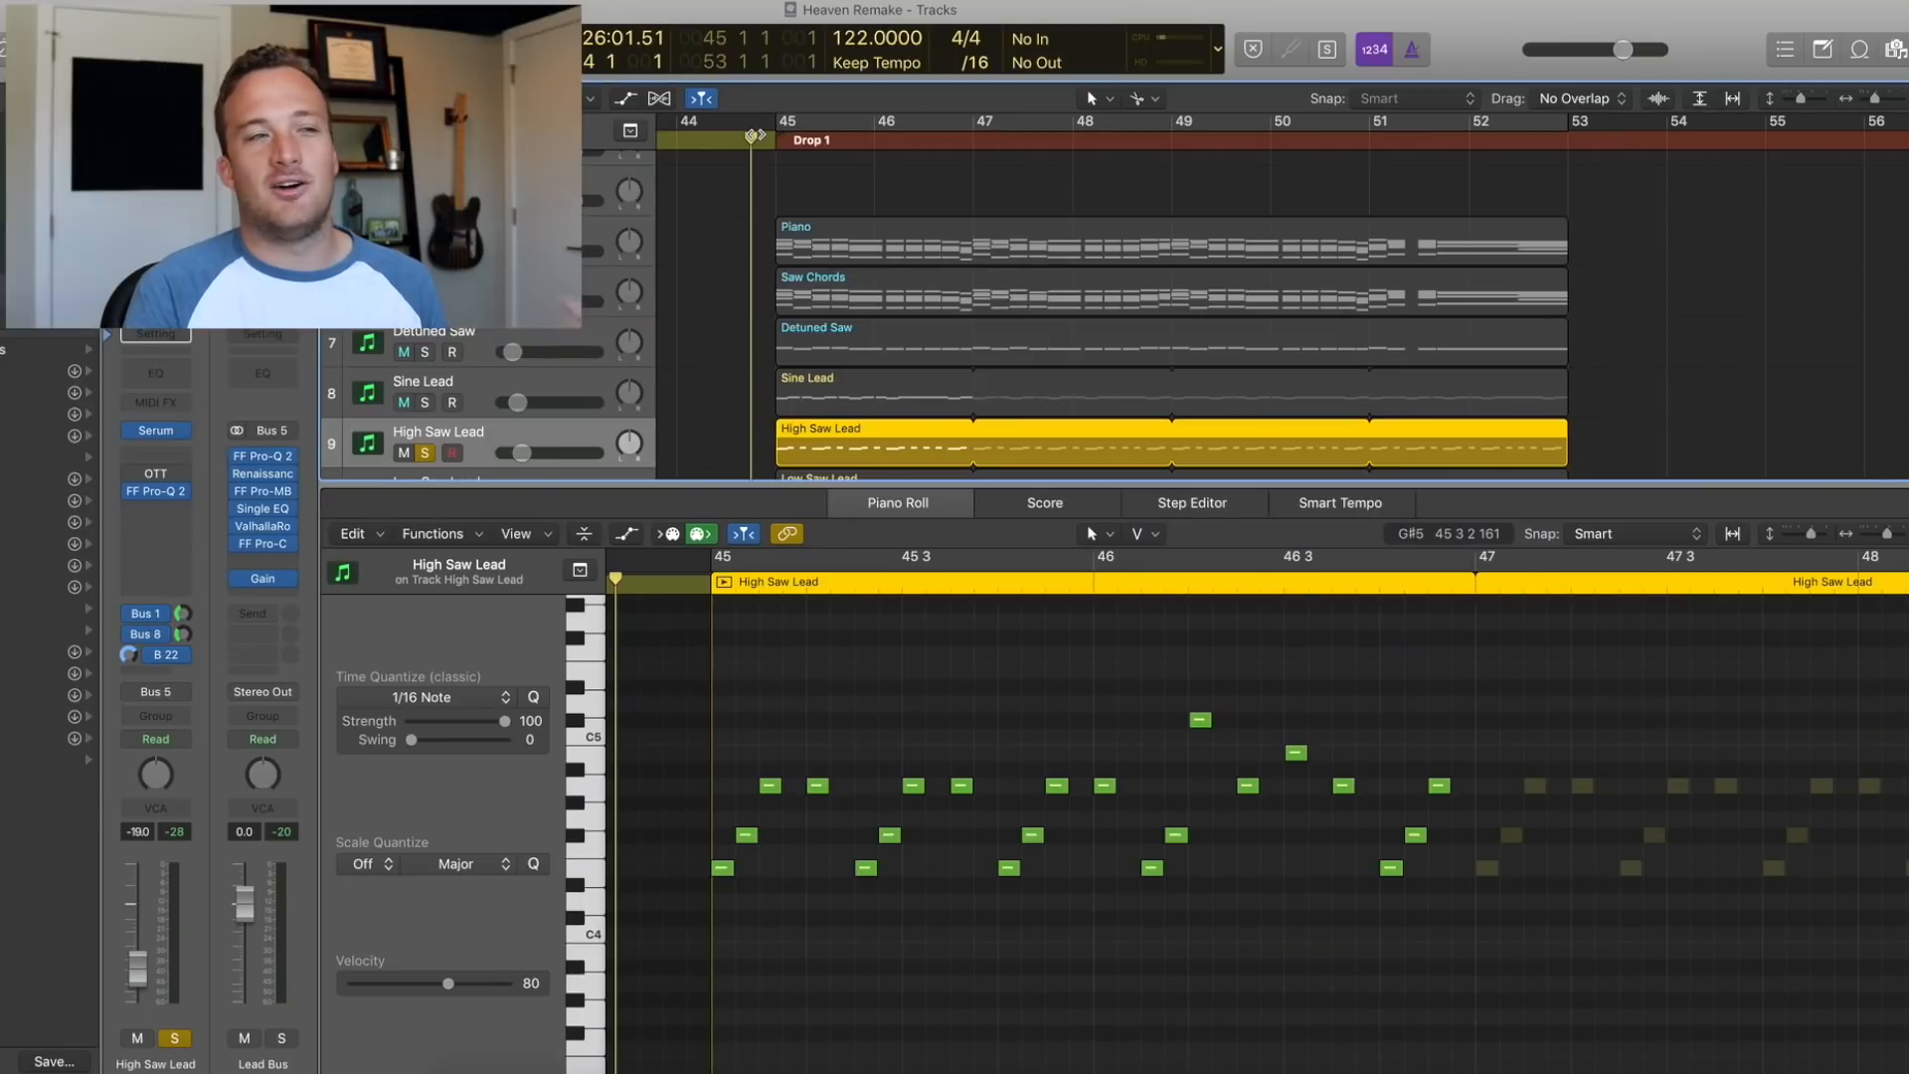
{"action": "key", "text": "space"}
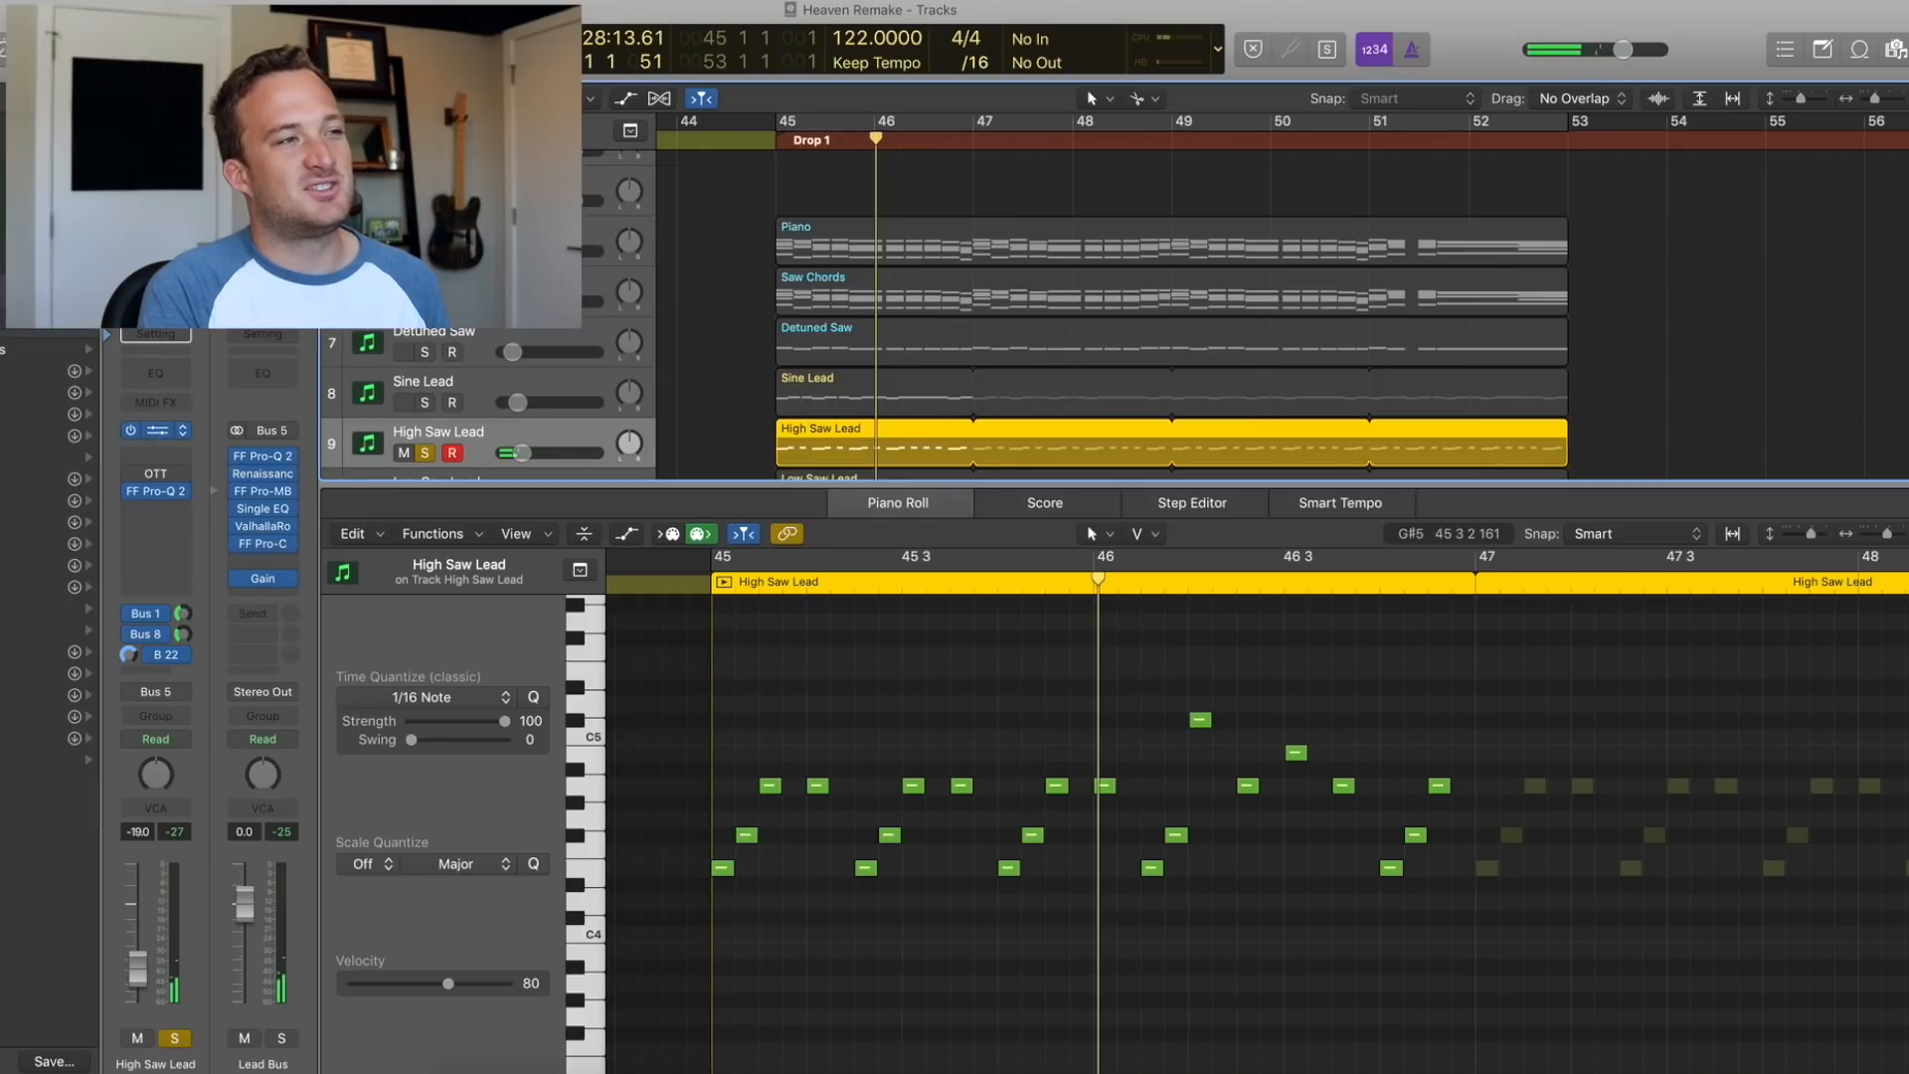
{"action": "left_click", "coordinate": [156, 430]}
{"action": "left_click_drag", "start_coordinate": [409, 66], "coordinate": [1354, 193]}
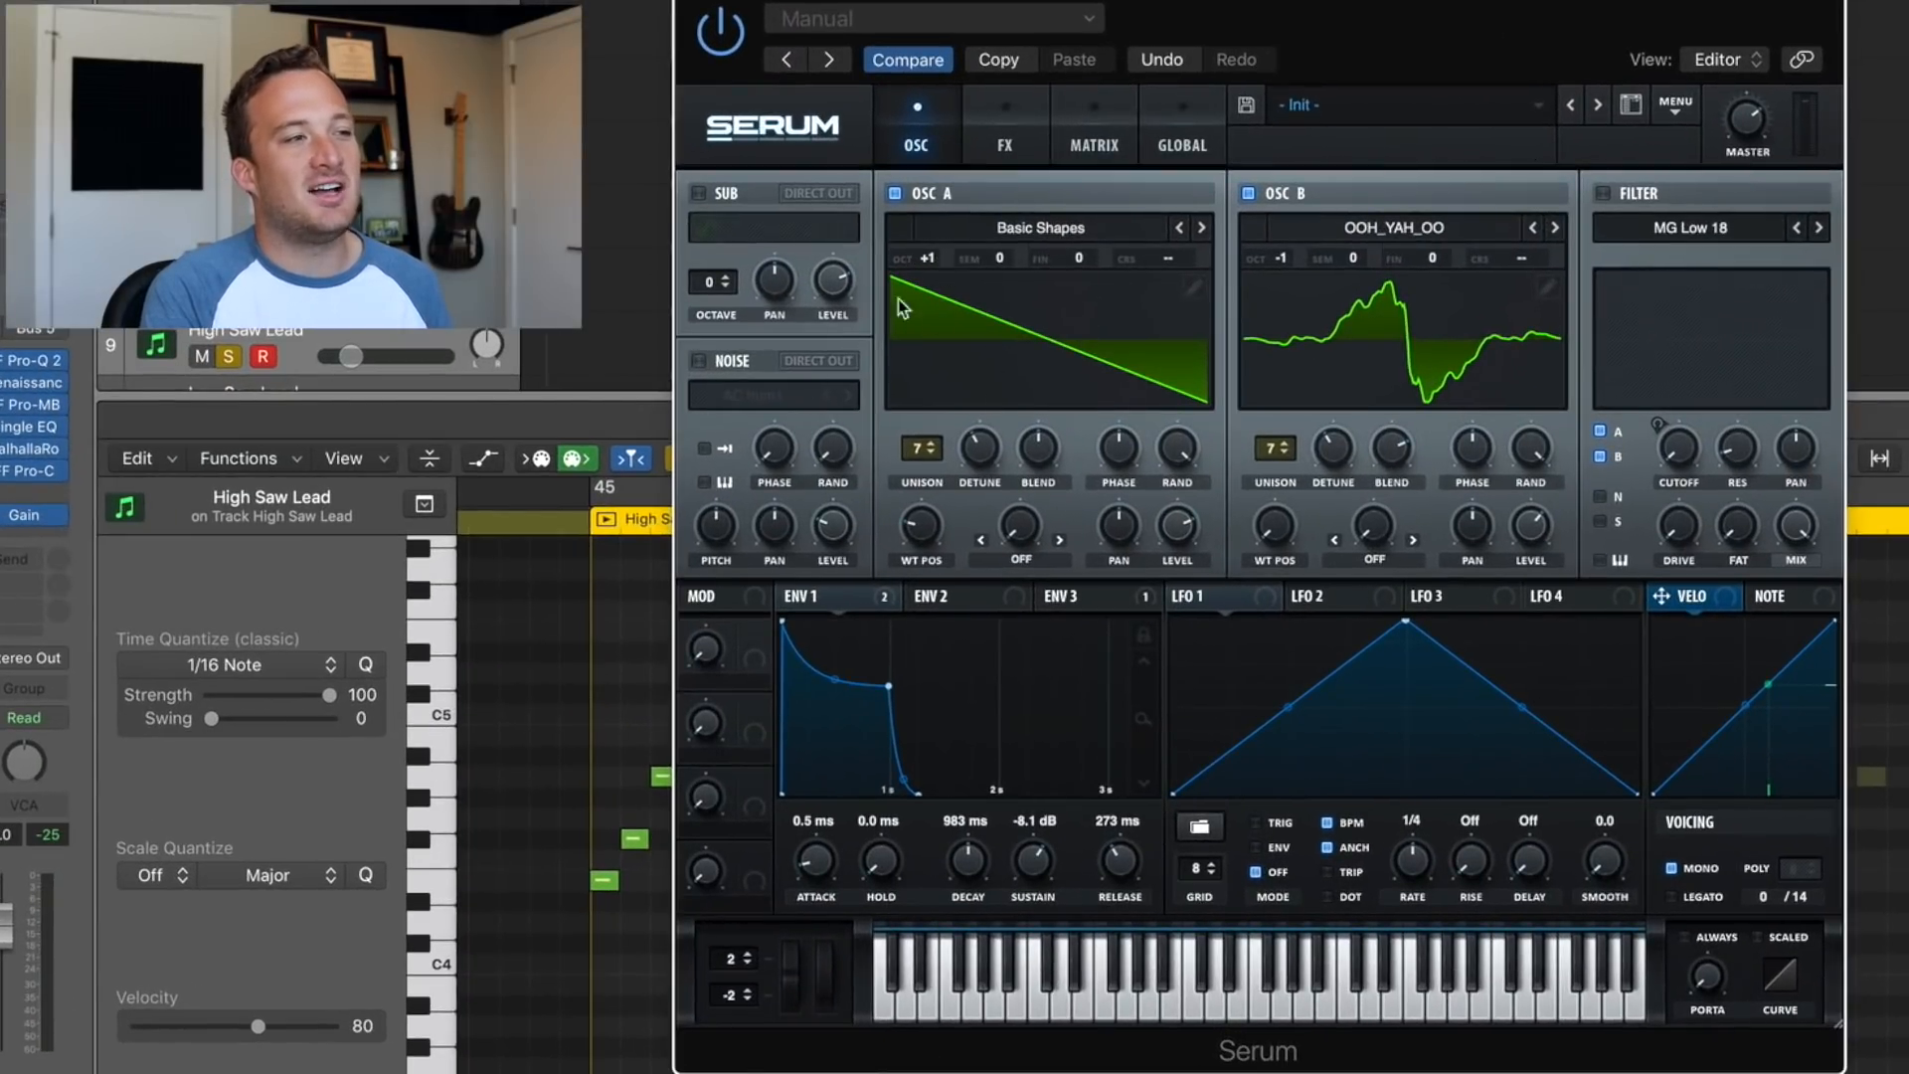
{"action": "key", "text": "c"}
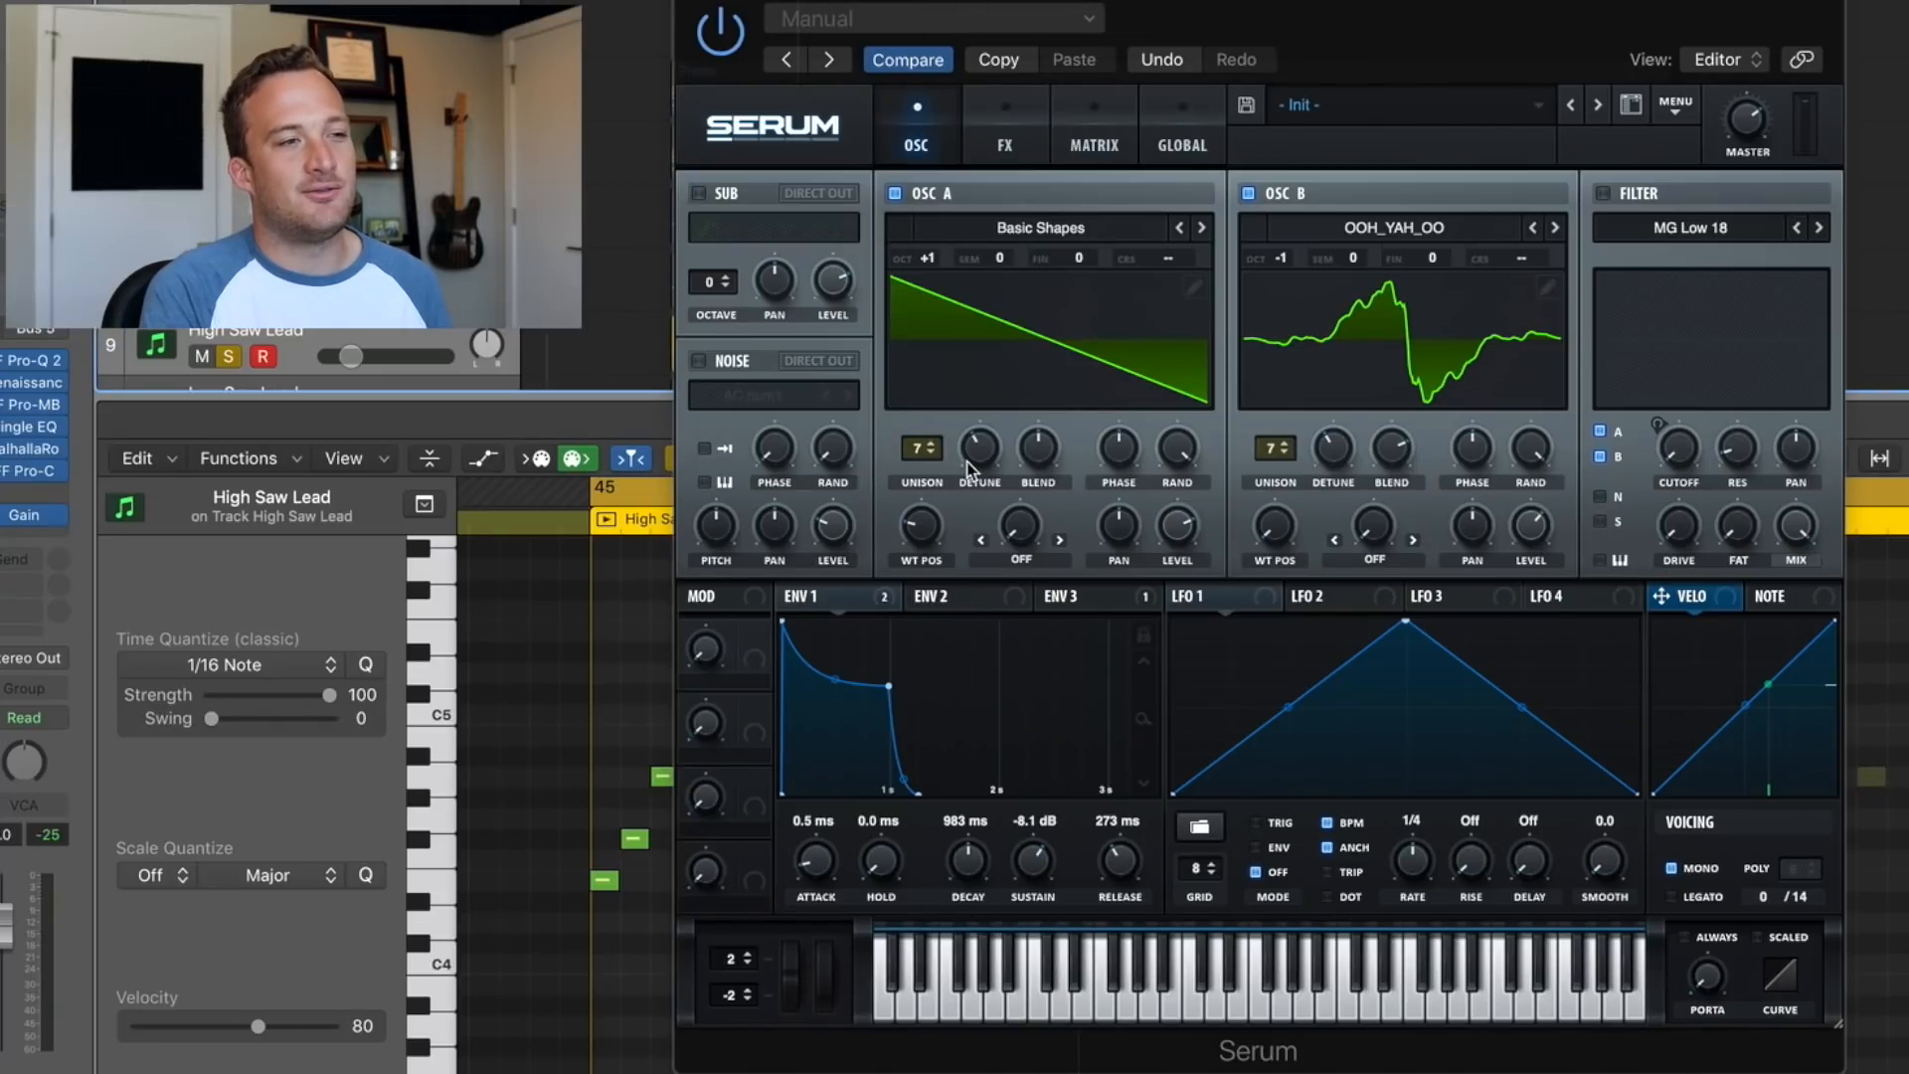
Audition oscillators A and B separately, check oscillator B's OOH_YAH_OO wavetable in the Vowel category, and re-enable both oscillators
{"action": "left_click", "coordinate": [1249, 194]}
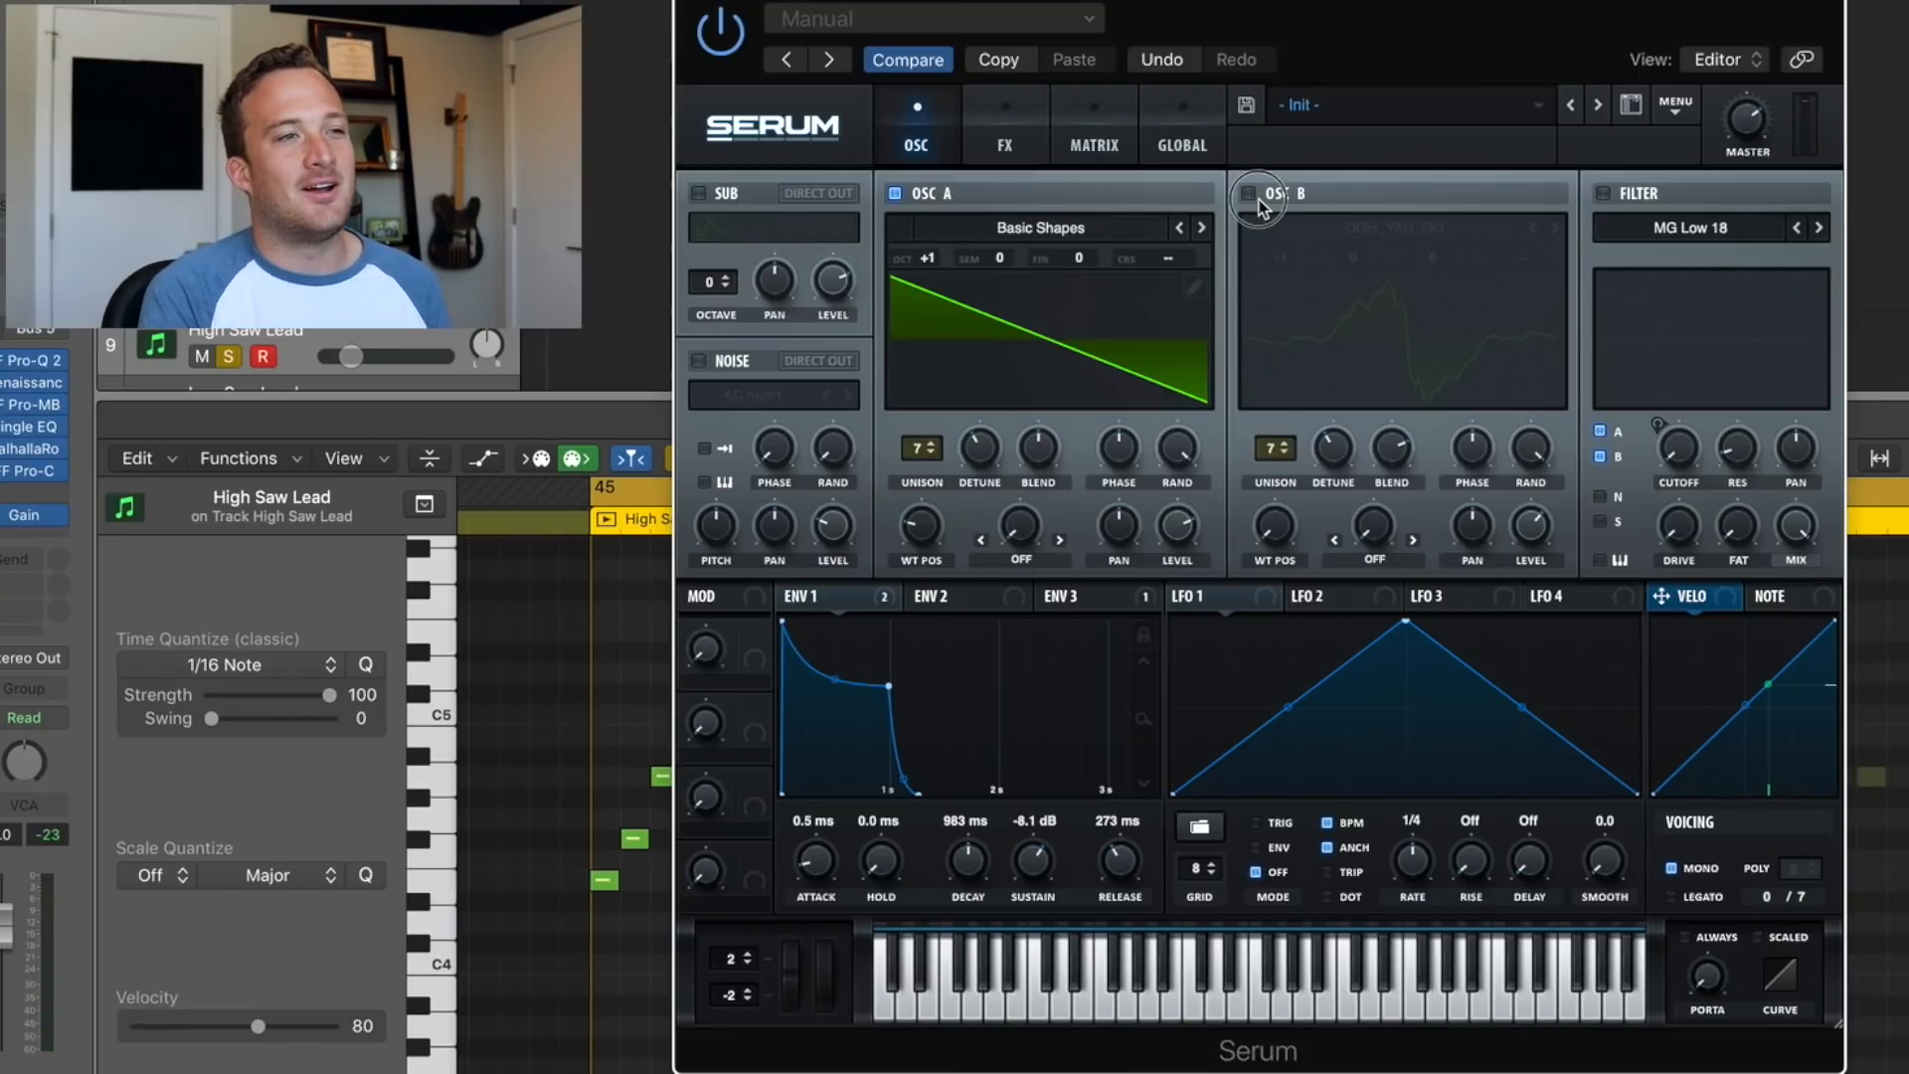
{"action": "left_click", "coordinate": [1251, 195]}
{"action": "left_click", "coordinate": [894, 195]}
{"action": "left_click", "coordinate": [1373, 228]}
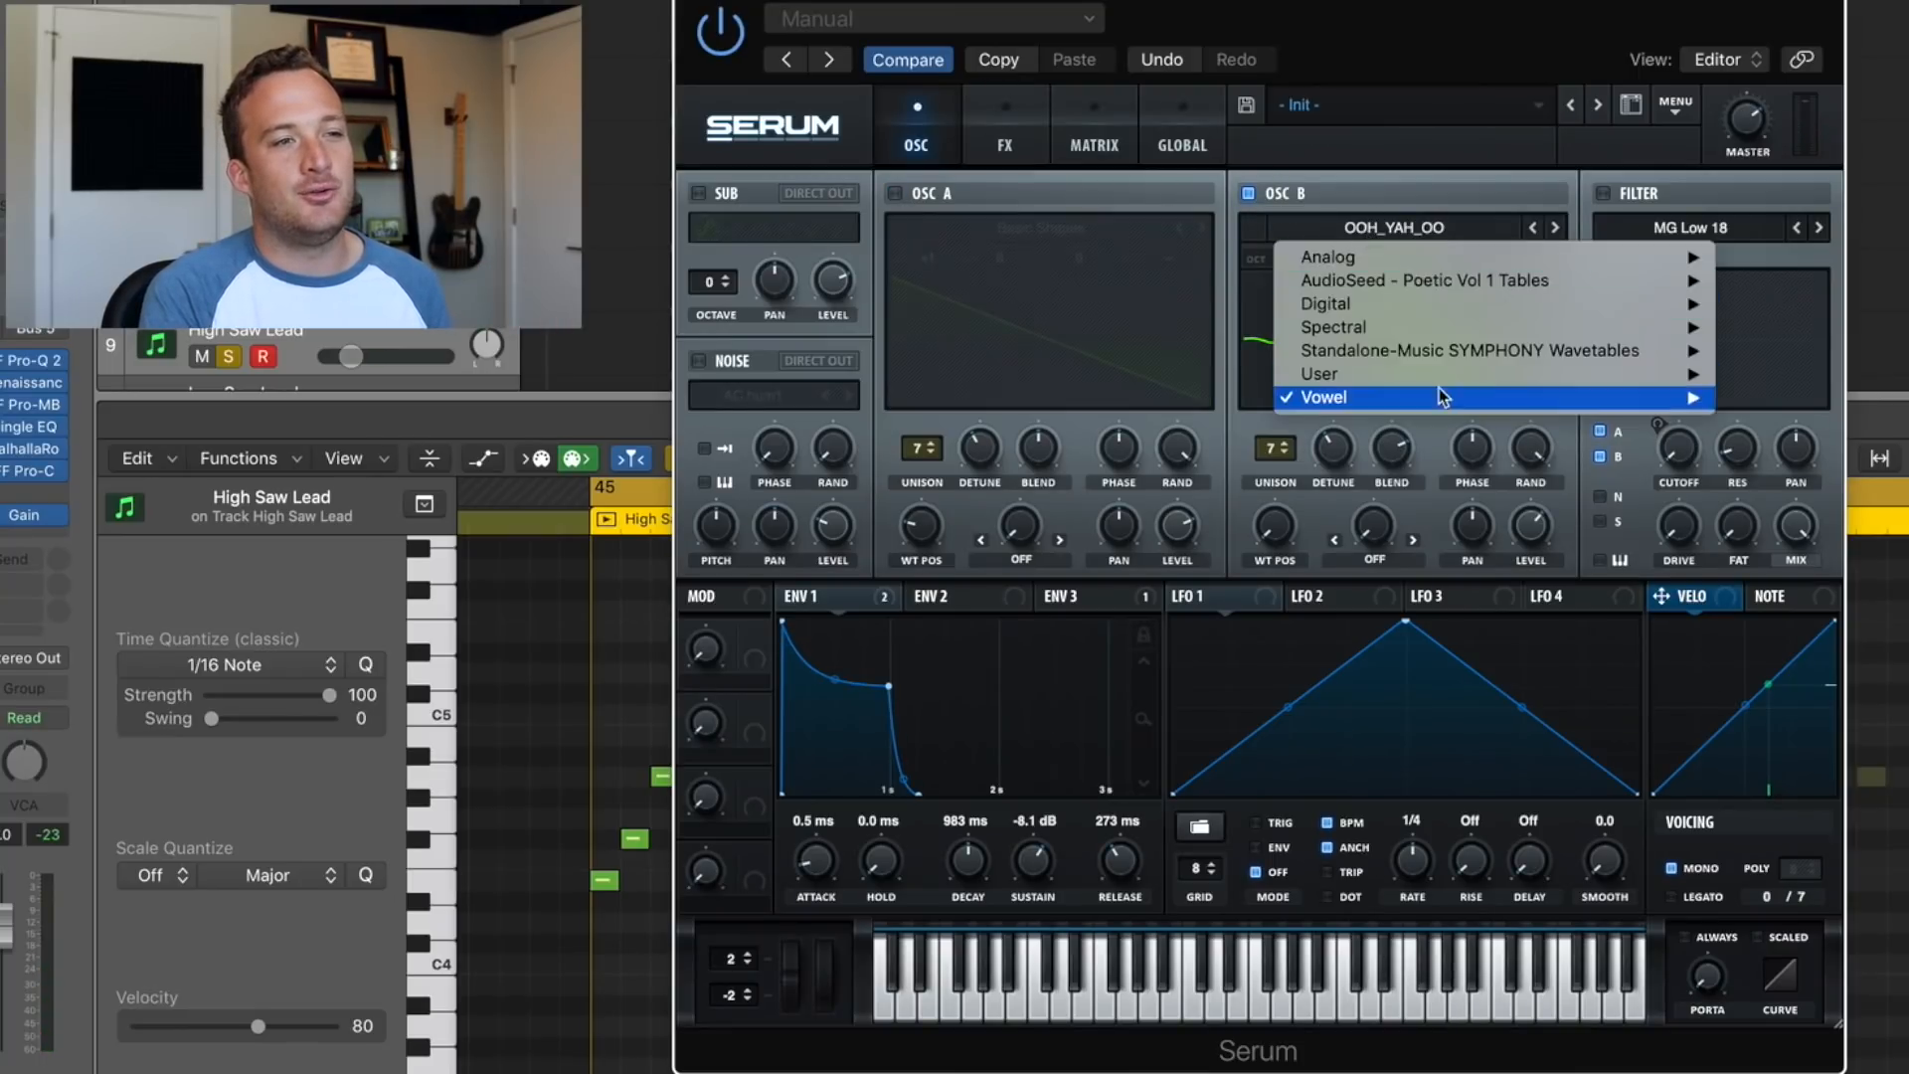
{"action": "mouse_move", "coordinate": [1507, 400]}
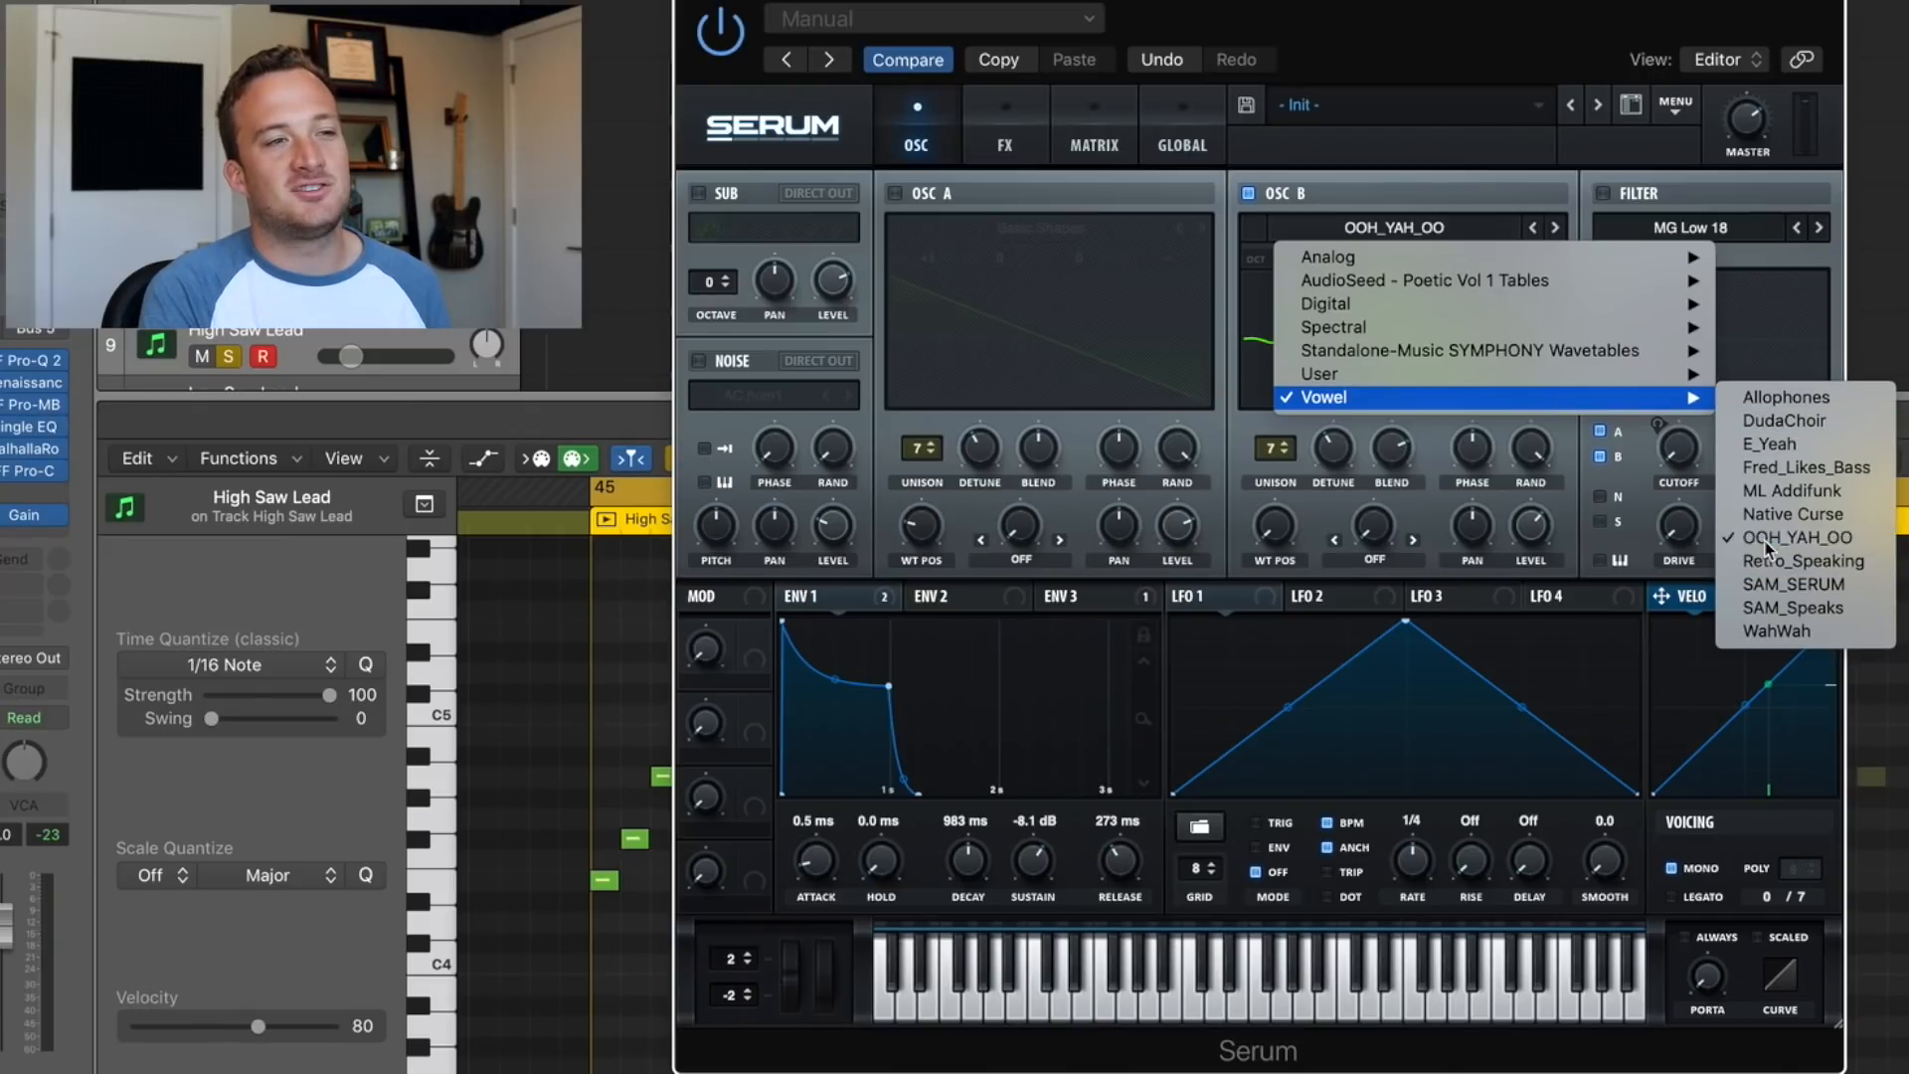
{"action": "left_click", "coordinate": [1790, 538]}
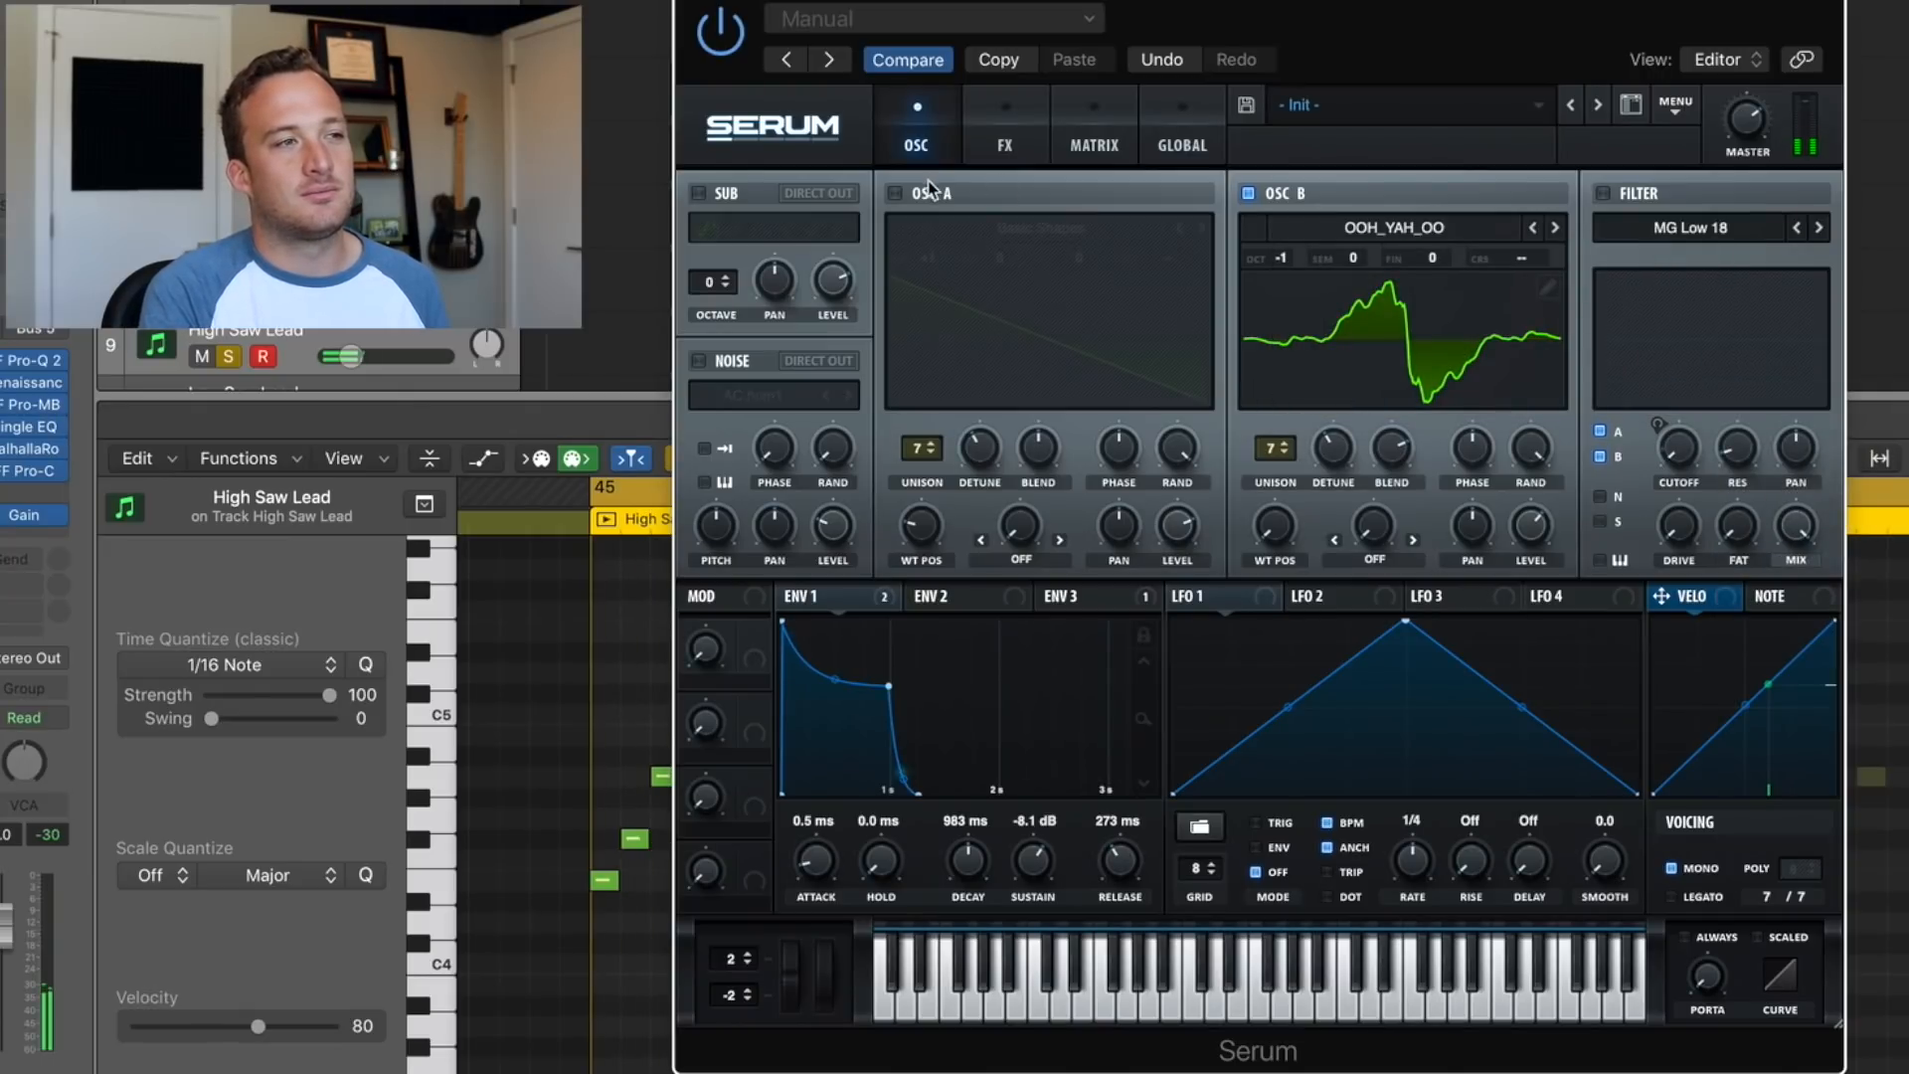
{"action": "left_click", "coordinate": [895, 195]}
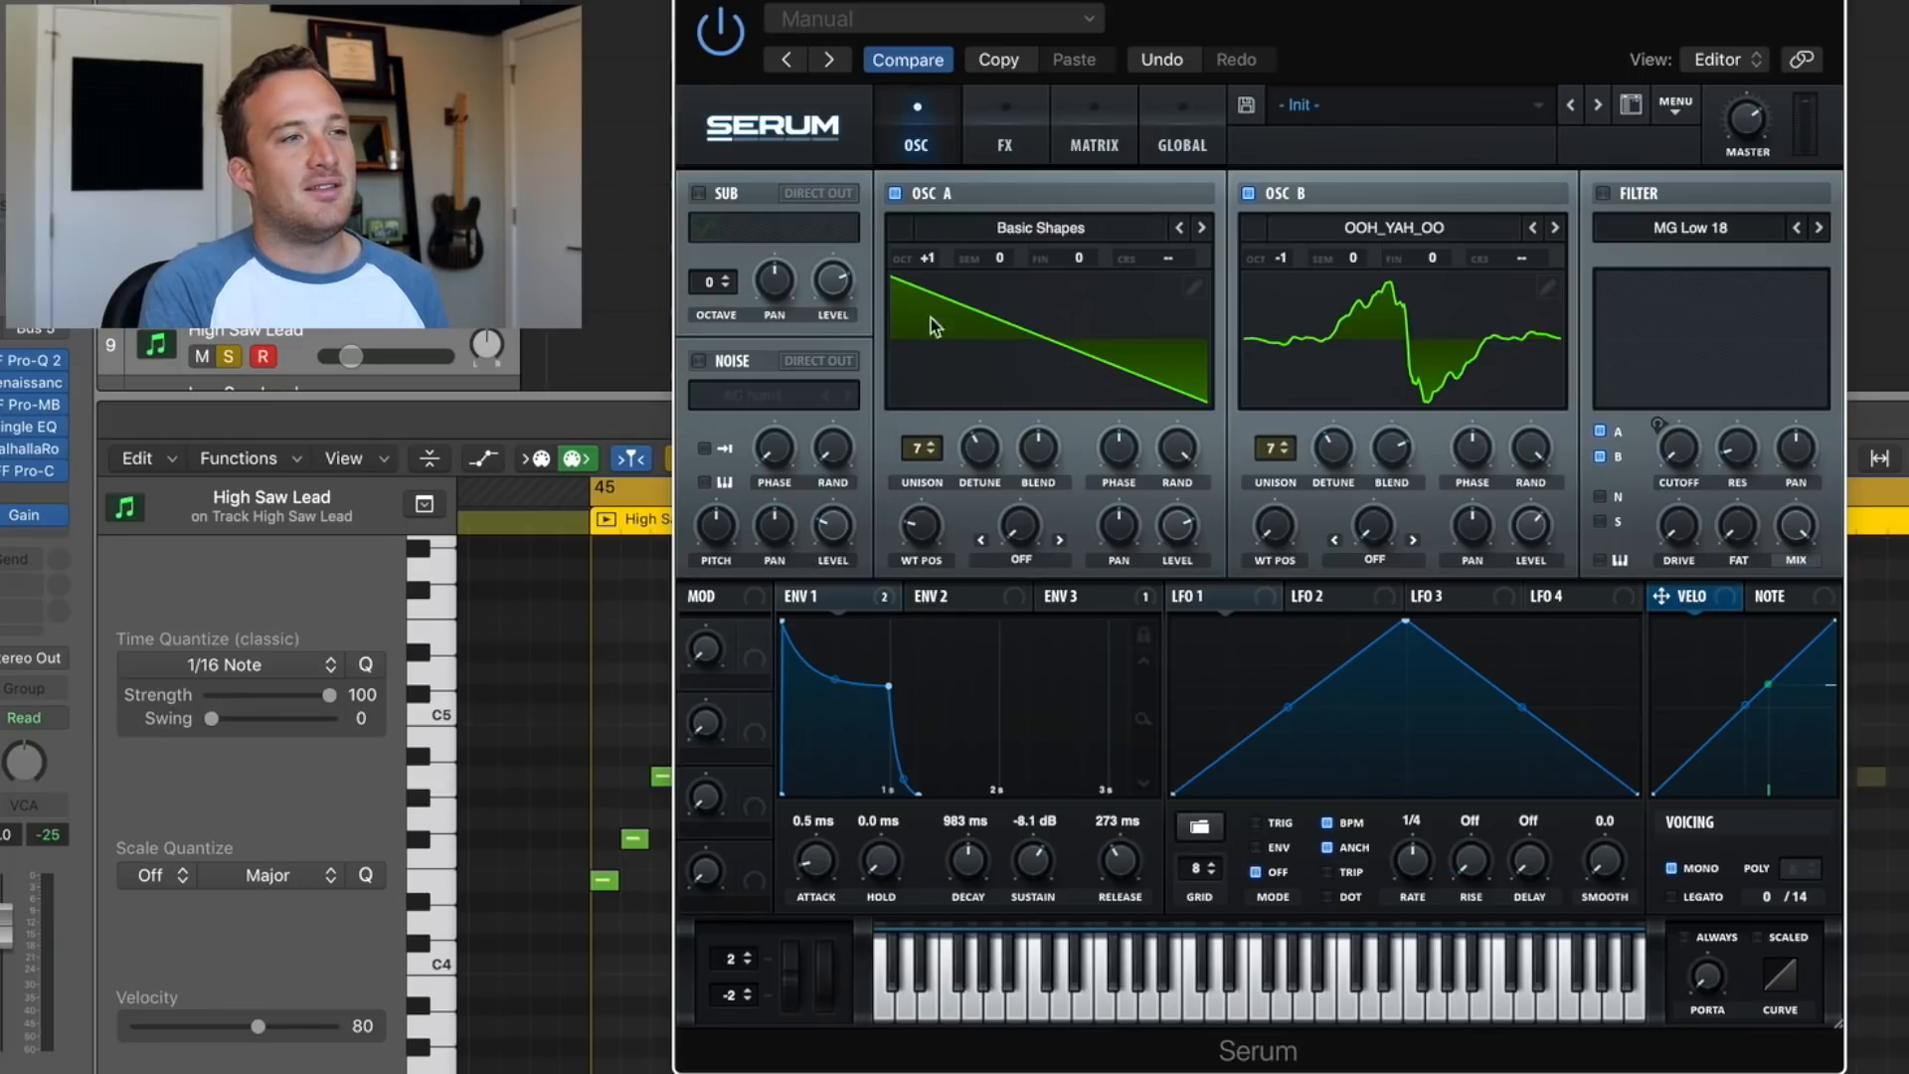
Examine the High Saw Lead's multiband compressor in Serum and the low-cut band in its FF Pro-Q 2 equalizer
{"action": "left_click", "coordinate": [999, 148]}
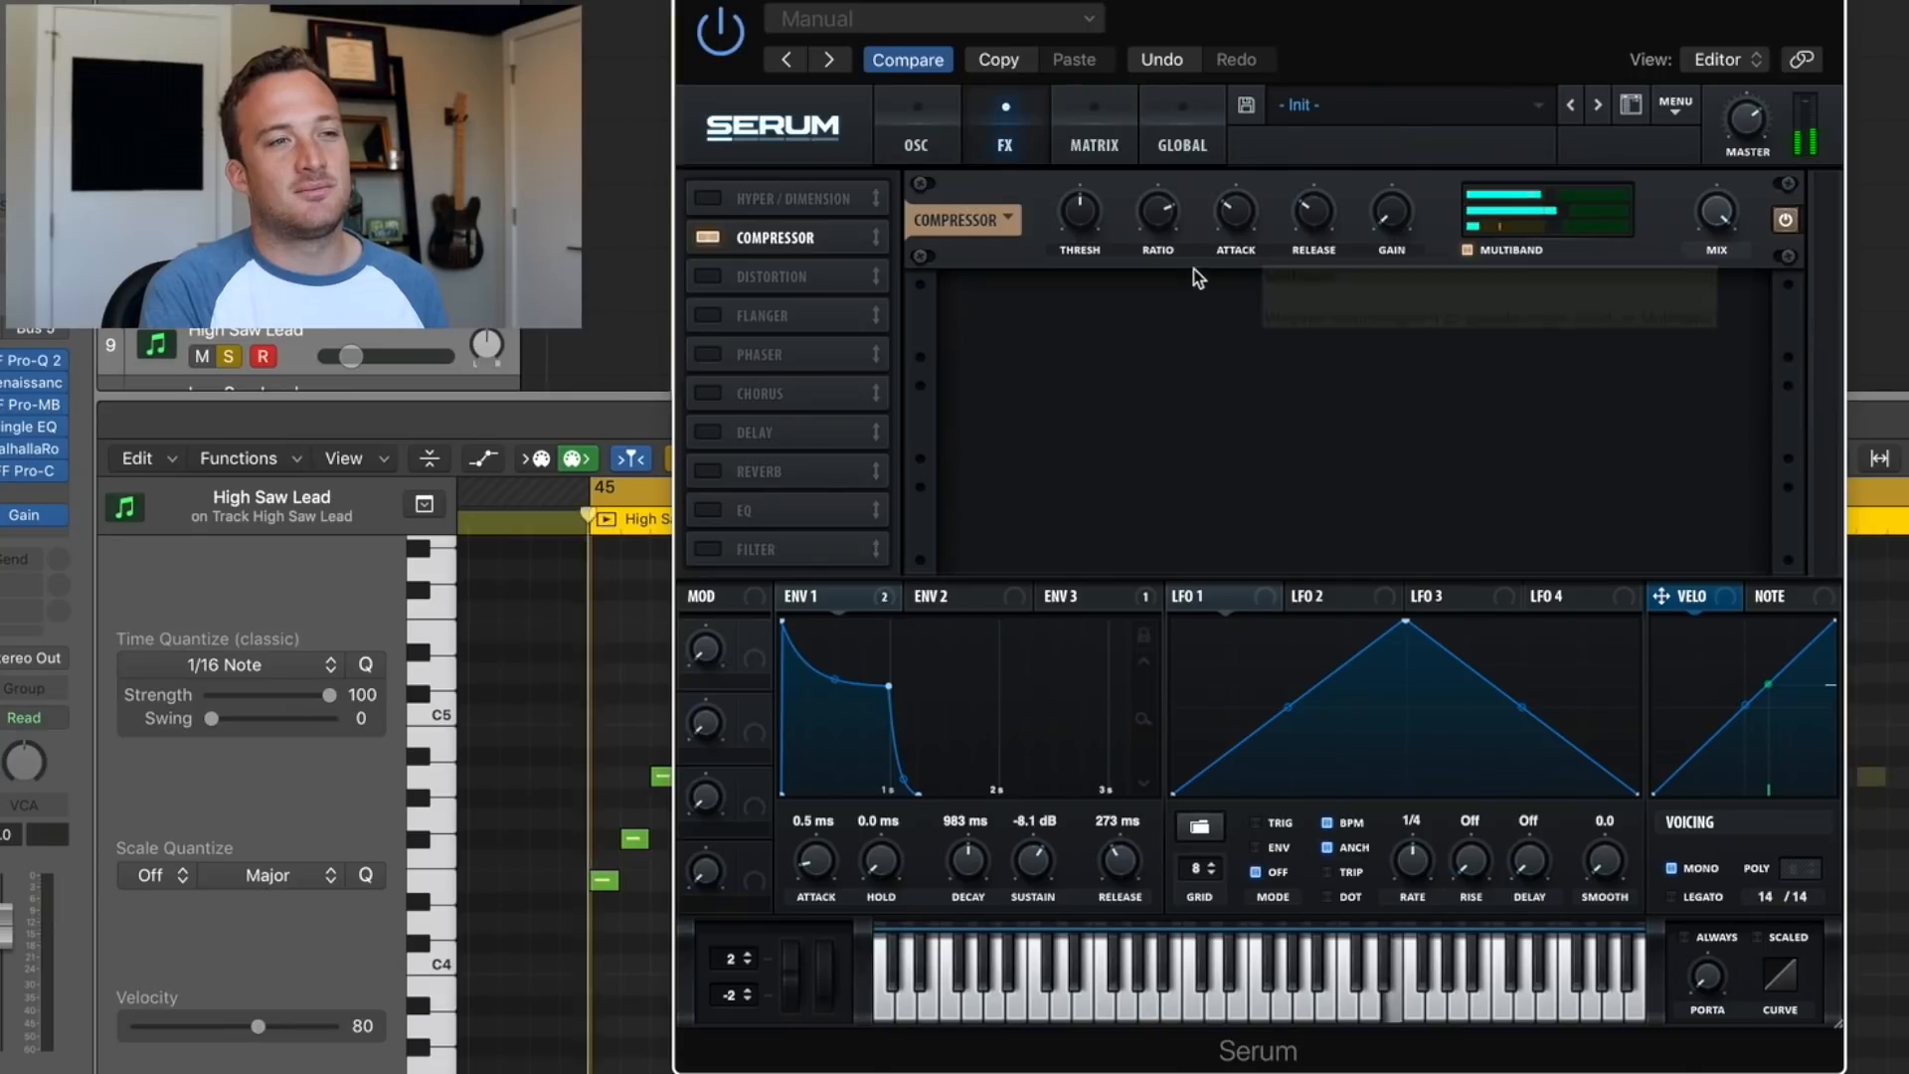
{"action": "left_click", "coordinate": [939, 134]}
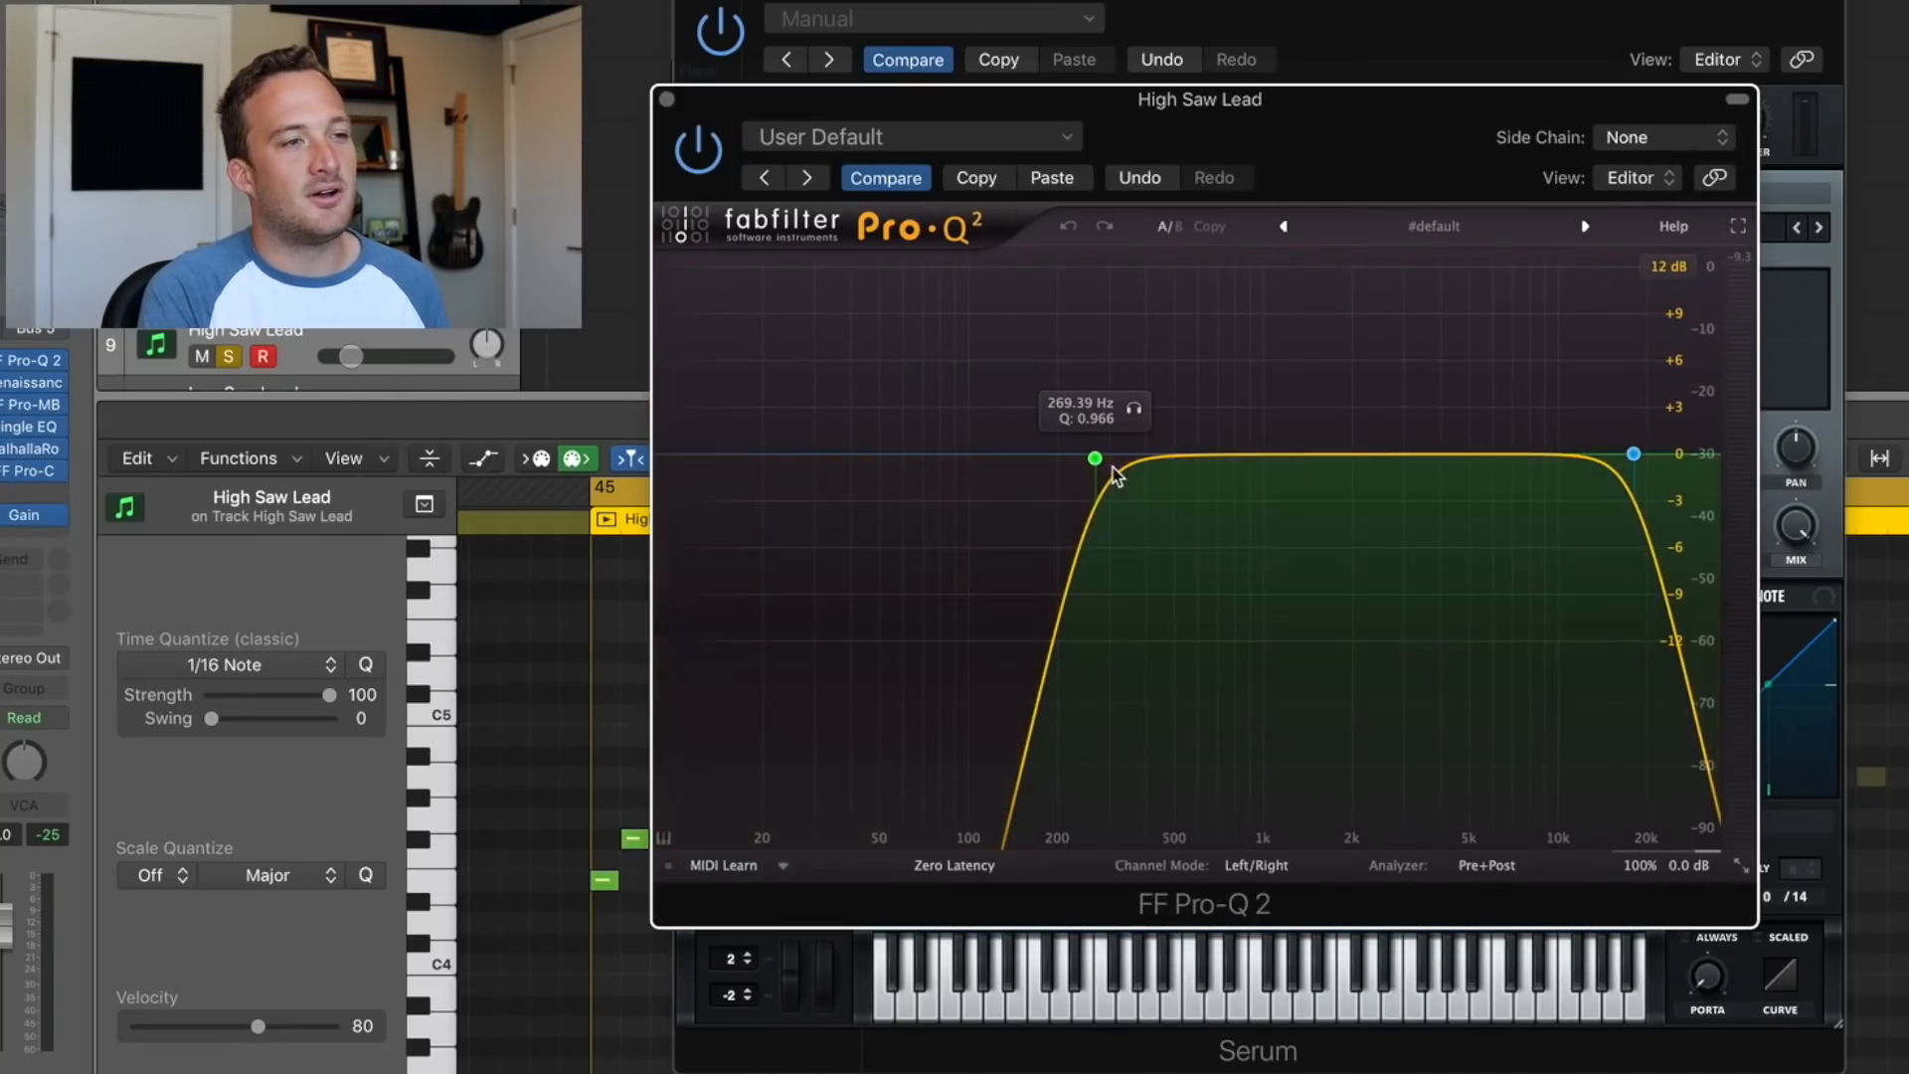
{"action": "left_click", "coordinate": [1095, 457]}
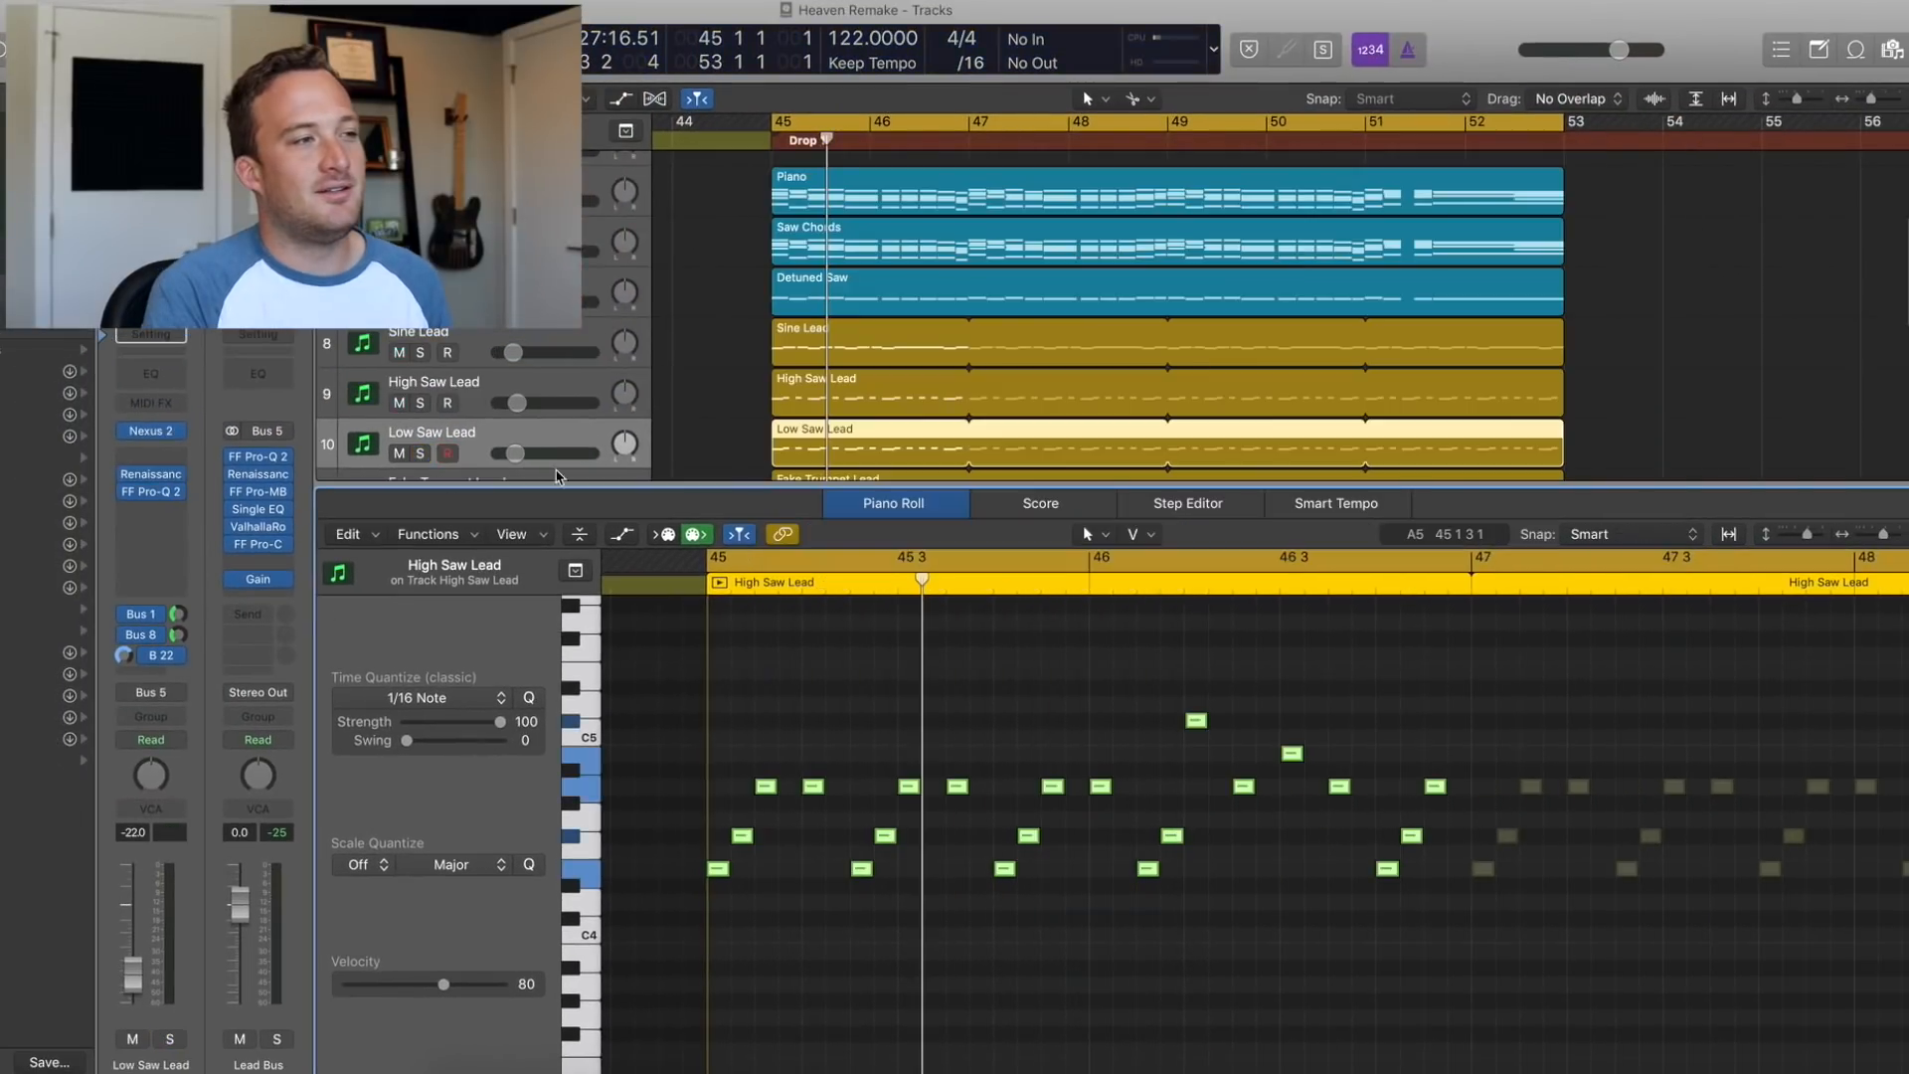
Solo the Low Saw Lead track and play back its part in the drop
{"action": "left_click", "coordinate": [421, 453]}
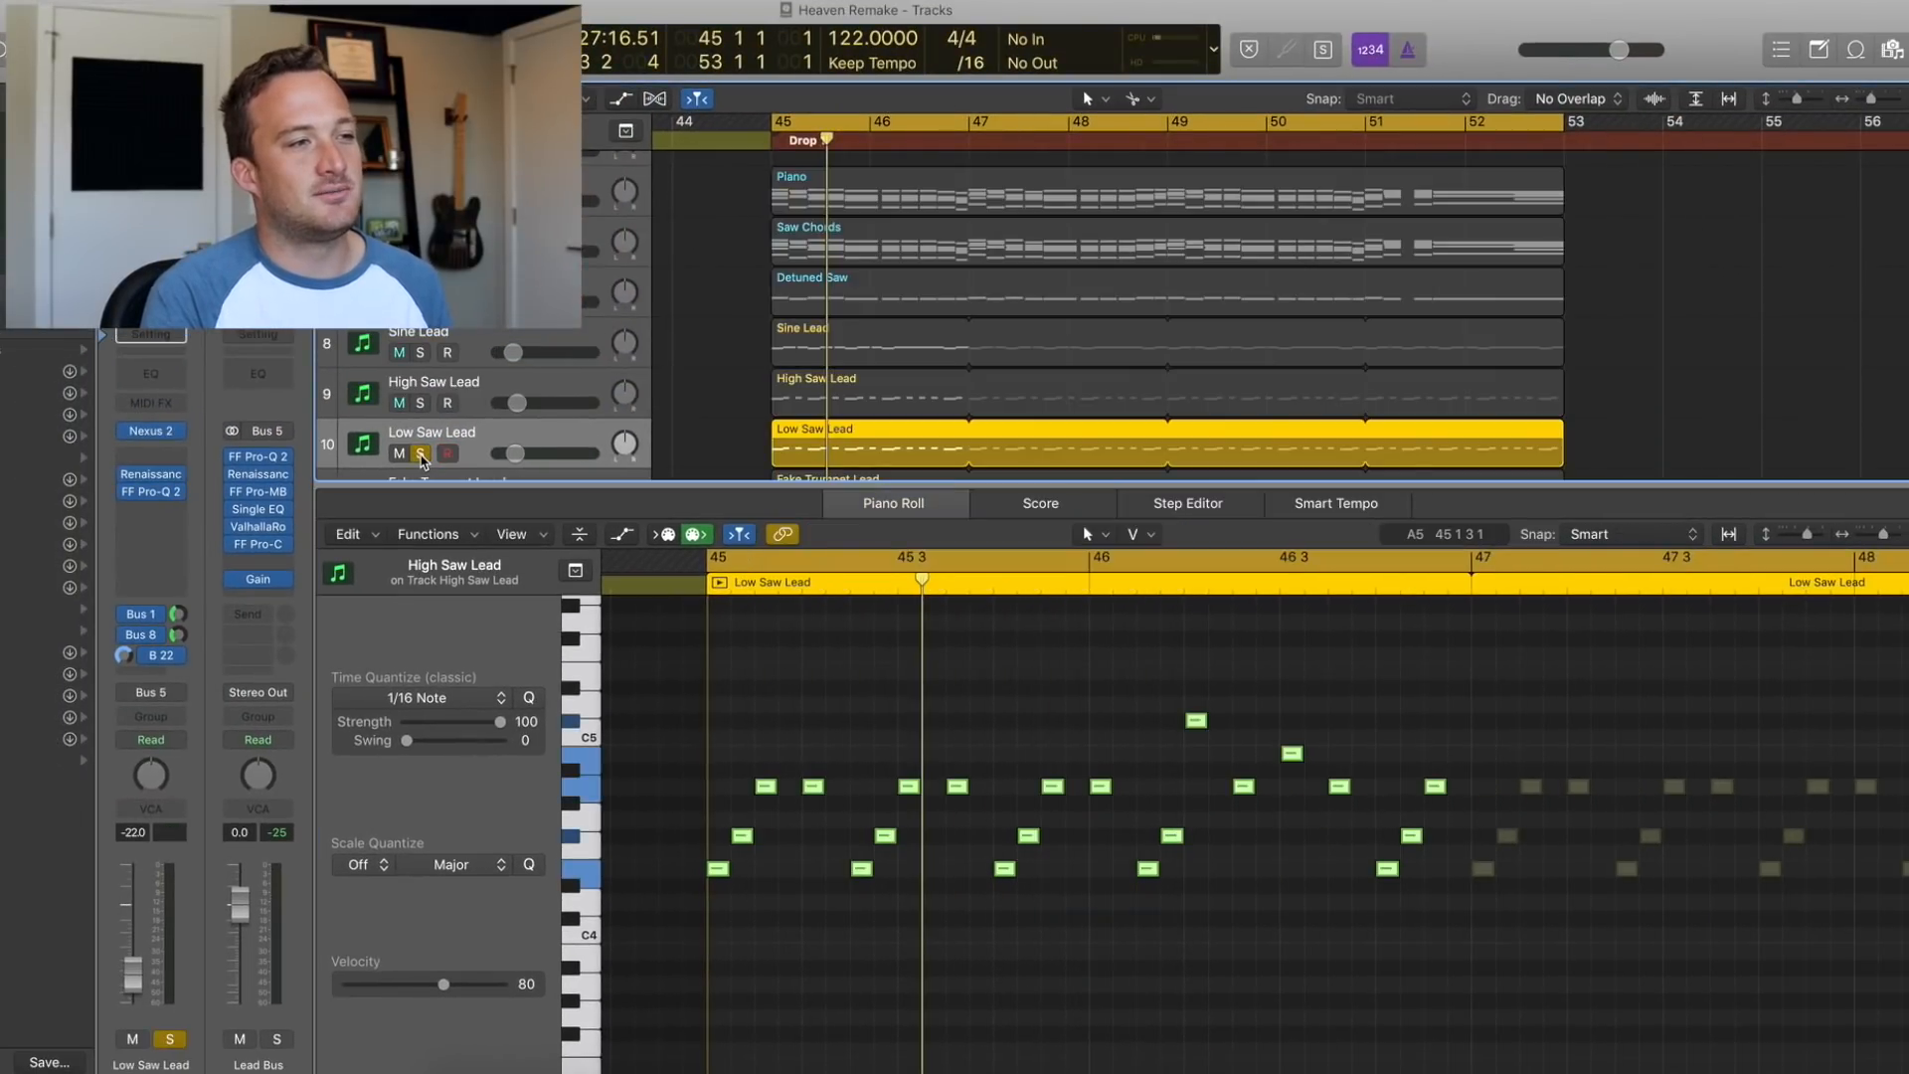
{"action": "key", "text": "space"}
{"action": "key", "text": "space"}
Examine the Low Saw Lead's Nexus 2 preset and modulation page along with its Renaissance Axx compressor, and close the plug-in windows
{"action": "left_click", "coordinate": [151, 430]}
{"action": "key", "text": "Return"}
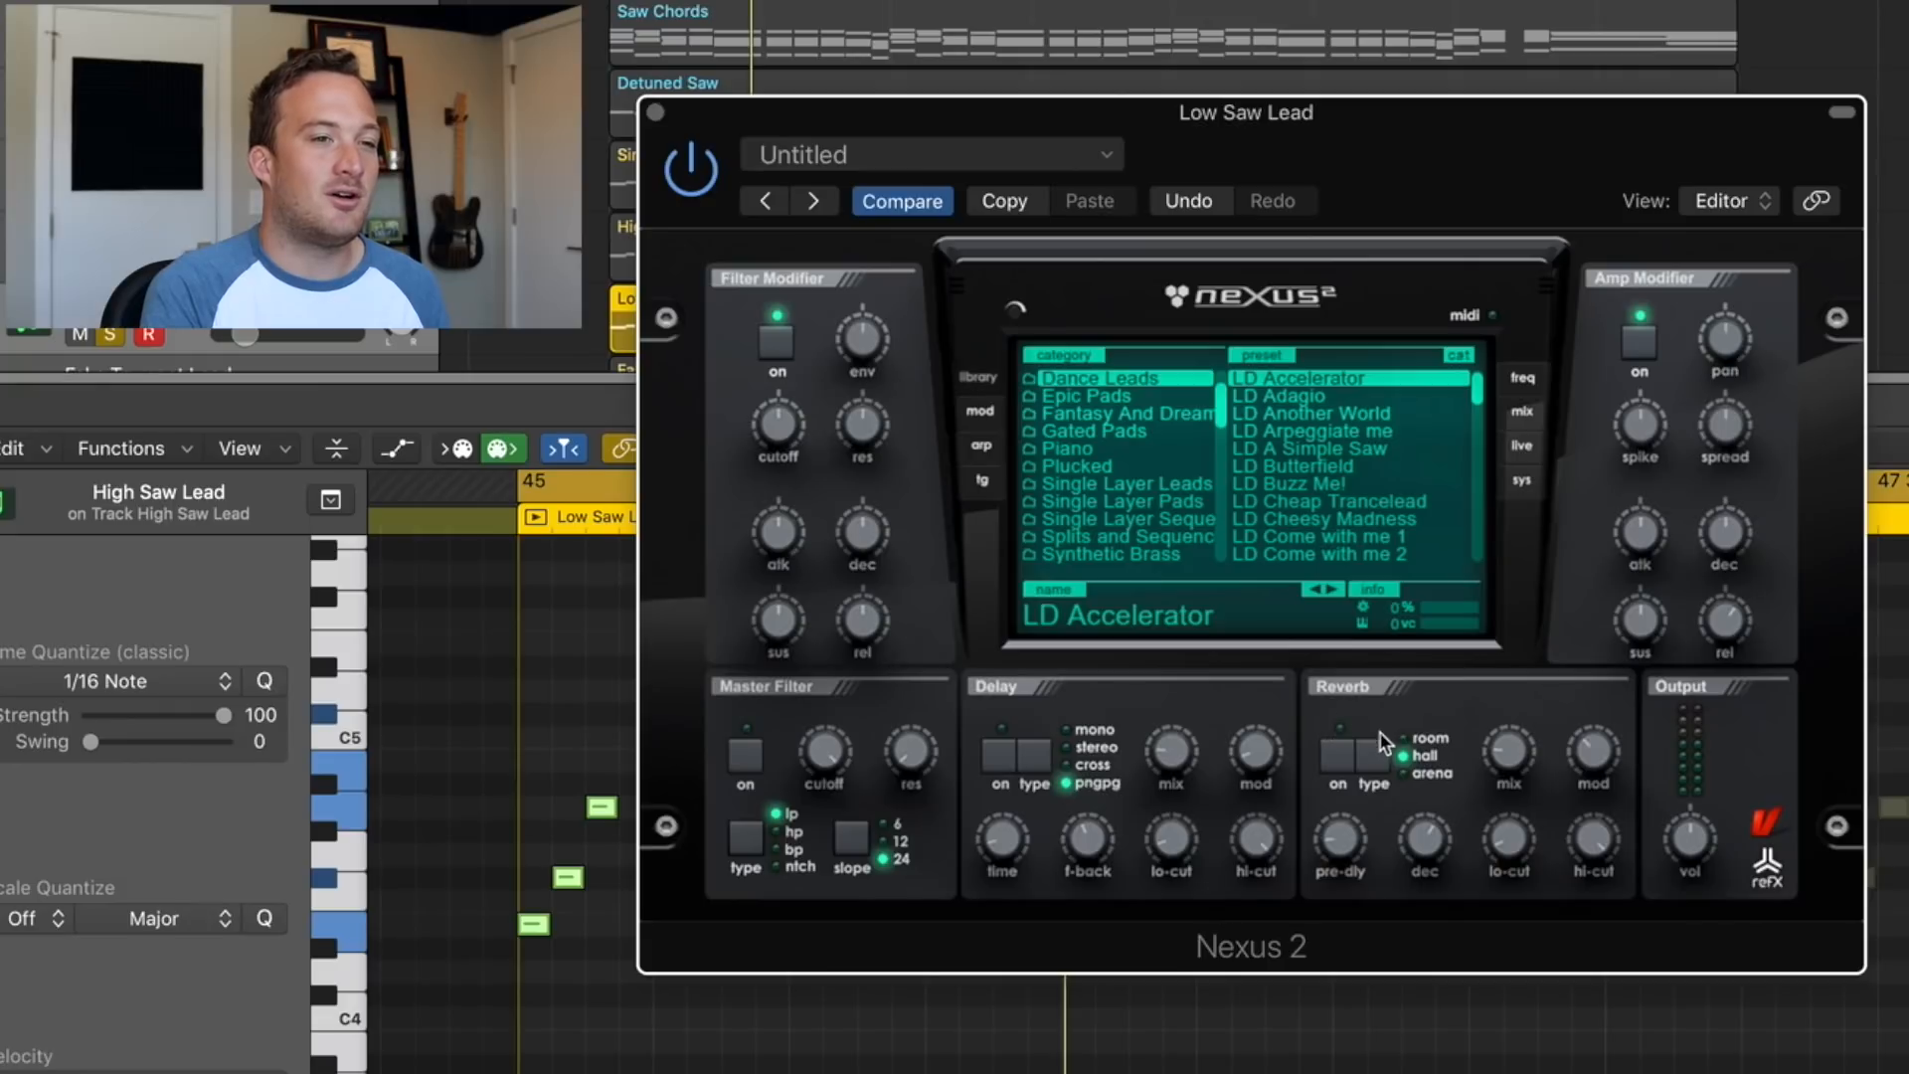
{"action": "left_click", "coordinate": [1714, 627]}
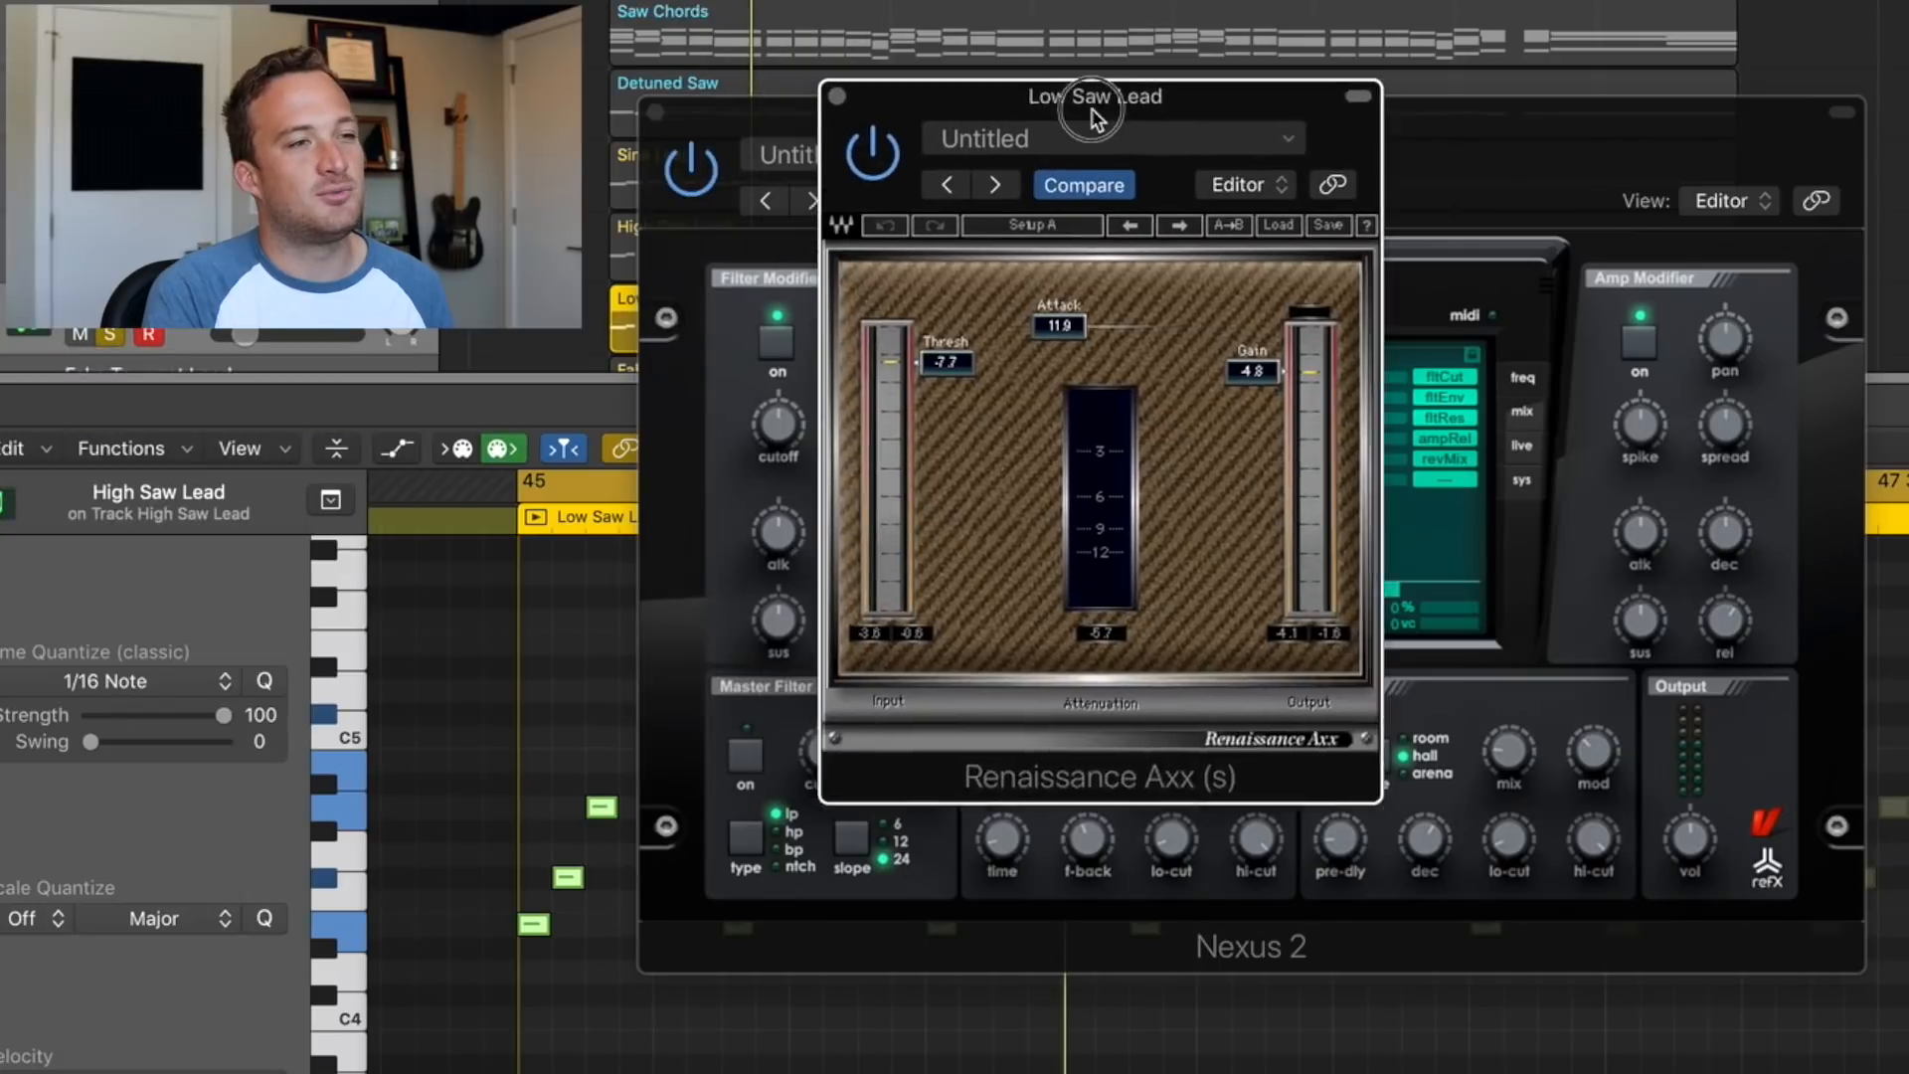
{"action": "left_click_drag", "start_coordinate": [1095, 115], "coordinate": [1109, 124]}
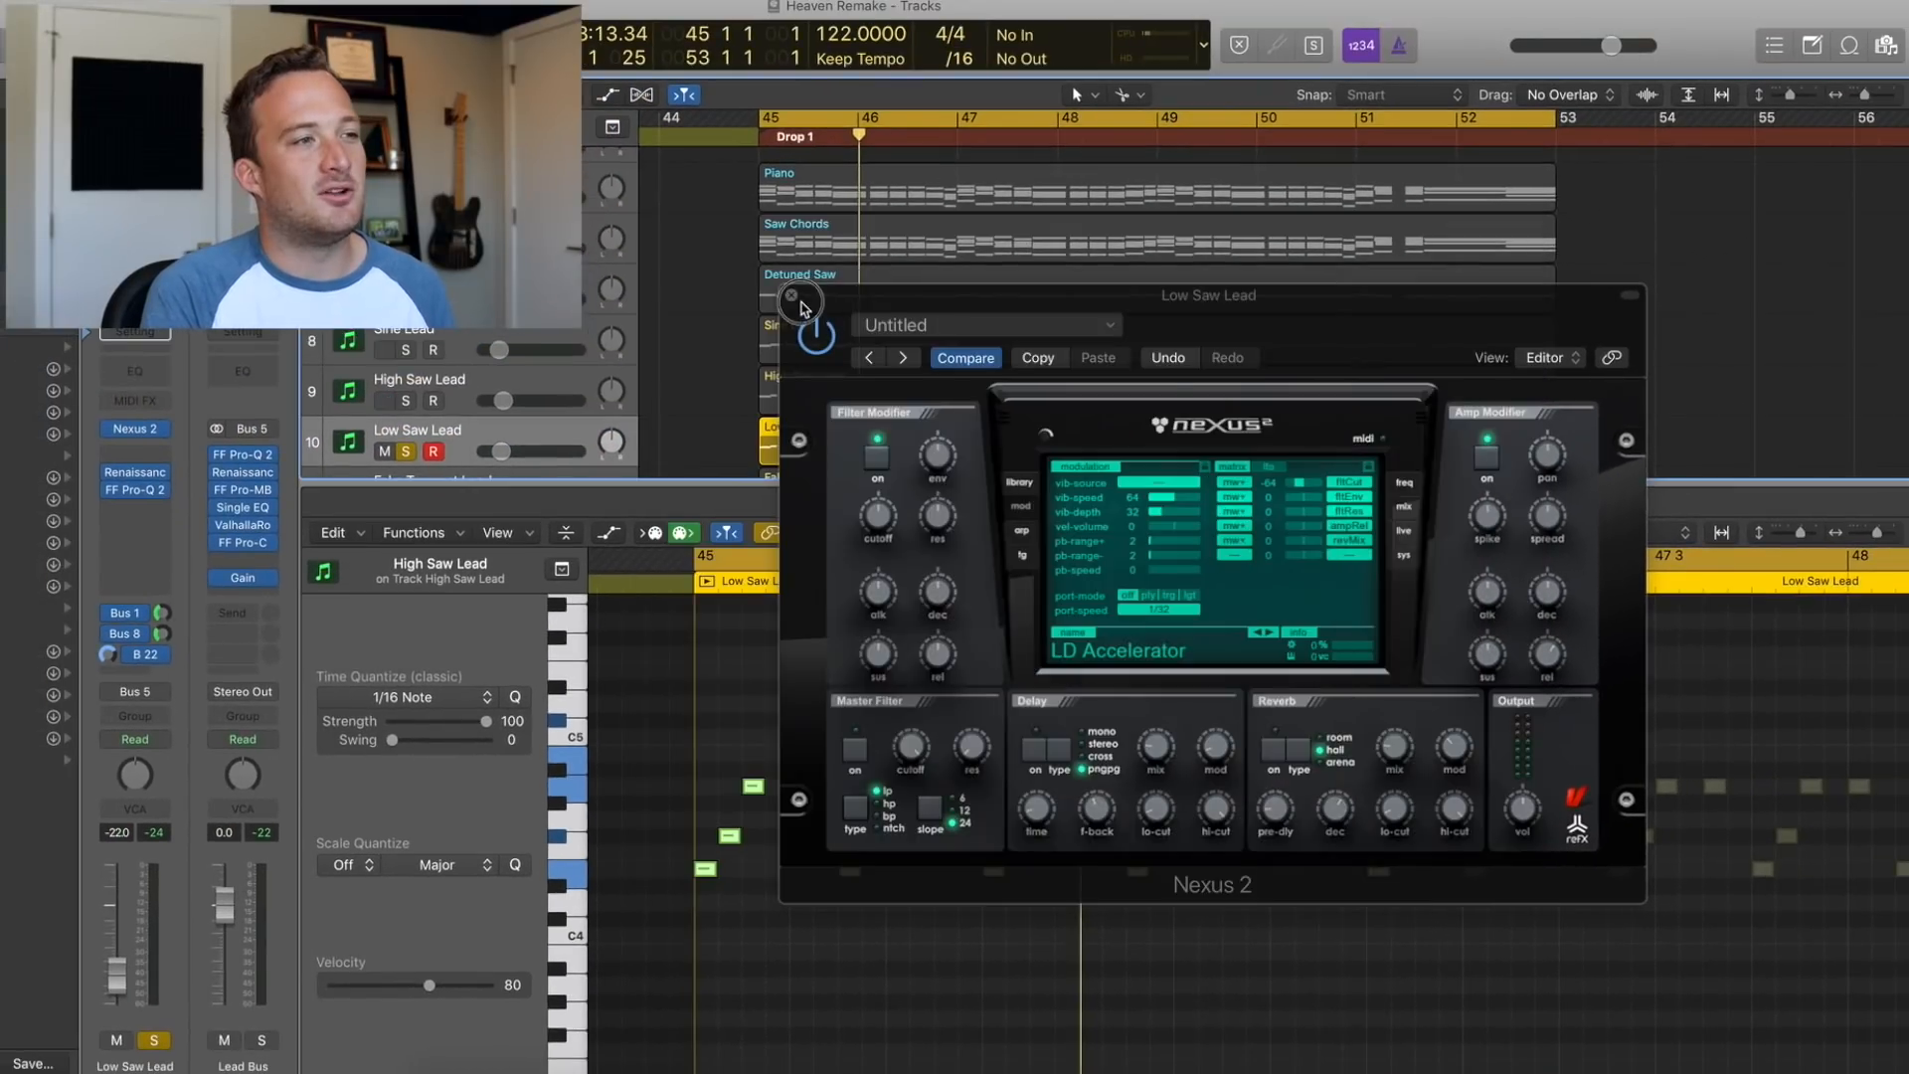
{"action": "left_click", "coordinate": [791, 296]}
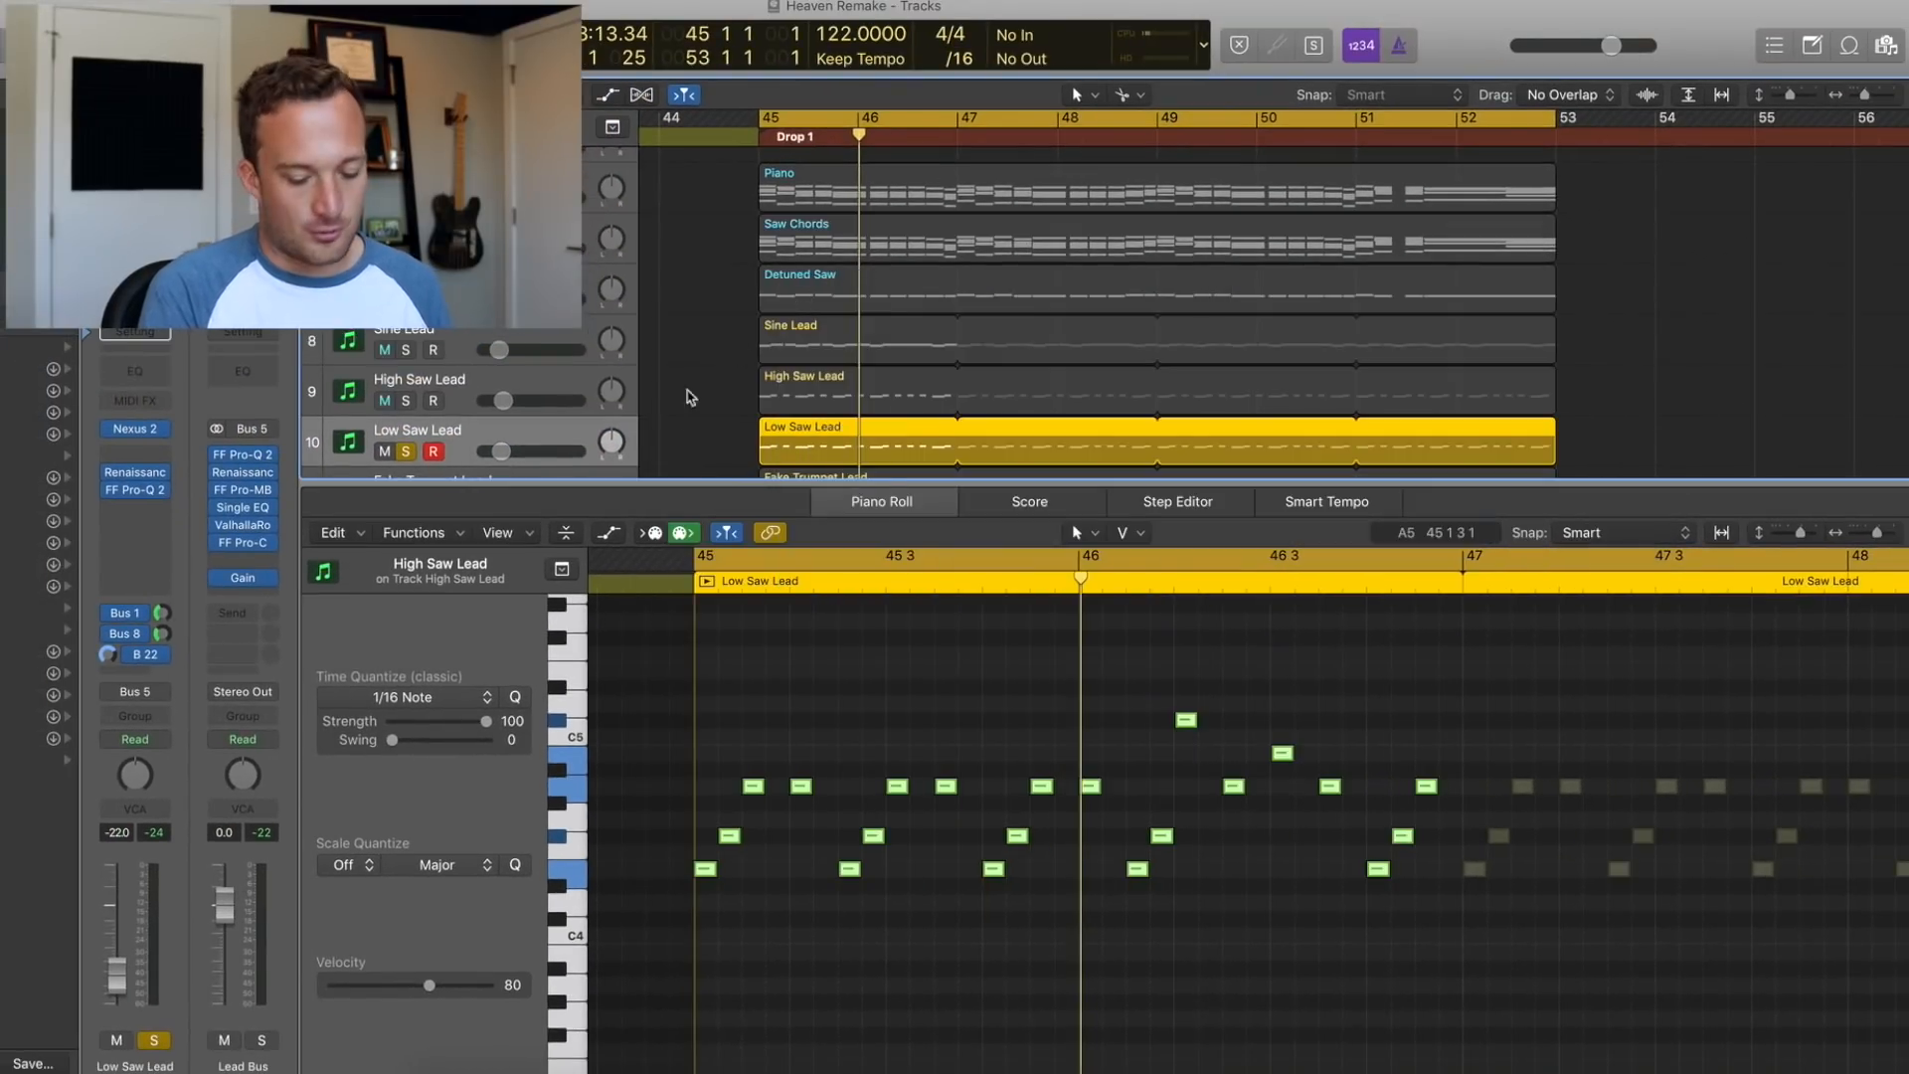
Solo and play back the Fake Trumpet Lead, and look up its preset in the Nexus 2 library
{"action": "key", "text": "e"}
{"action": "left_click", "coordinate": [407, 657]}
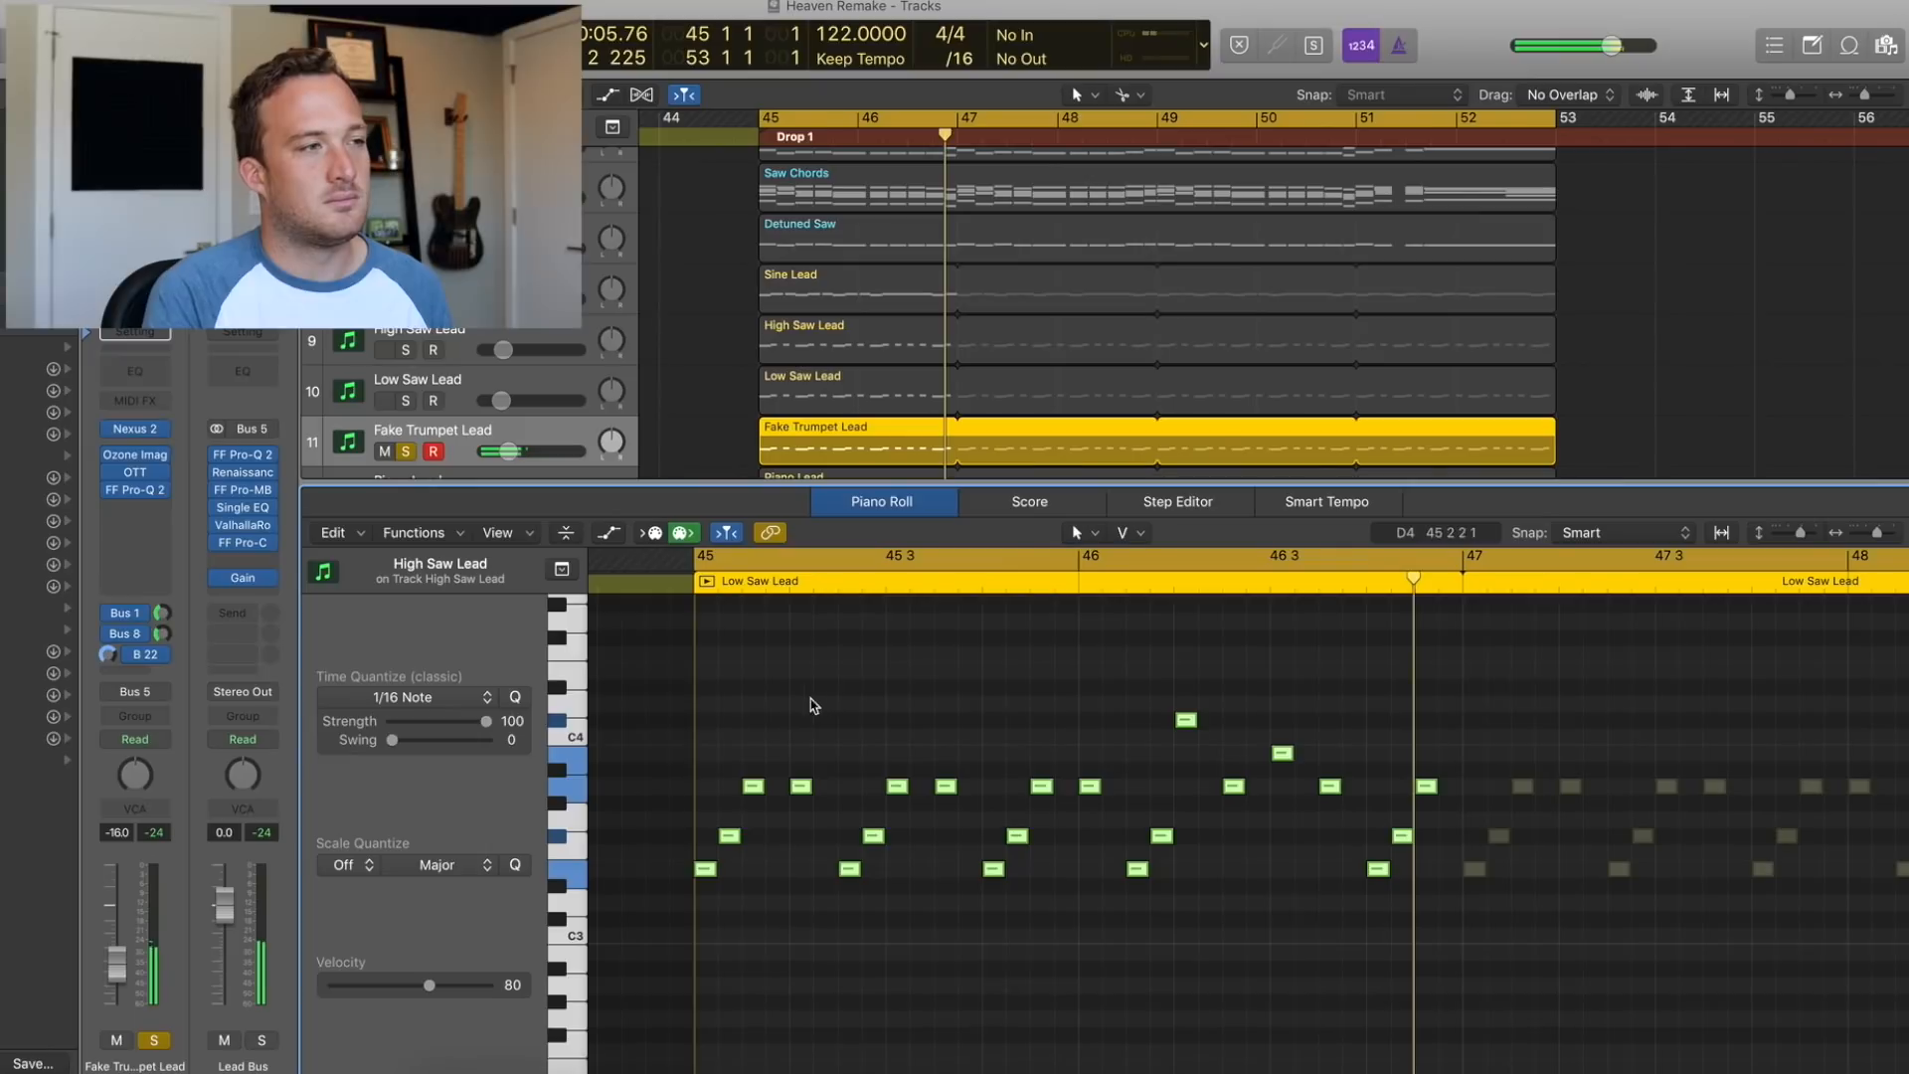
{"action": "left_click", "coordinate": [133, 433]}
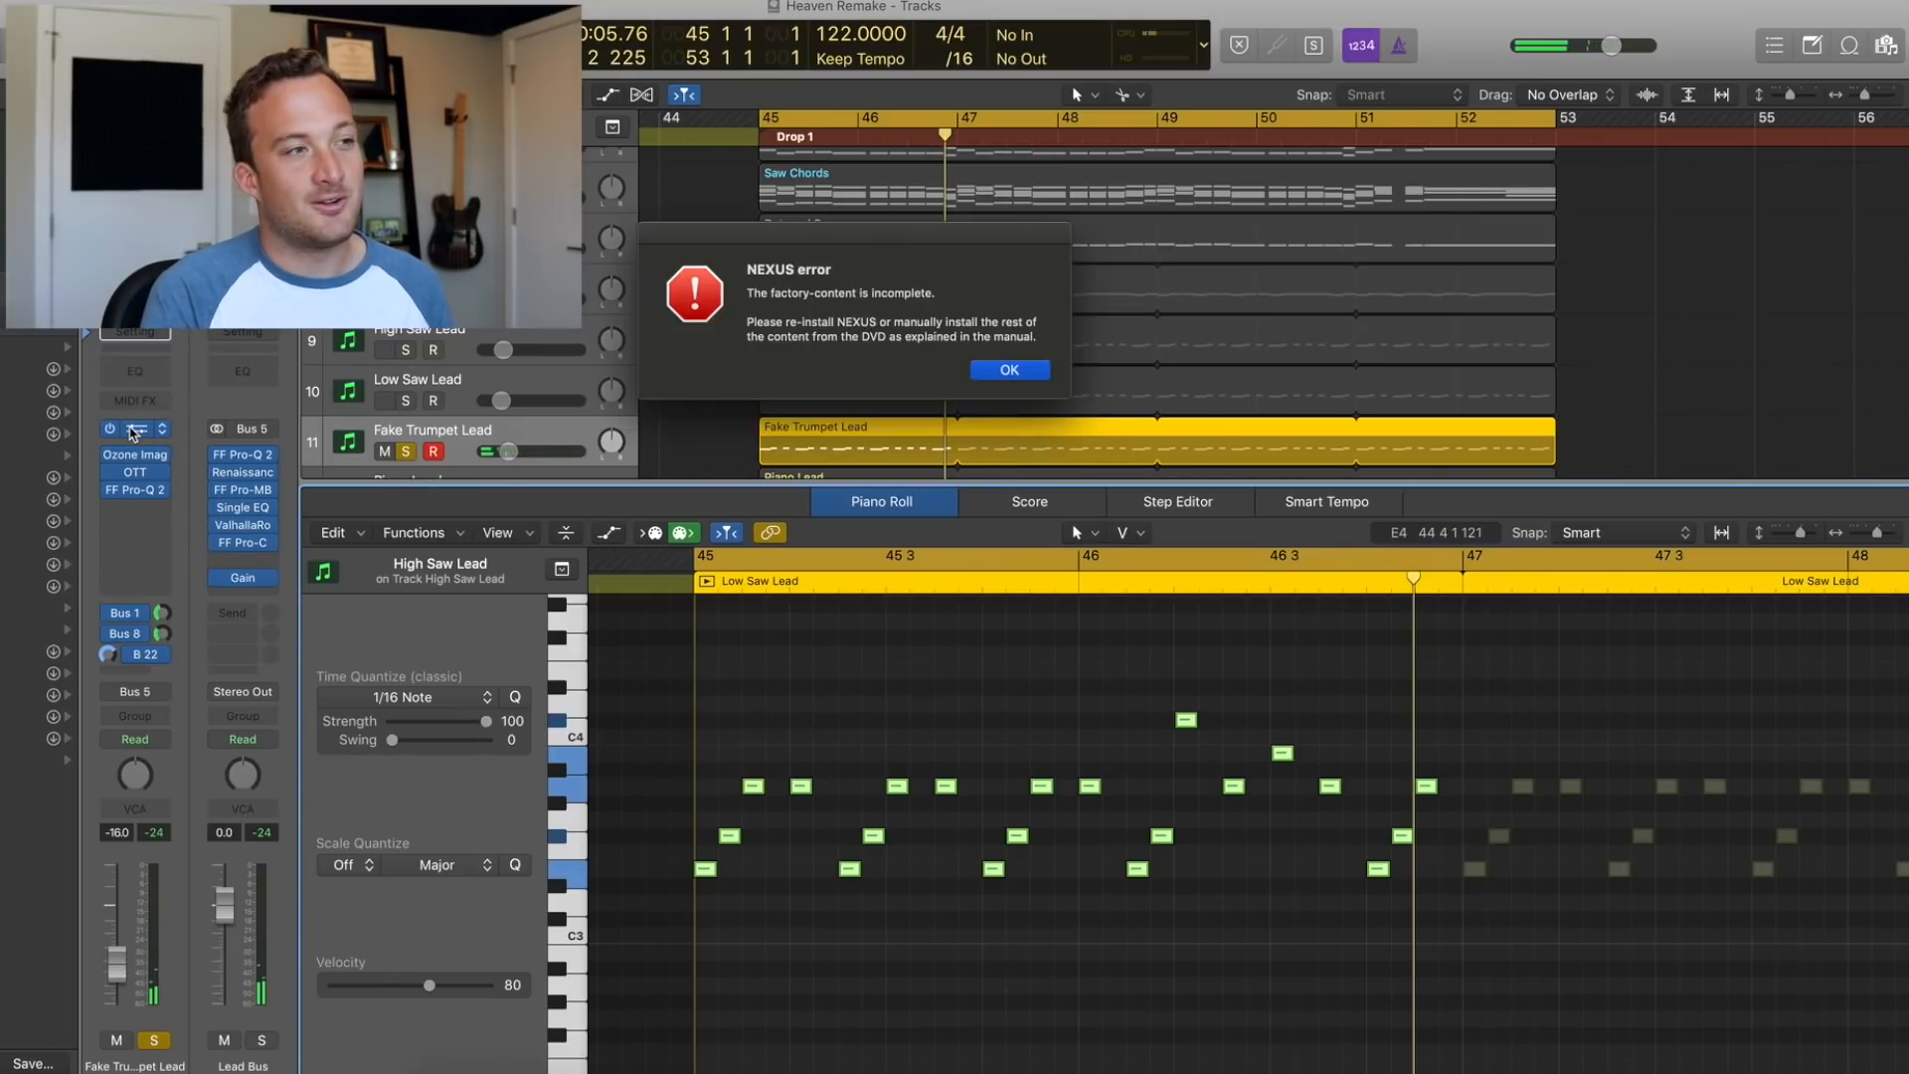
{"action": "key", "text": "Return"}
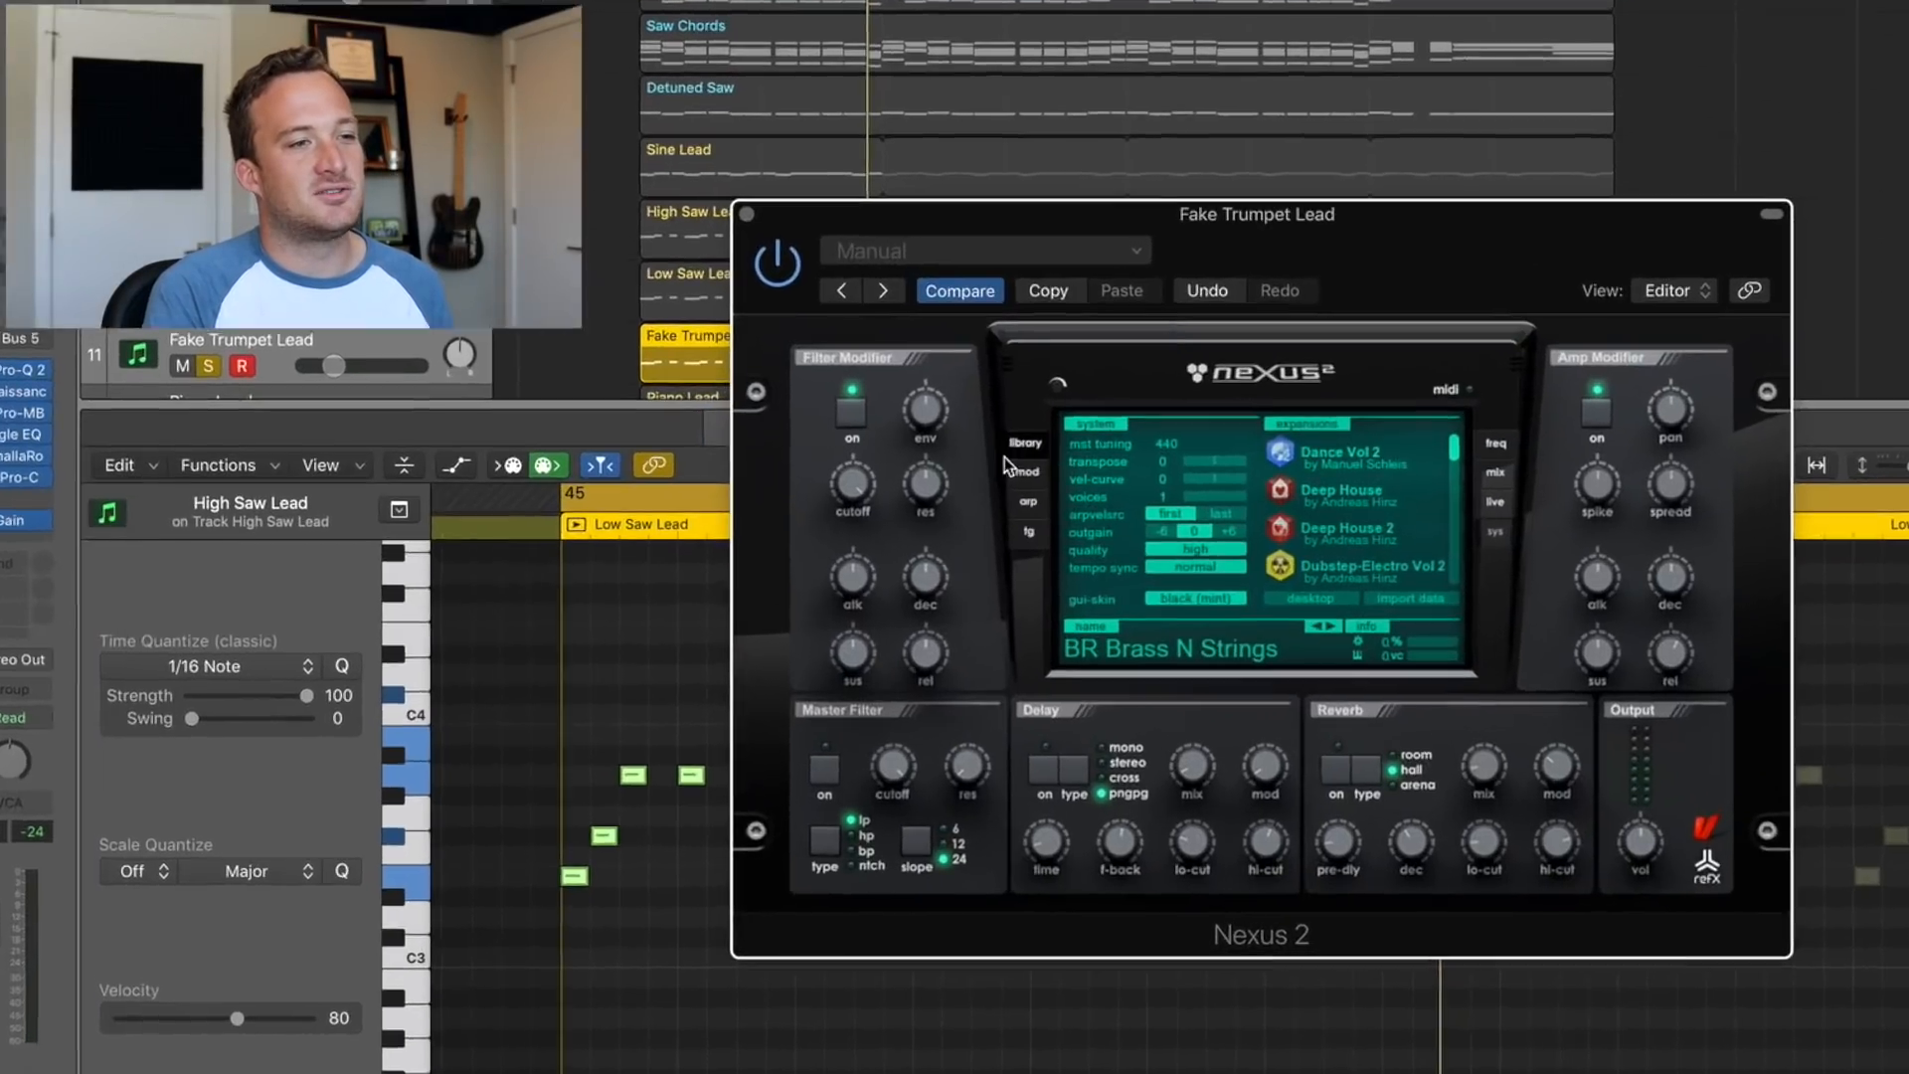
{"action": "left_click", "coordinate": [1074, 514]}
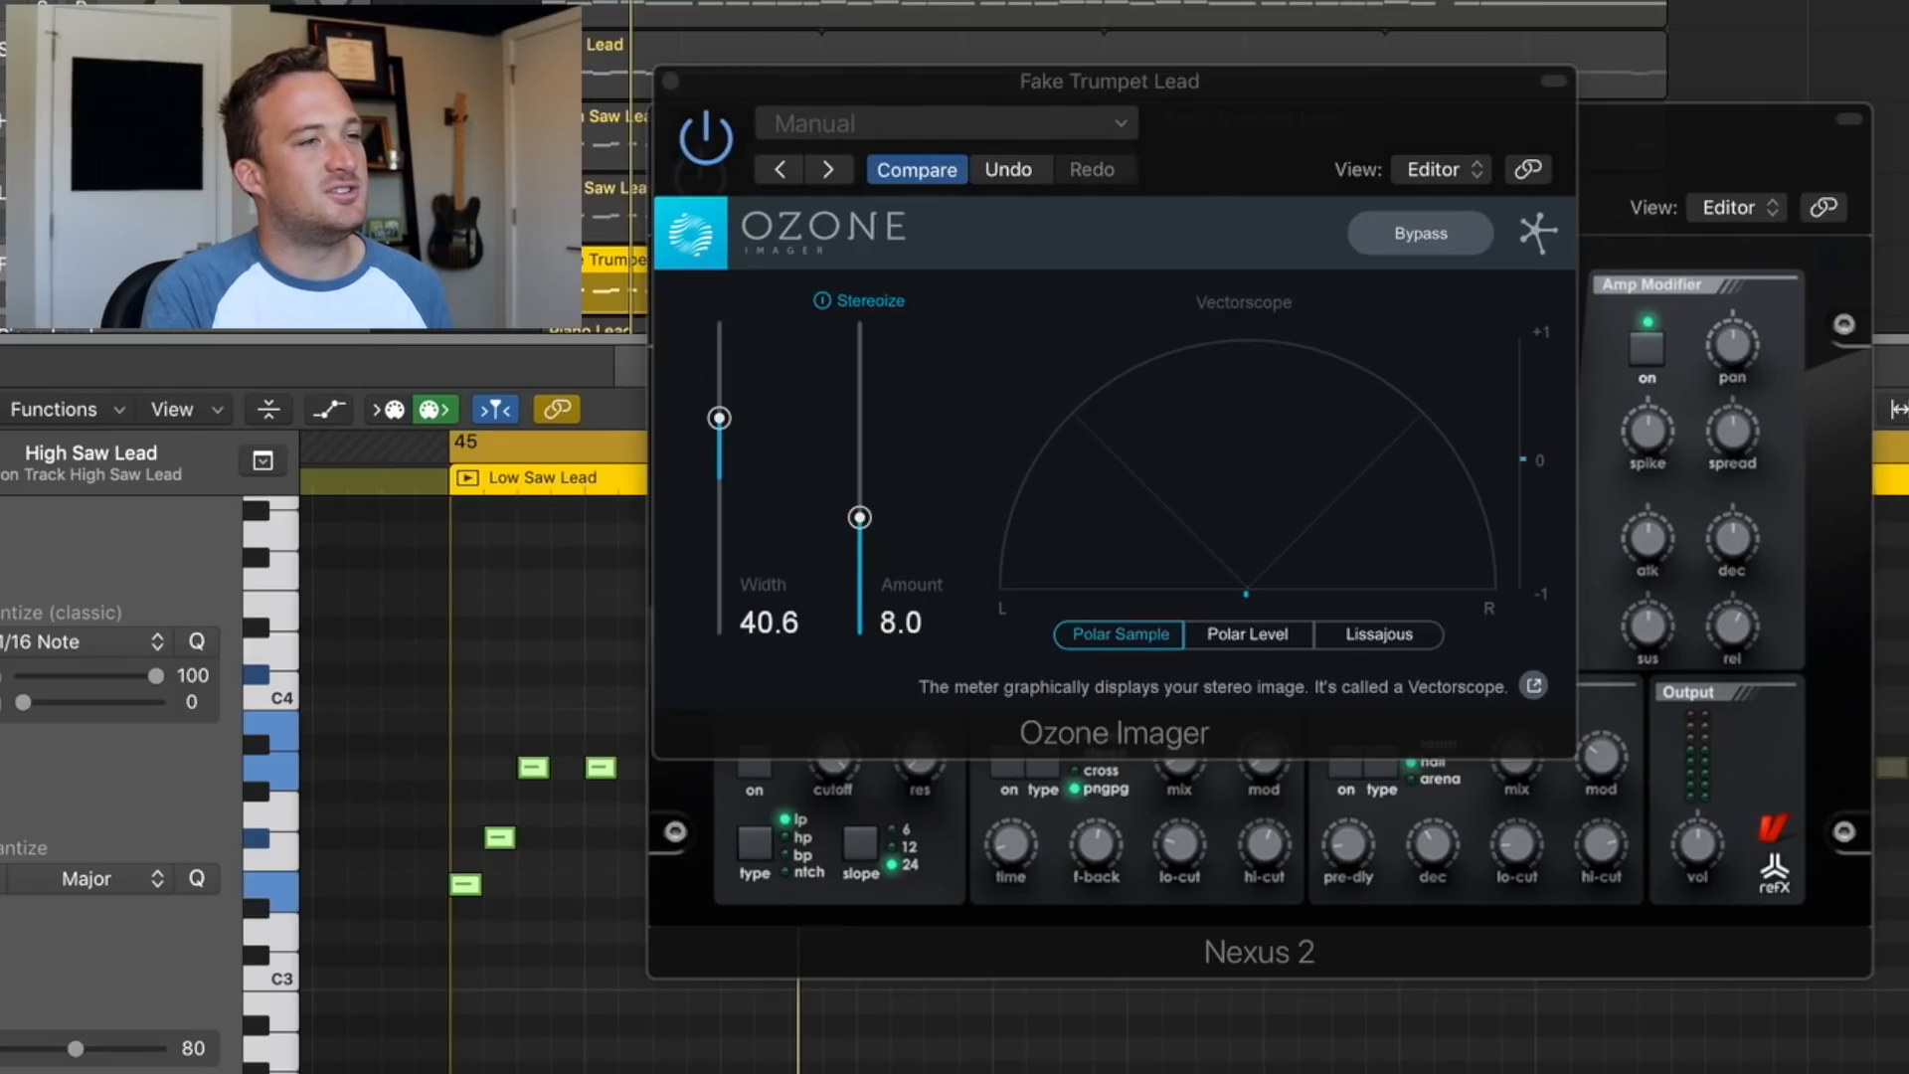
Examine the Fake Trumpet Lead's Ozone Imager and FF Pro-Q 2 equalizer, playing the track to watch the EQ spectrum
{"action": "left_click_drag", "start_coordinate": [993, 54], "coordinate": [1129, 119]}
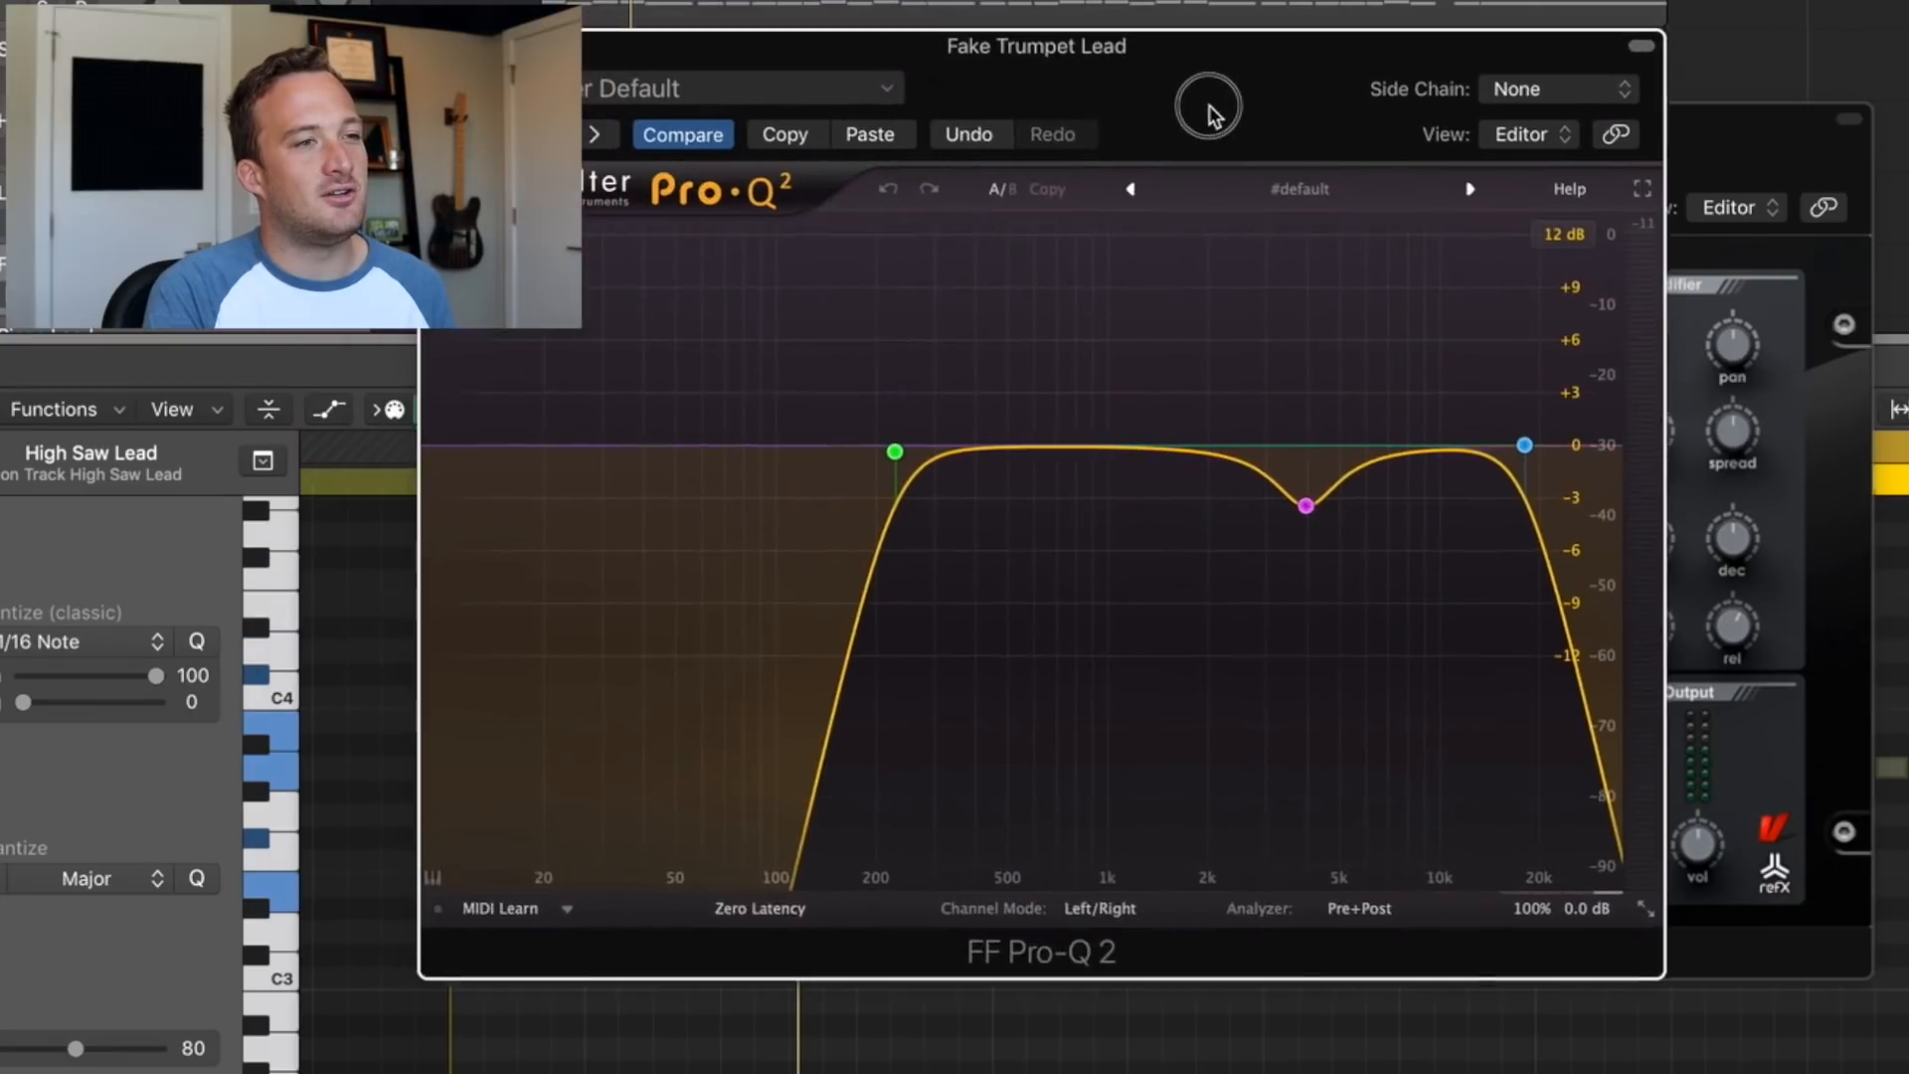
{"action": "left_click_drag", "start_coordinate": [1202, 102], "coordinate": [1294, 129]}
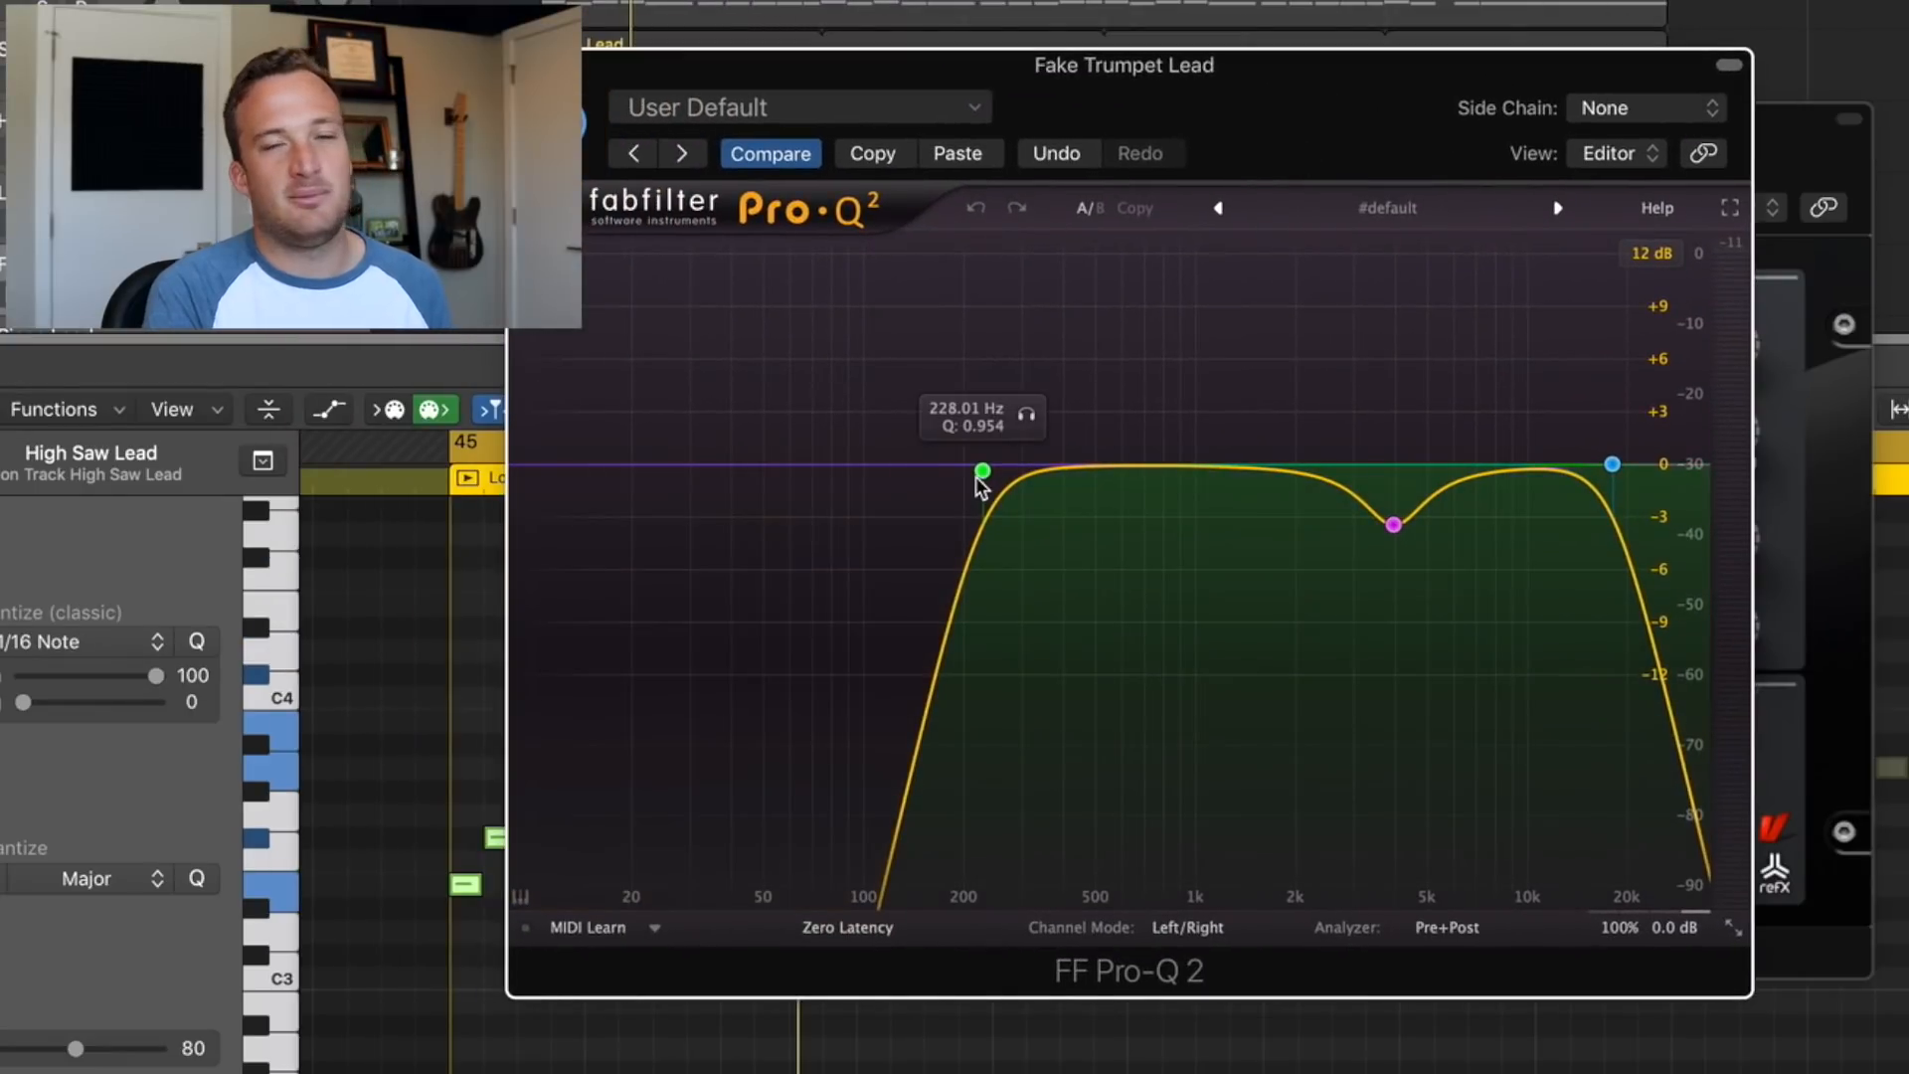
{"action": "key", "text": "space"}
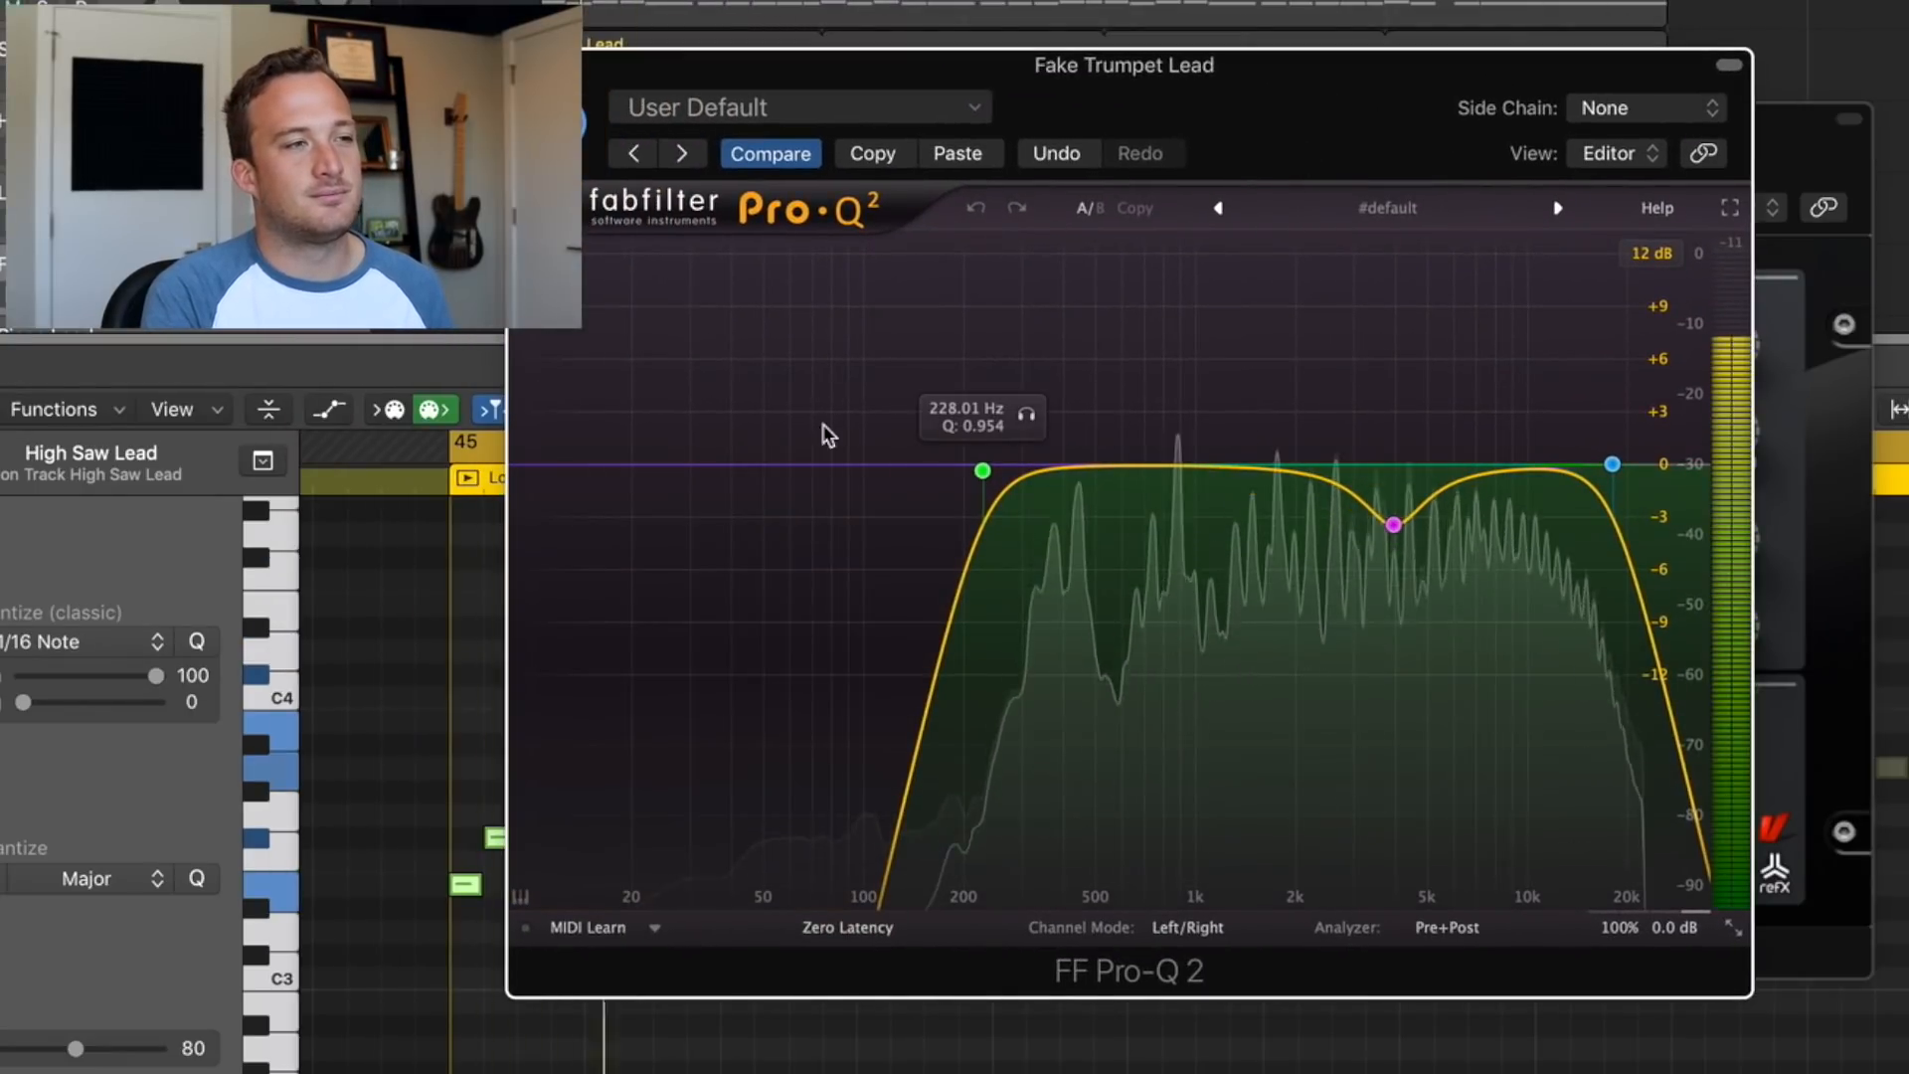
{"action": "left_click", "coordinate": [755, 291]}
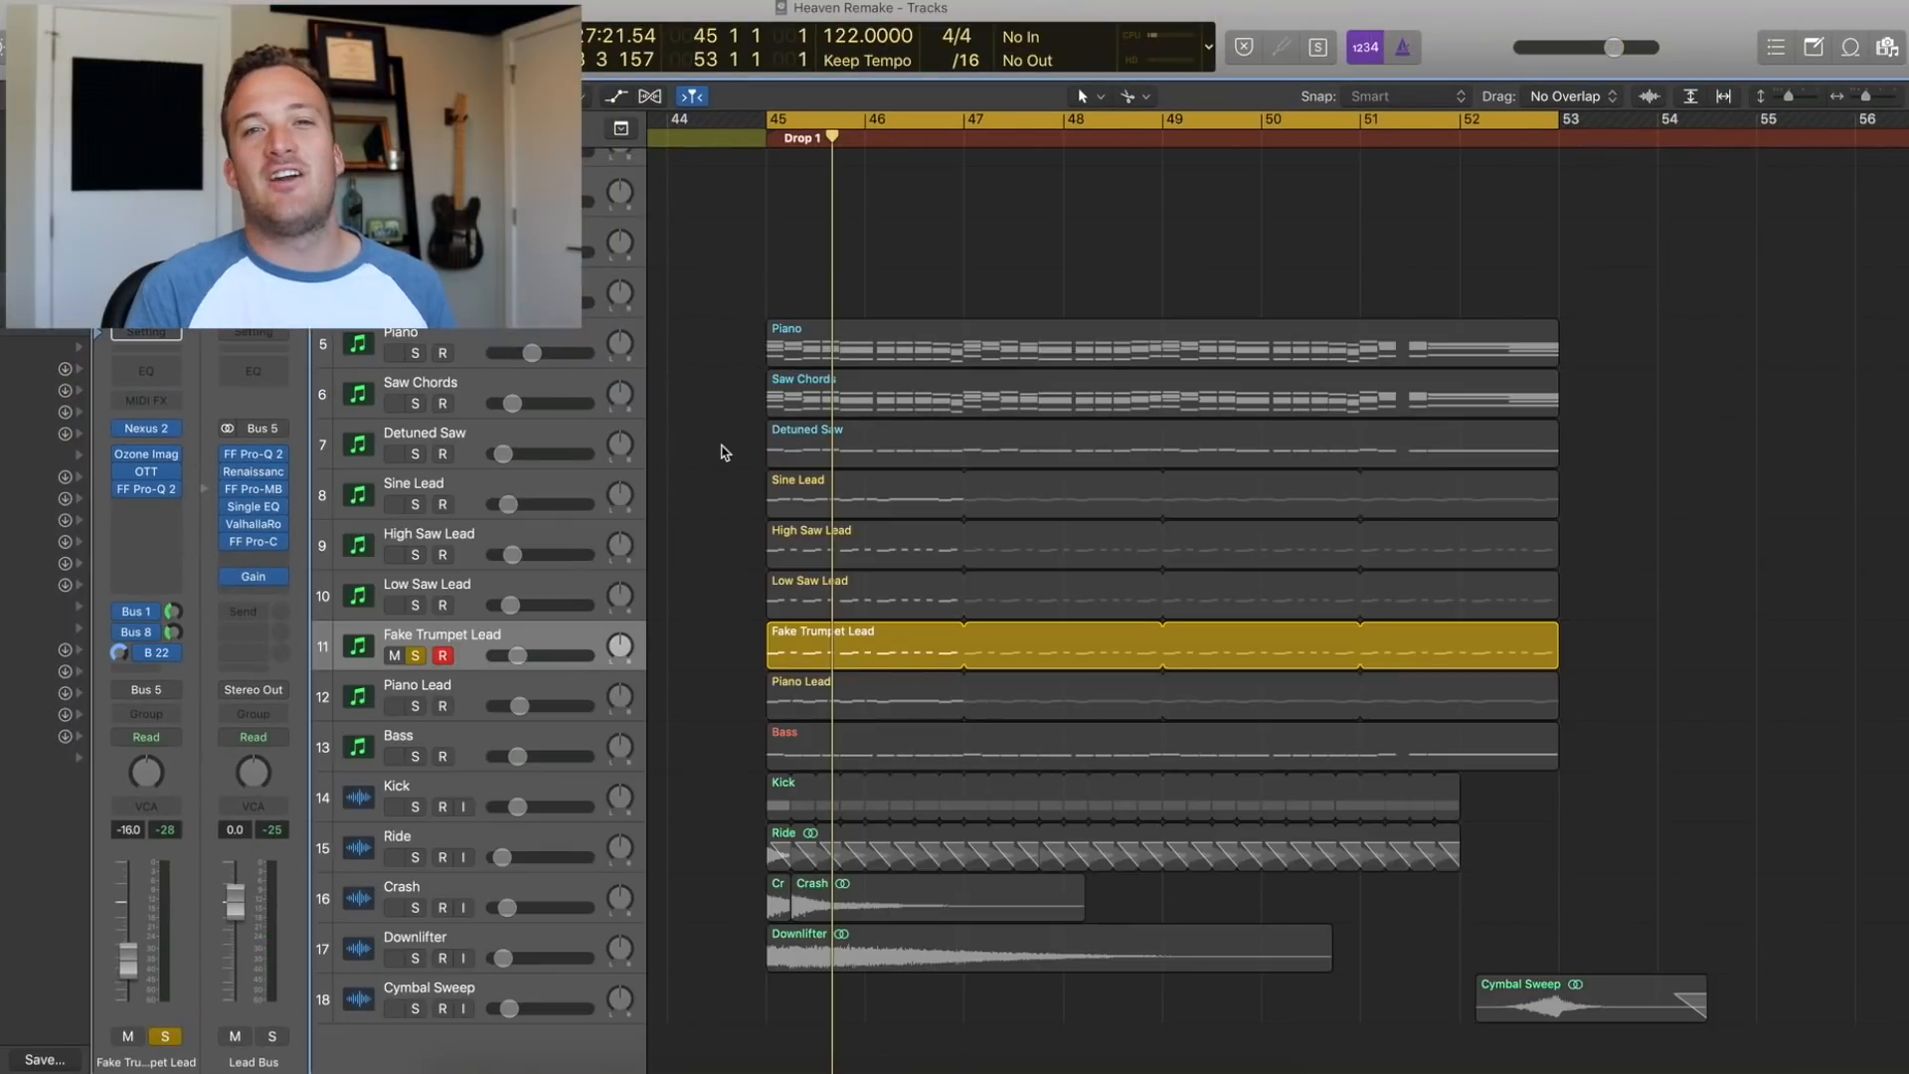
Switch the solo from the Fake Trumpet Lead to the Piano Lead, show its notes in the Piano Roll and play it back
{"action": "left_click", "coordinate": [410, 657]}
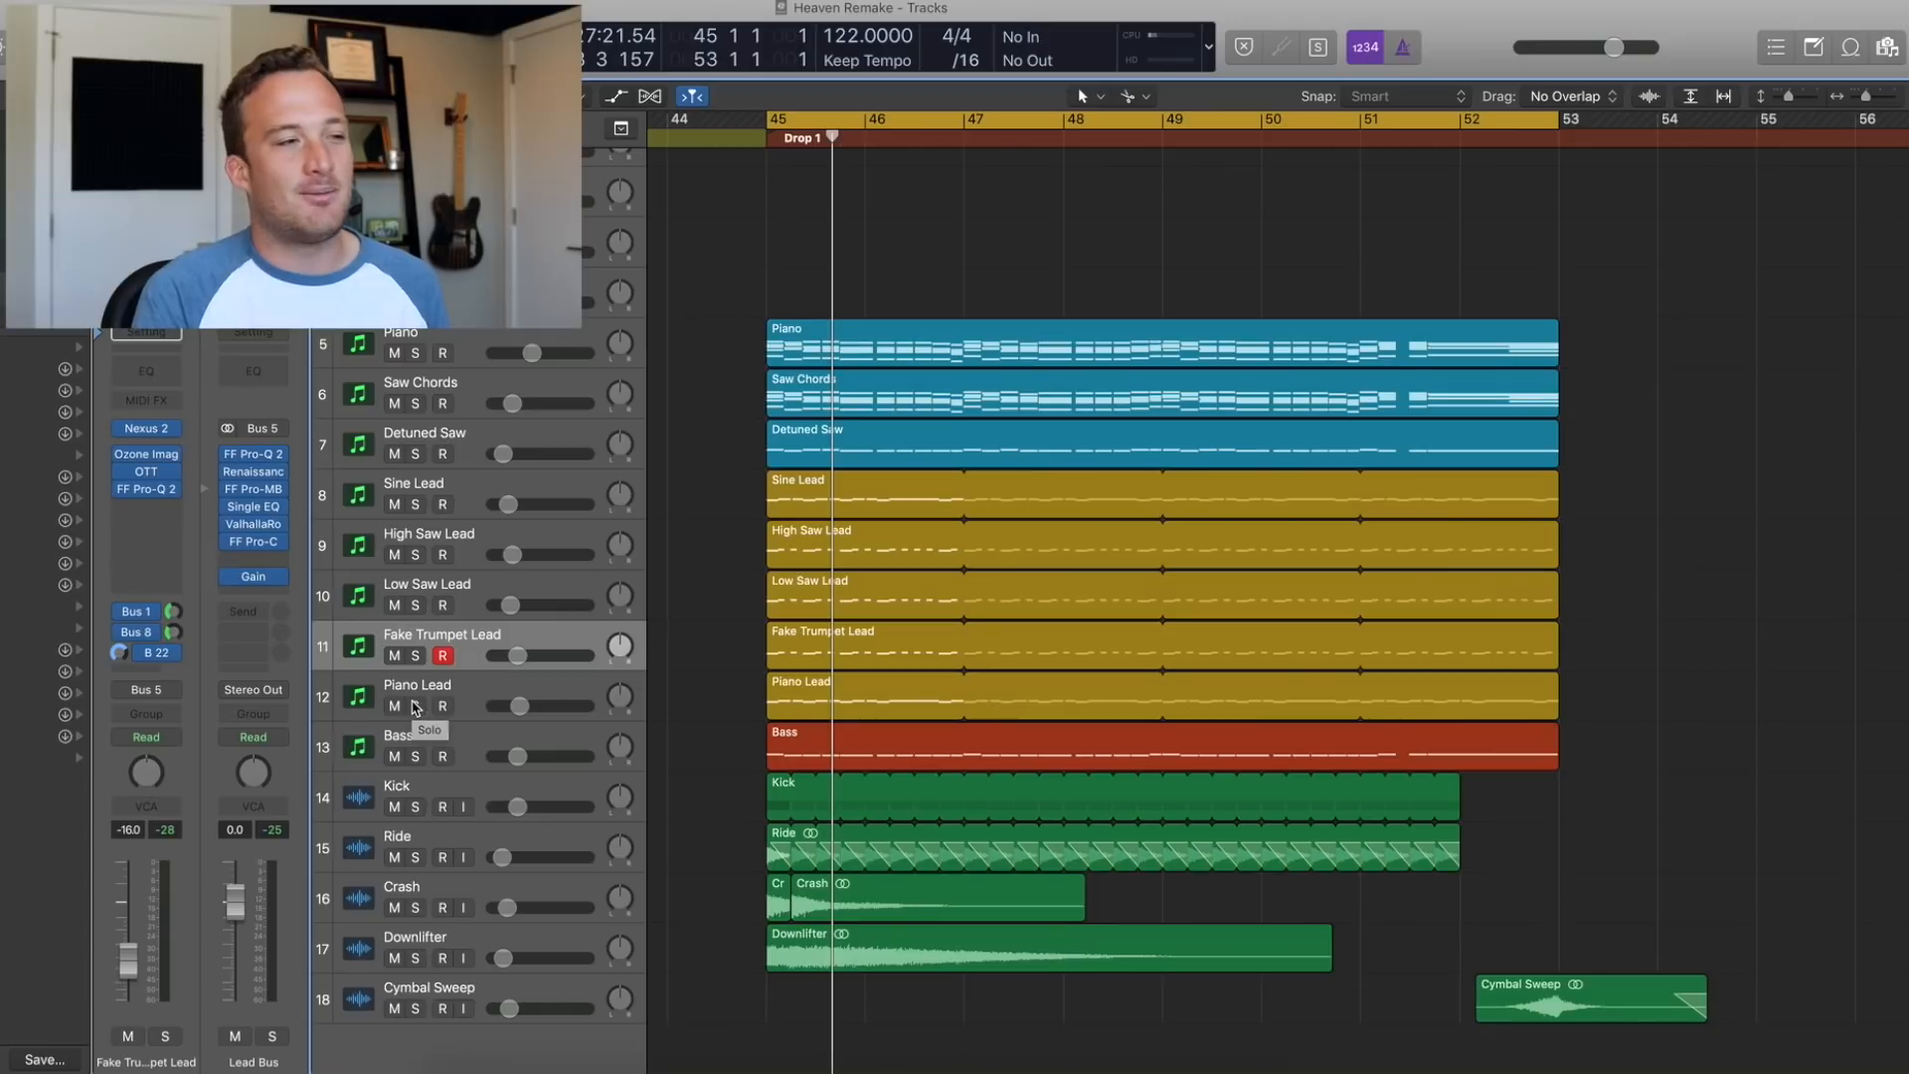
{"action": "left_click", "coordinate": [414, 704]}
{"action": "left_click", "coordinate": [729, 694]}
{"action": "left_click", "coordinate": [829, 706]}
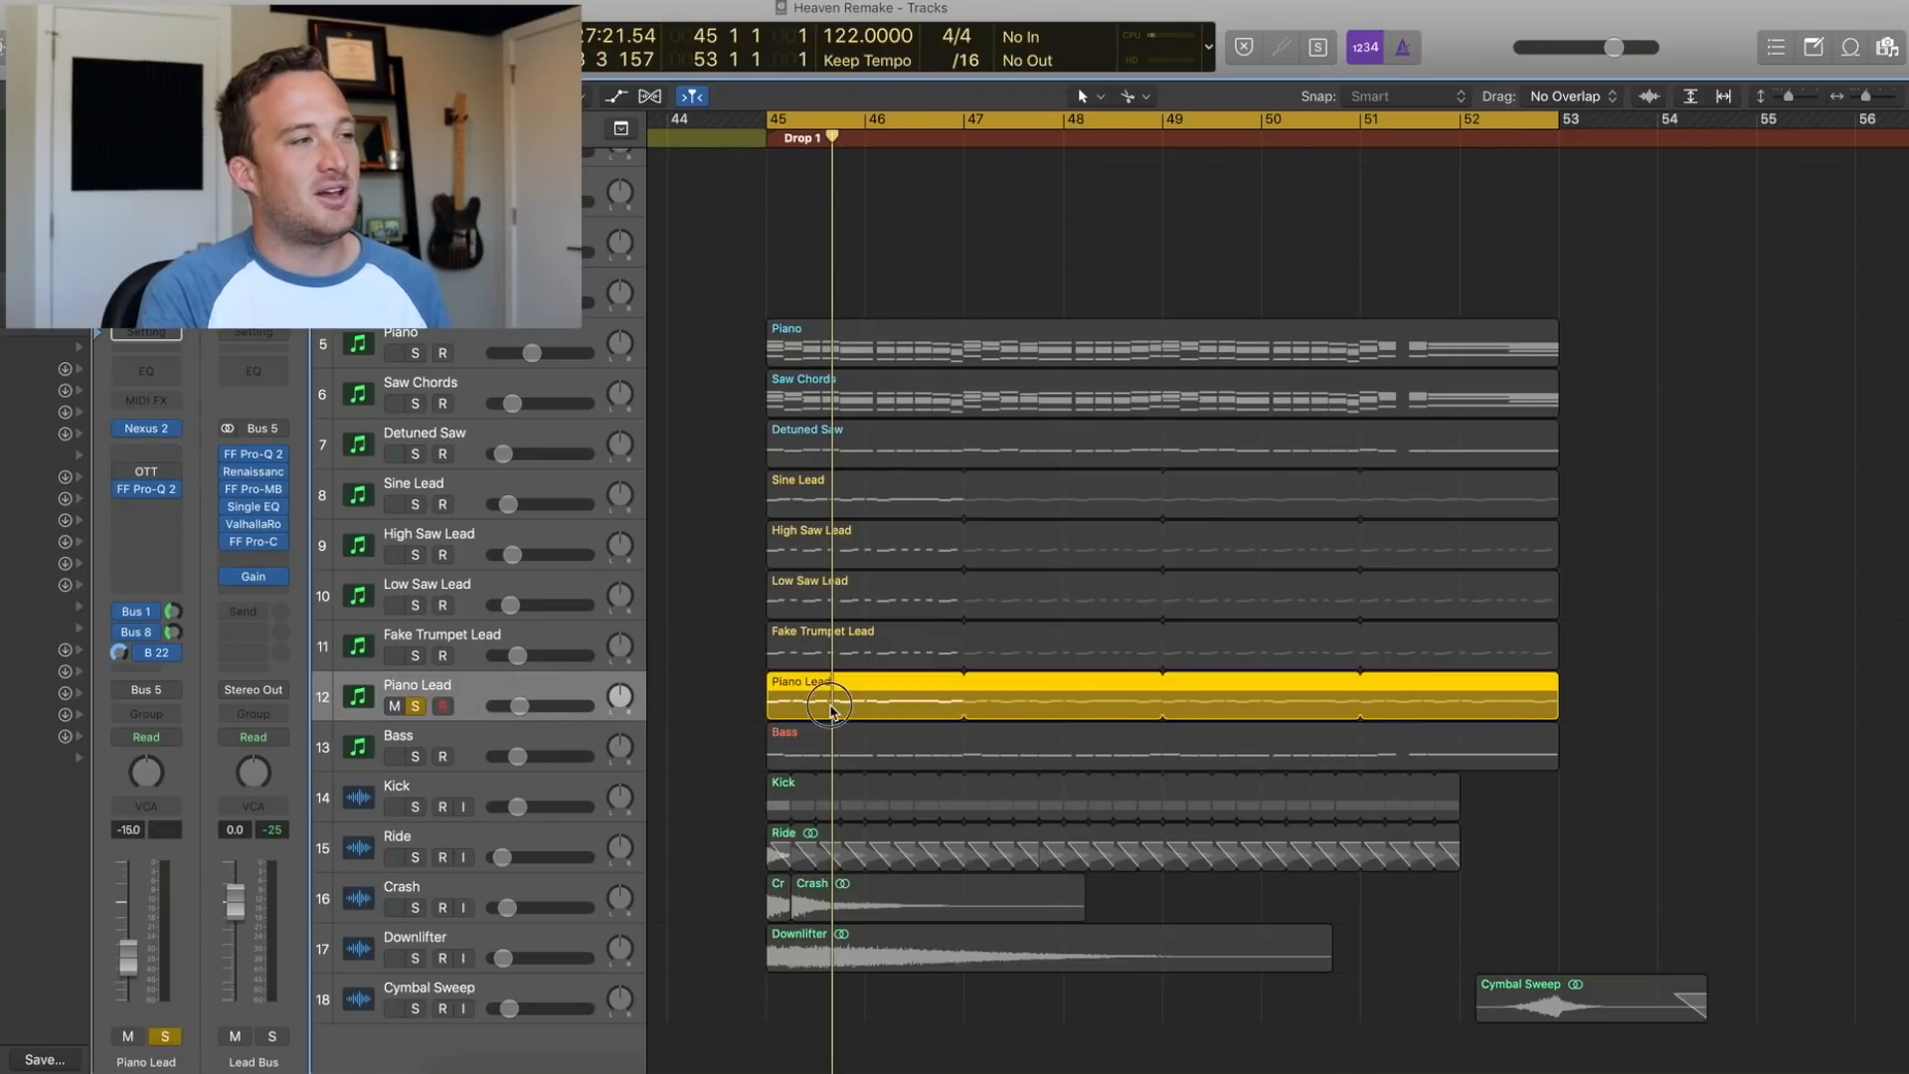
{"action": "double_click", "coordinate": [835, 713]}
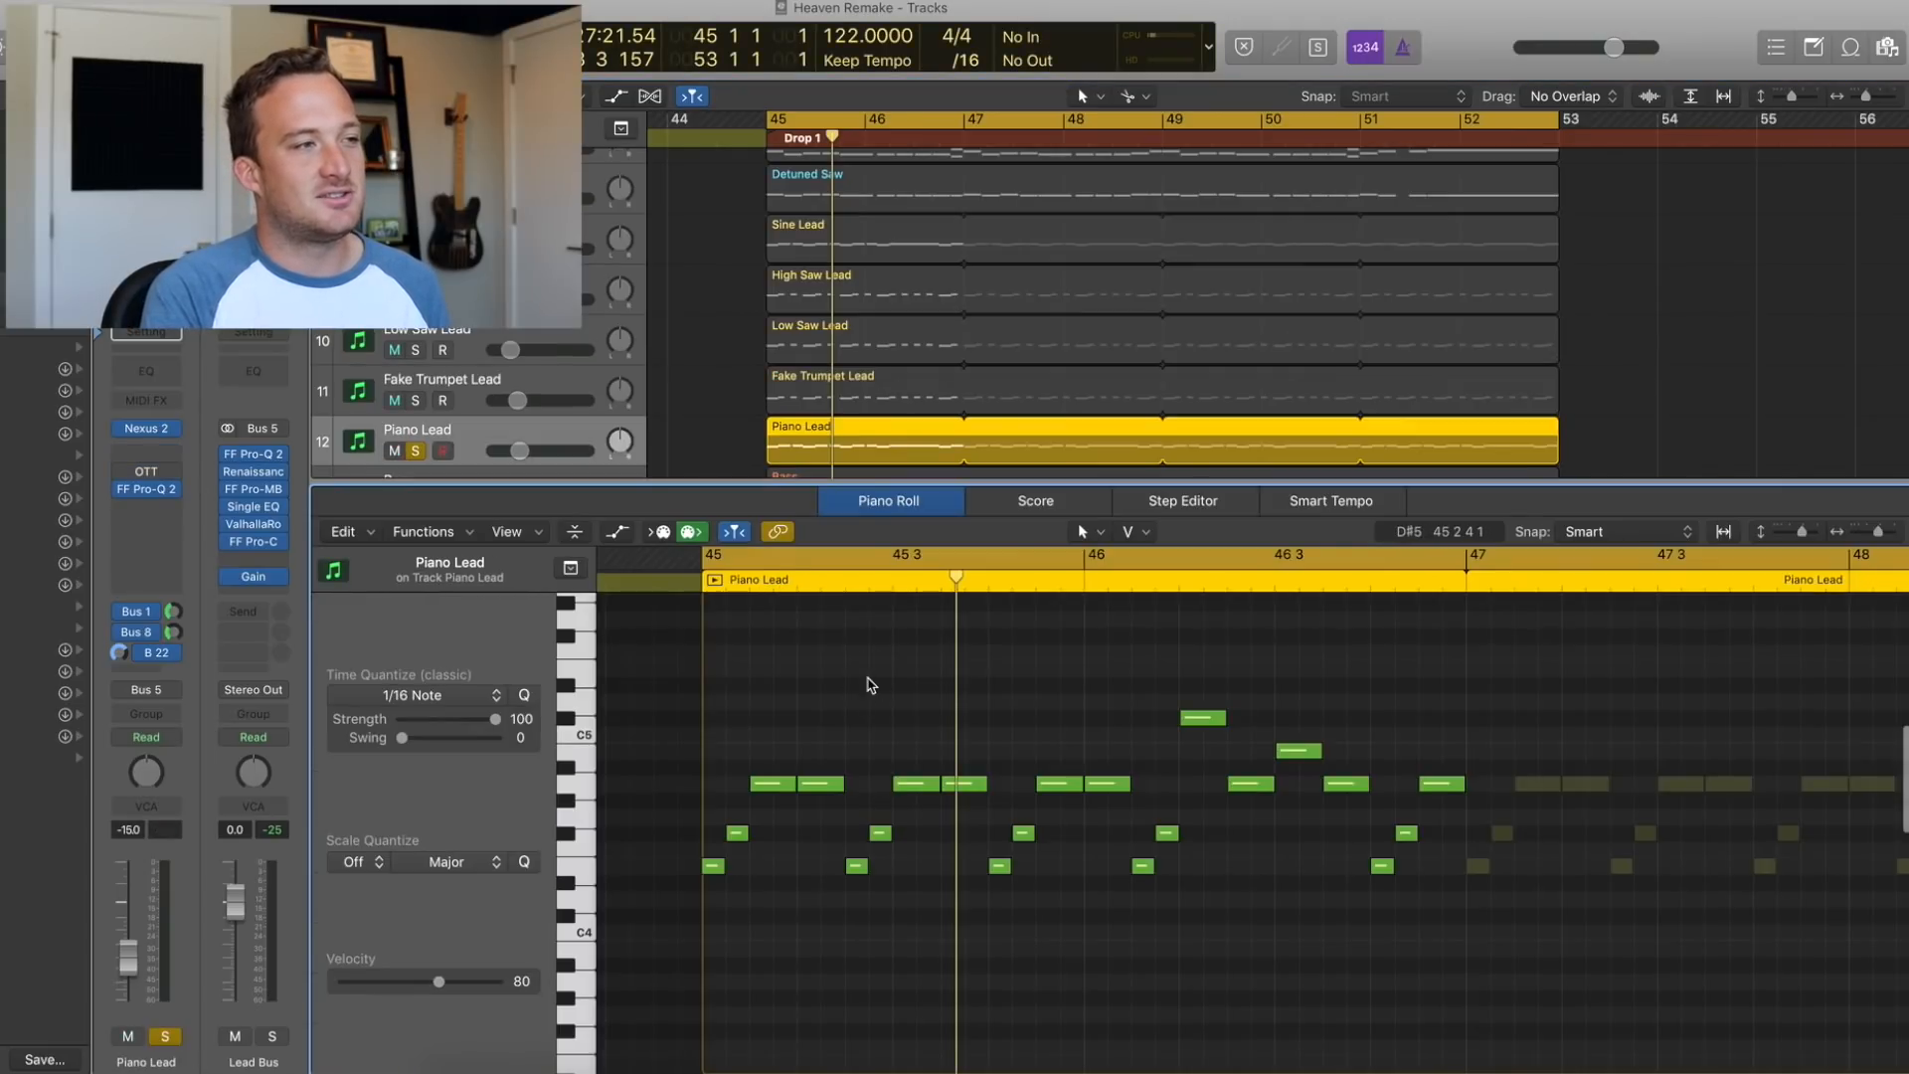
{"action": "key", "text": "space"}
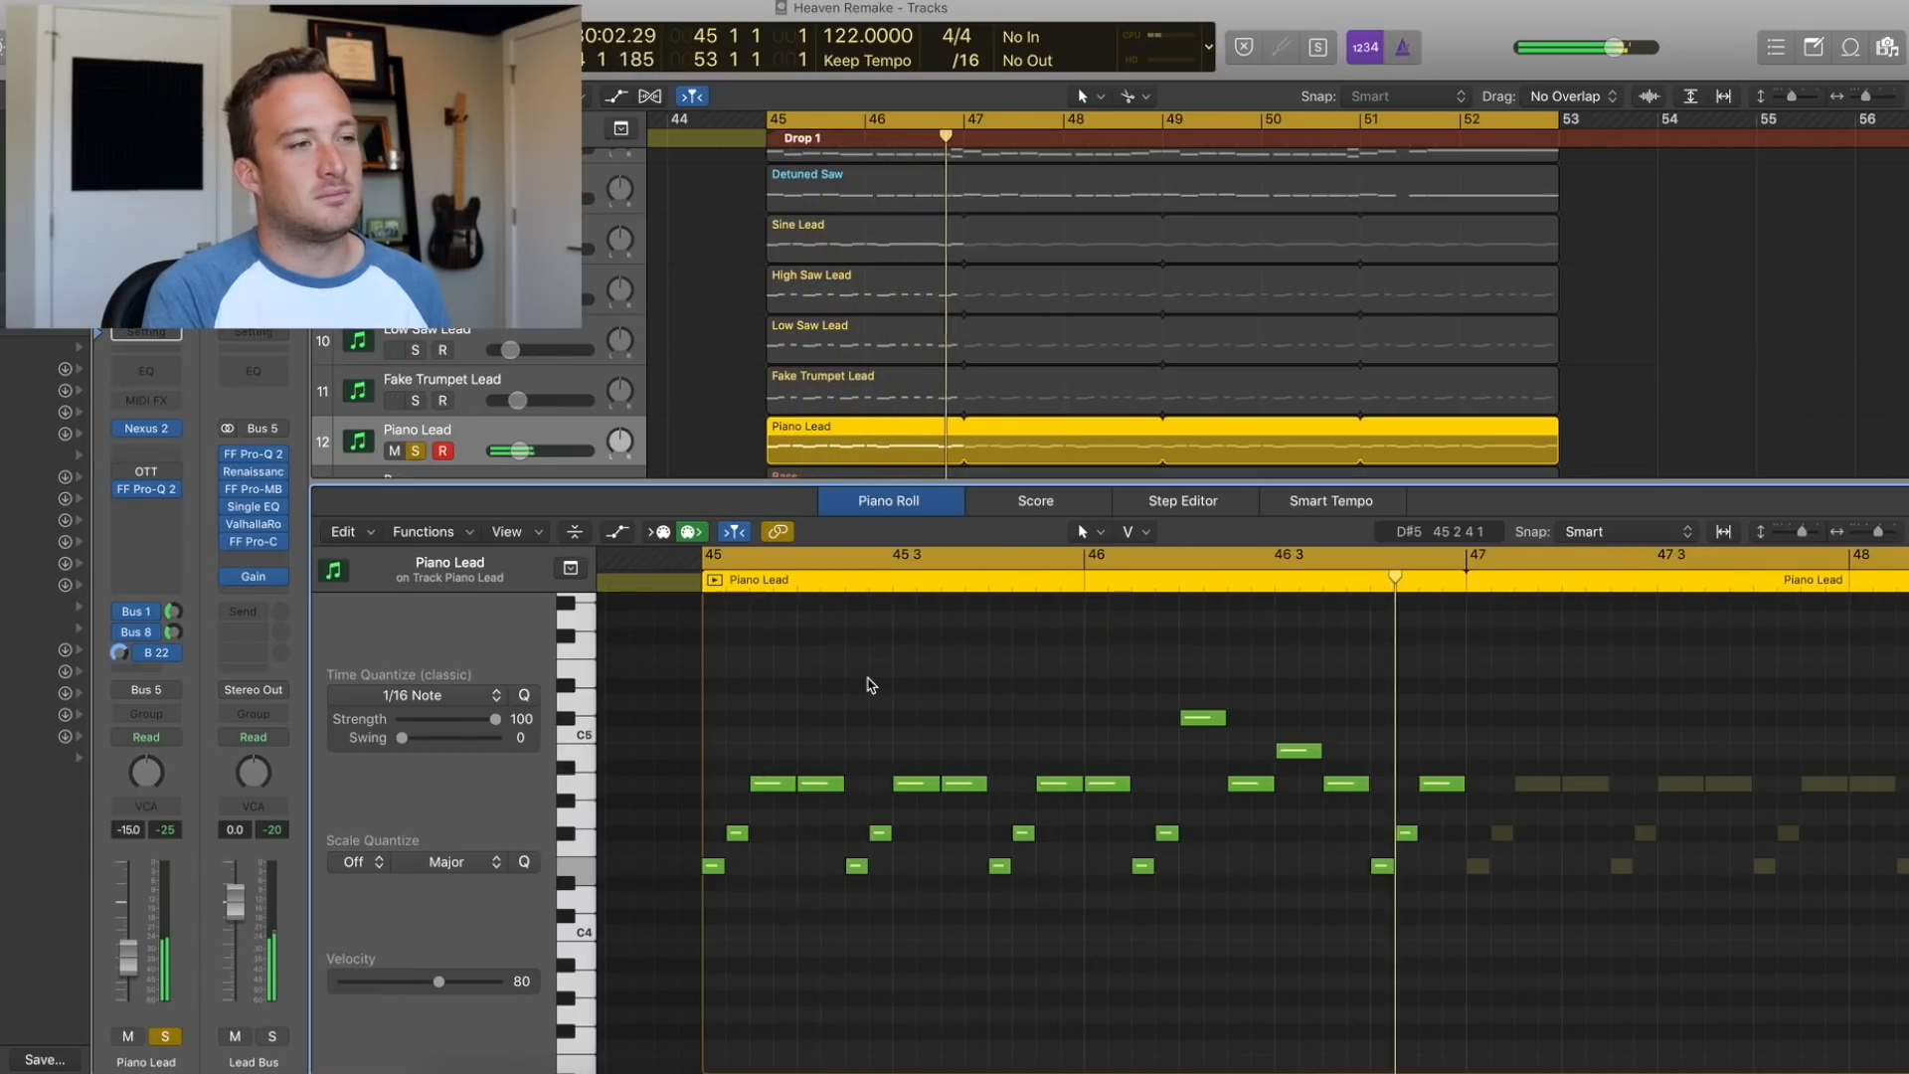
Open the Piano Lead's Nexus 2 instrument and check its preset in the Favorites: Pianos category
{"action": "left_click", "coordinate": [151, 429]}
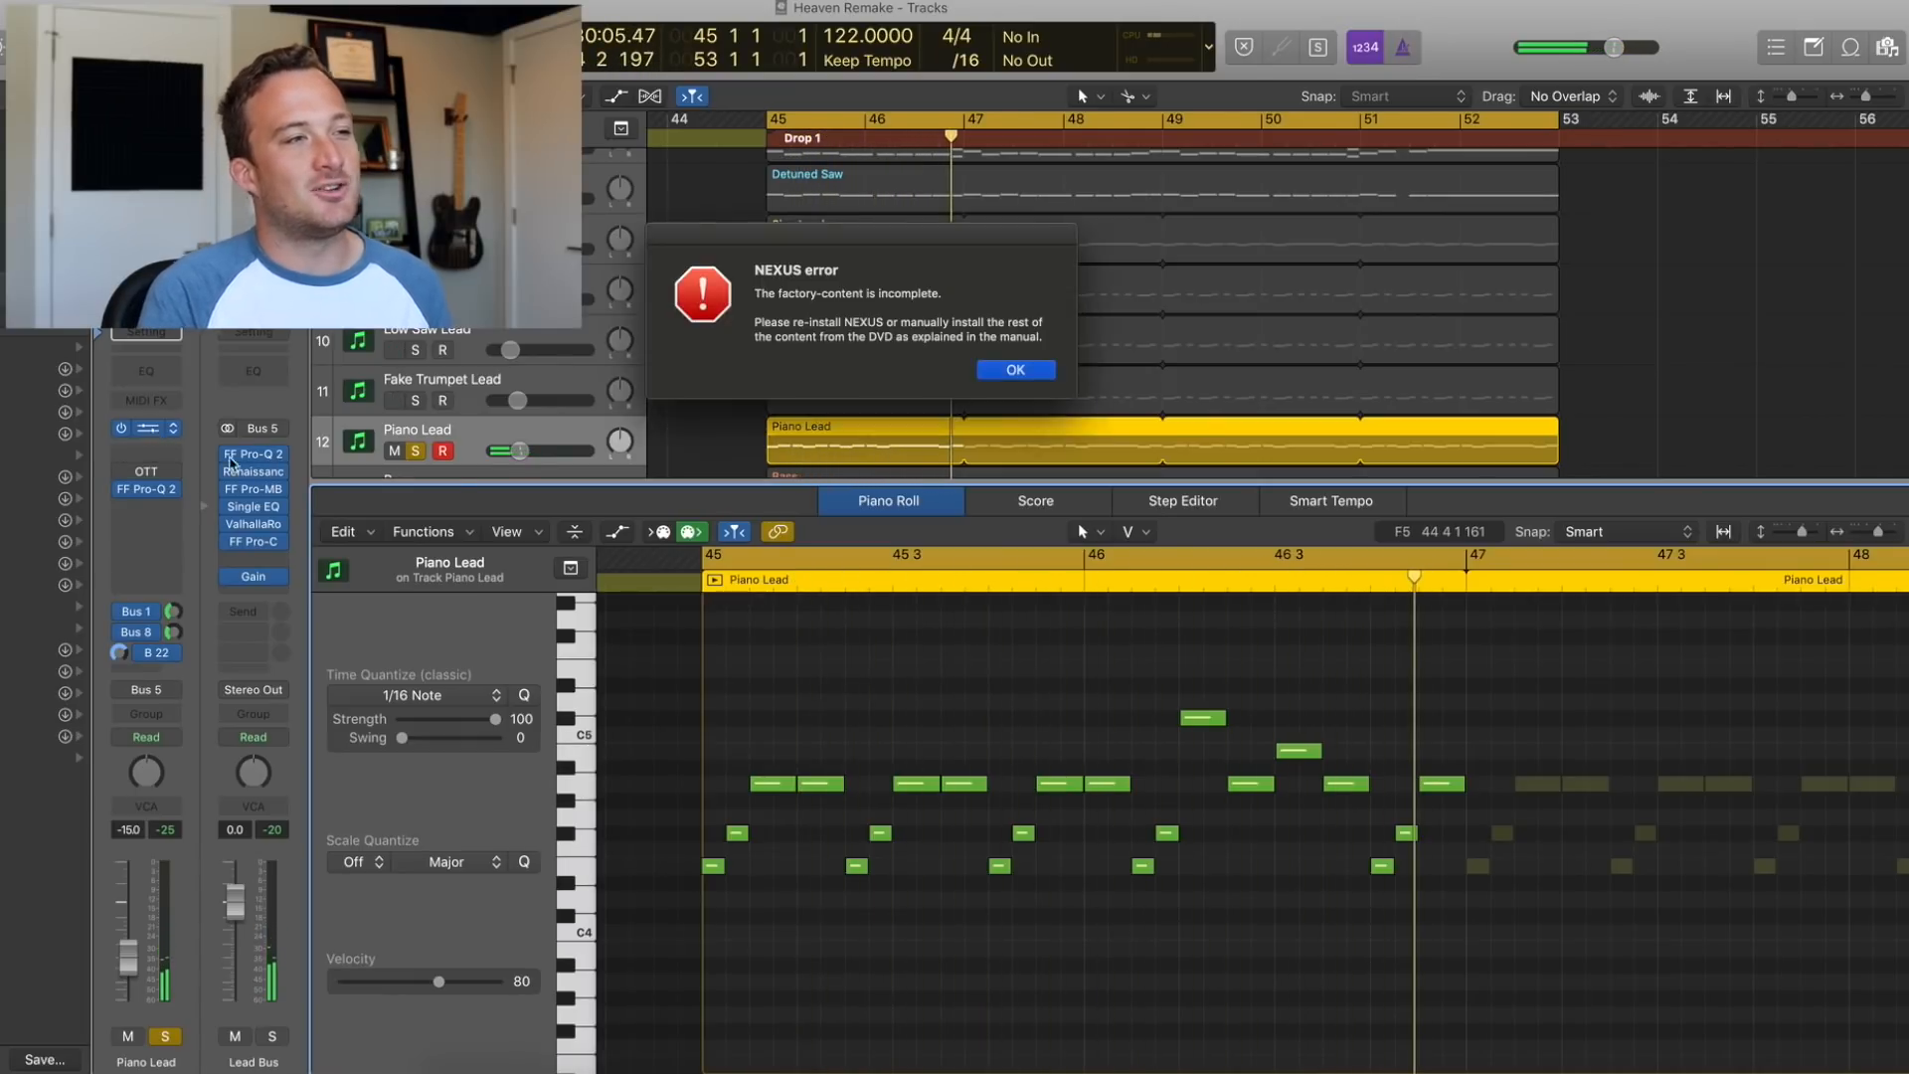
{"action": "key", "text": "Return"}
{"action": "left_click_drag", "start_coordinate": [428, 41], "coordinate": [1190, 283]}
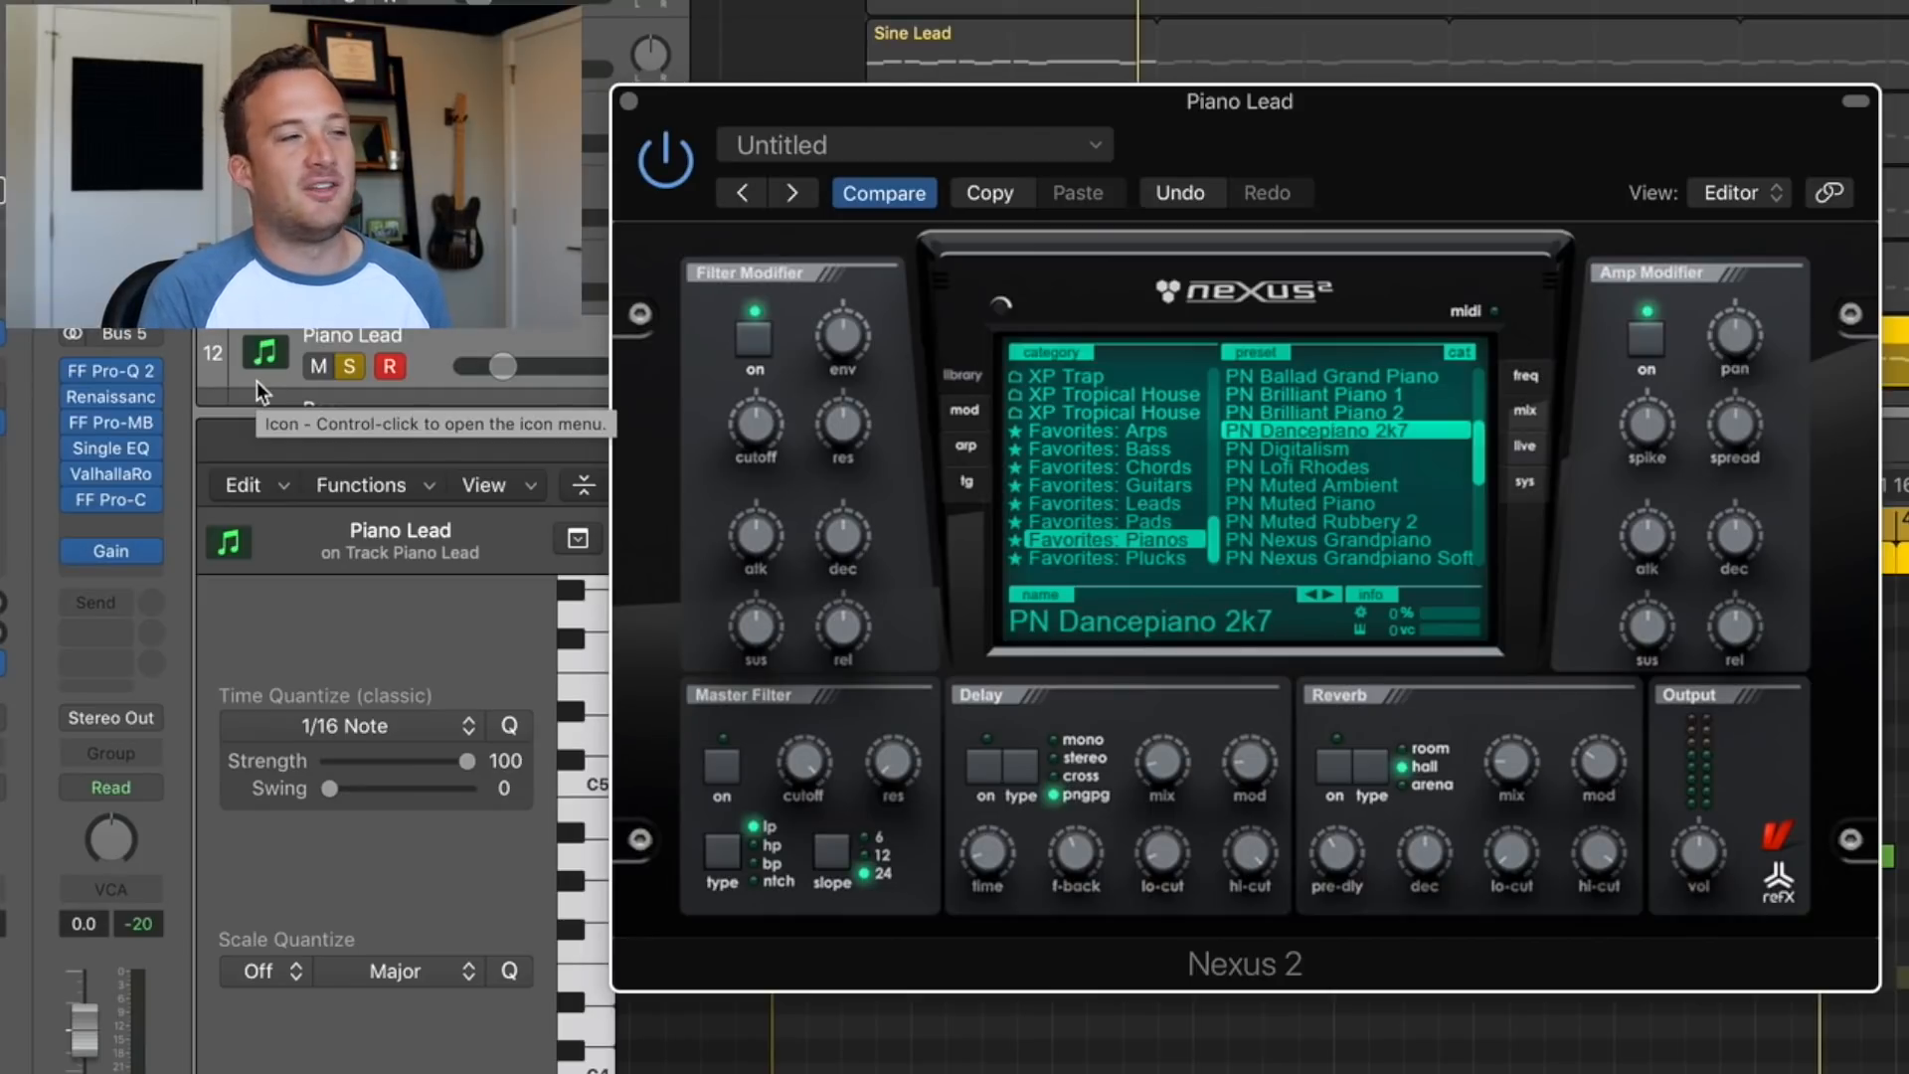
Examine the high-cut and low-cut bands in the Piano Lead's FF Pro-Q 2 equalizer
{"action": "left_click", "coordinate": [110, 371]}
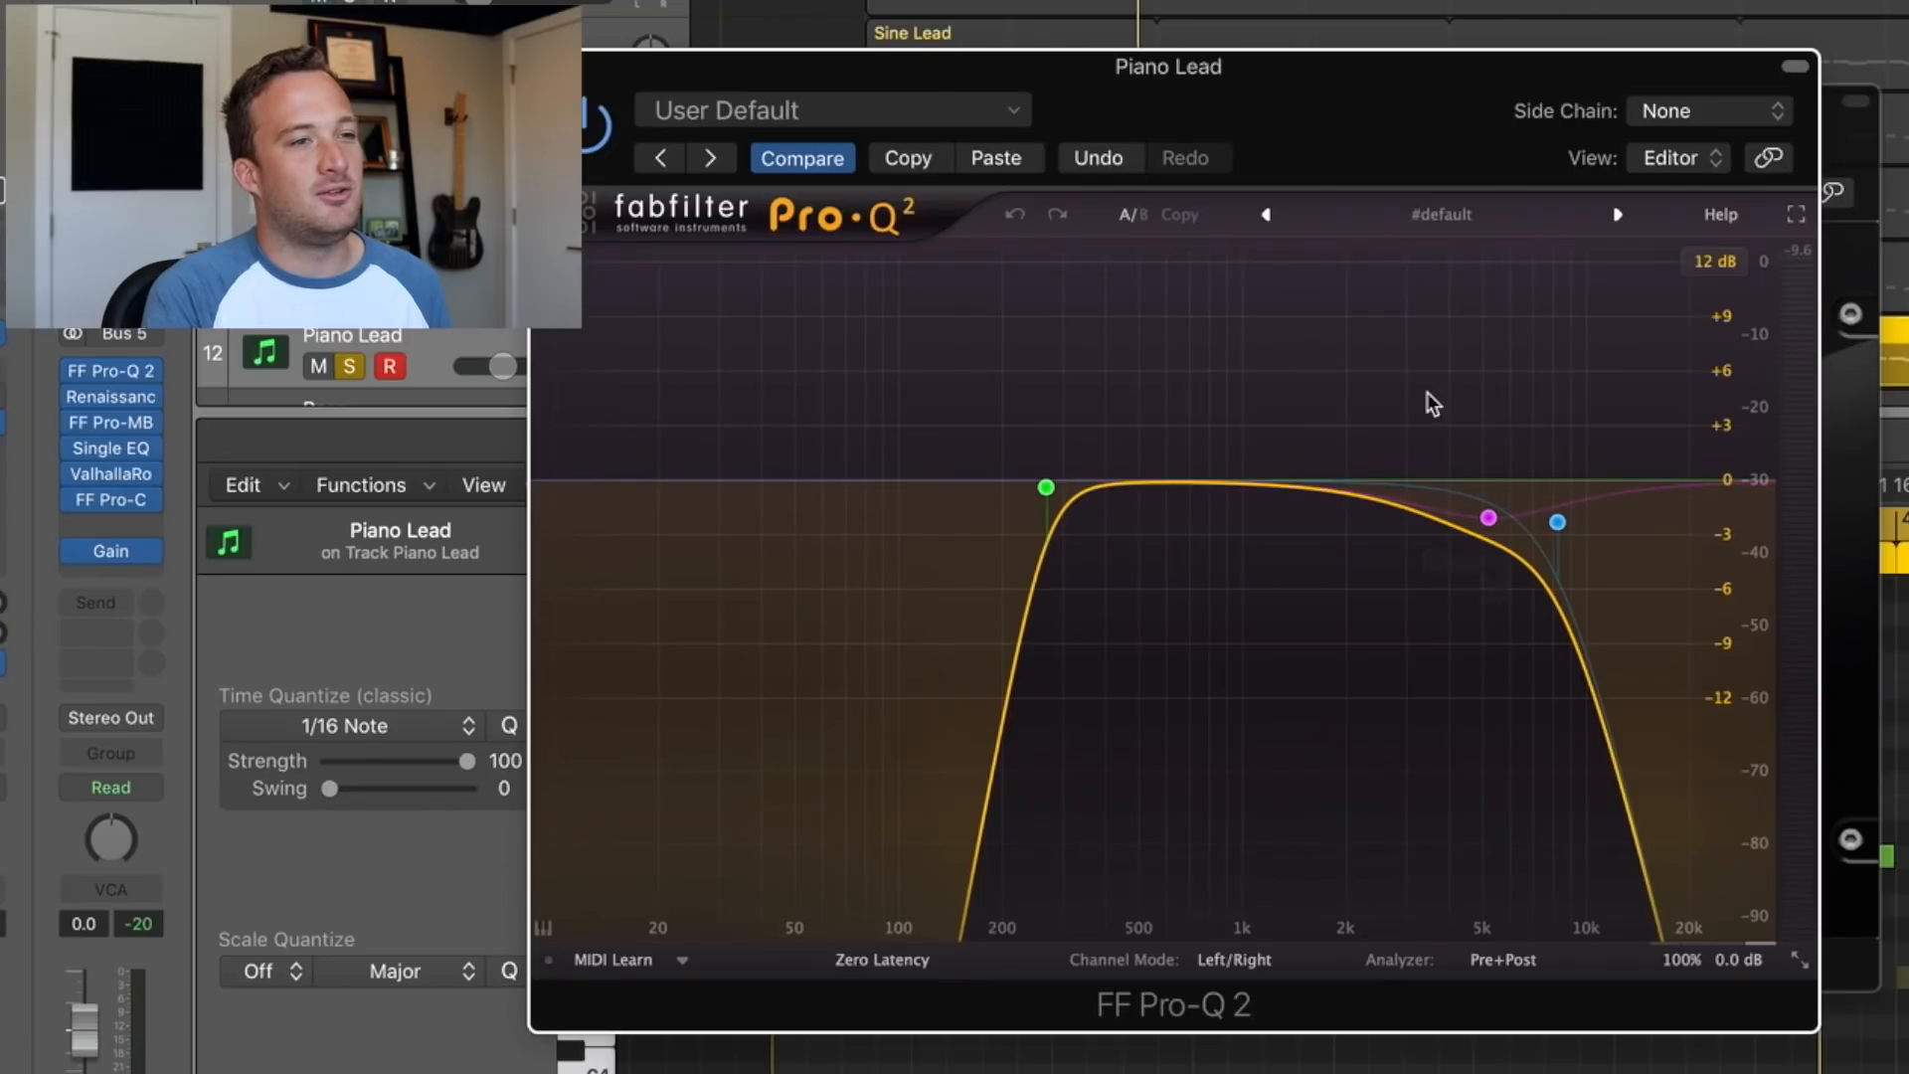
{"action": "left_click", "coordinate": [1557, 522]}
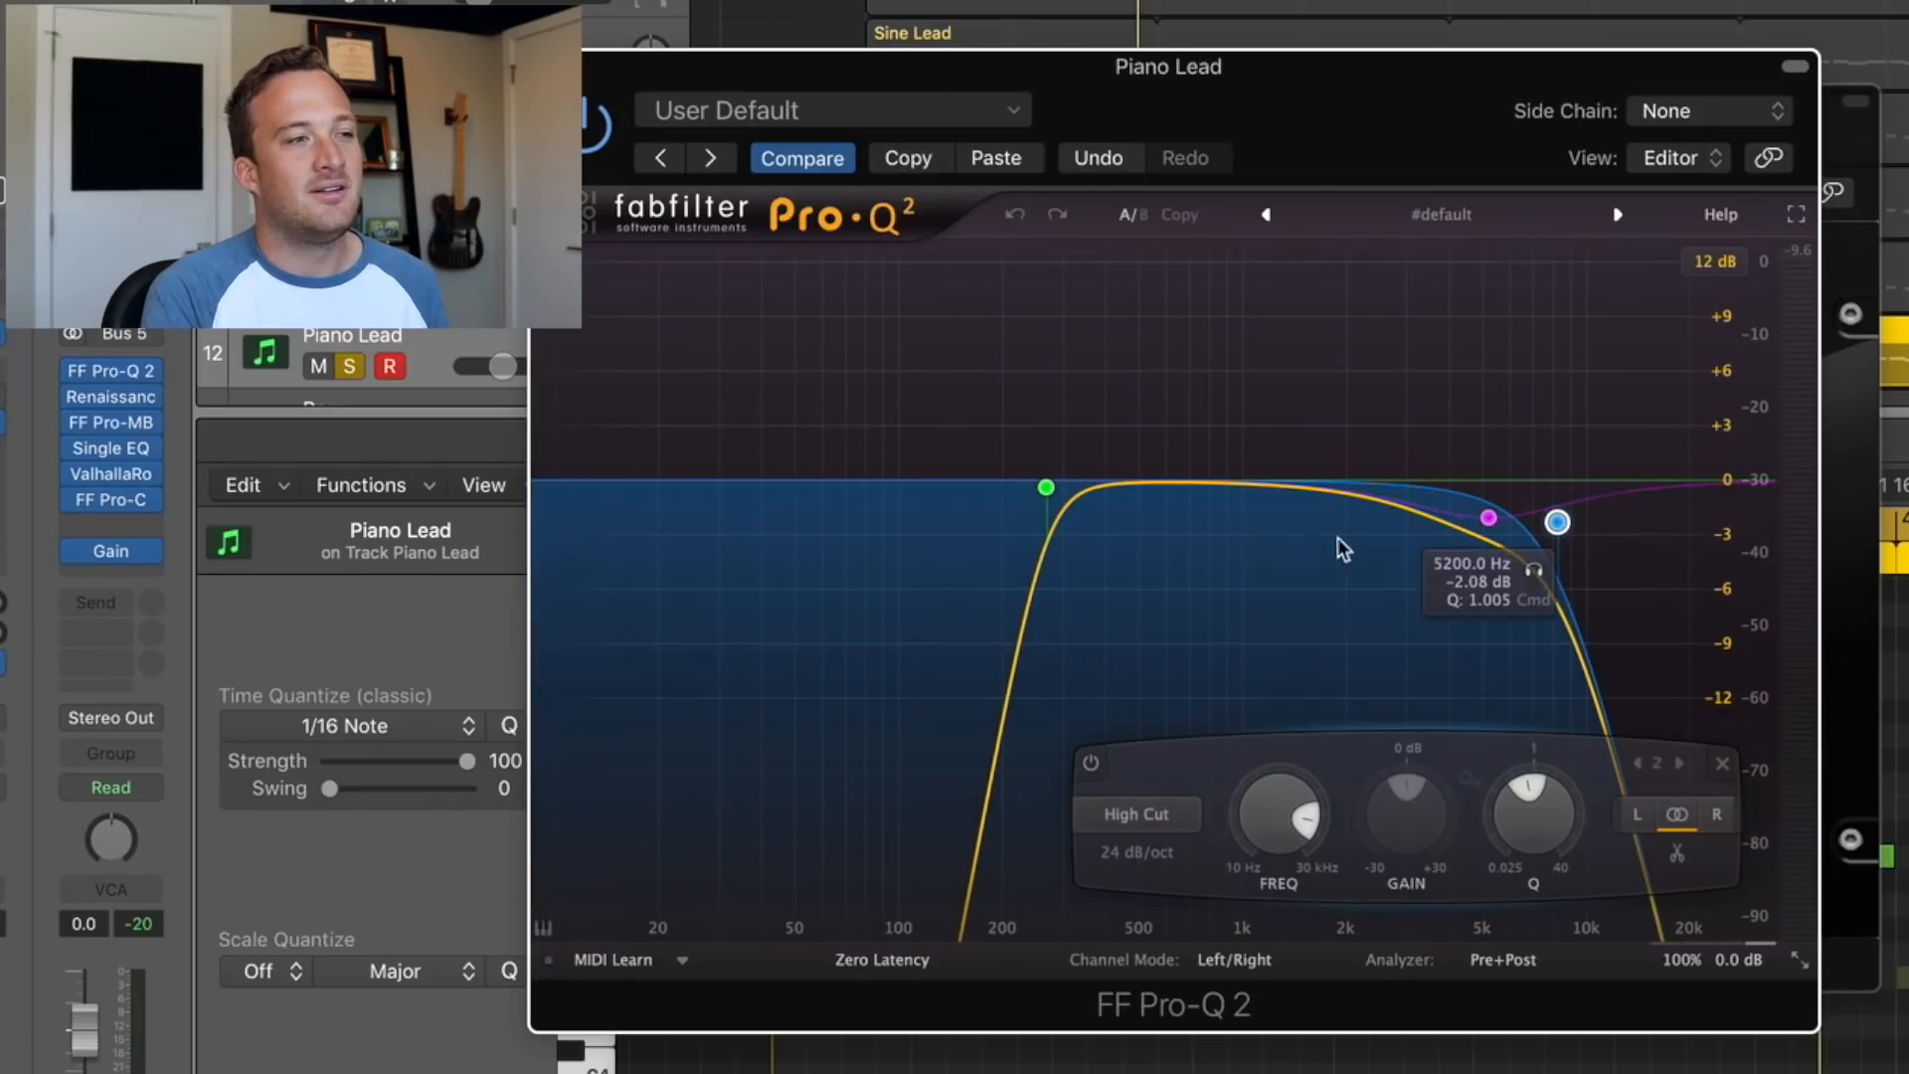
{"action": "mouse_move", "coordinate": [1050, 502]}
{"action": "key", "text": "space"}
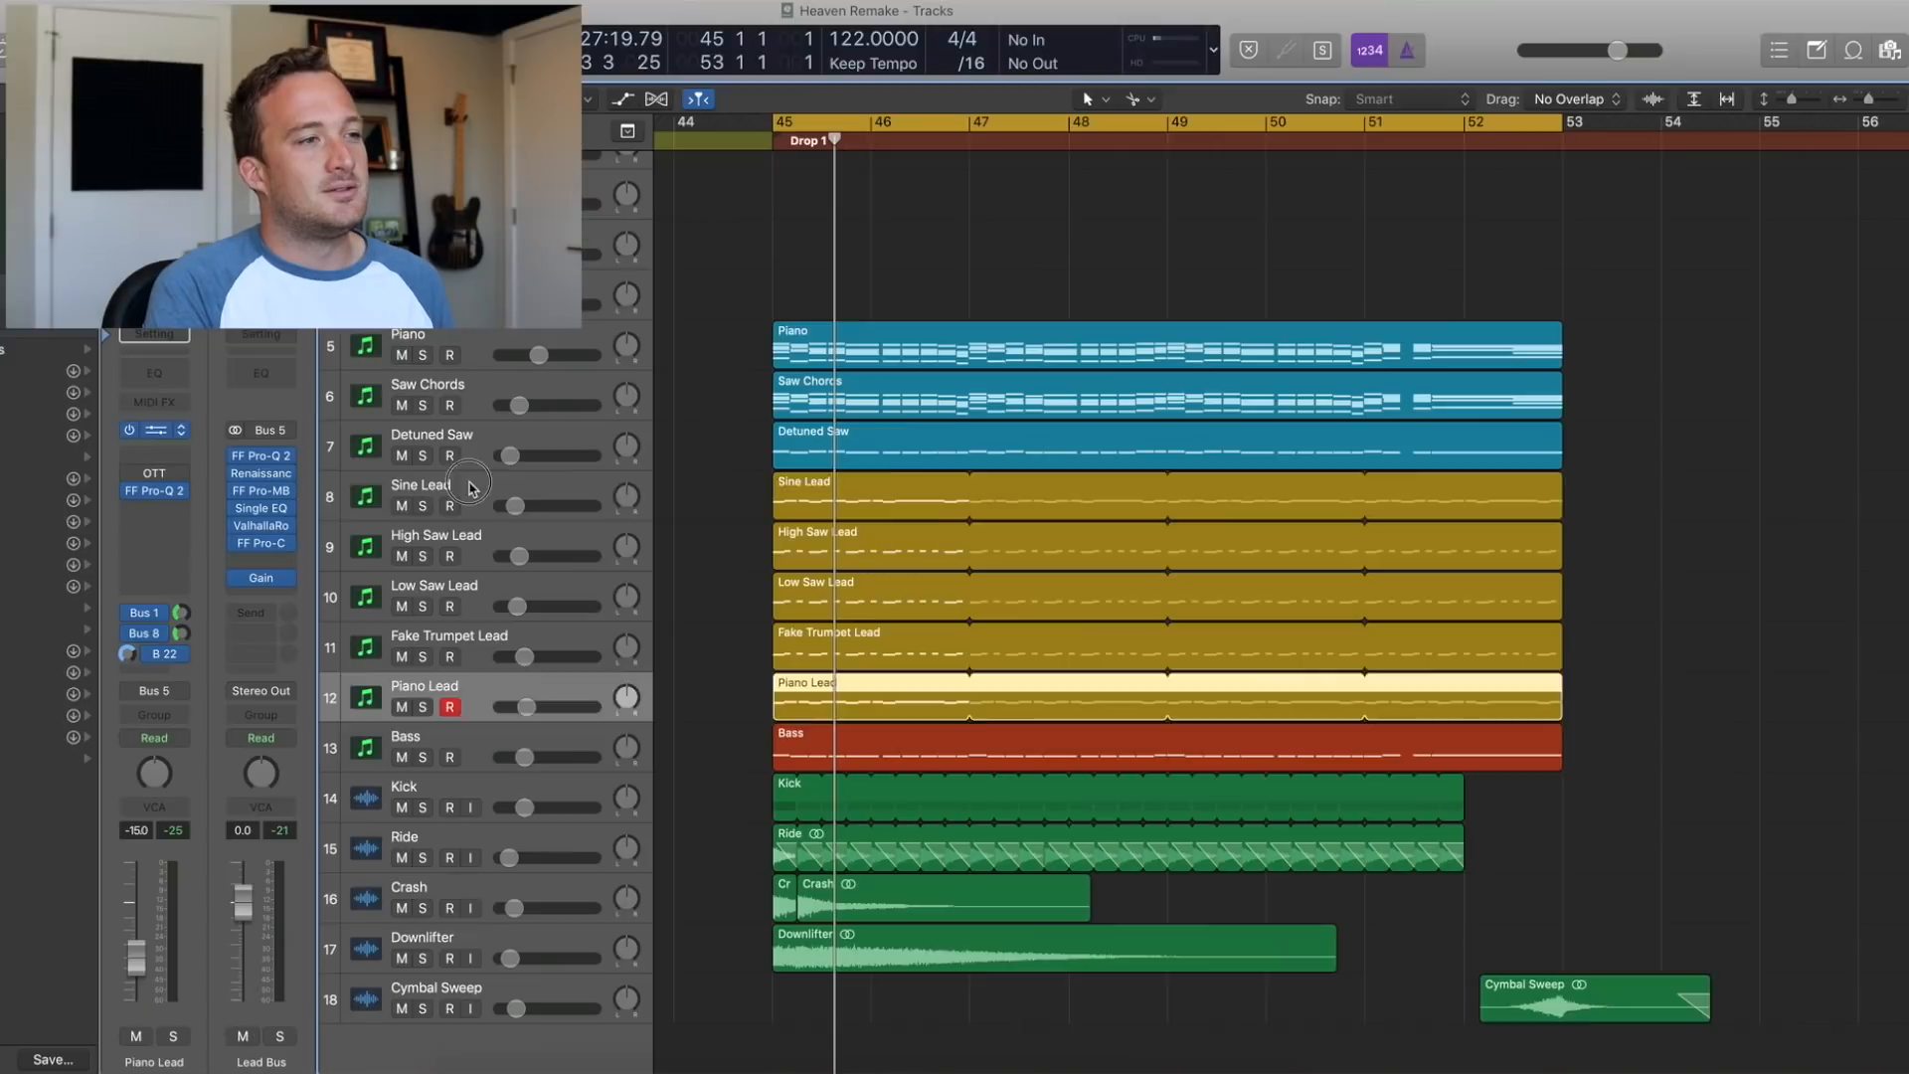
Audition the Sine, High Saw, Low Saw, Fake Trumpet and Piano Leads one after another by moving the solo during playback
{"action": "left_click", "coordinate": [472, 487]}
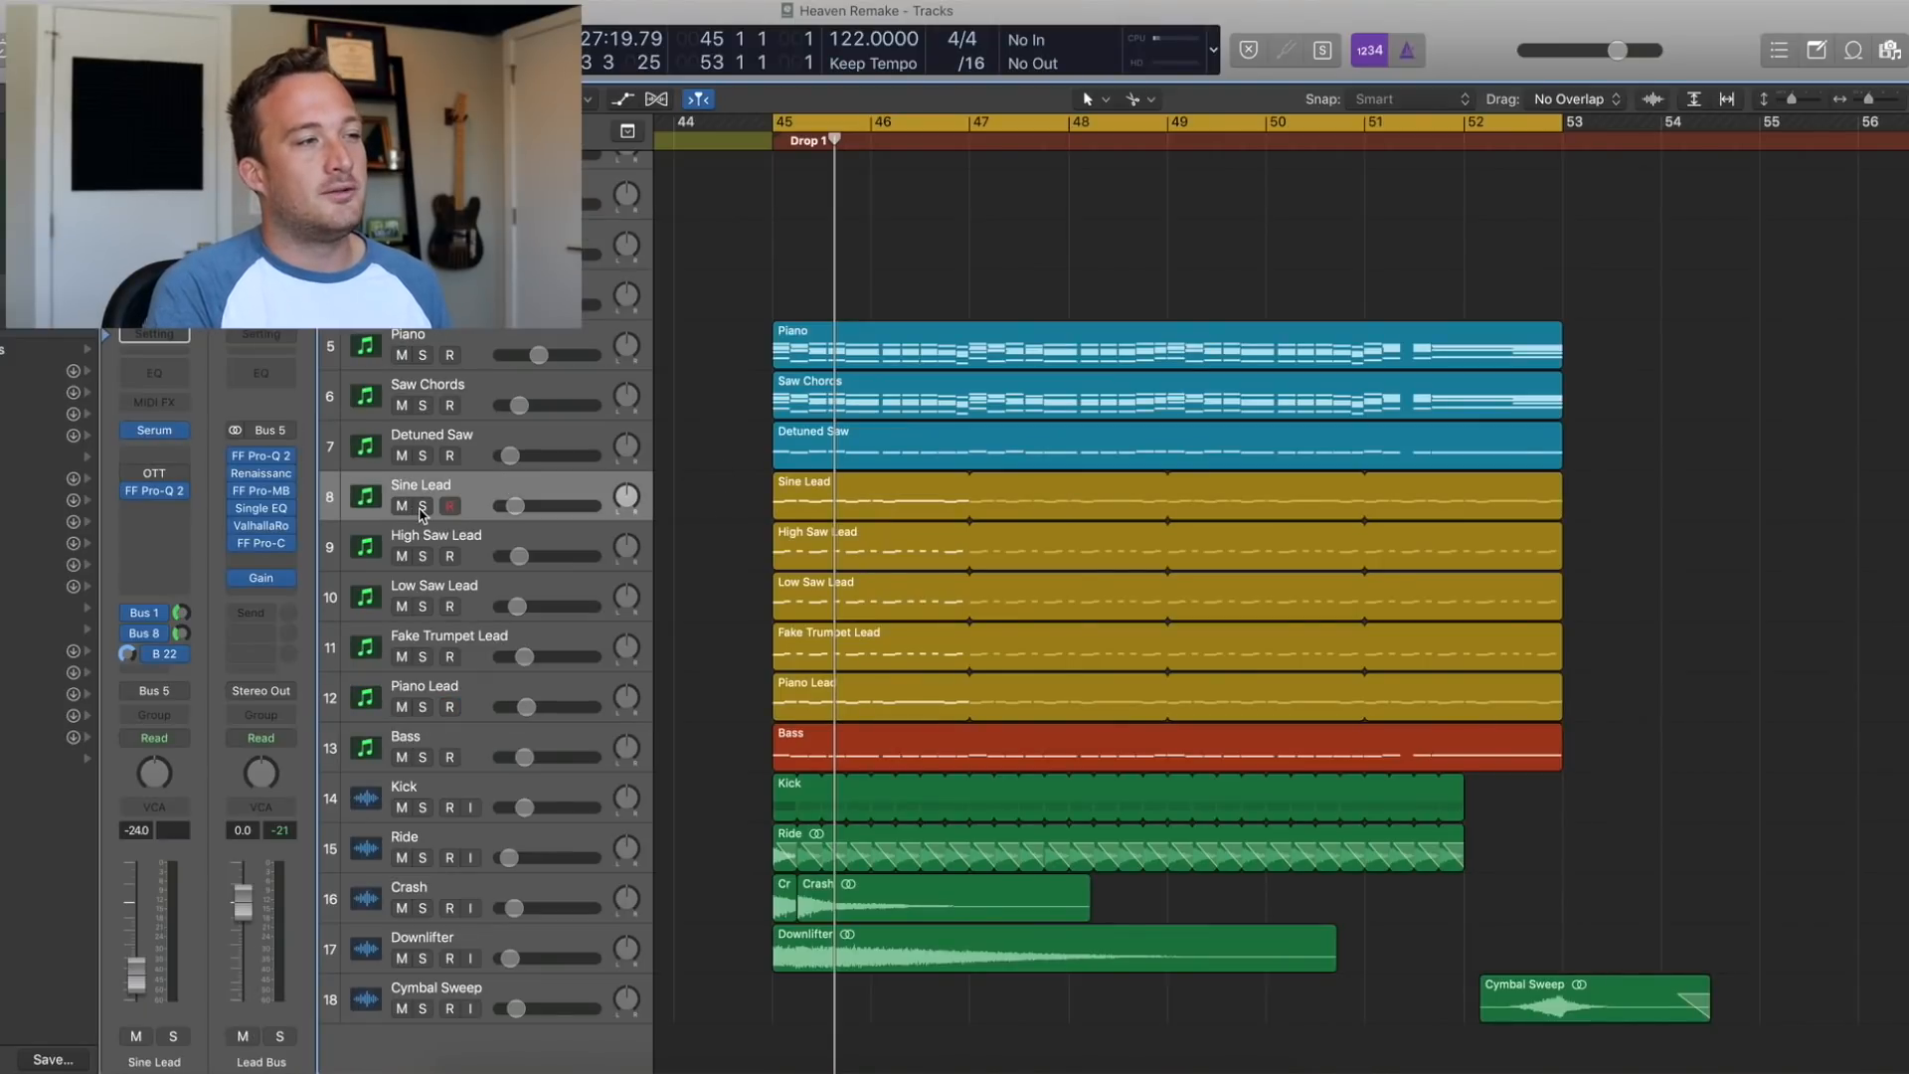
{"action": "left_click", "coordinate": [422, 507]}
{"action": "key", "text": "space"}
{"action": "left_click", "coordinate": [423, 507]}
{"action": "left_click", "coordinate": [424, 557]}
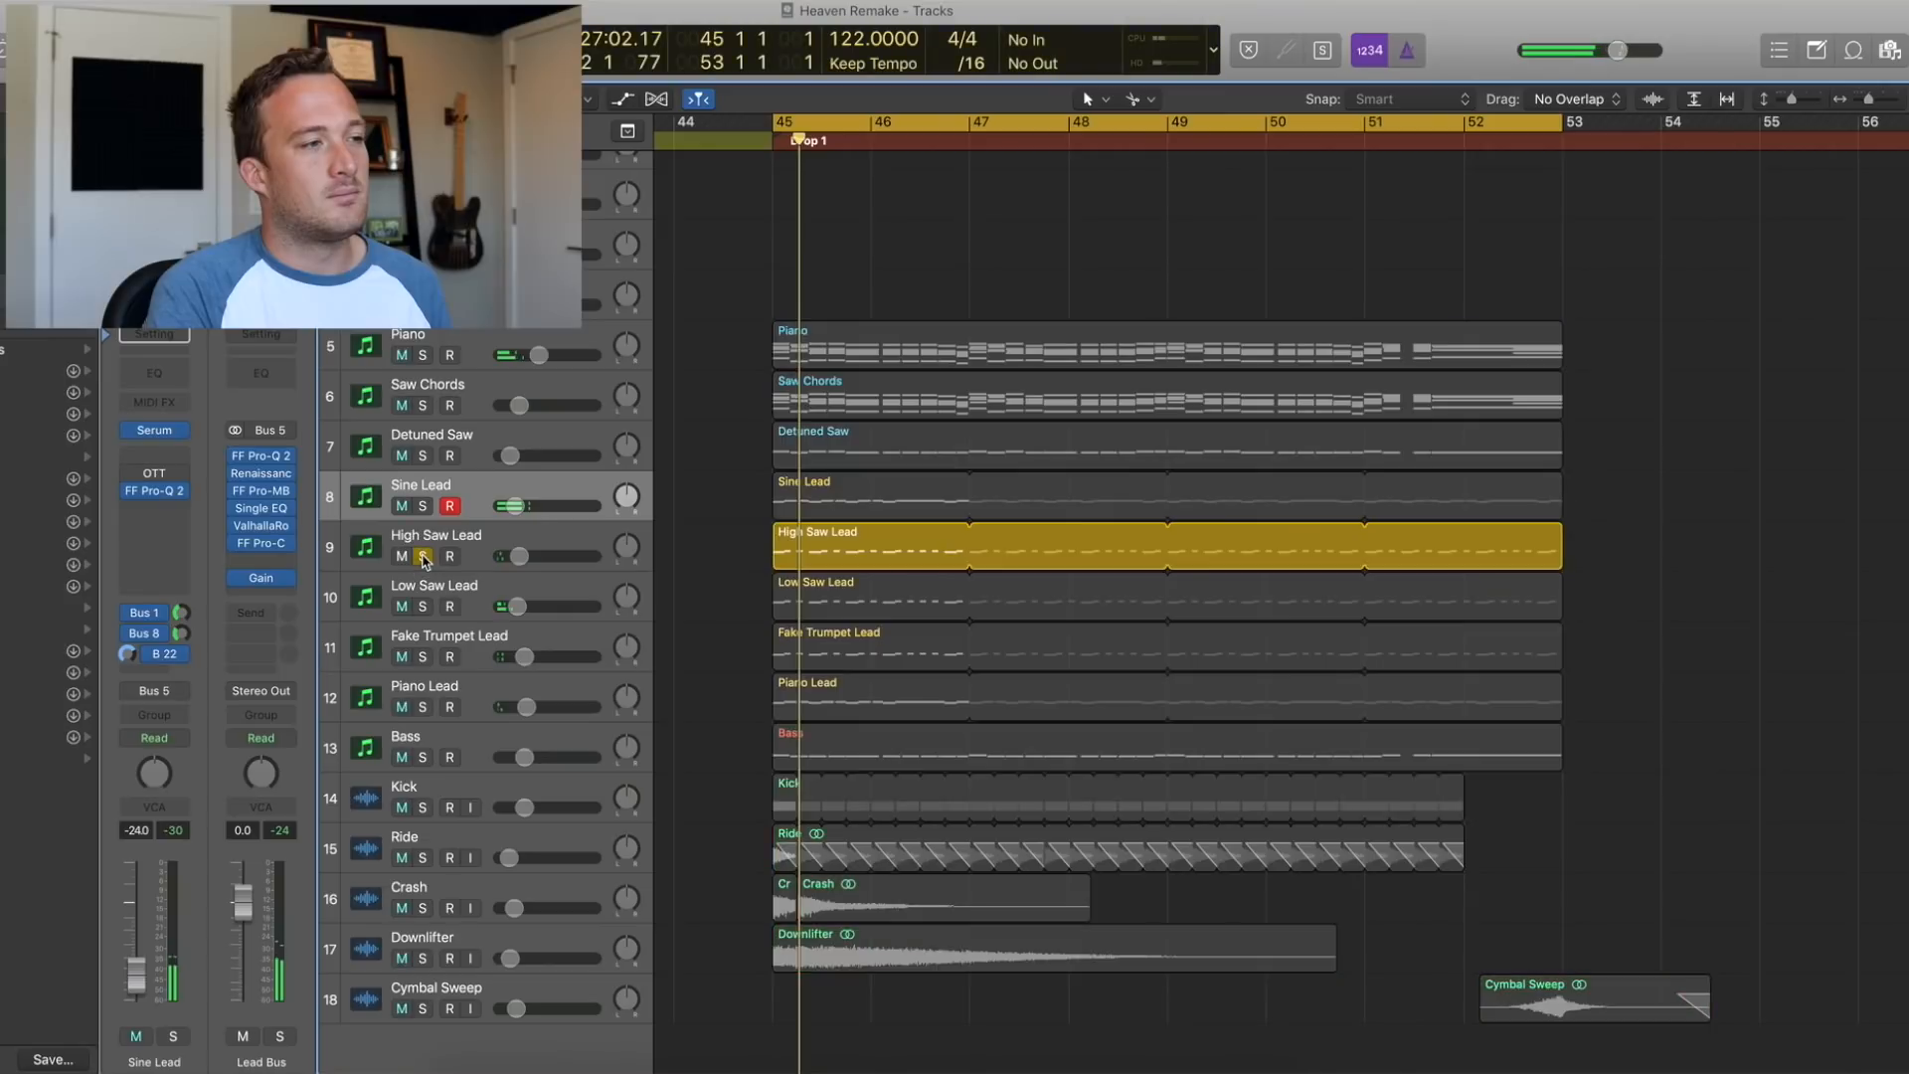
{"action": "left_click", "coordinate": [423, 557]}
{"action": "left_click", "coordinate": [422, 607]}
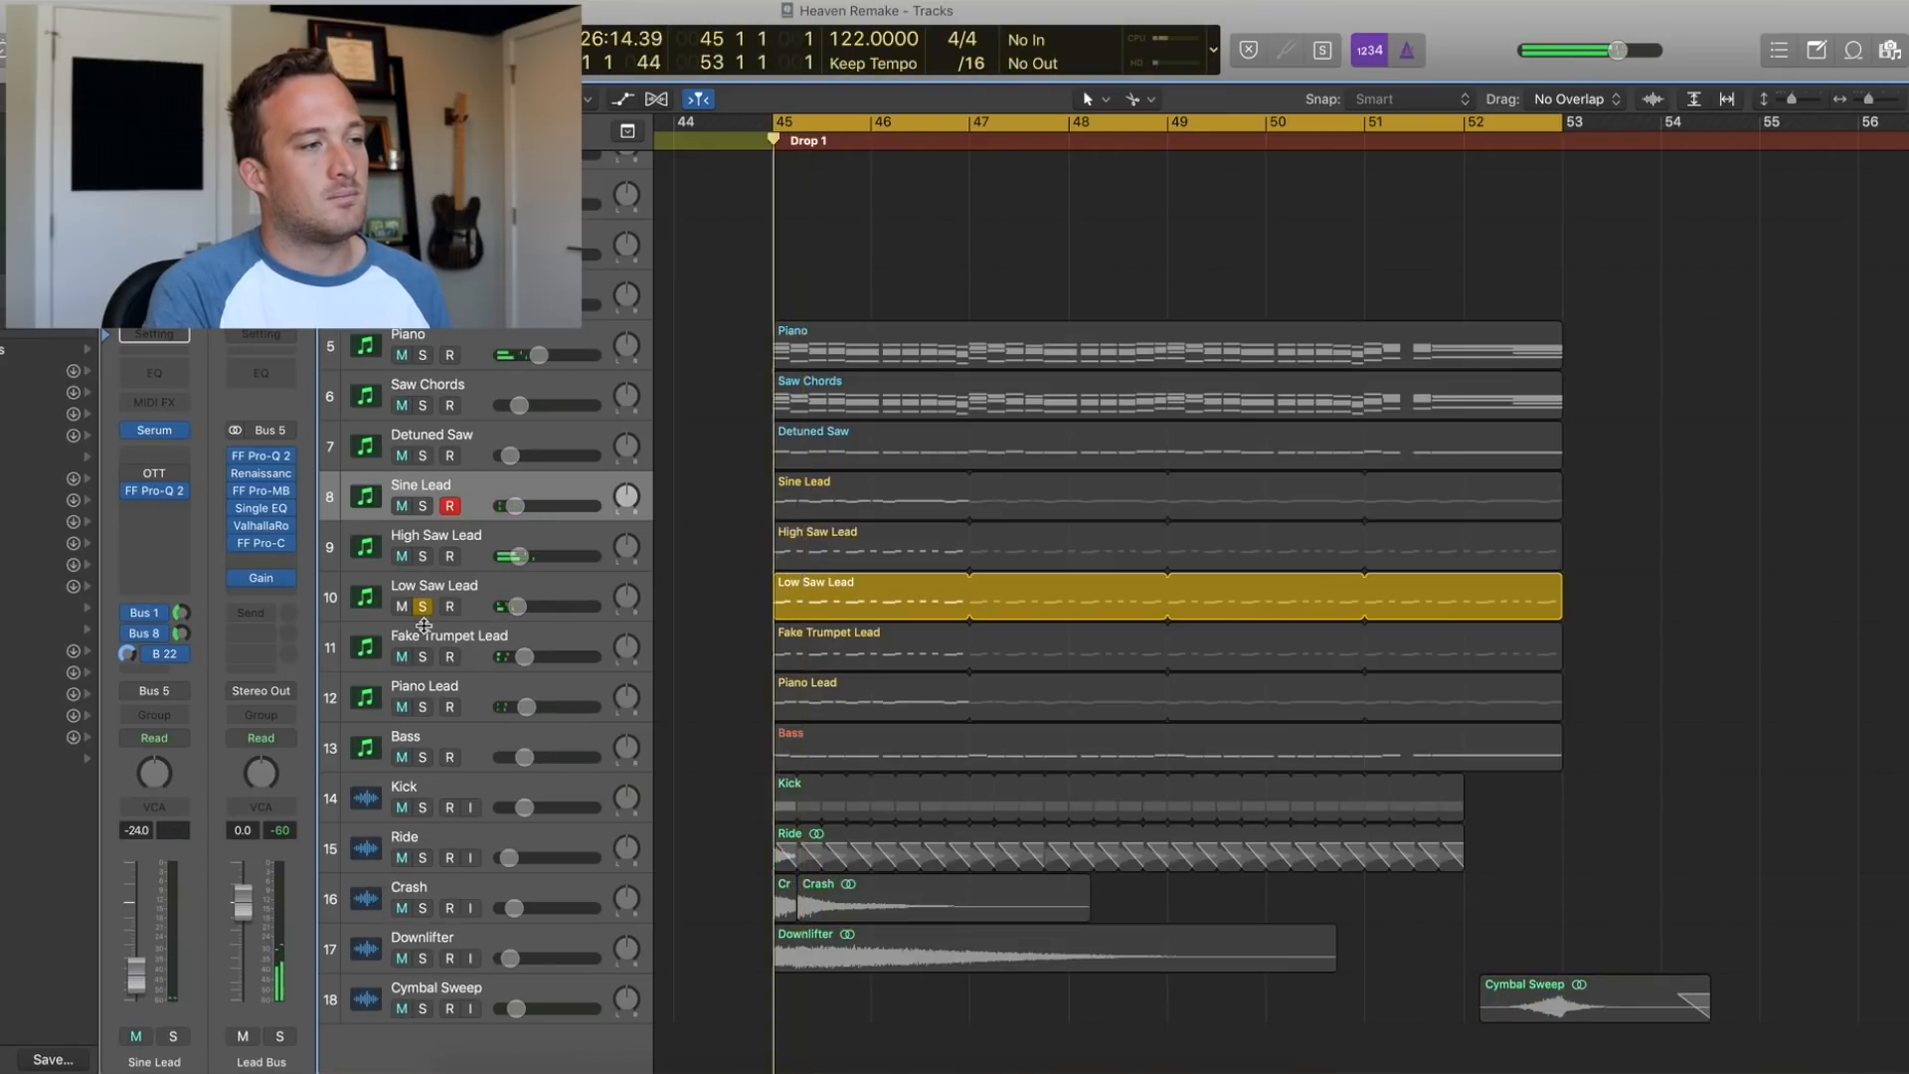
{"action": "left_click", "coordinate": [422, 658]}
{"action": "left_click", "coordinate": [422, 606]}
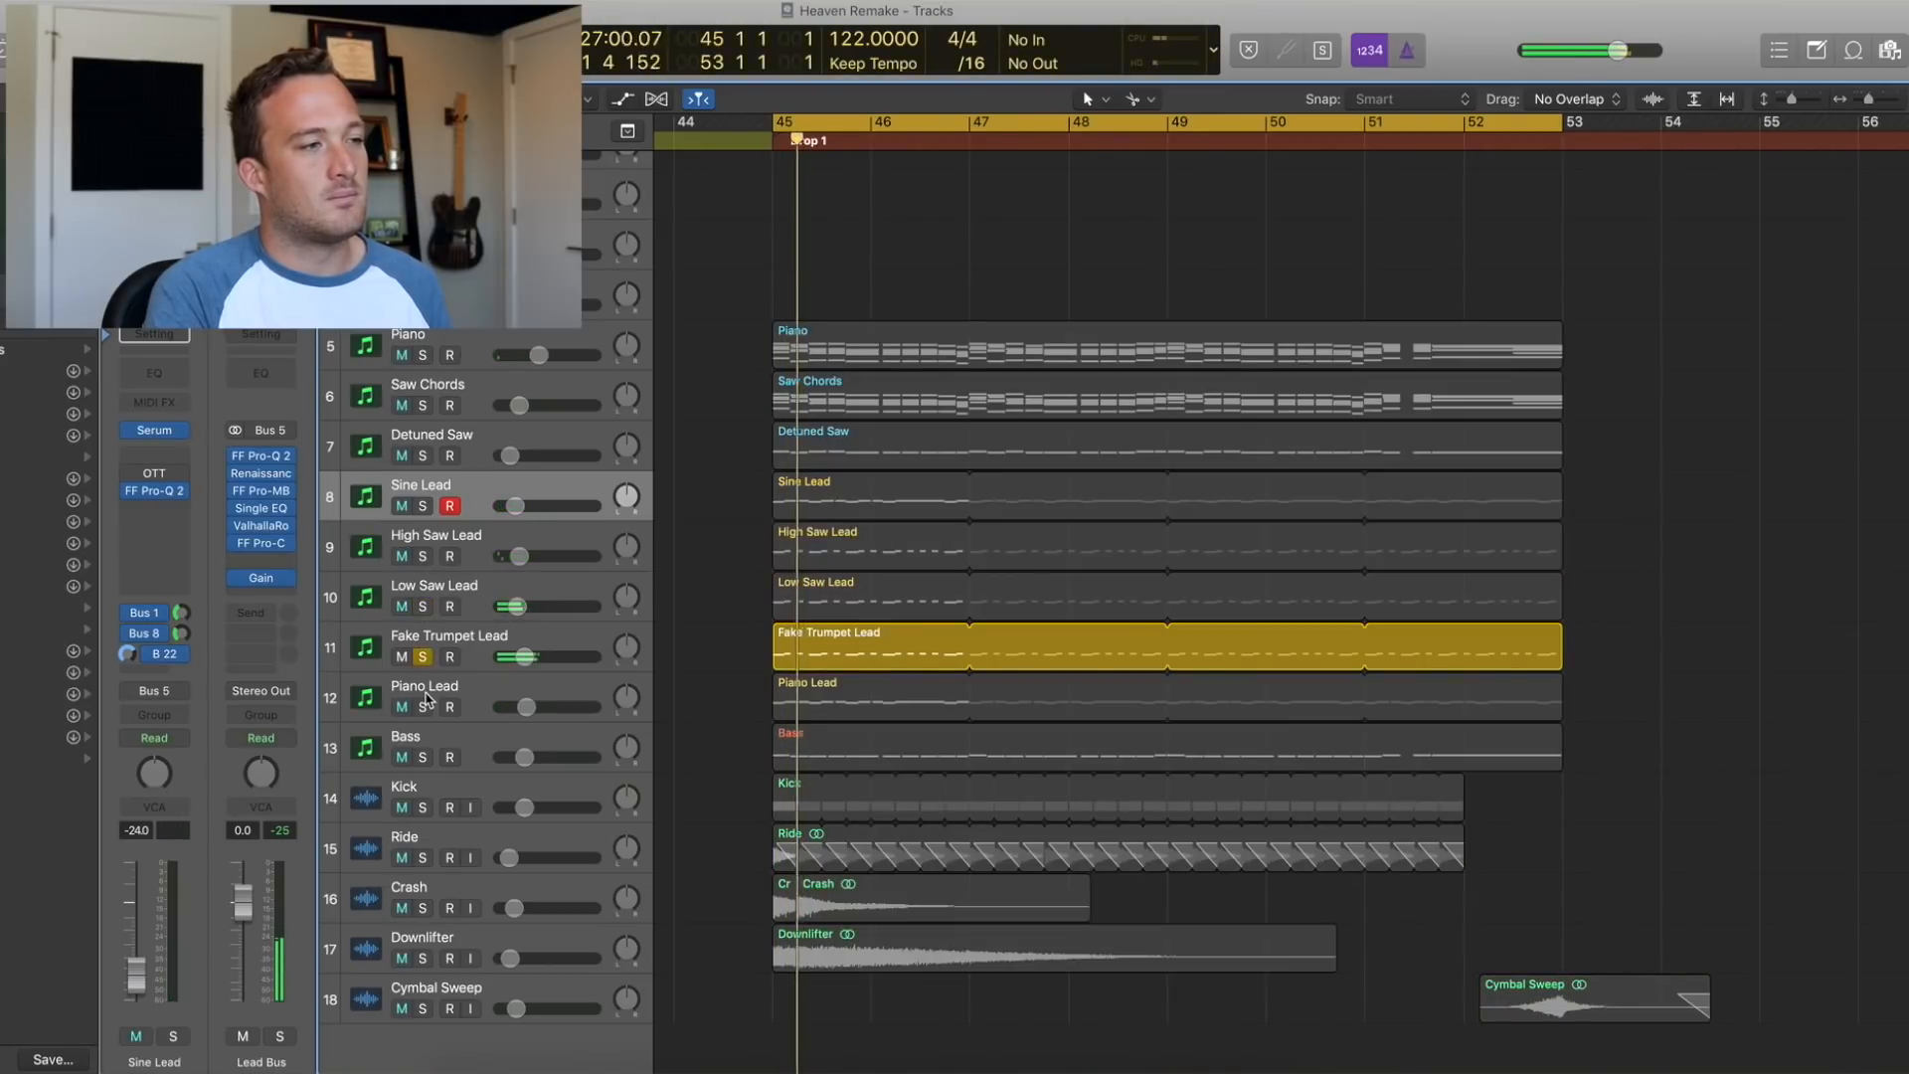
{"action": "left_click", "coordinate": [423, 706]}
{"action": "left_click", "coordinate": [423, 657]}
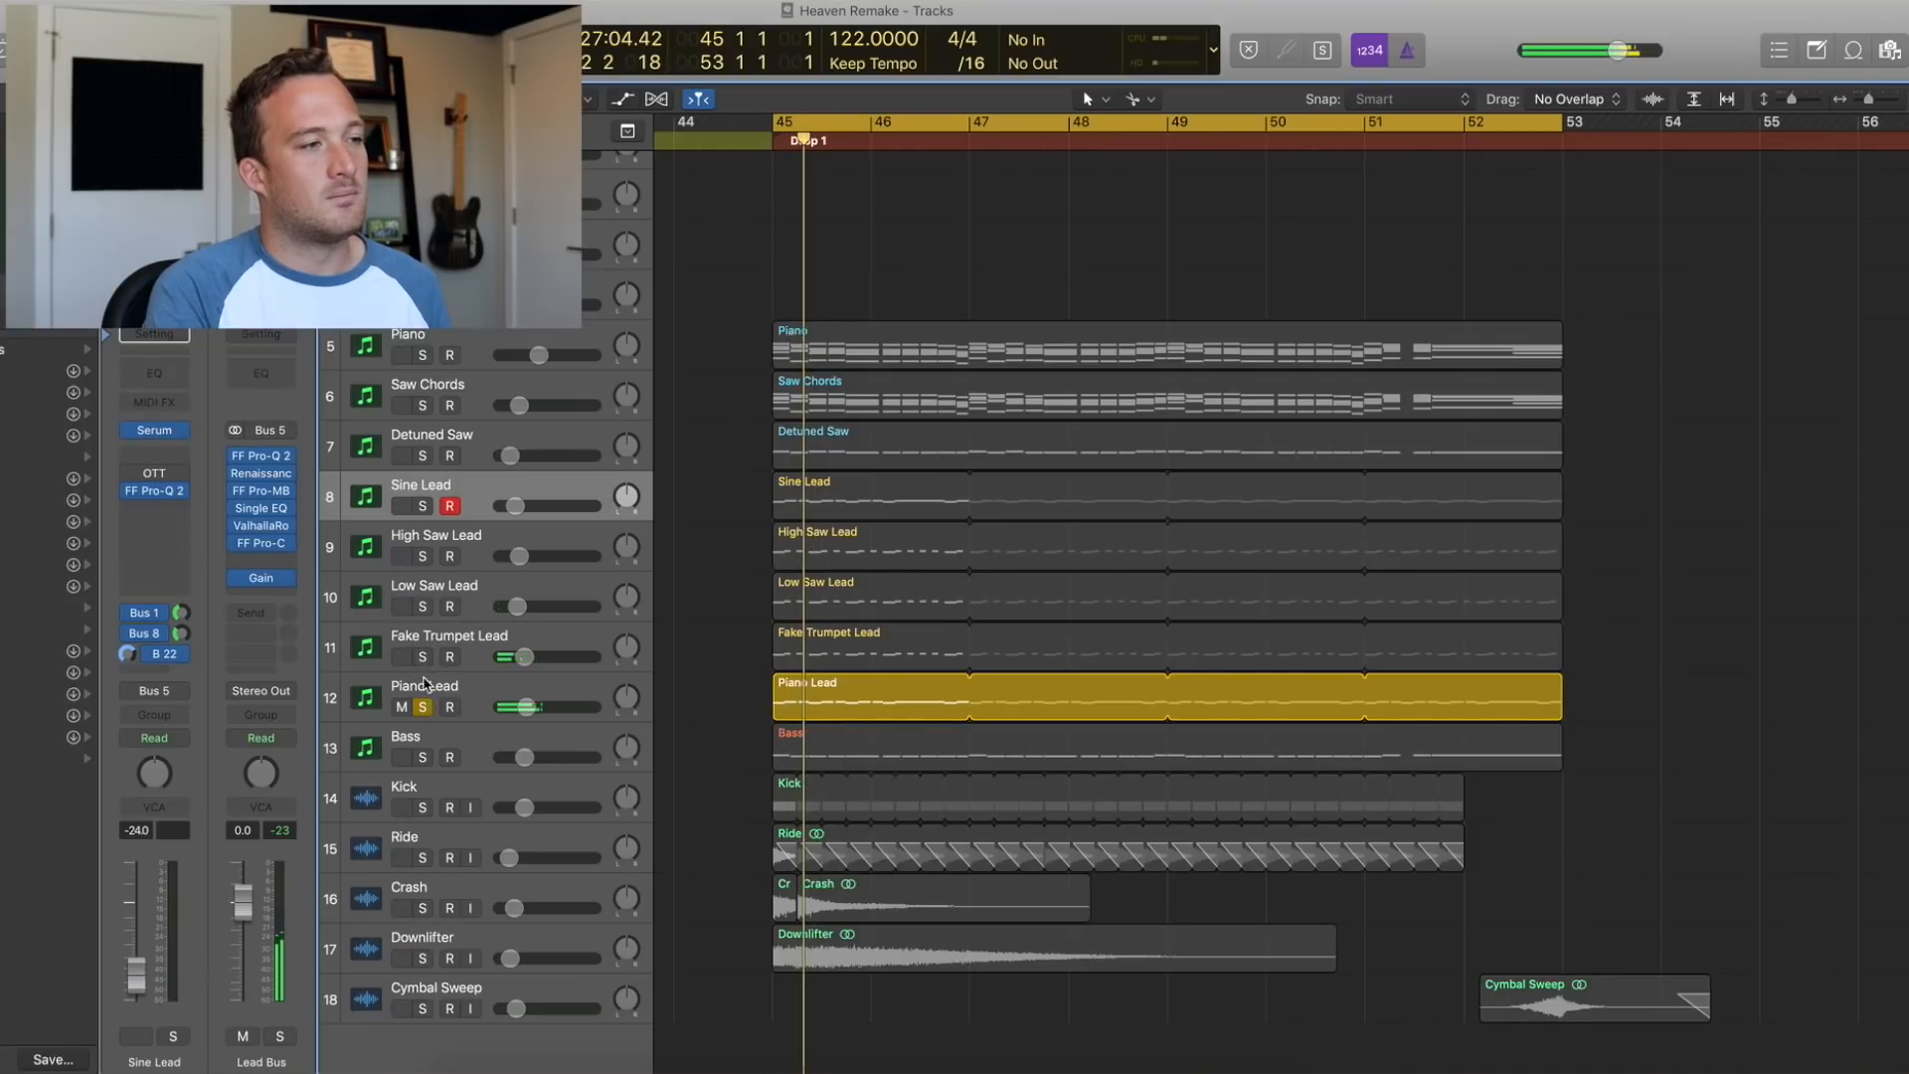
Solo all five lead tracks together and play back the combined lead stack
{"action": "left_click", "coordinate": [423, 657]}
{"action": "left_click", "coordinate": [422, 606]}
{"action": "left_click", "coordinate": [423, 557]}
{"action": "left_click", "coordinate": [423, 506]}
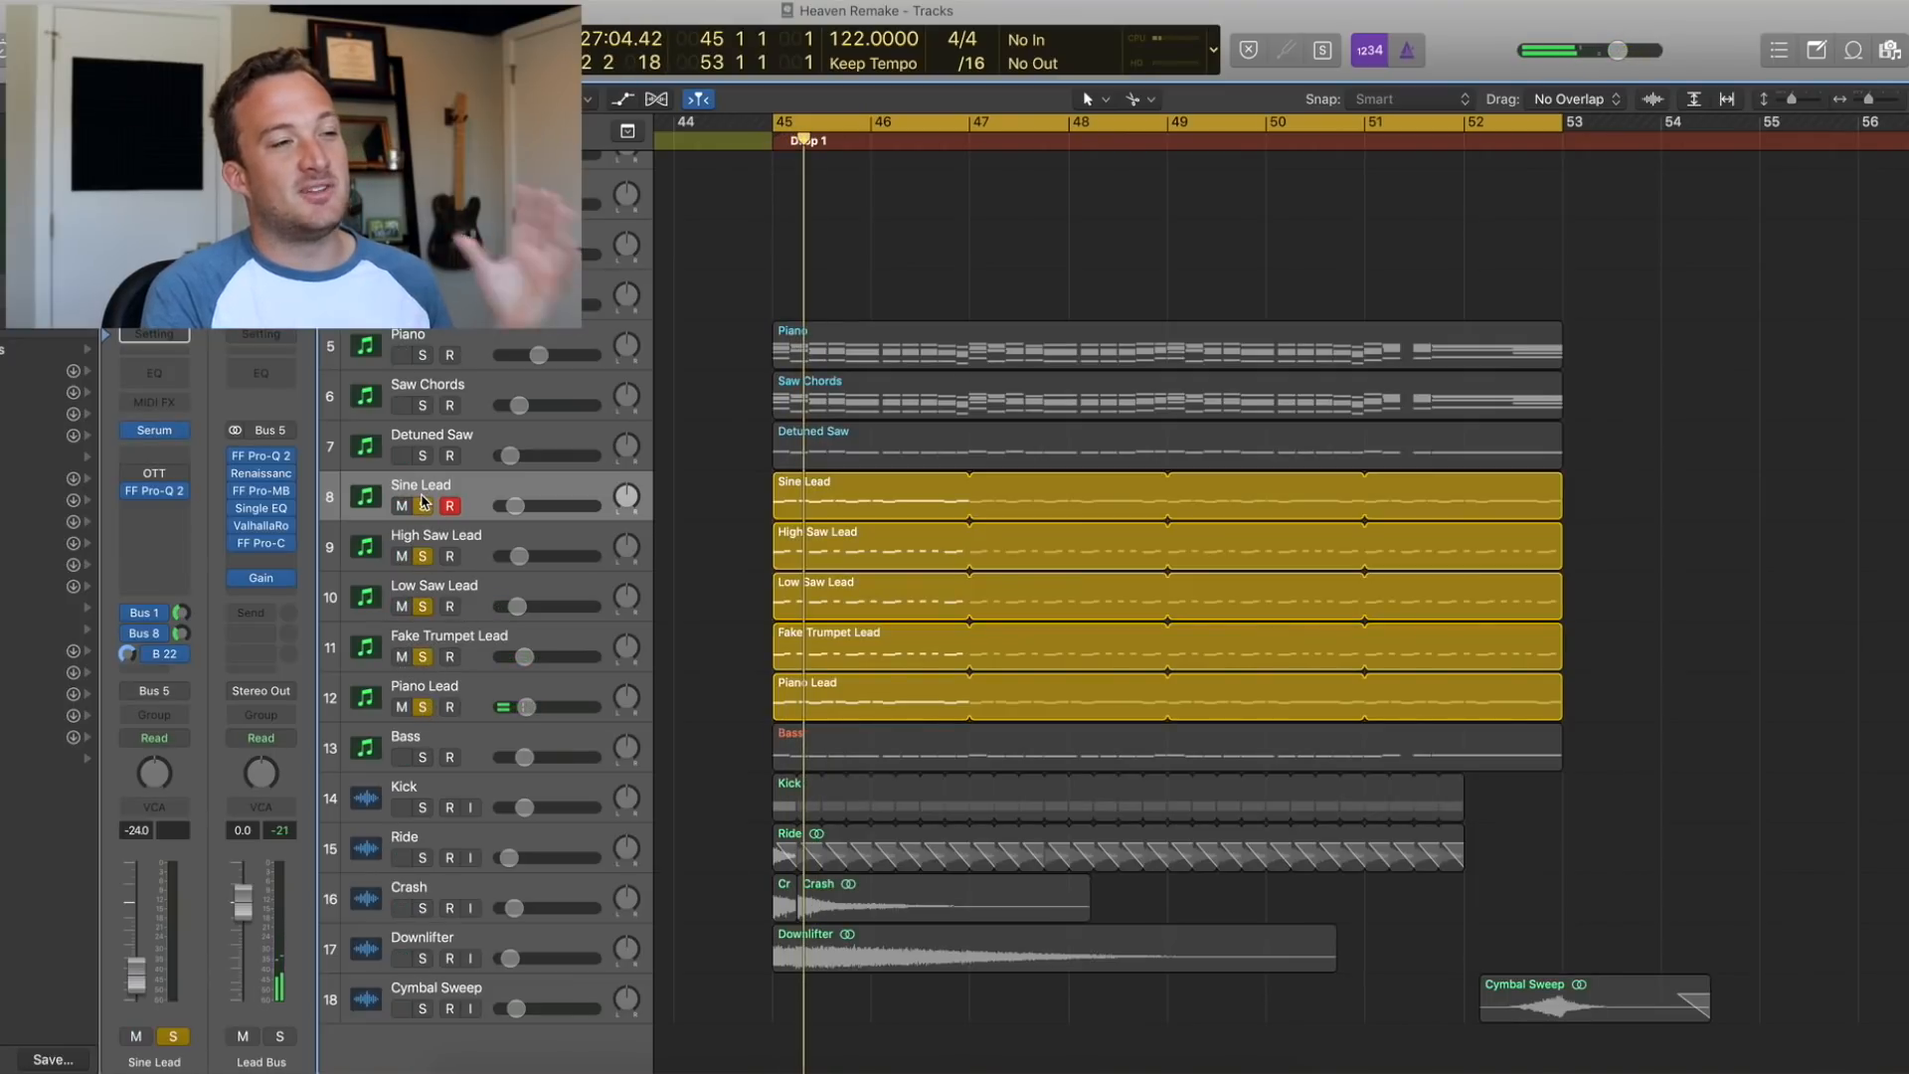
{"action": "key", "text": "space"}
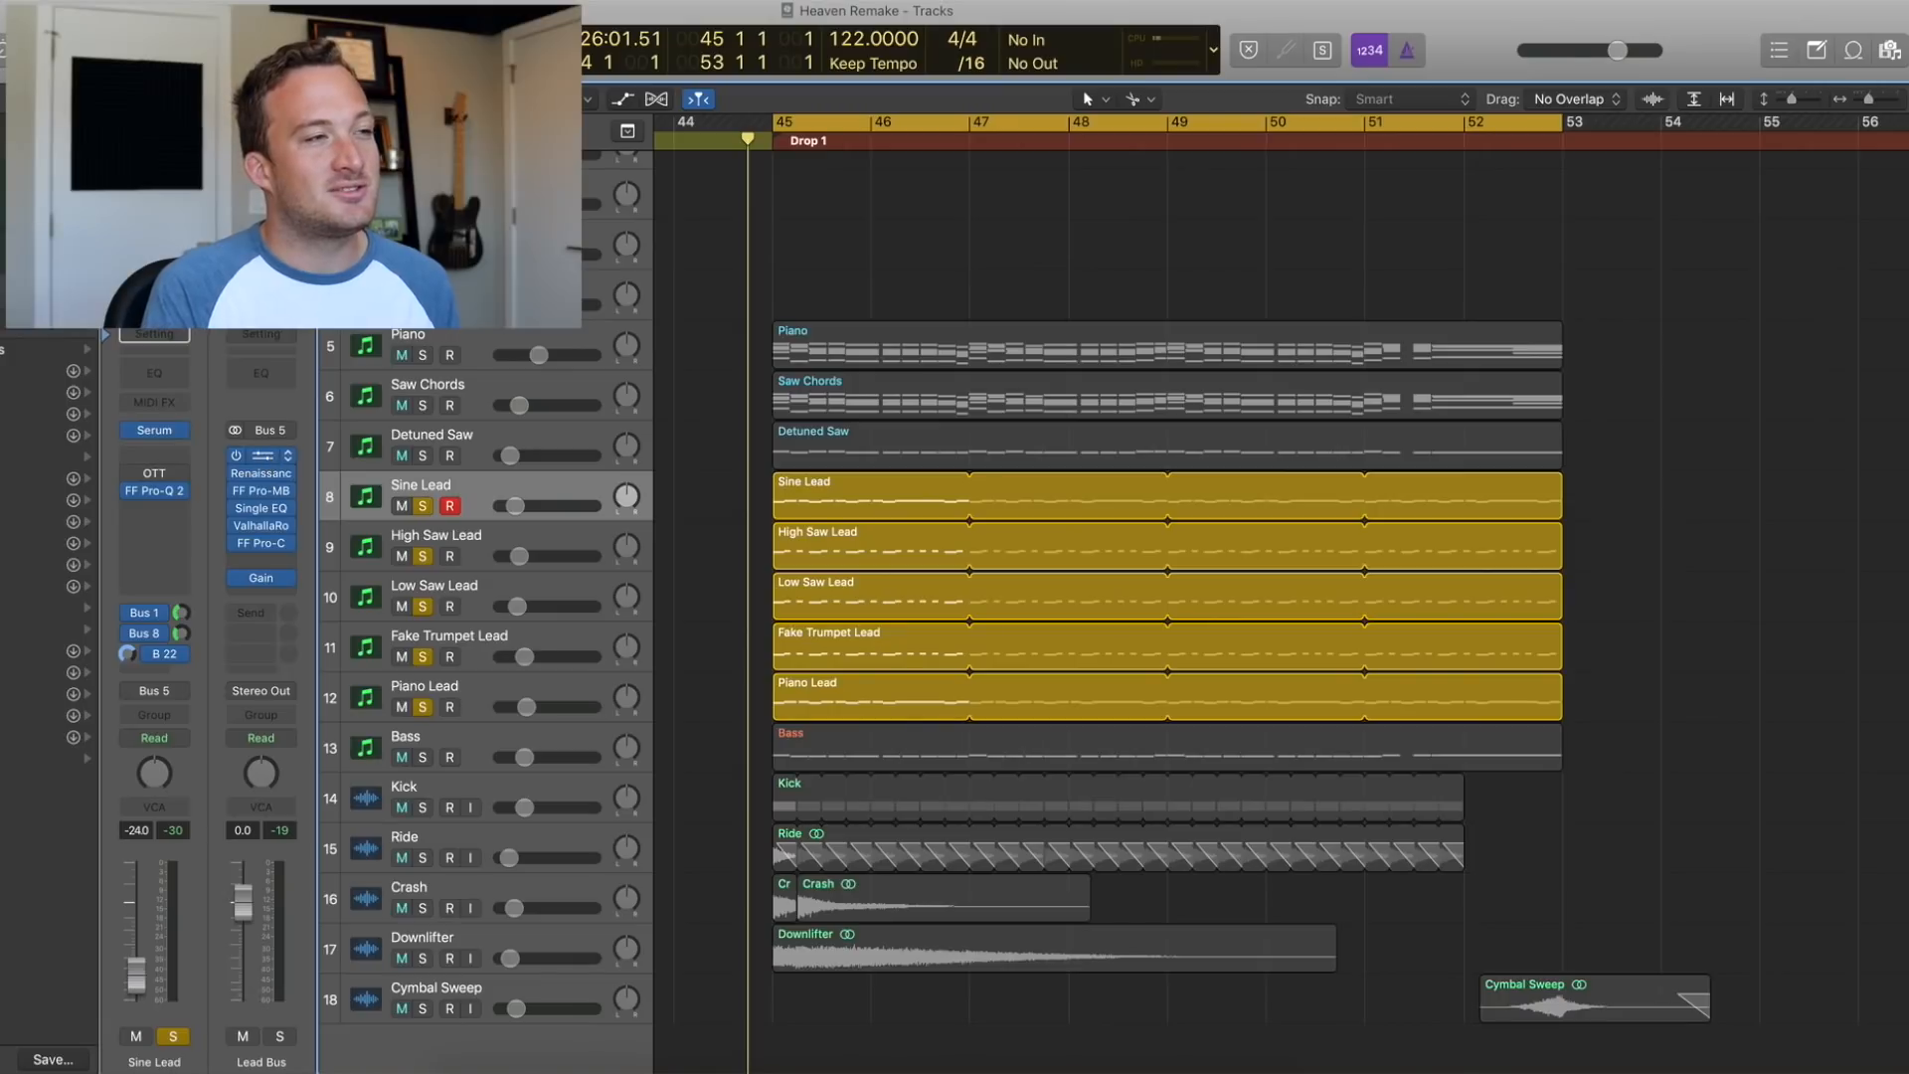
Examine the Lead Bus's FF Pro-Q 2 equalizer and Renaissance Axx compressor while playing the soloed leads
{"action": "left_click", "coordinate": [264, 458]}
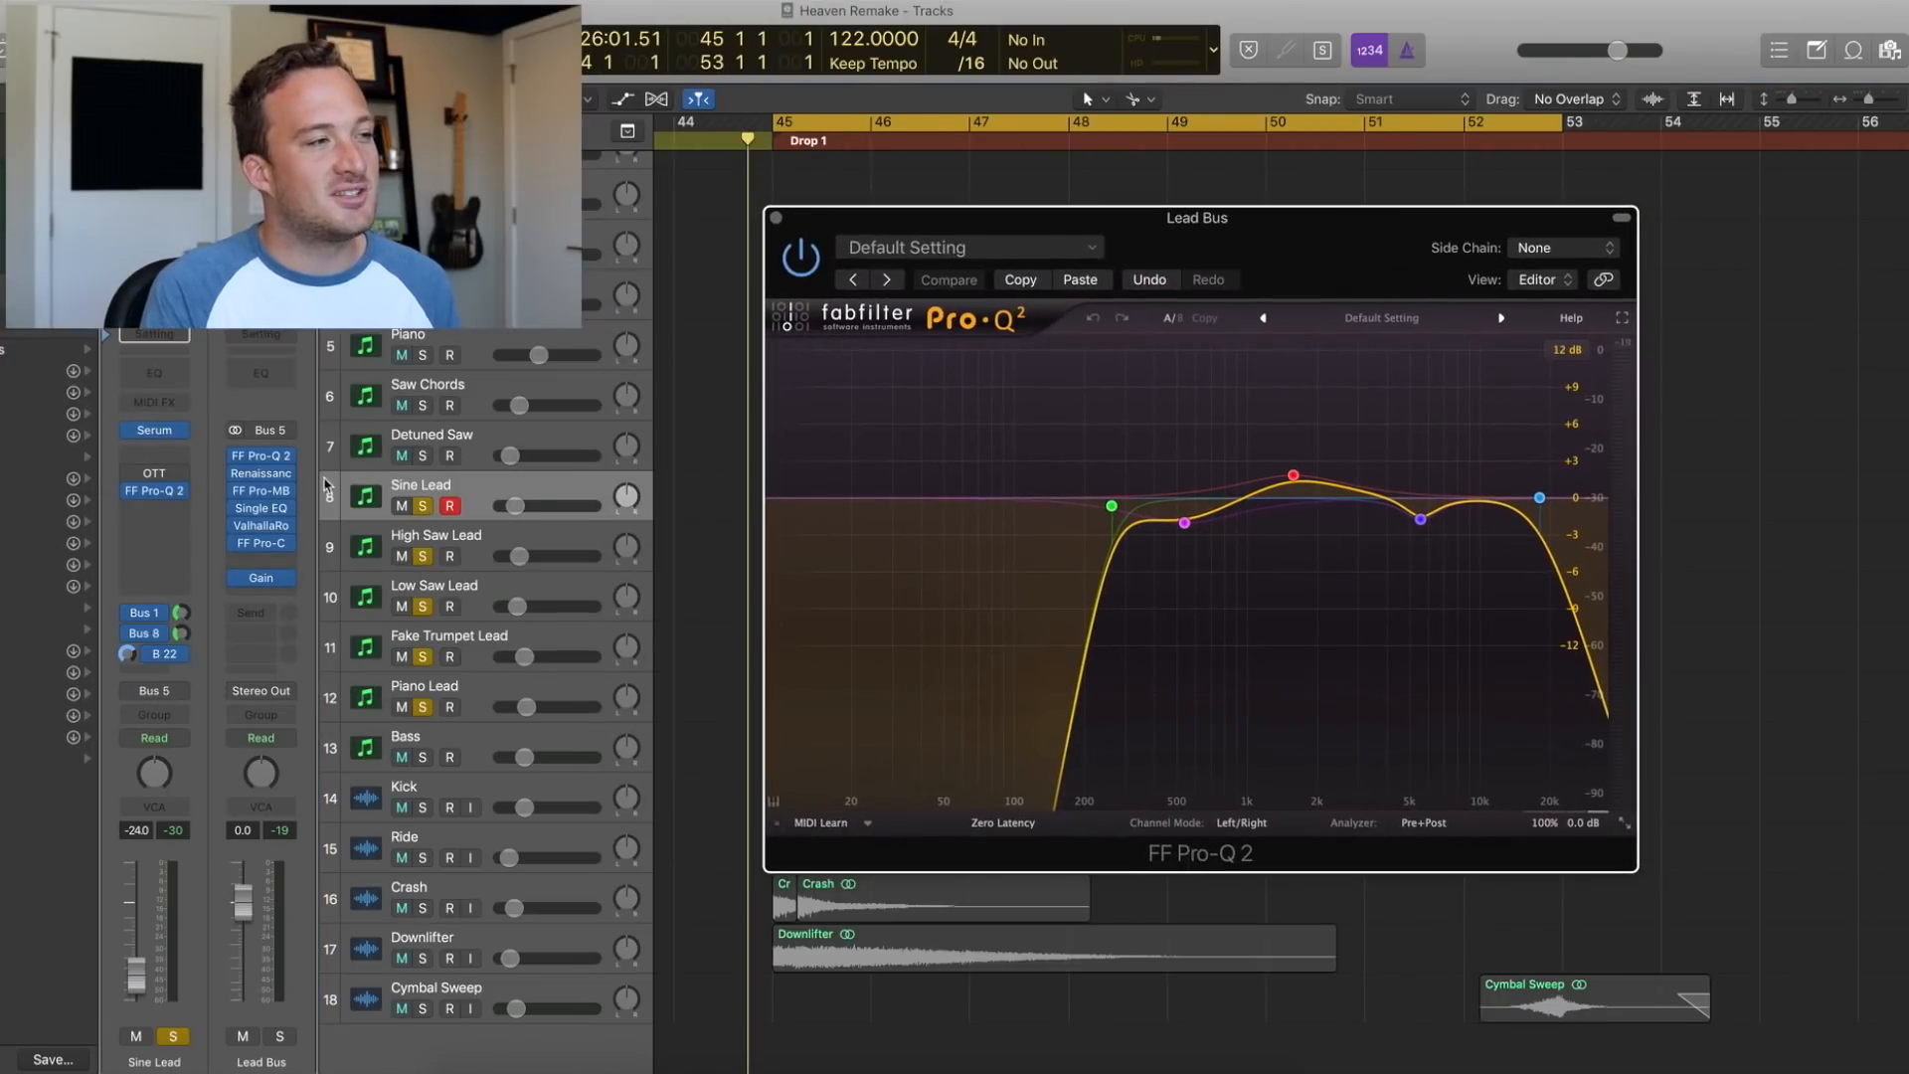
{"action": "left_click", "coordinate": [262, 474]}
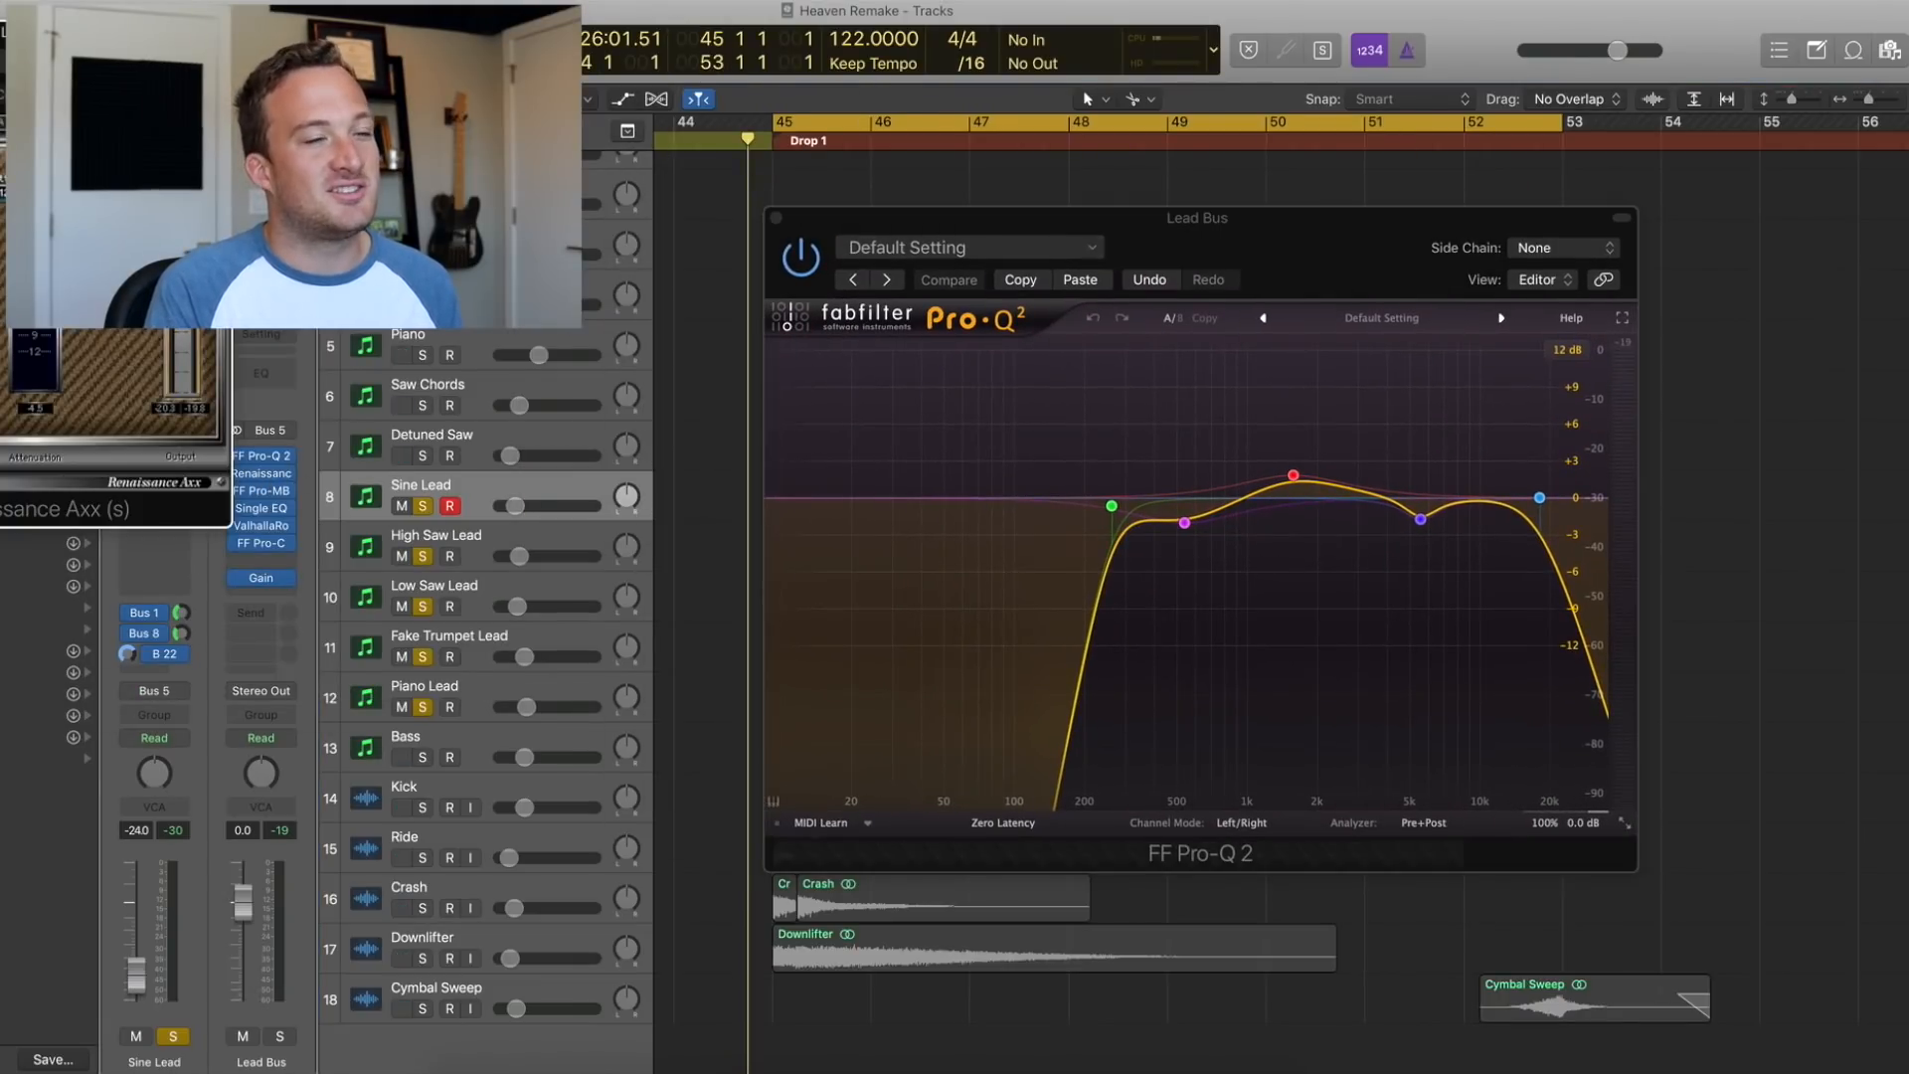
{"action": "left_click_drag", "start_coordinate": [133, 52], "coordinate": [1337, 266]}
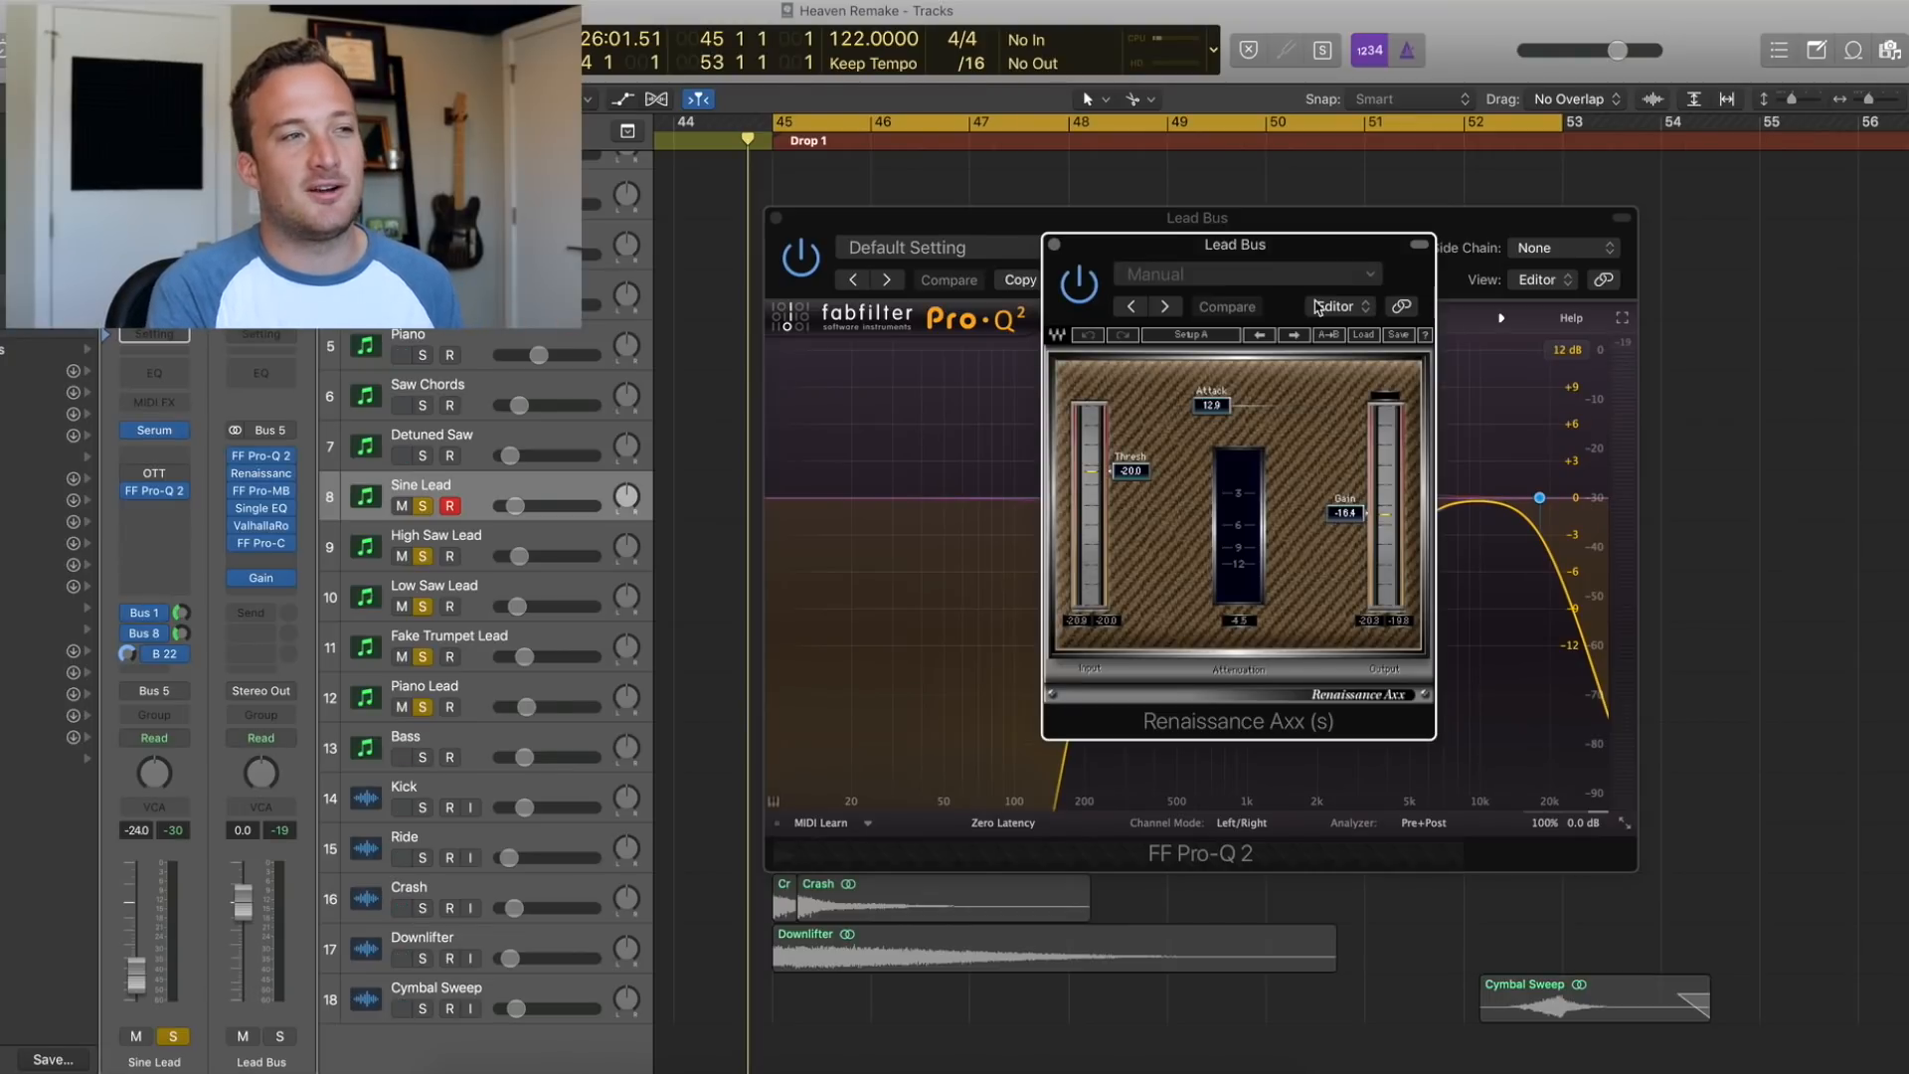
{"action": "key", "text": "space"}
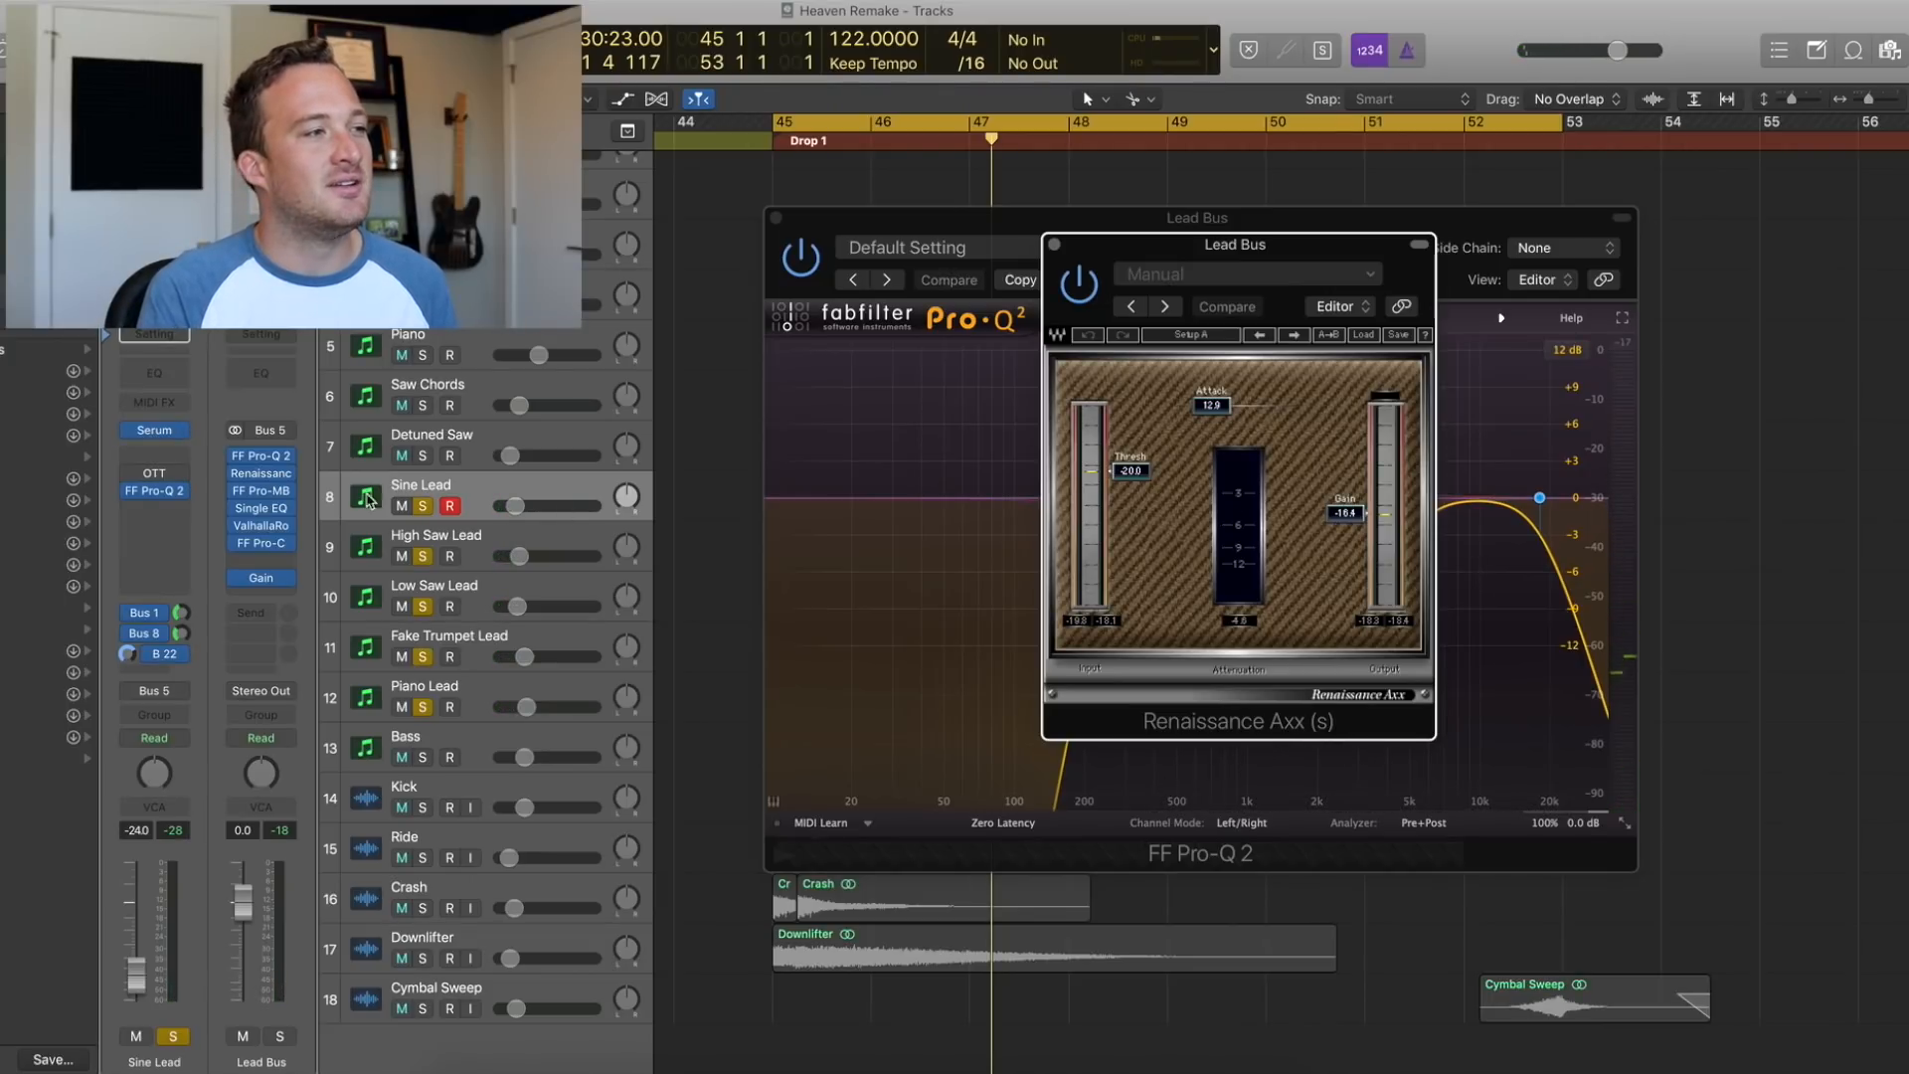
Open the Lead Bus's FF Pro-C sidechain compressor and play the leads to watch its gain reduction
{"action": "left_click", "coordinate": [262, 543]}
{"action": "left_click_drag", "start_coordinate": [348, 12], "coordinate": [1283, 271]}
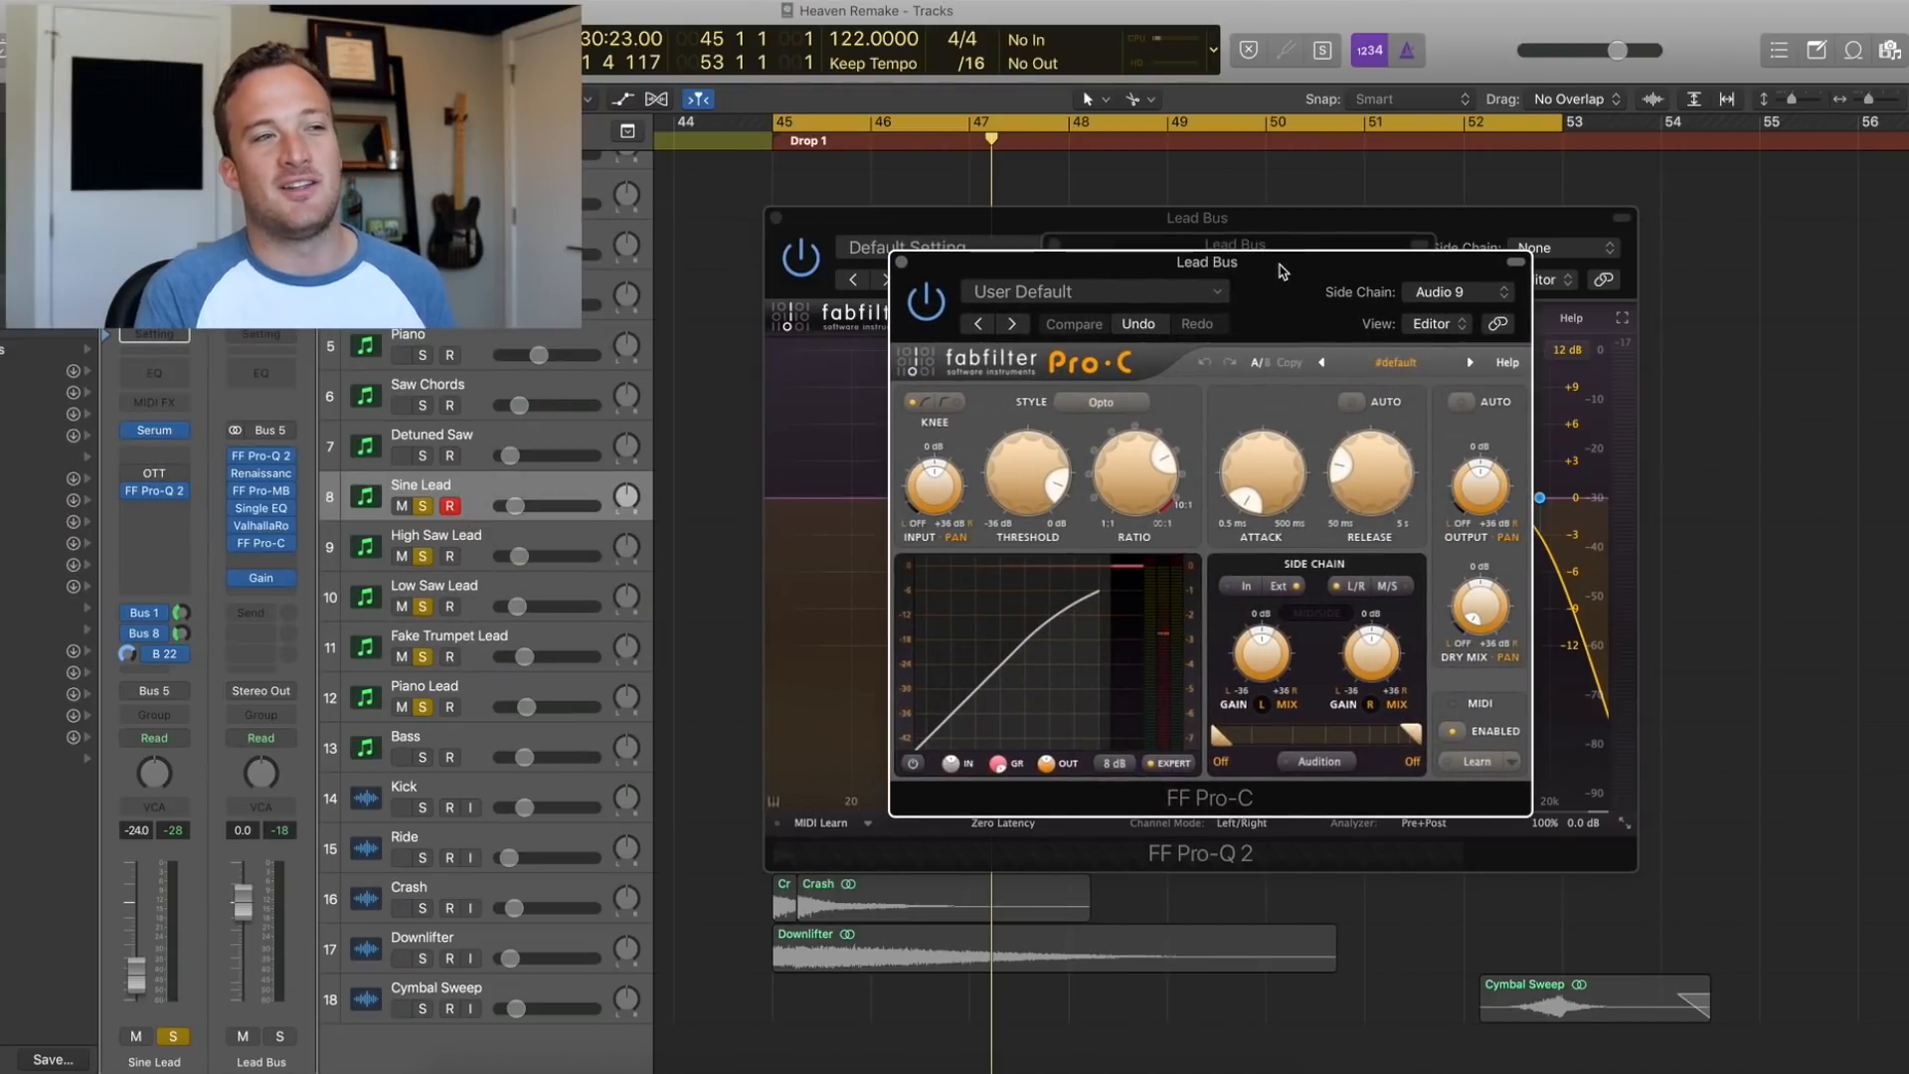
{"action": "key", "text": "space"}
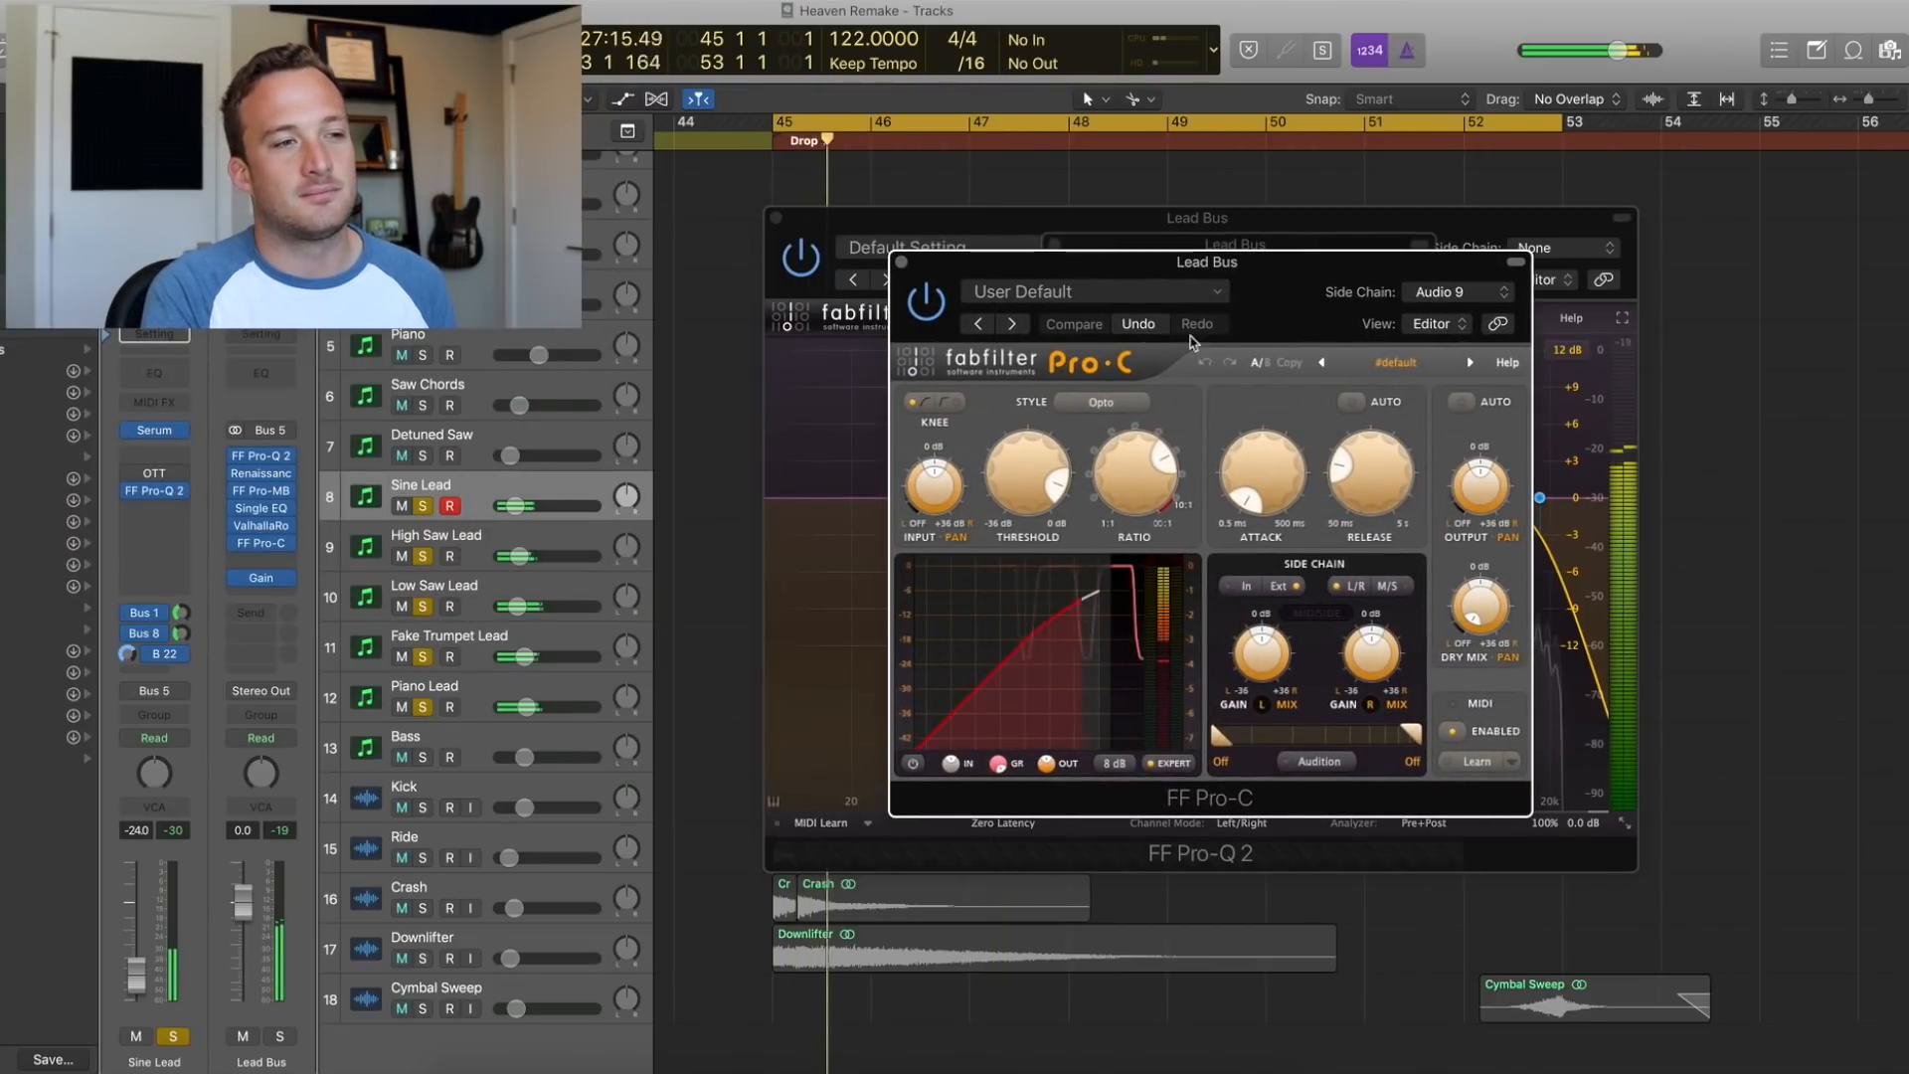
Stop the soloed leads, close the Lead Bus plug-ins and play the drop with all solos cleared
{"action": "key", "text": "space"}
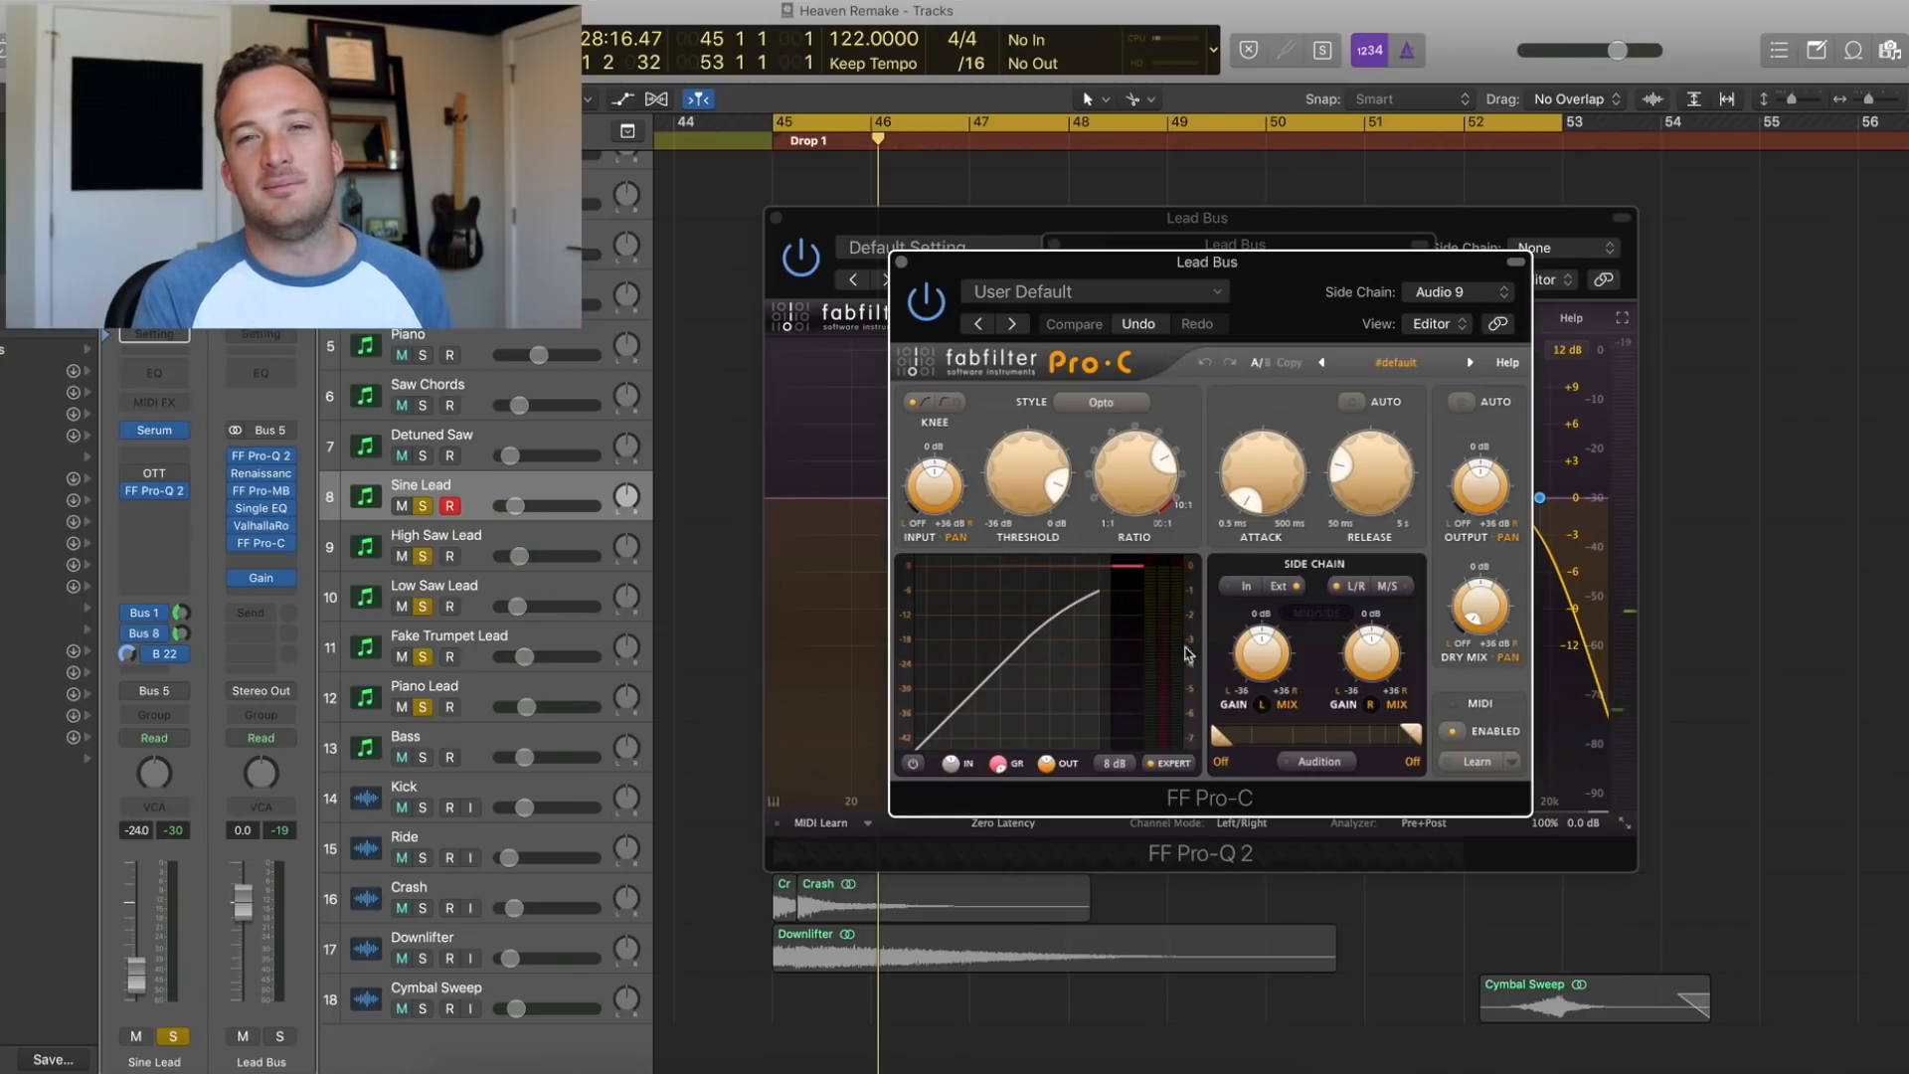
{"action": "key", "text": "space"}
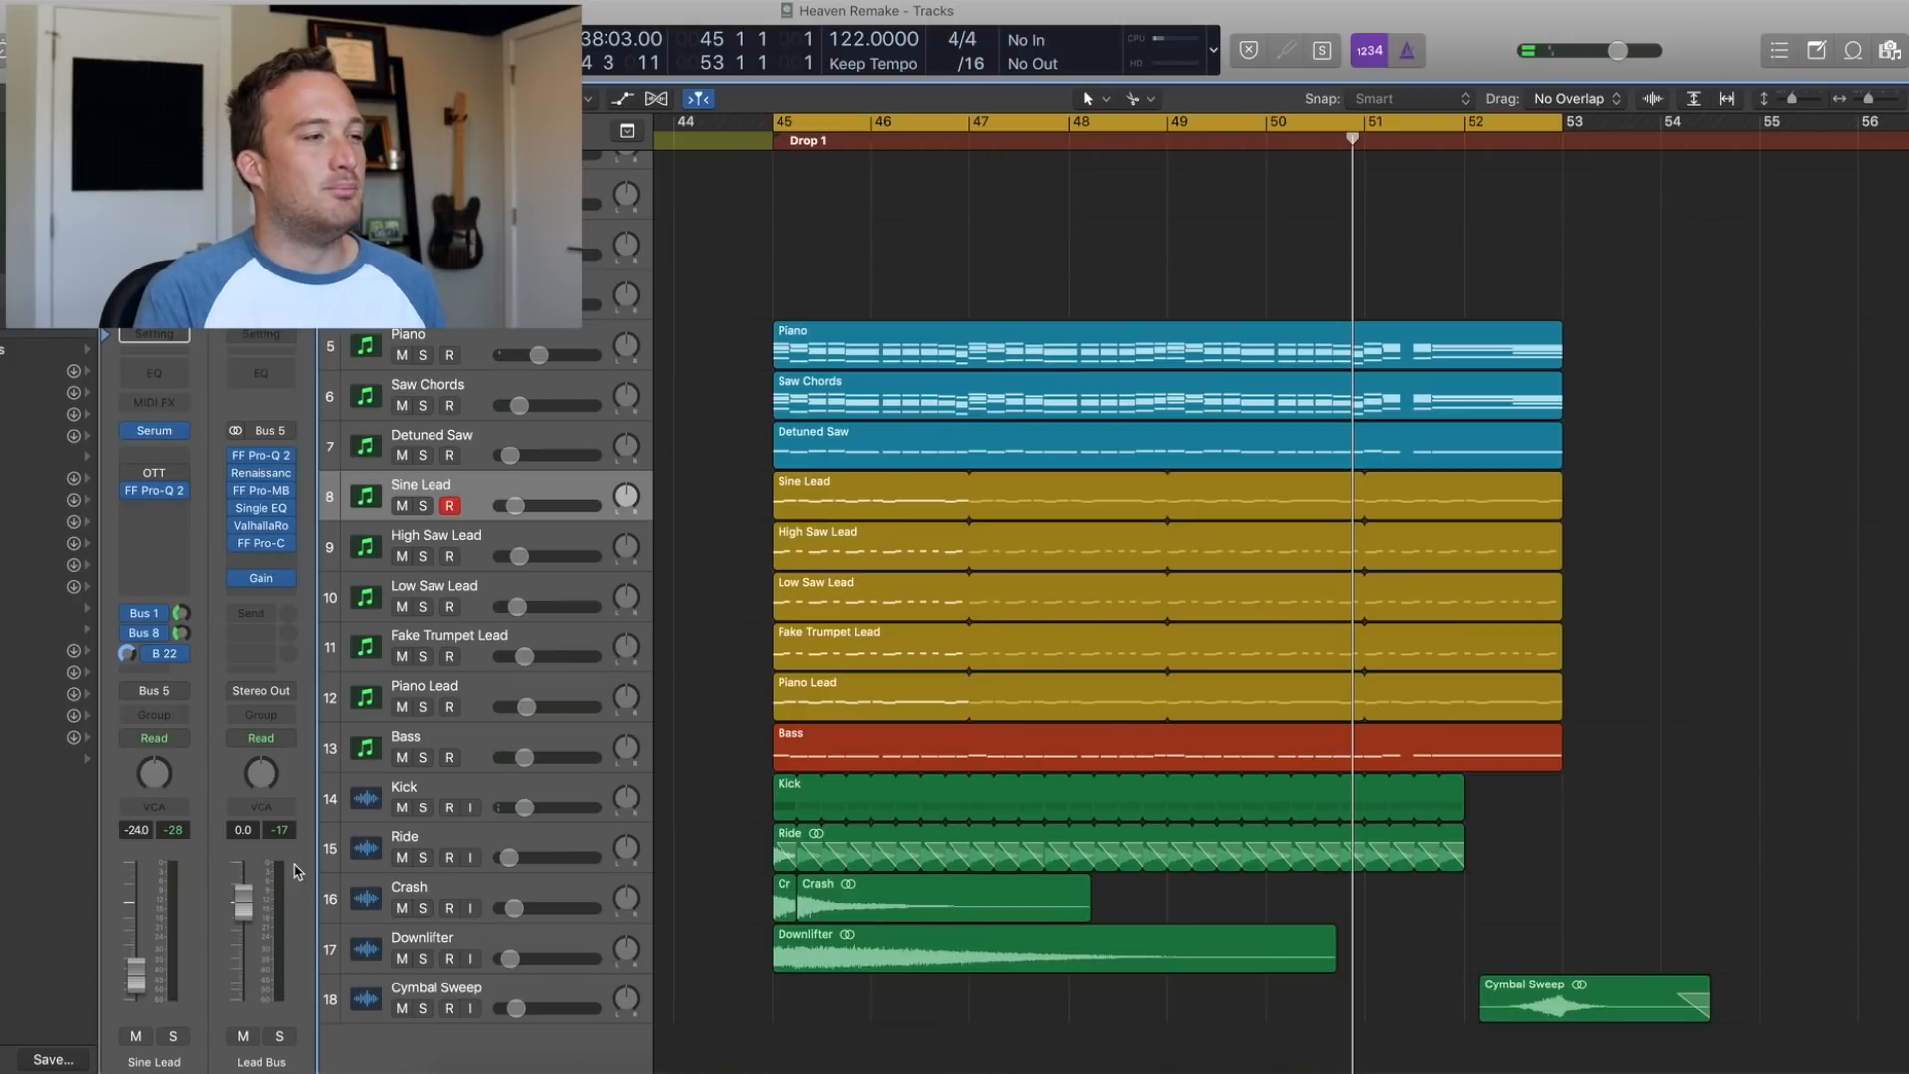
Show the Bass region's notes in the Piano Roll, solo the Bass track and play it from the start of the drop
{"action": "left_click", "coordinate": [458, 734]}
{"action": "left_click", "coordinate": [763, 748]}
{"action": "left_click", "coordinate": [792, 748]}
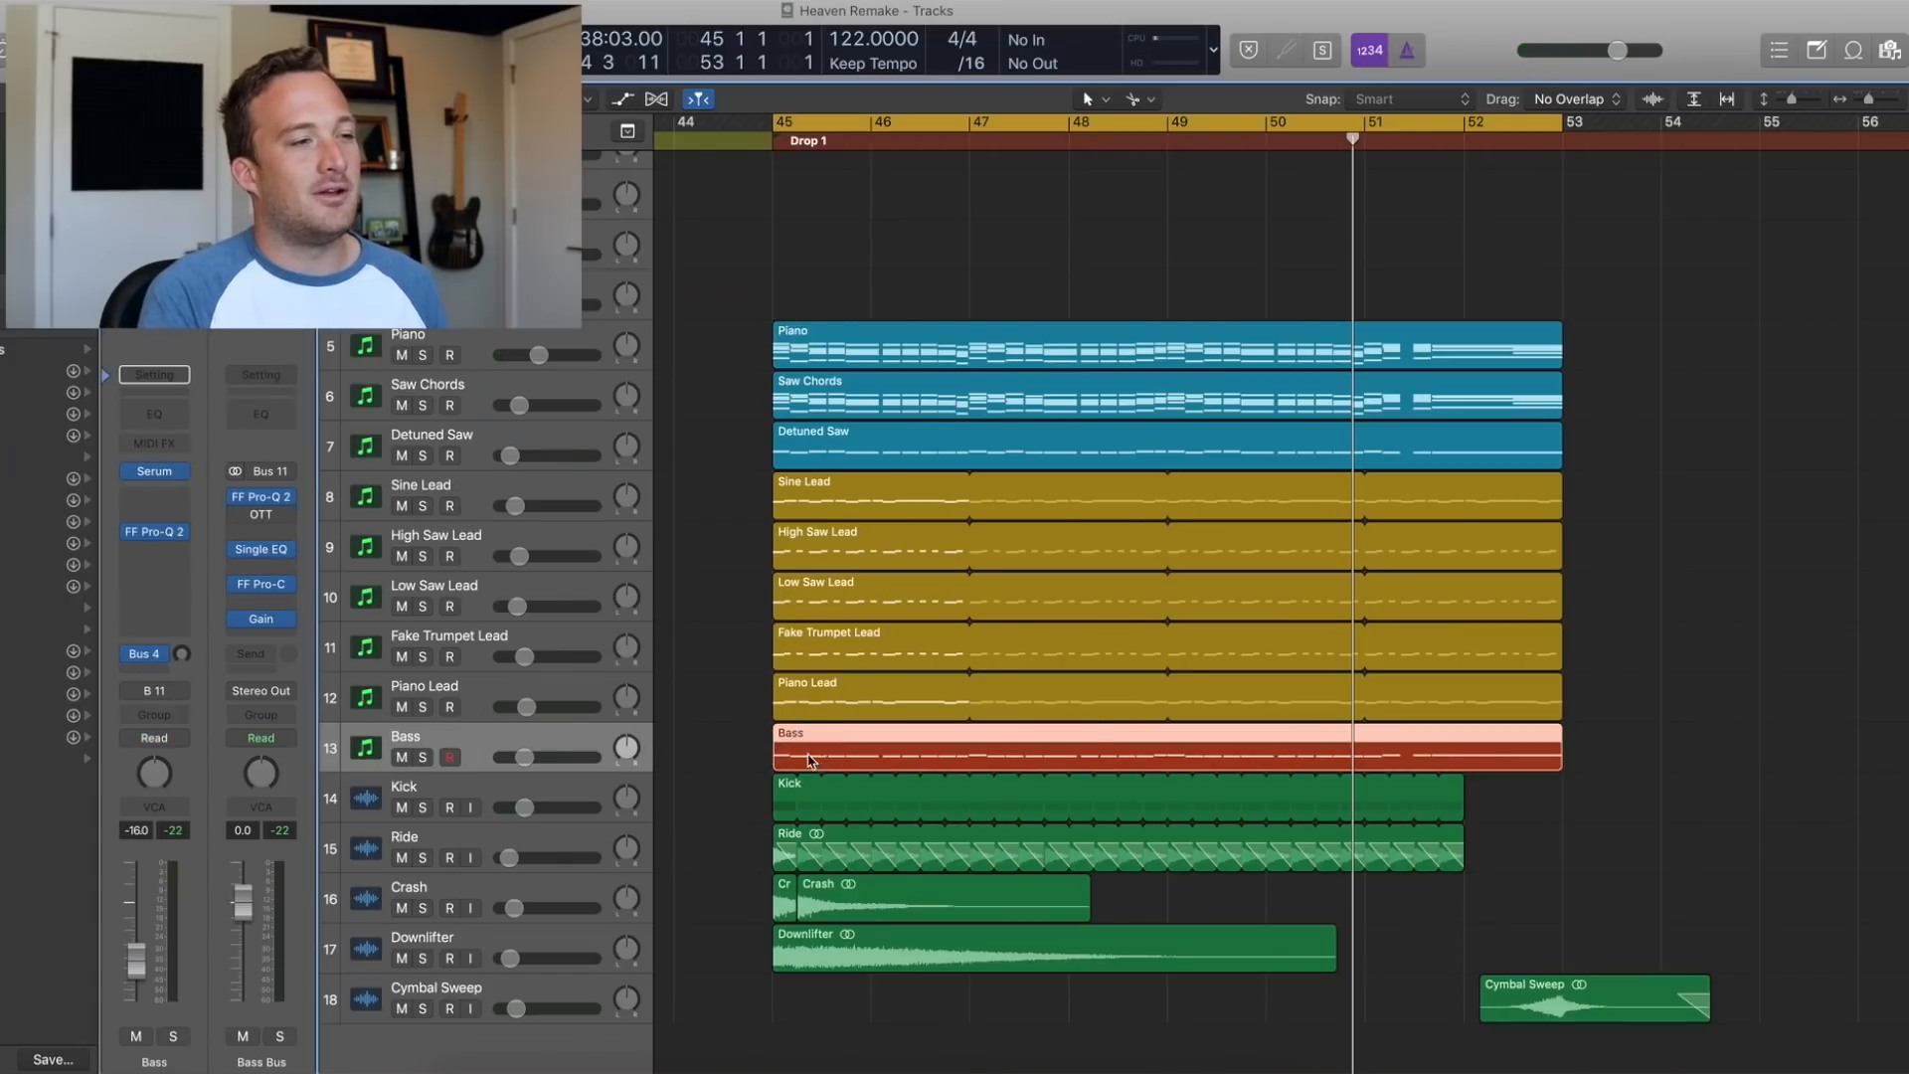
{"action": "key", "text": "p"}
{"action": "left_click", "coordinate": [422, 453]}
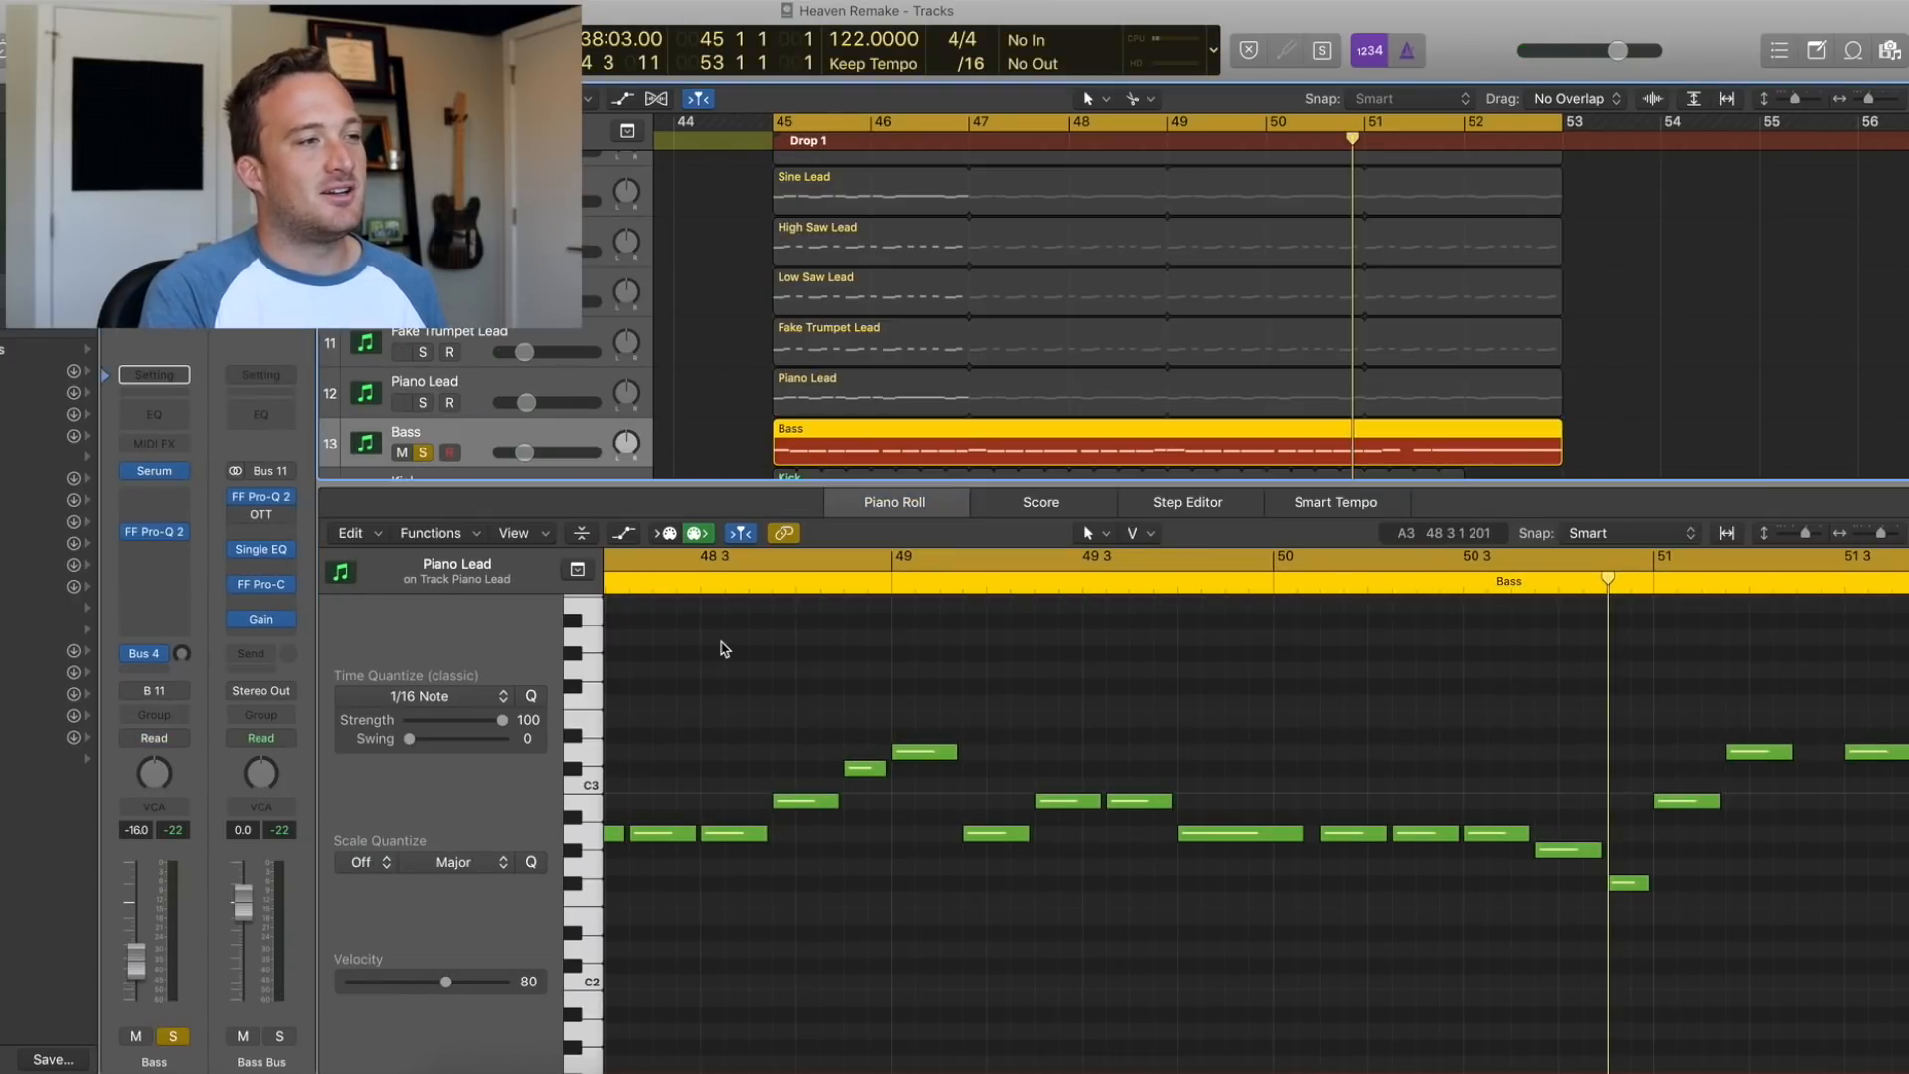
{"action": "key", "text": "shift+space"}
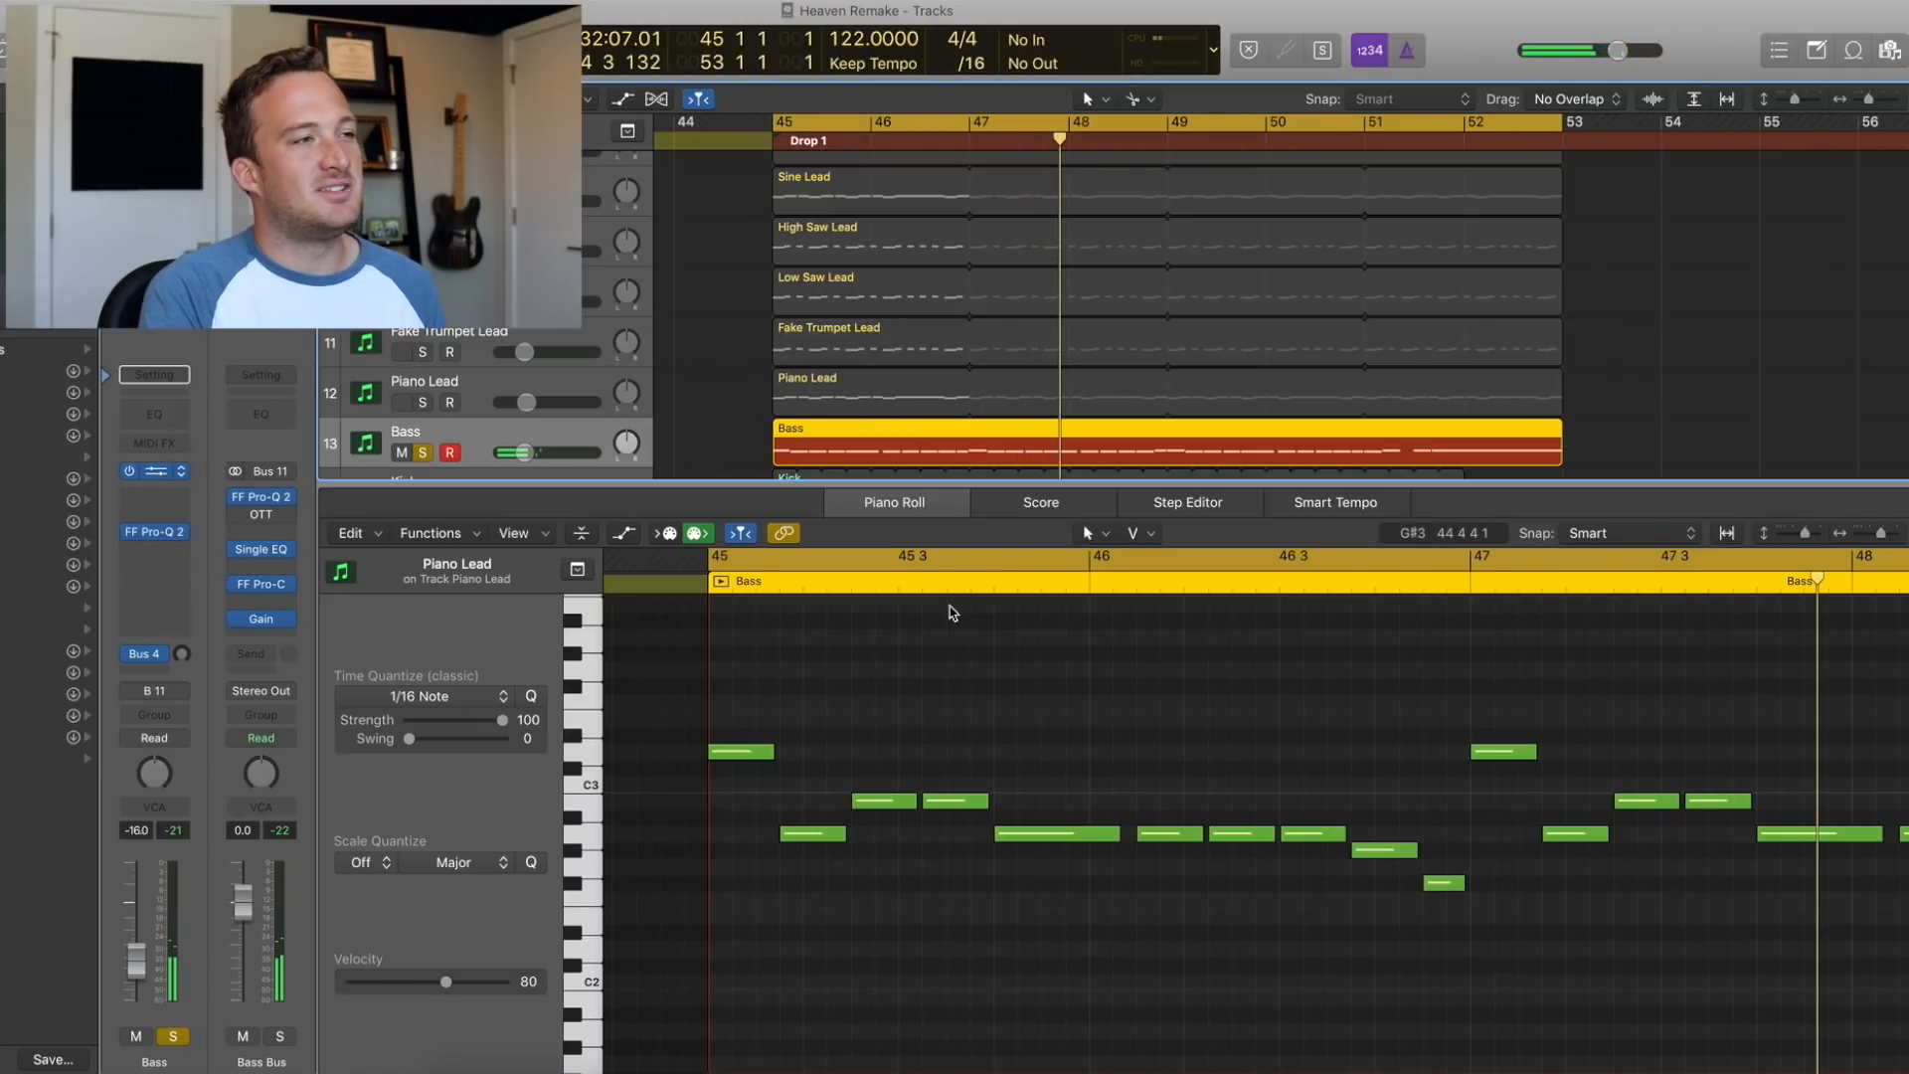
Examine the Bass track's Serum patch: oscillator octaves, OSC B unison and detune, and the compressor, distortion and filter cutoff effects
{"action": "key", "text": "v"}
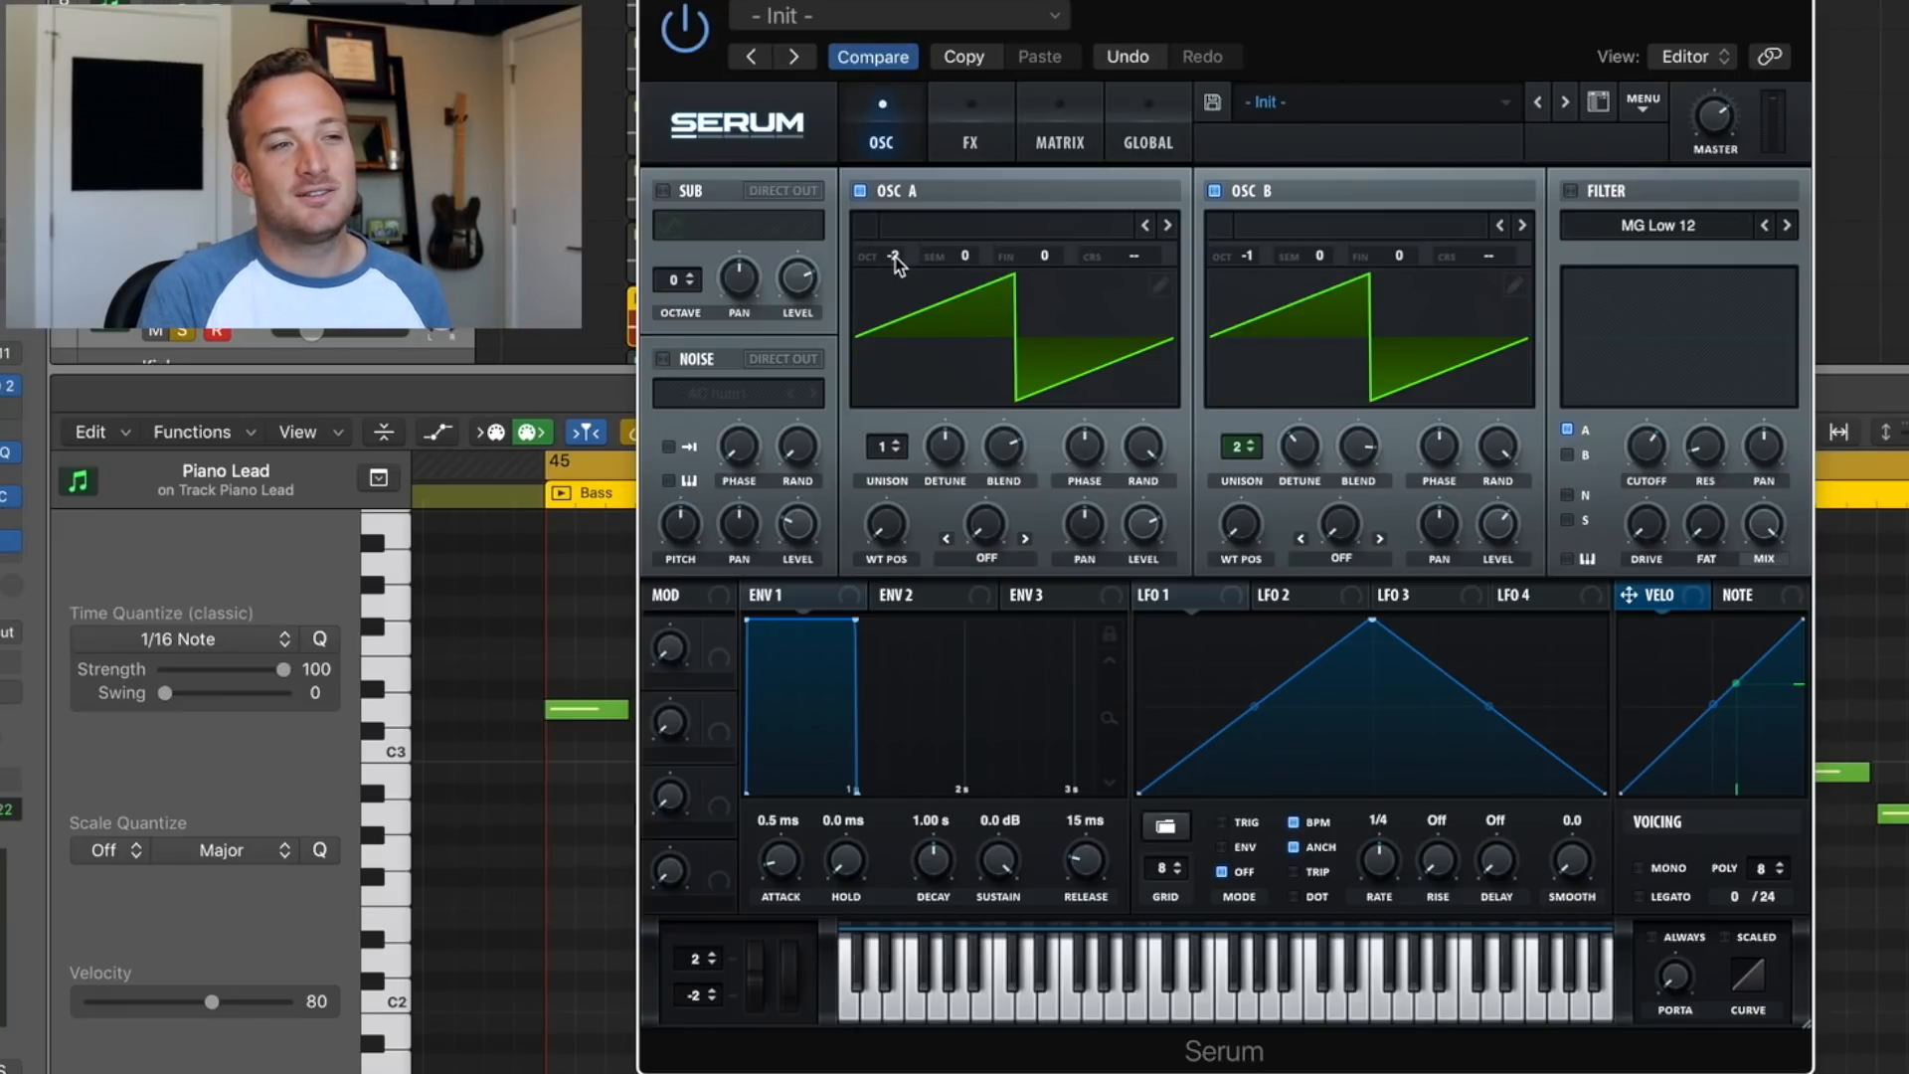
{"action": "left_click", "coordinate": [1245, 251]}
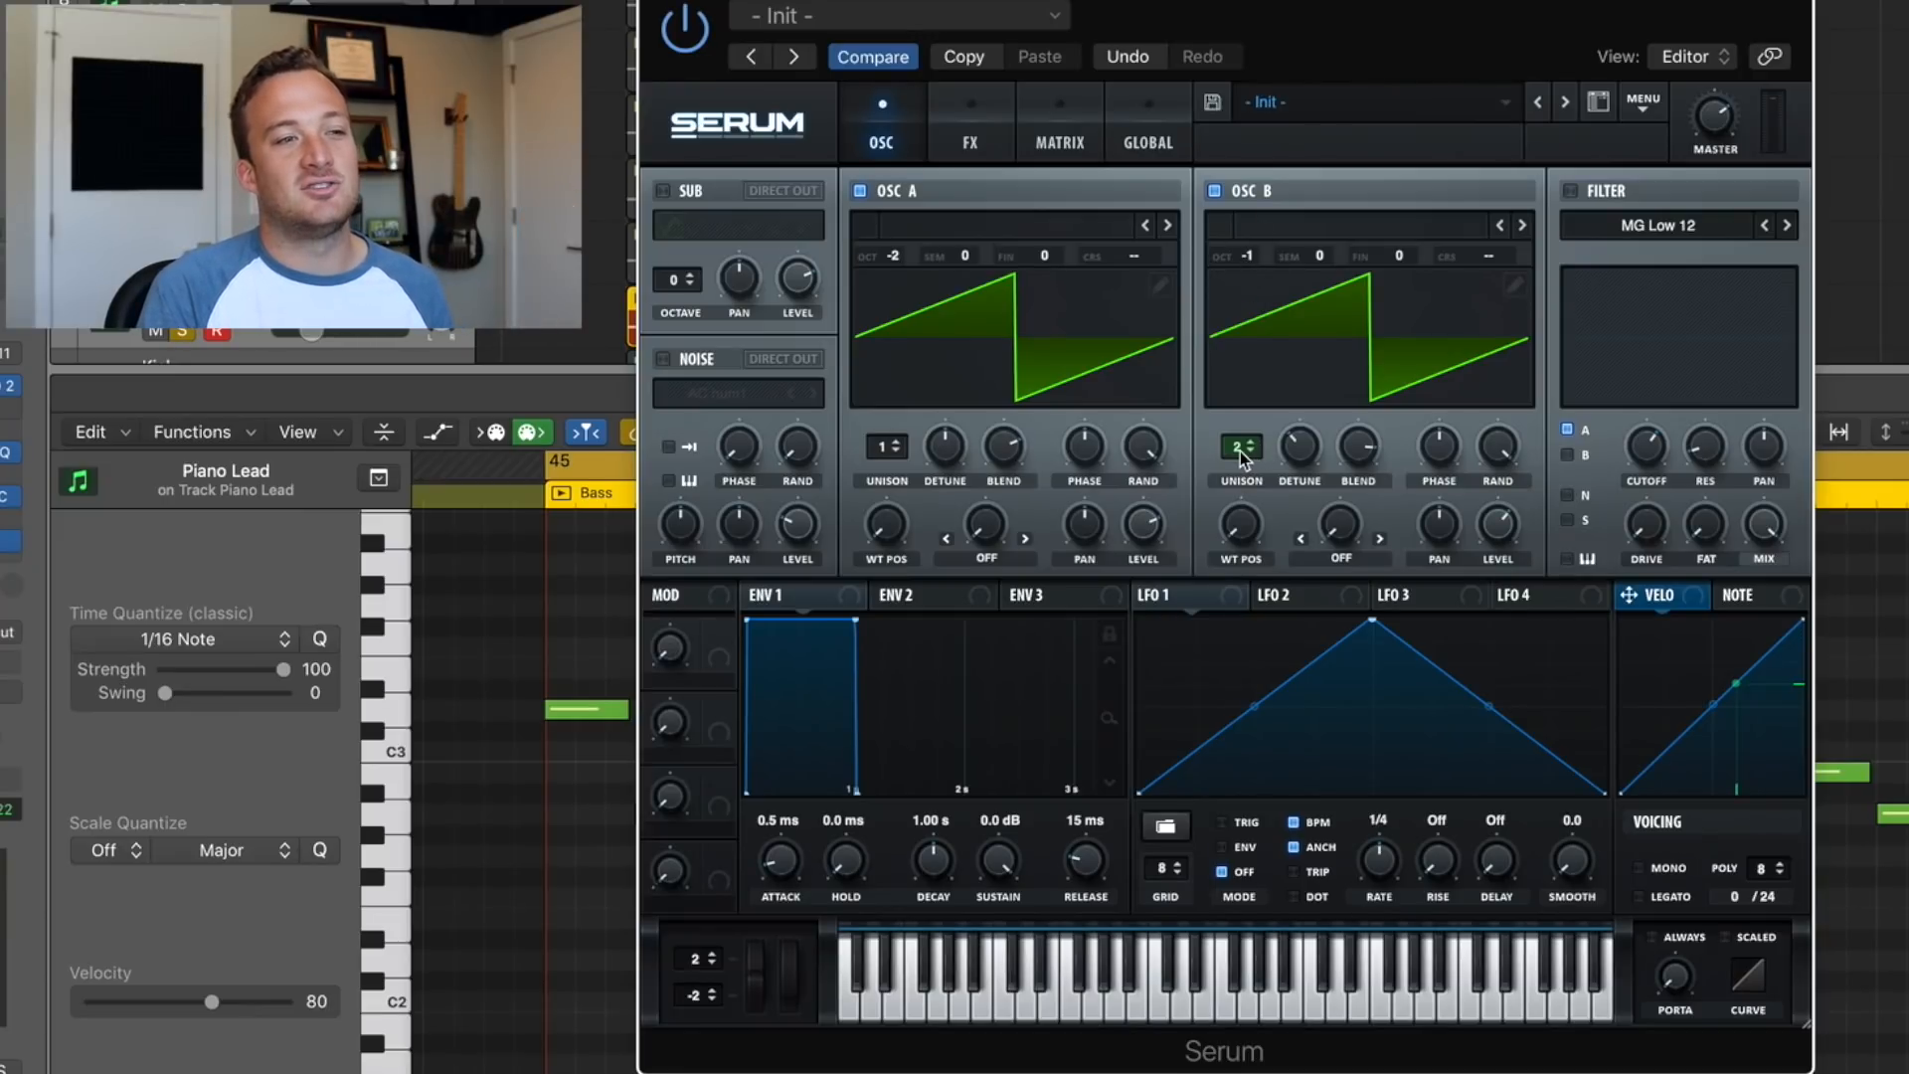
{"action": "mouse_move", "coordinate": [1281, 457]}
{"action": "left_mouse_down"}
{"action": "mouse_move", "coordinate": [1285, 437]}
{"action": "mouse_move", "coordinate": [1298, 461]}
{"action": "left_mouse_up"}
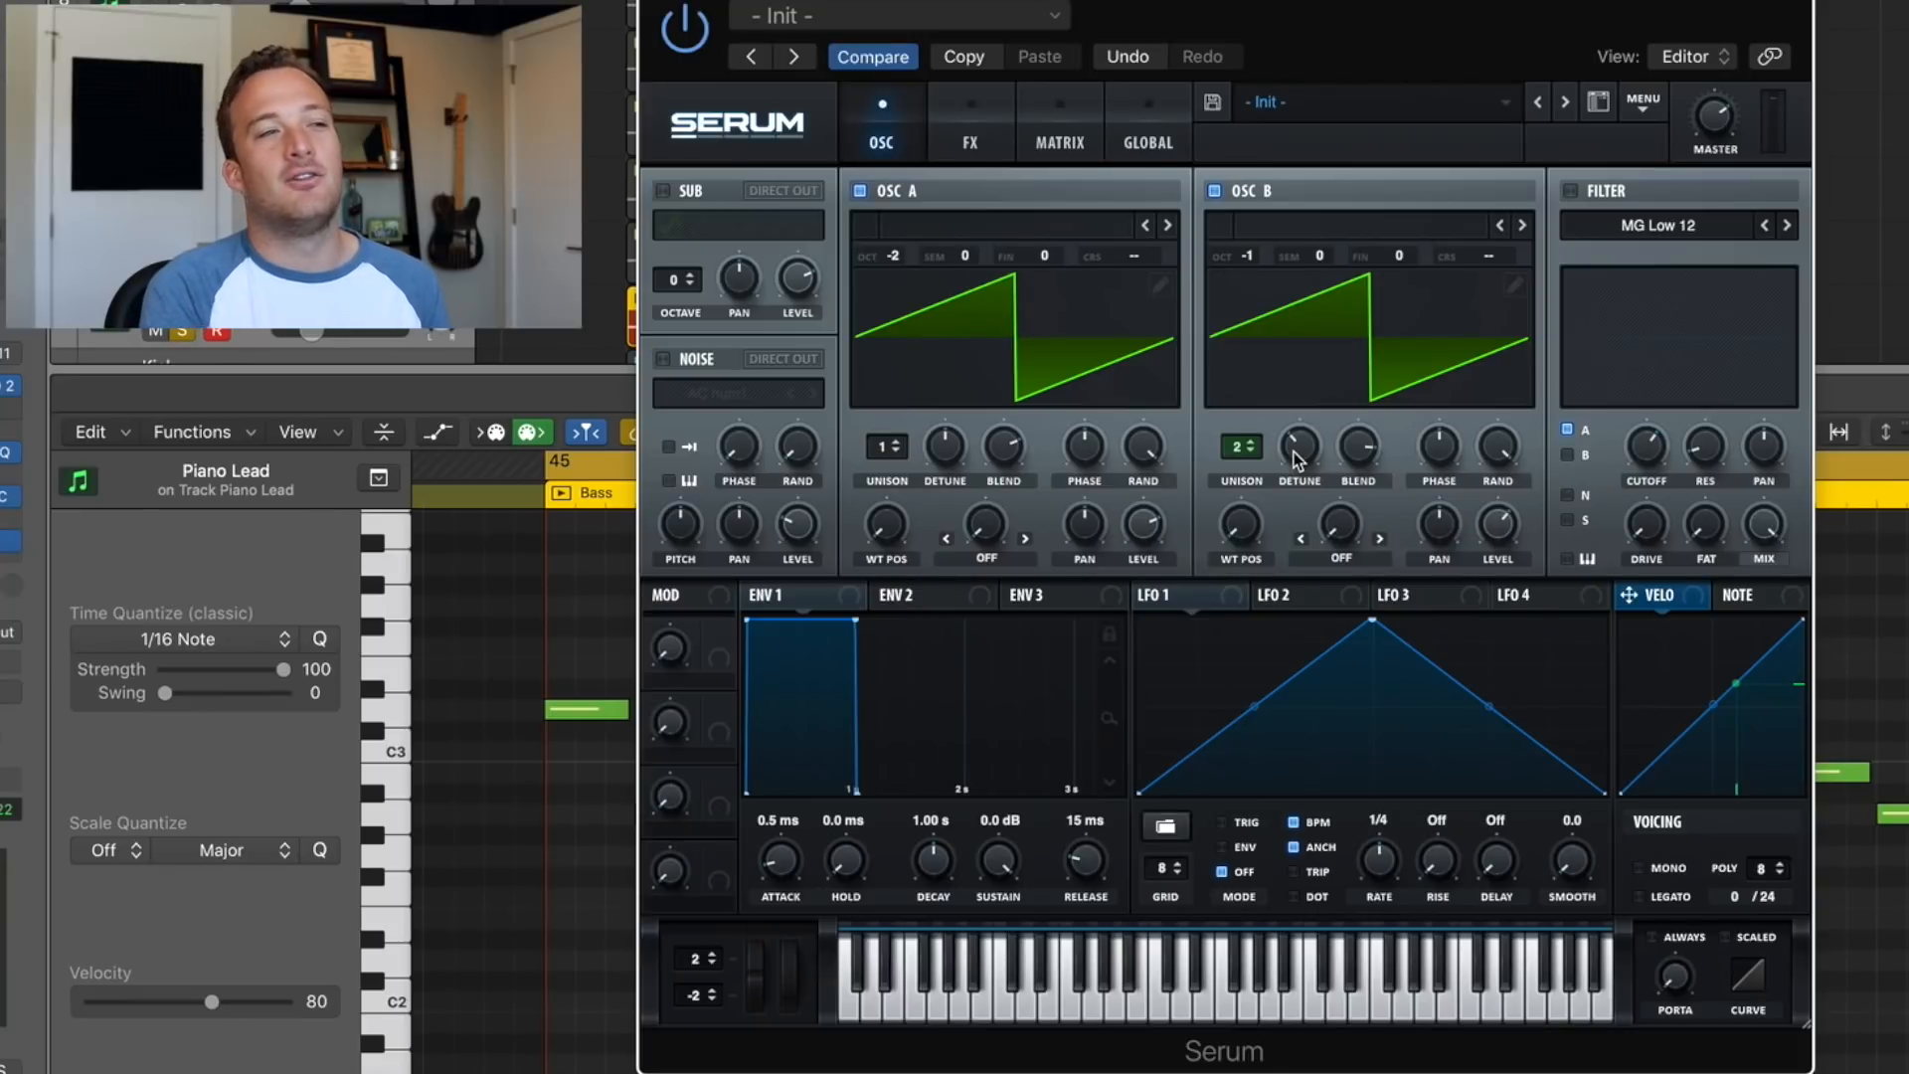
{"action": "left_click", "coordinate": [945, 141]}
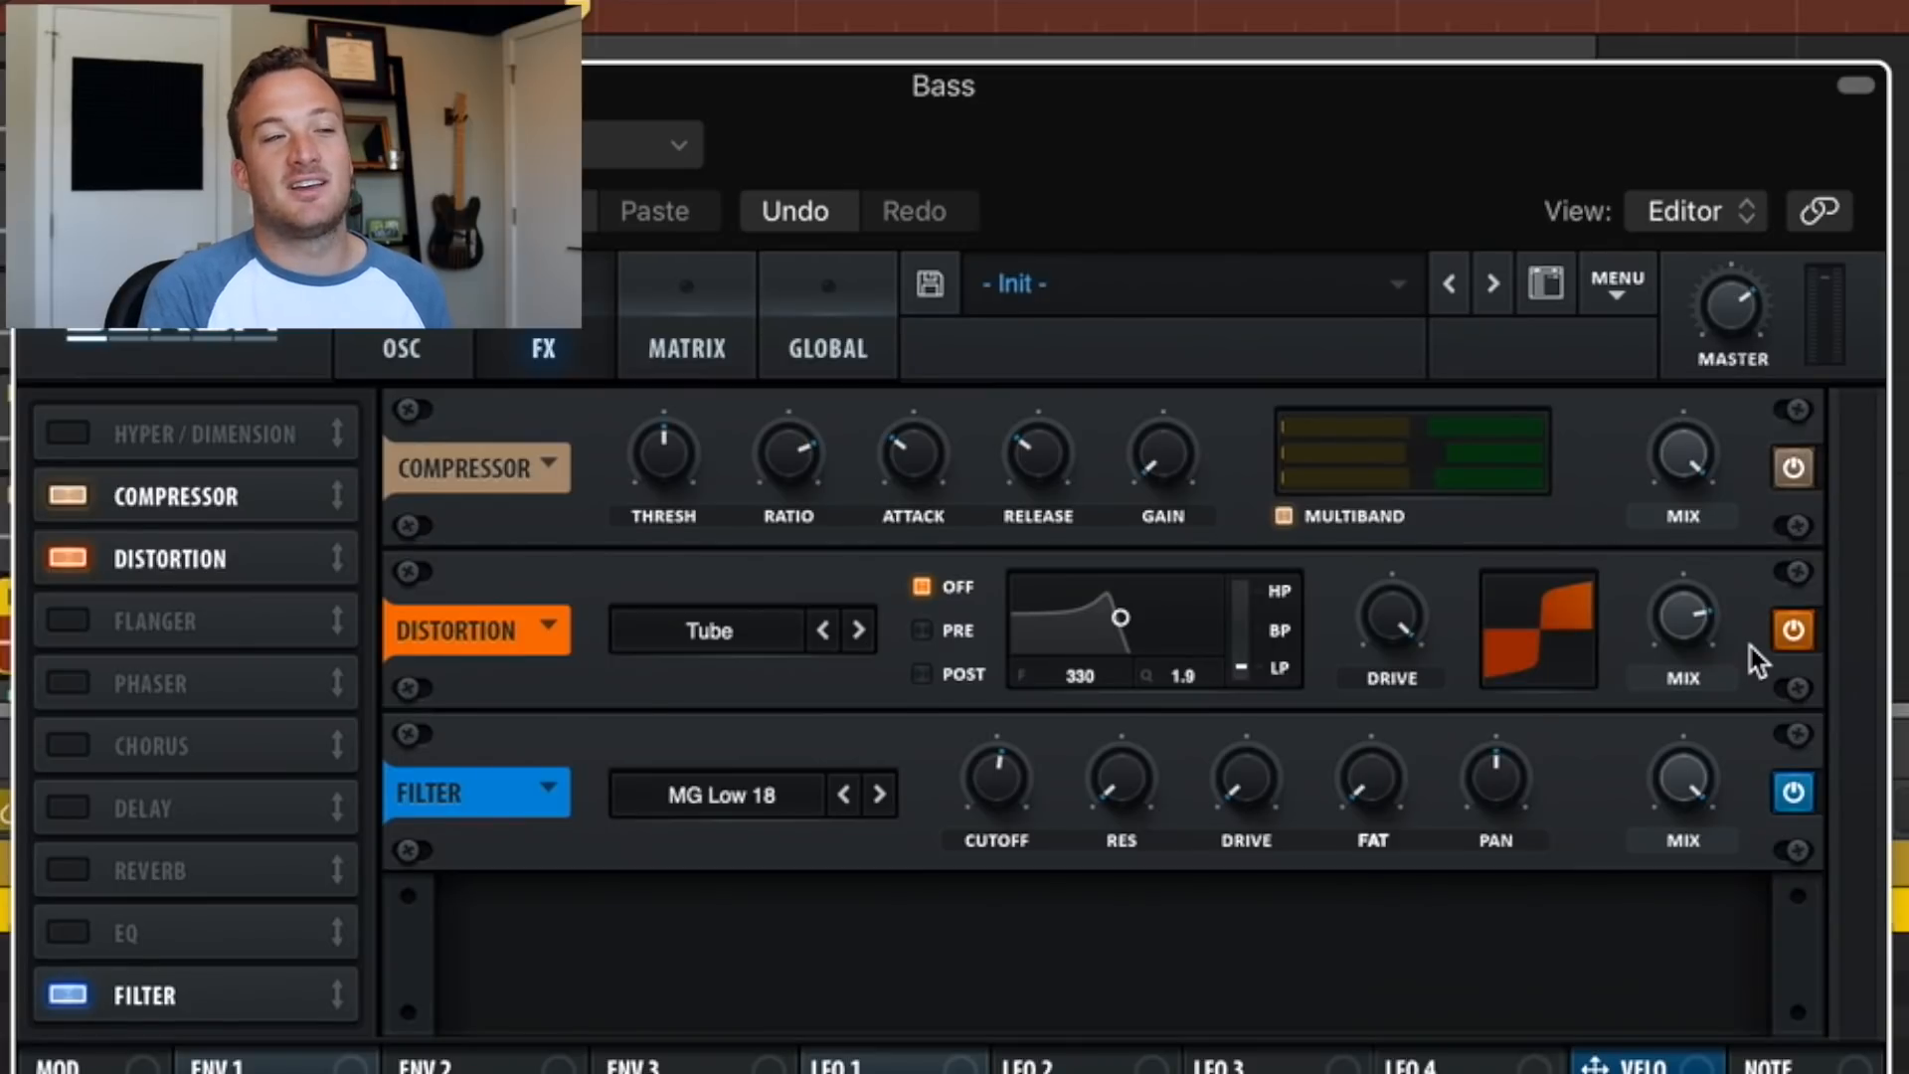
{"action": "left_click", "coordinate": [990, 774]}
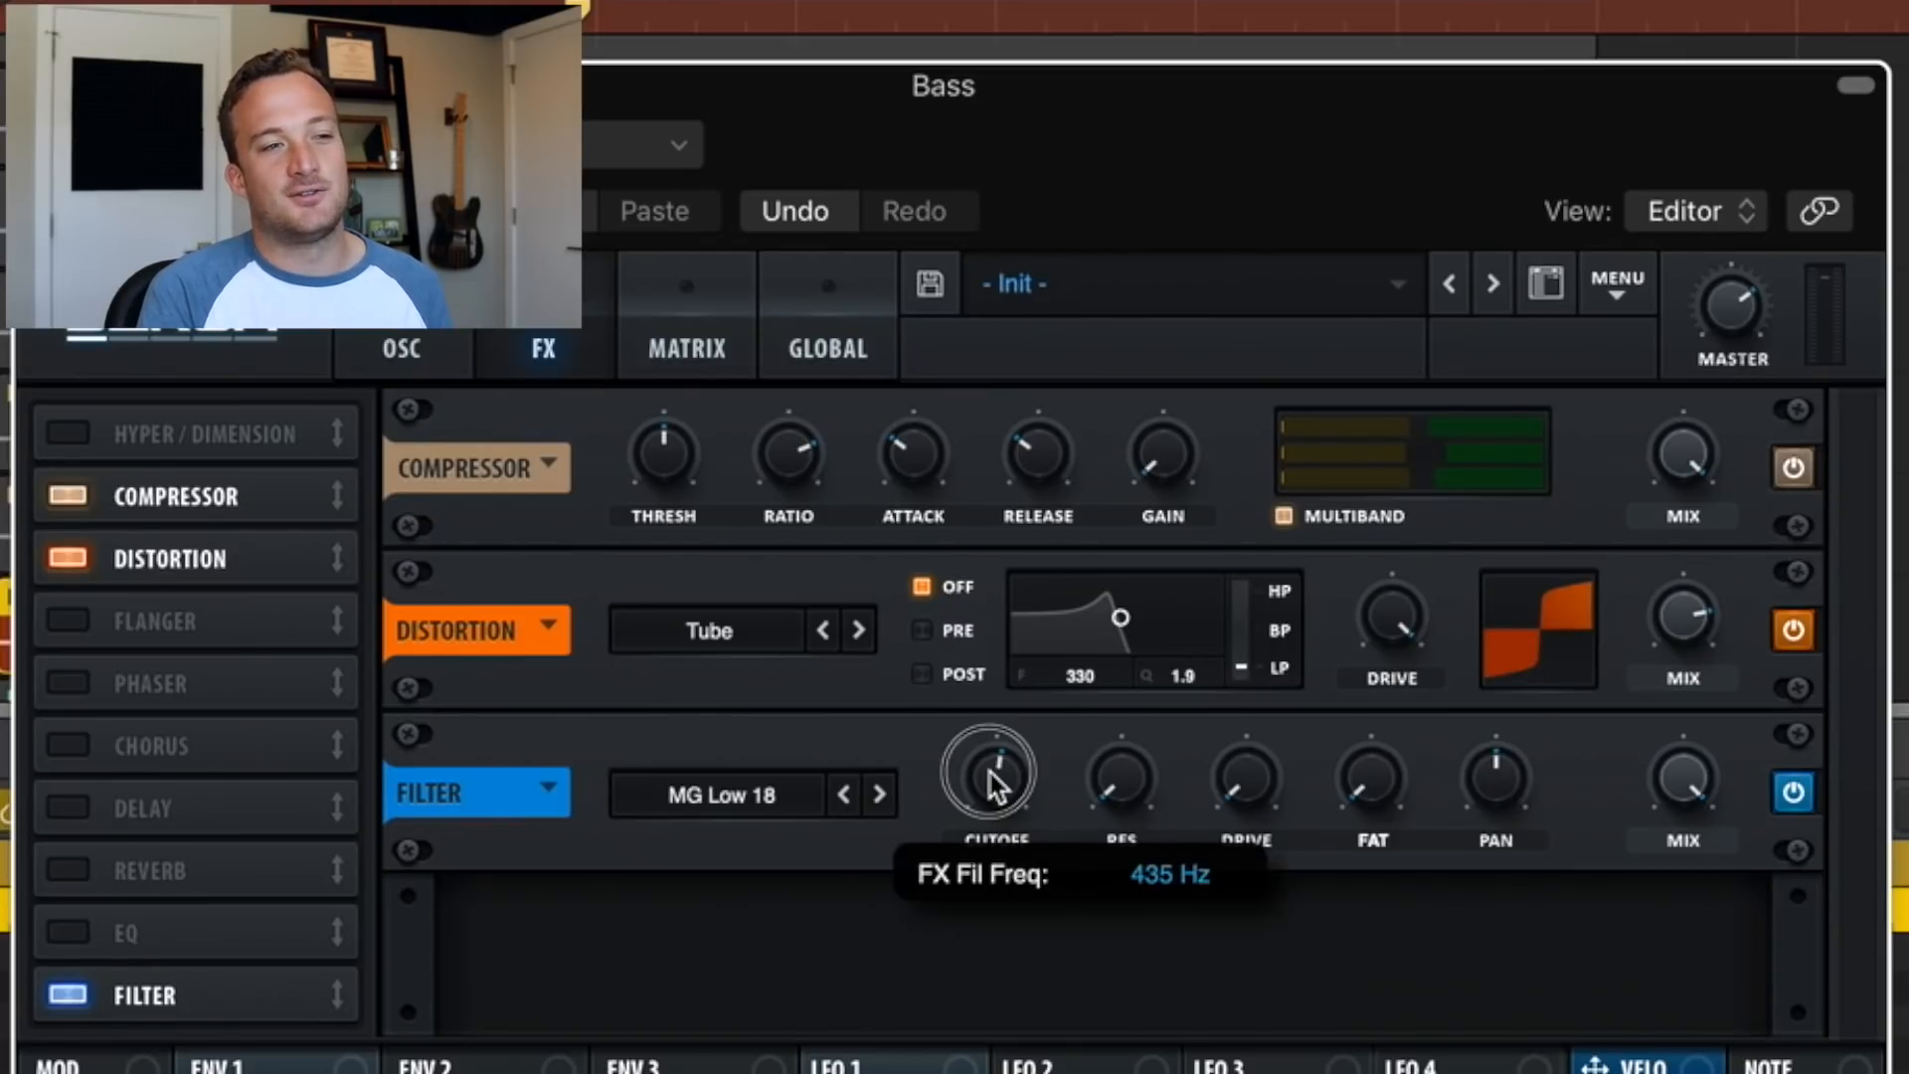